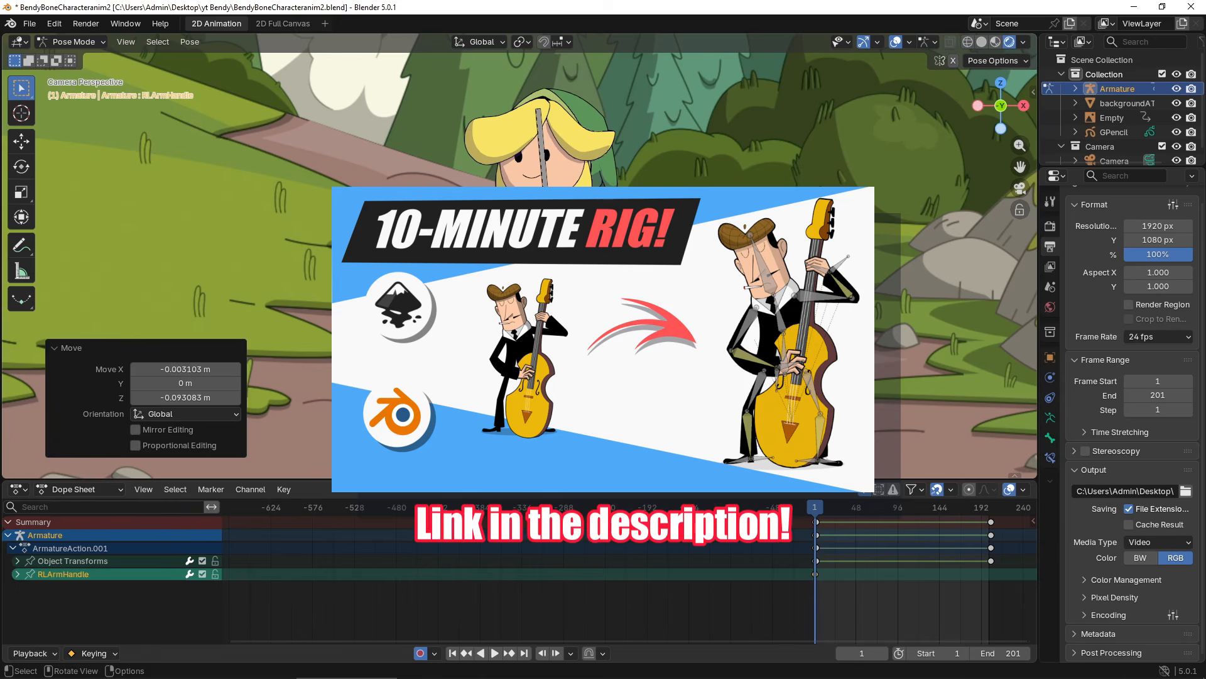
- Pose the character's arms by moving the lower arm handle bones and rotating the left upper arm handle bone
key(g)
click(509, 282)
click(584, 245)
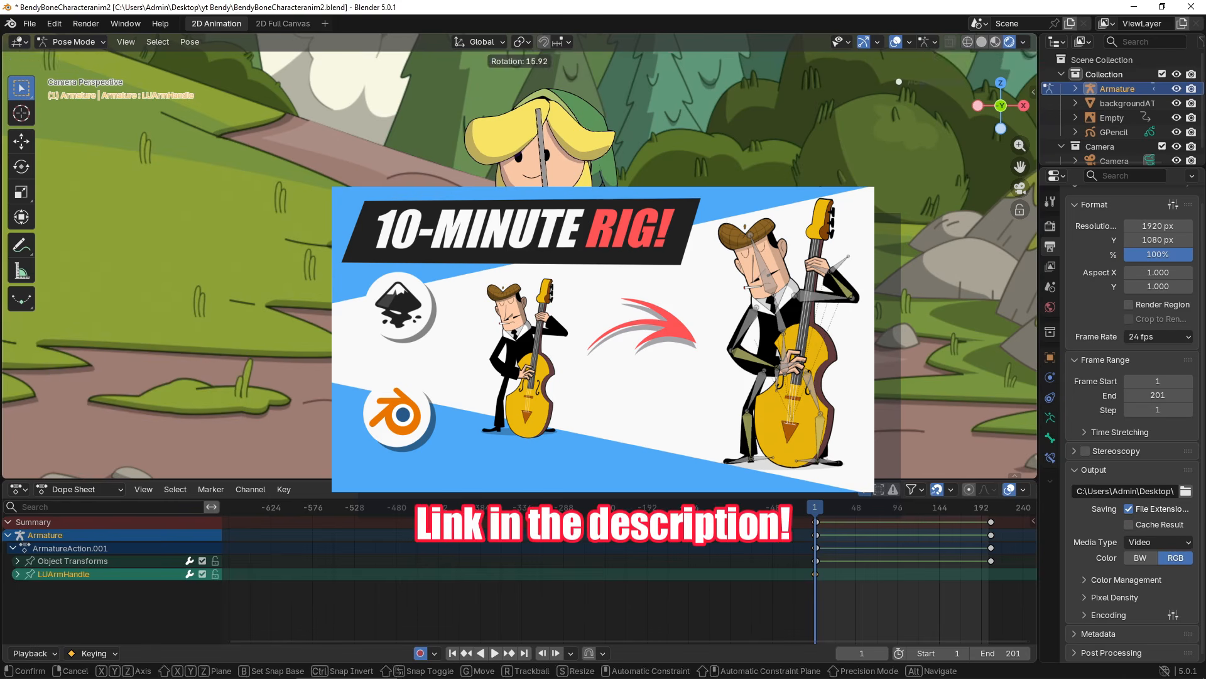
click(644, 296)
key(g)
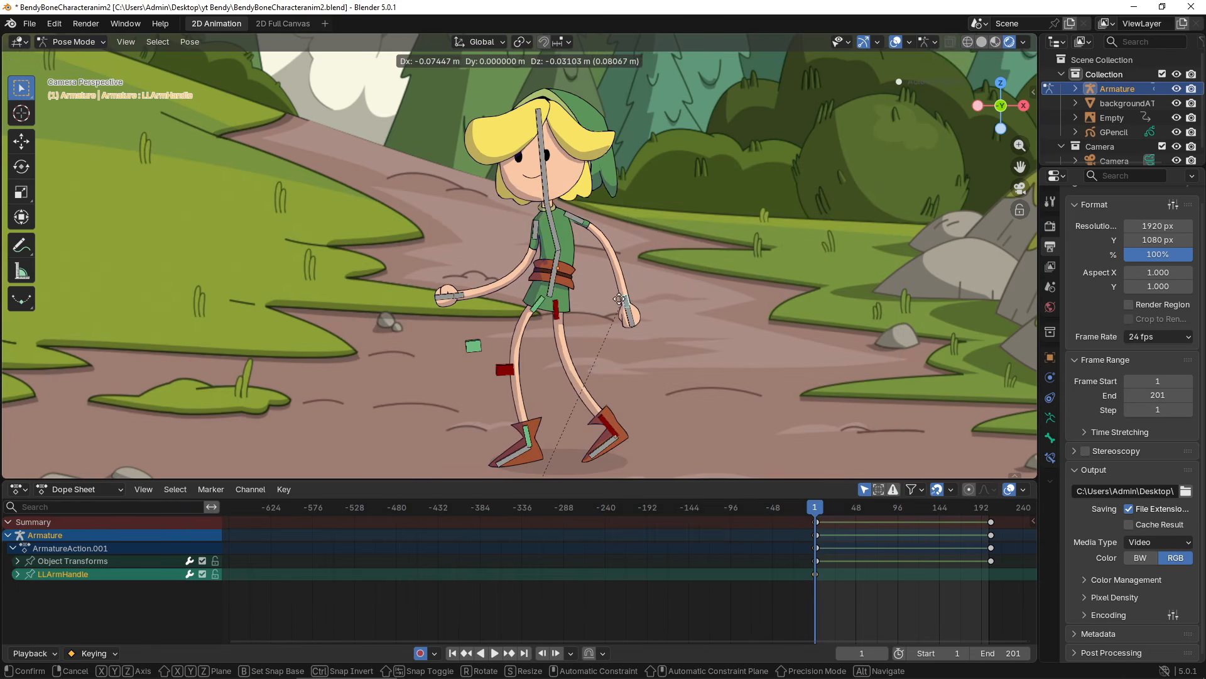
click(628, 302)
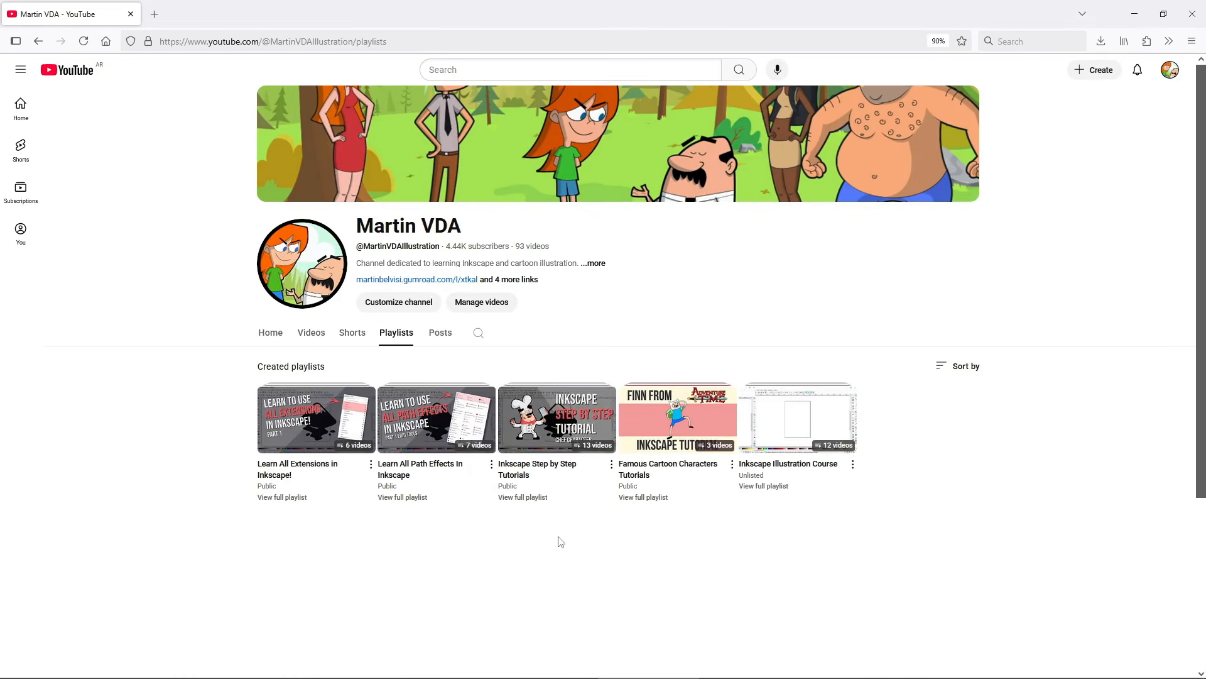
- Switch to YouTube, open the Inkscape Step by Step Tutorials playlist and look through its videos
click(521, 479)
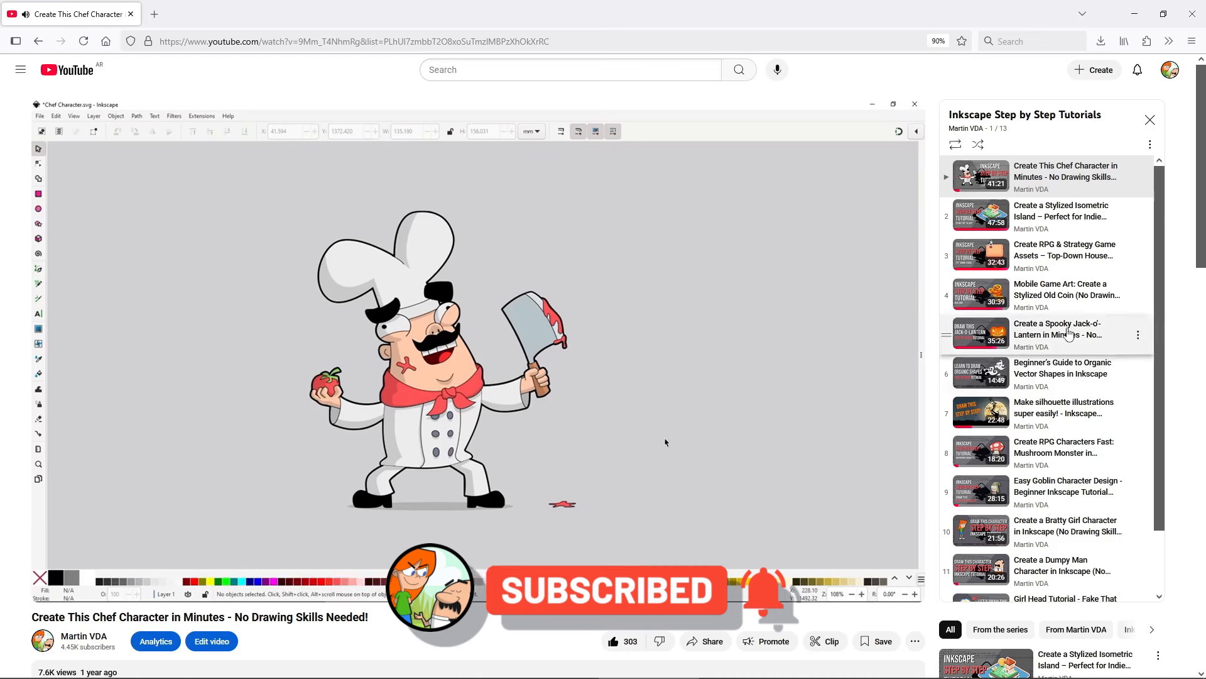
scroll(1163, 271, down, 1)
scroll(1163, 271, down, 1)
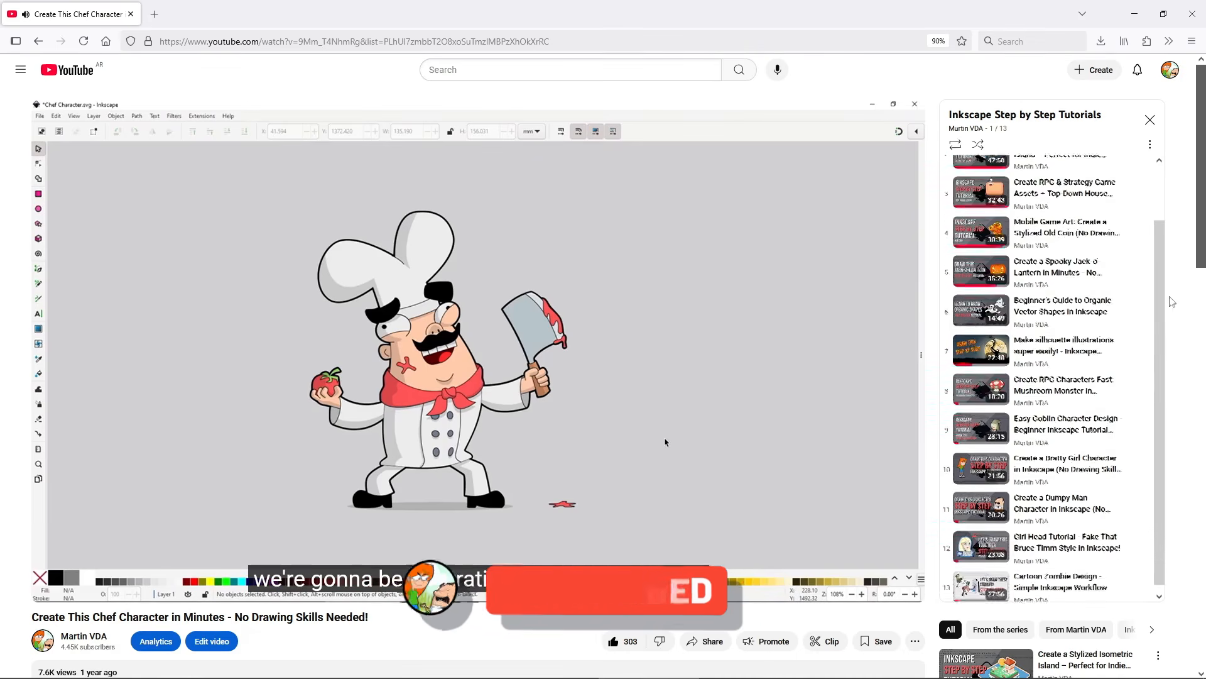
scroll(1161, 303, up, 2)
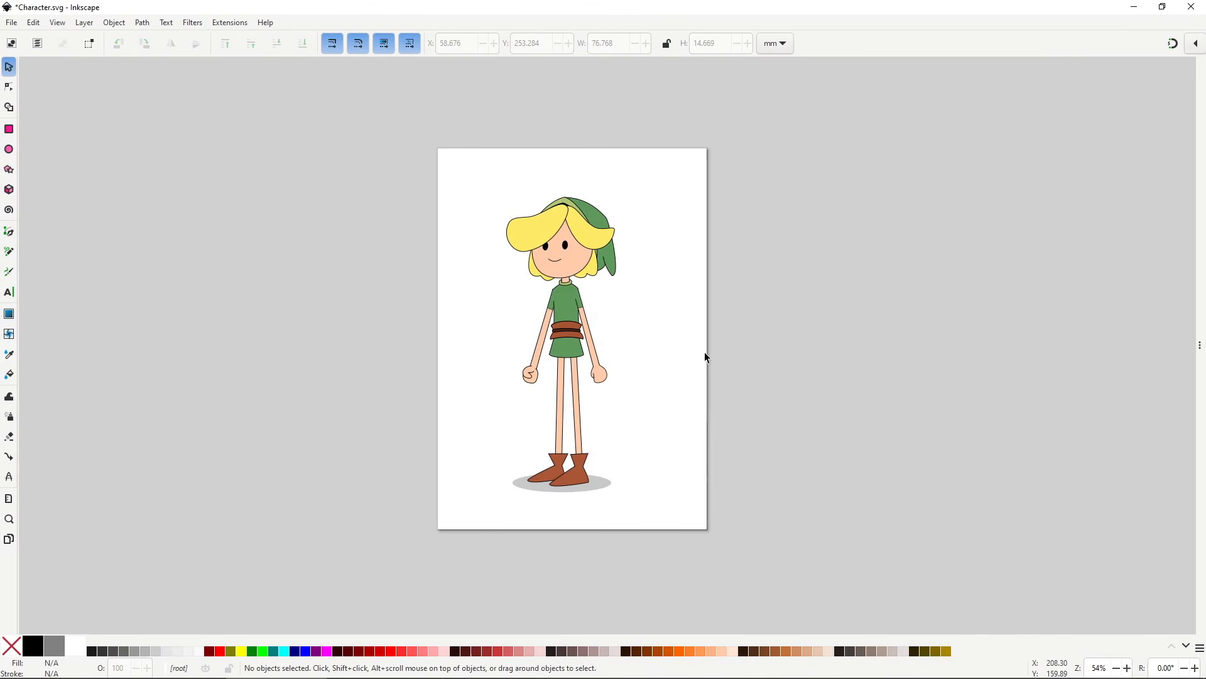
- In Inkscape, try moving the character's head, both arms and body apart, undo these moves and deselect everything
drag(587, 271, 598, 235)
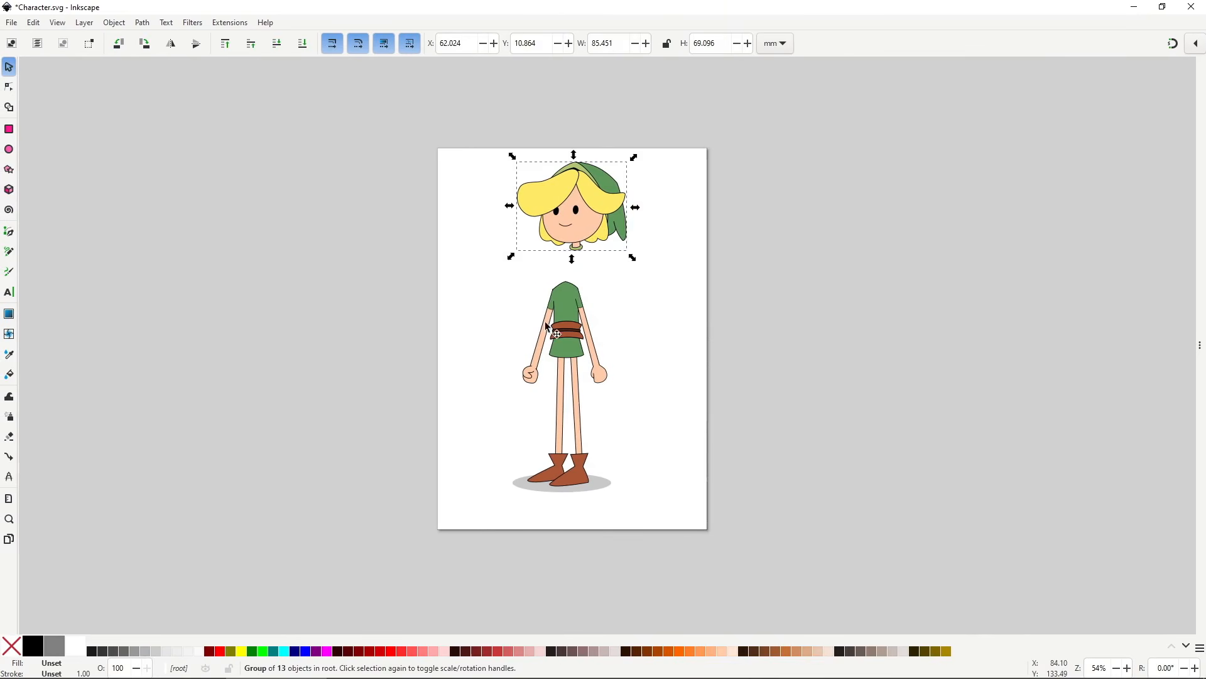
drag(533, 329, 509, 314)
drag(588, 325, 622, 306)
drag(564, 292, 552, 281)
key(ctrl+z)
key(ctrl+z)
key(ctrl+z)
key(ctrl+z)
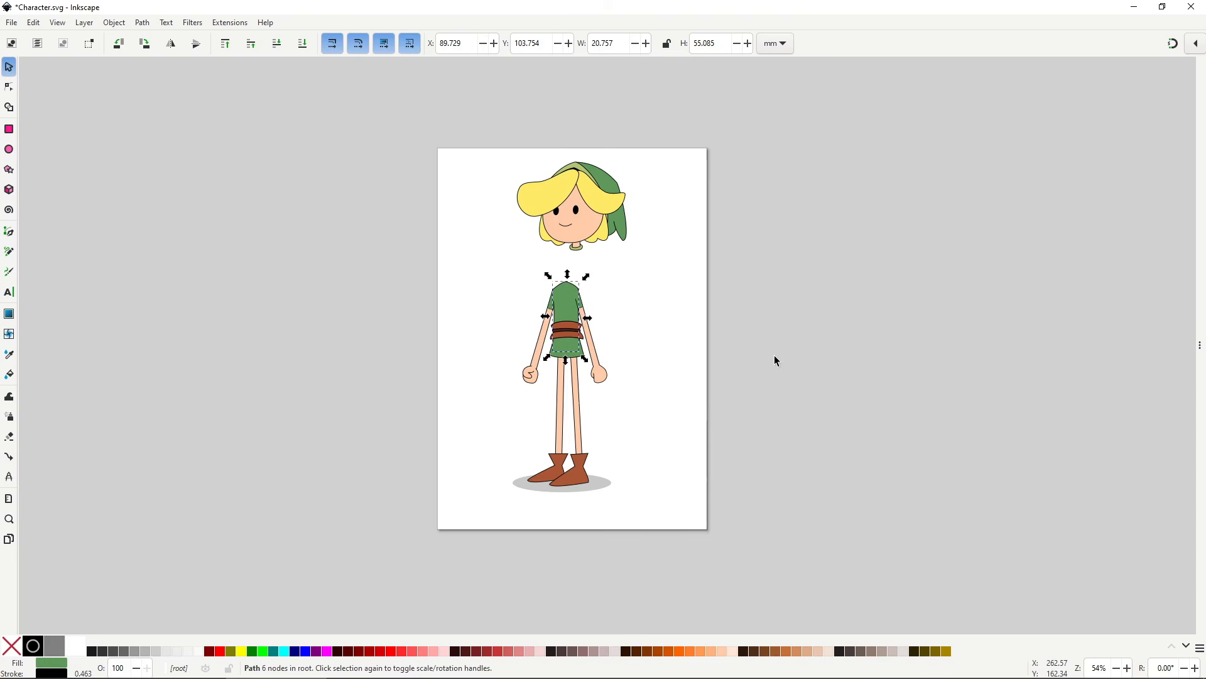
key(Escape)
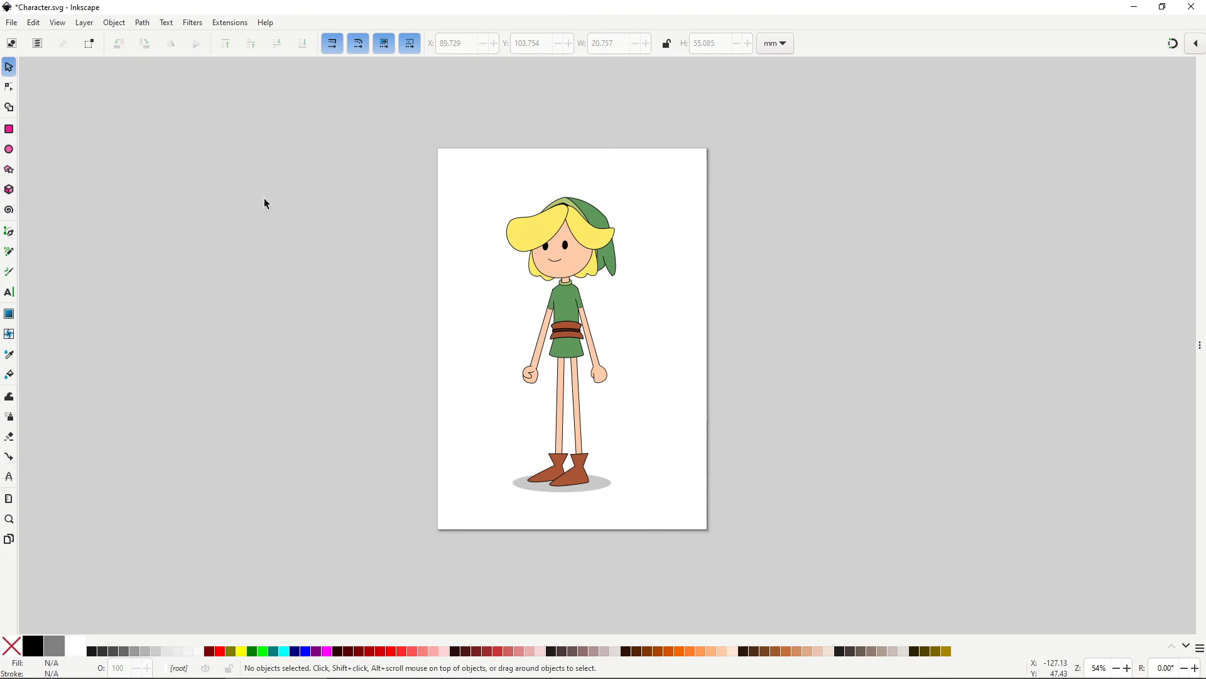
- Show the Layers and Objects list and widen it
click(115, 23)
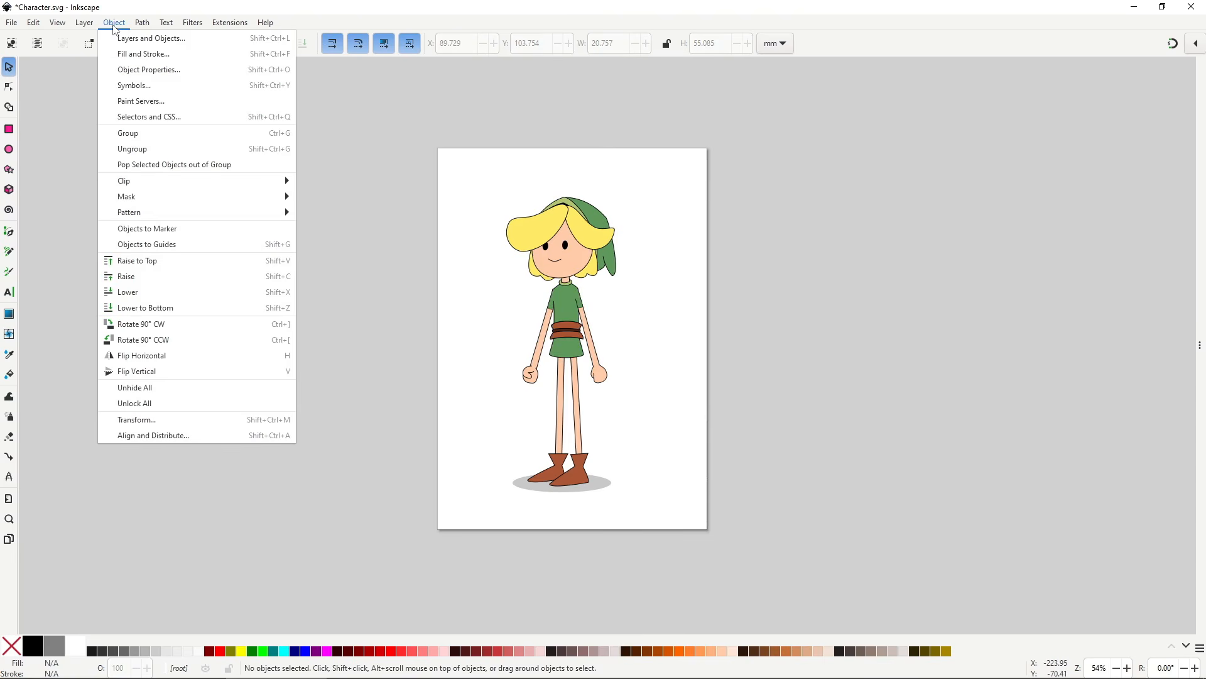
click(168, 43)
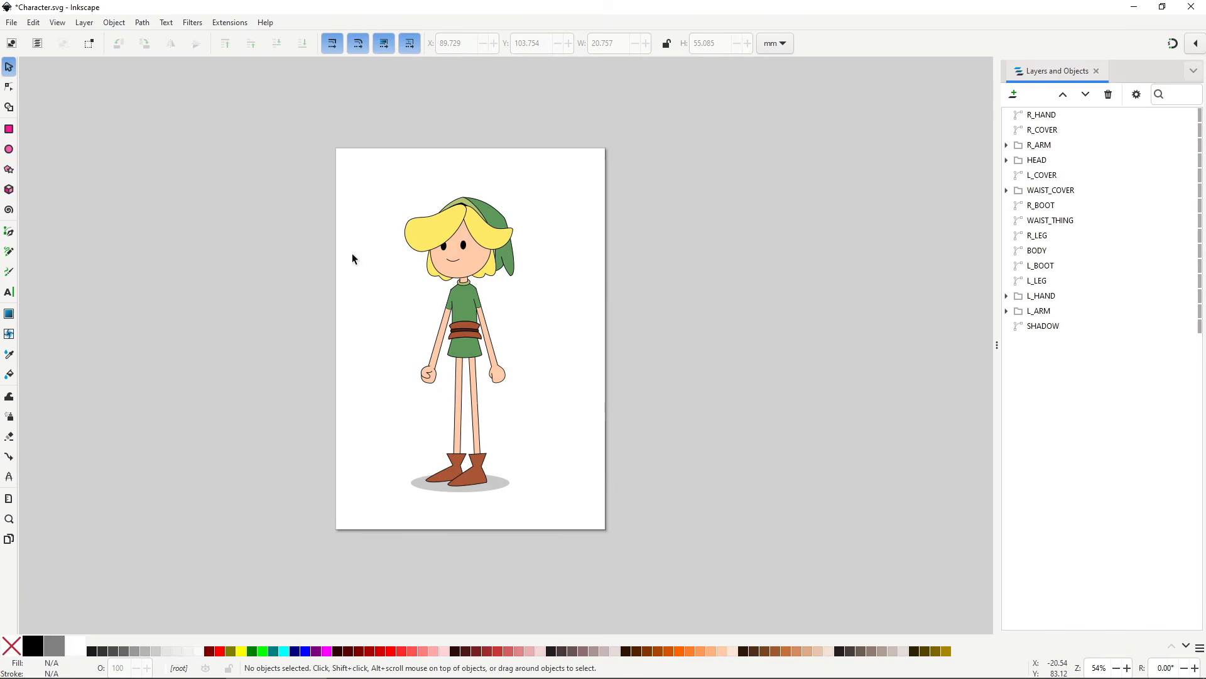
drag(997, 353, 909, 351)
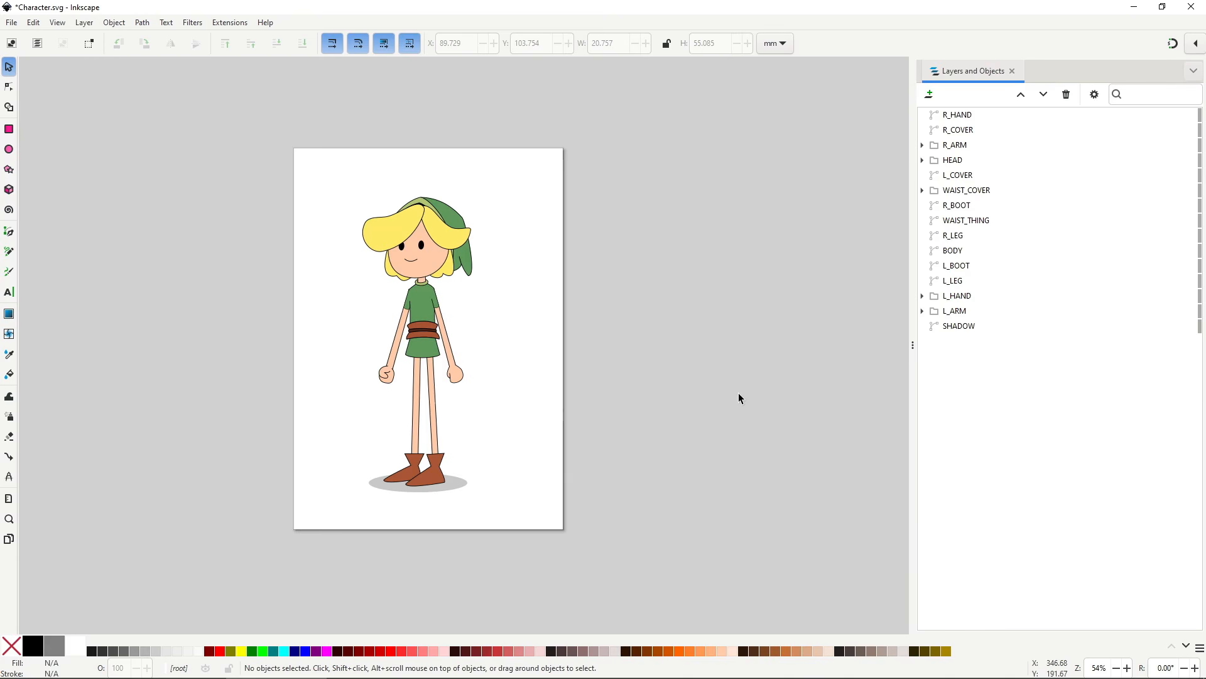
- Set the ID of the character's L_LEG path to L.LEG in its object properties and apply it
click(414, 403)
right_click(414, 404)
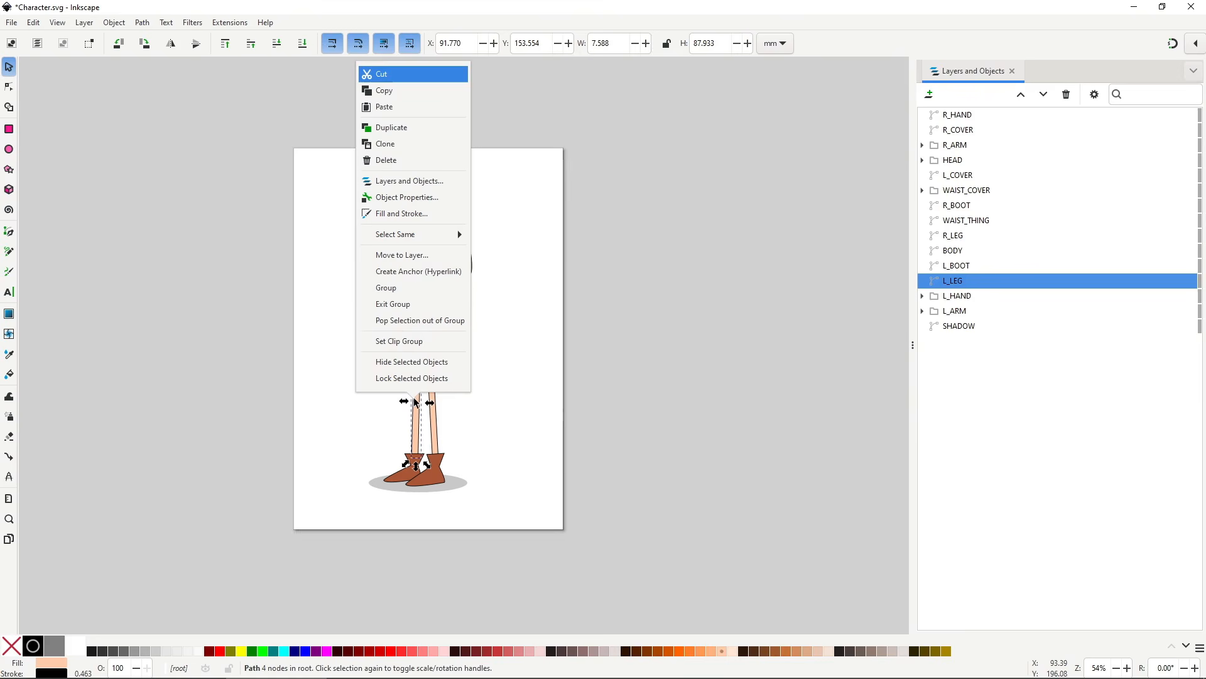
click(442, 198)
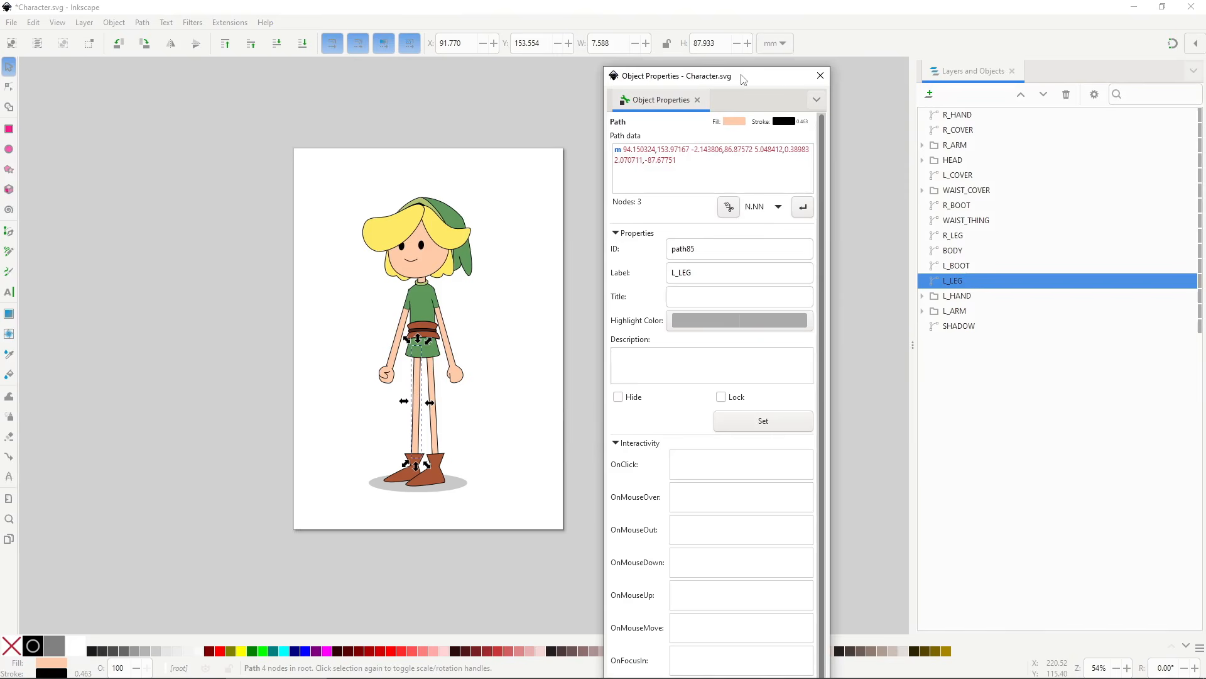
drag(705, 76, 773, 38)
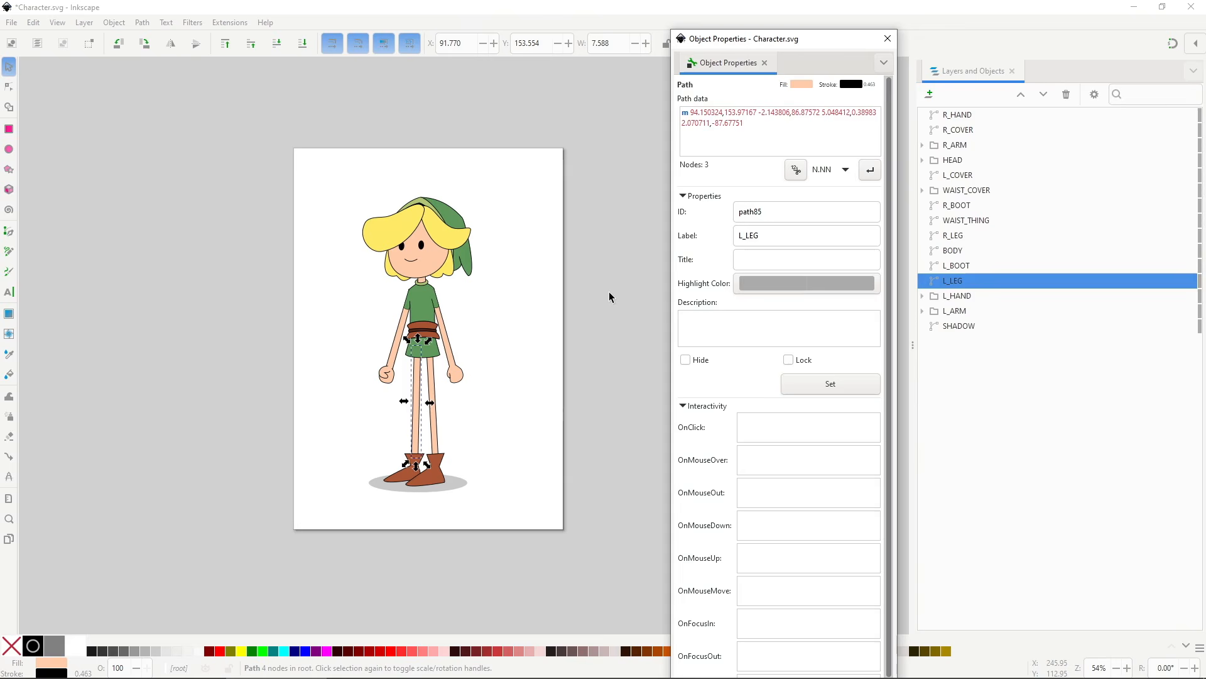
double_click(778, 211)
text(L.LEG)
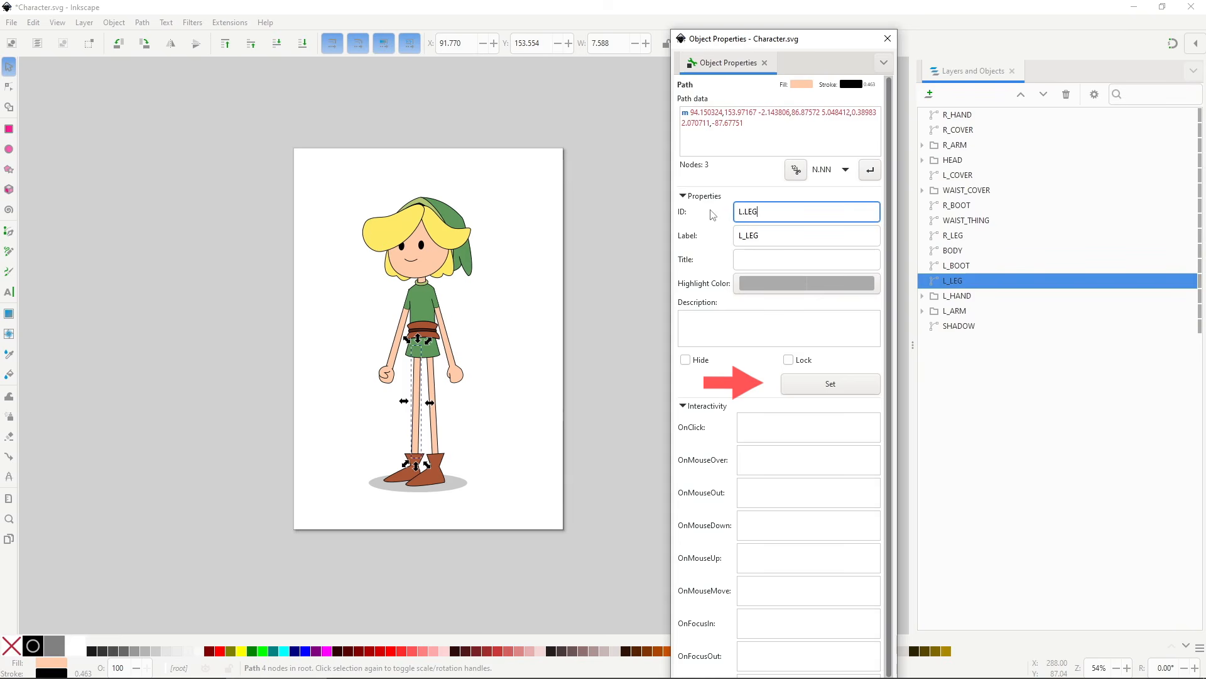
click(800, 381)
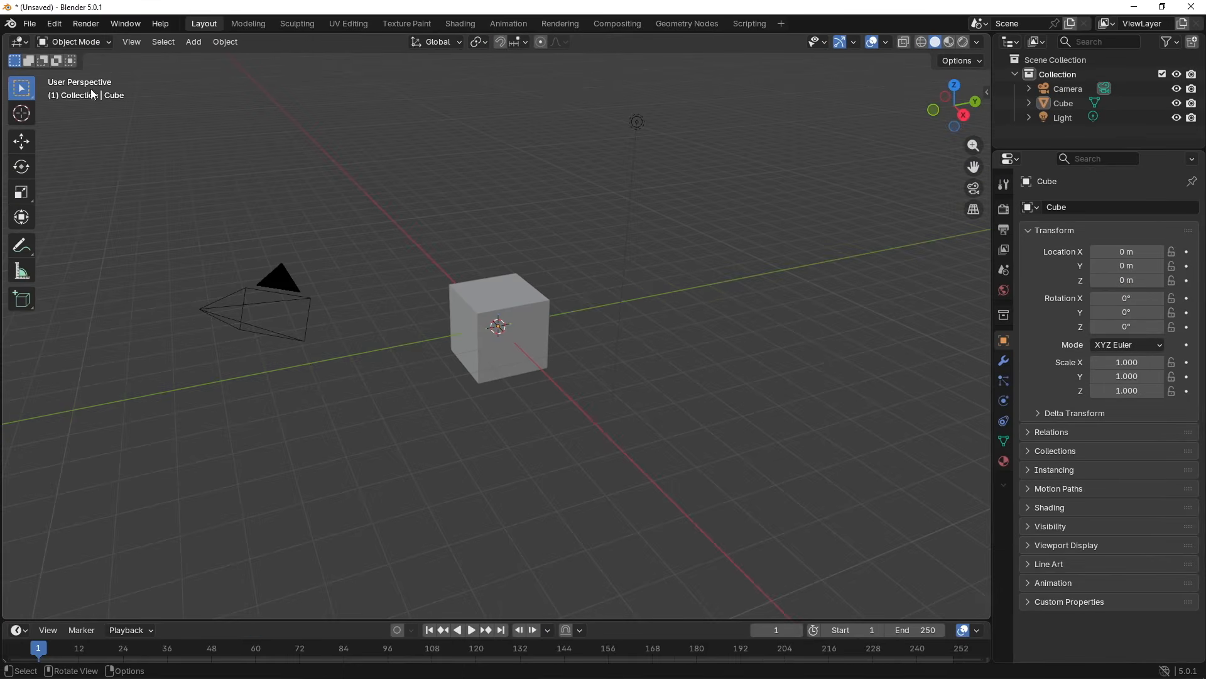
- Switch to Blender, start a new 2D Animation file without saving the current one, and delete the default Stroke object
click(29, 23)
mouse_move(36, 38)
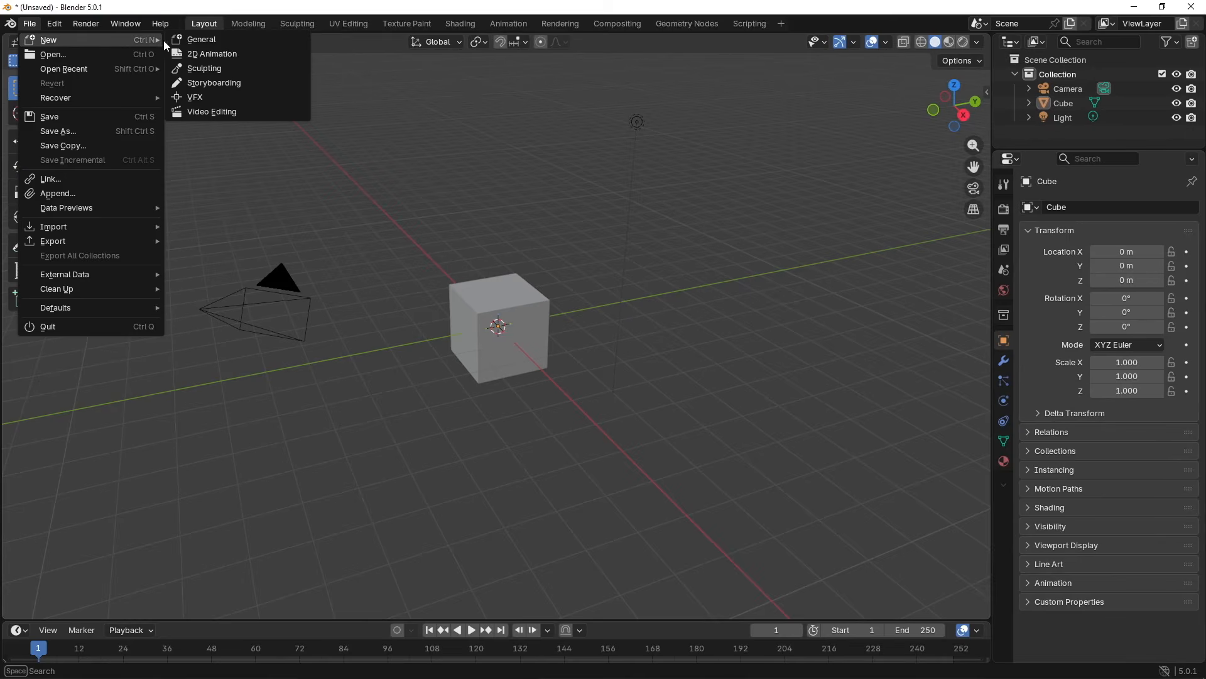
click(232, 55)
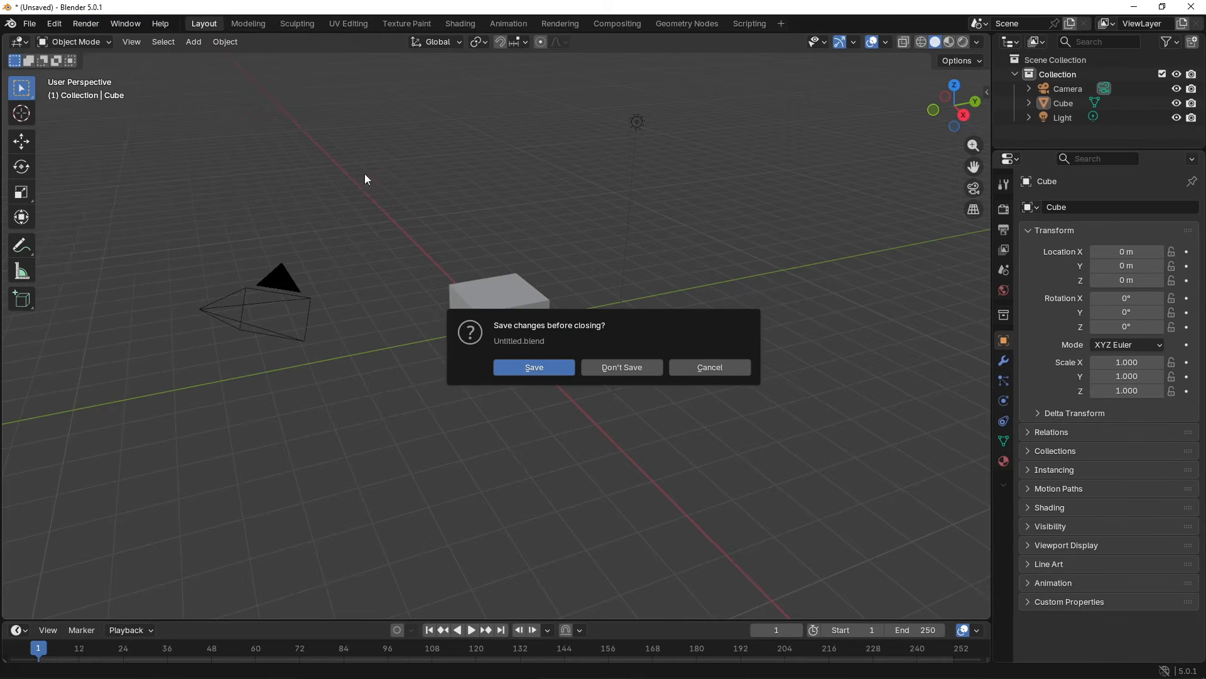
click(618, 367)
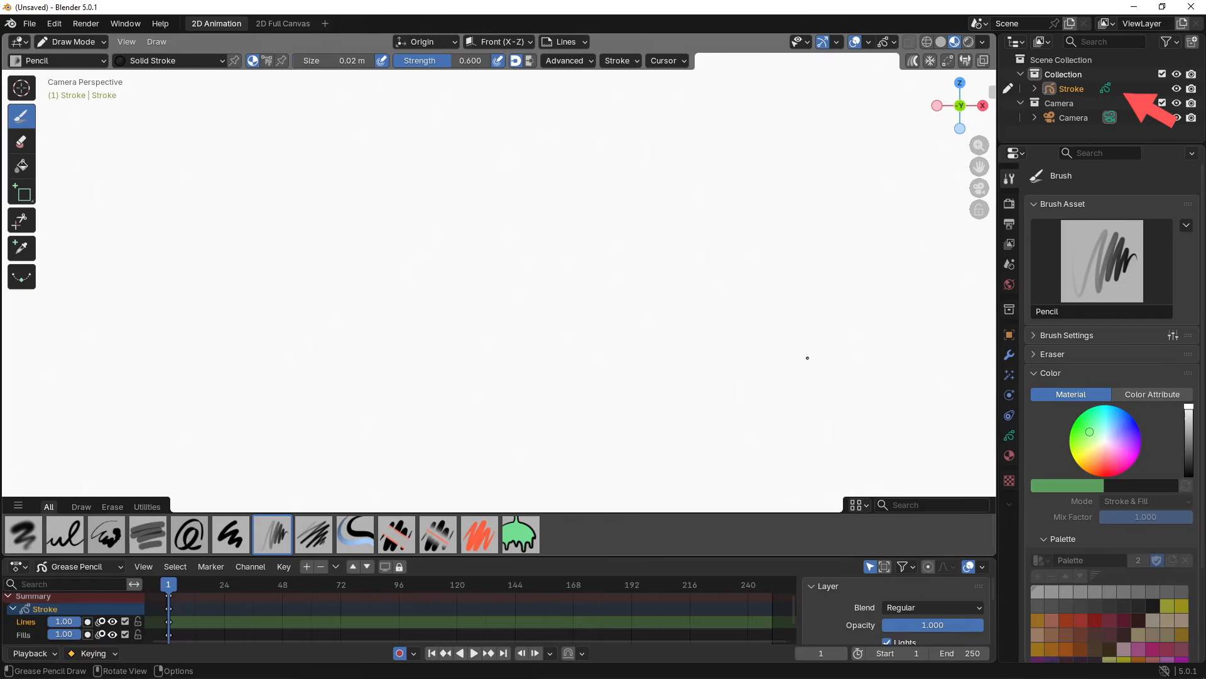
click(1061, 89)
key(Delete)
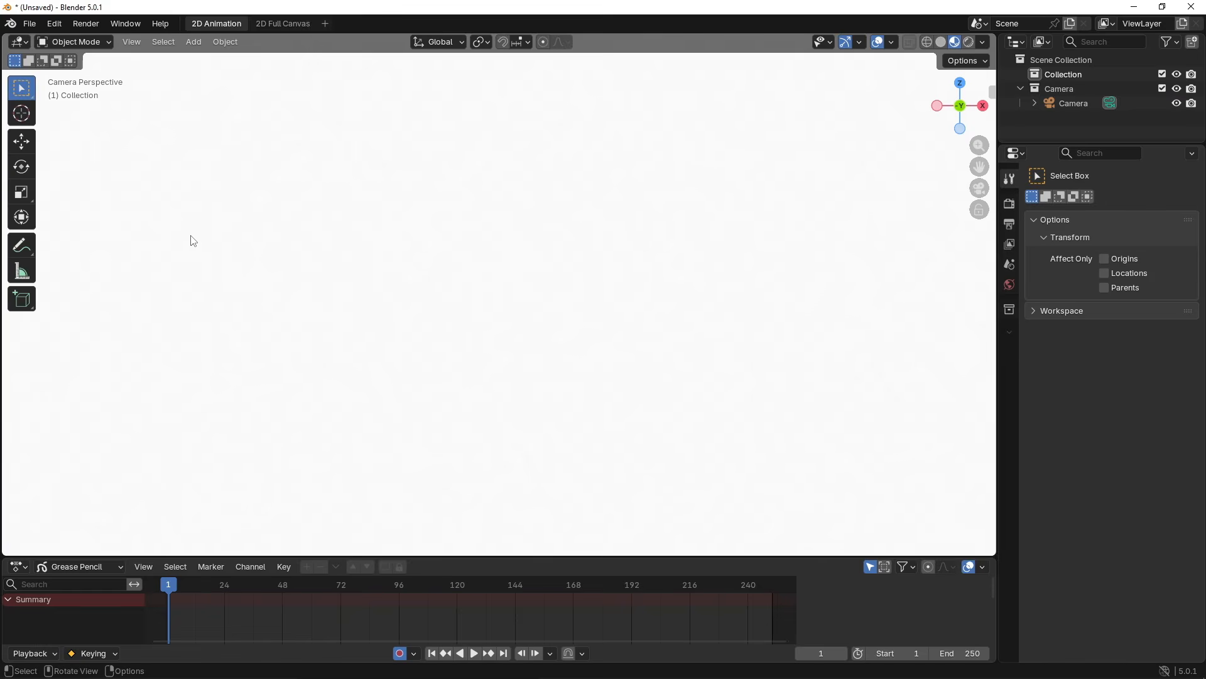
- Import Character.svg from the Documents folder as a Grease Pencil object
click(27, 24)
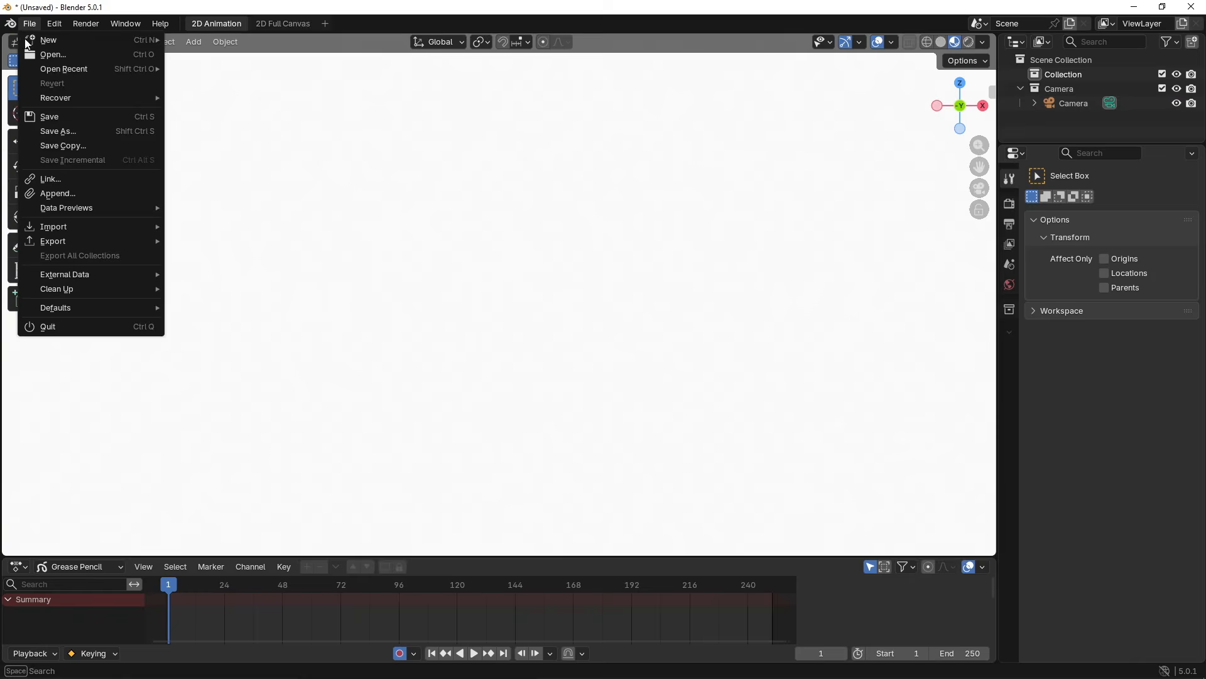
mouse_move(109, 225)
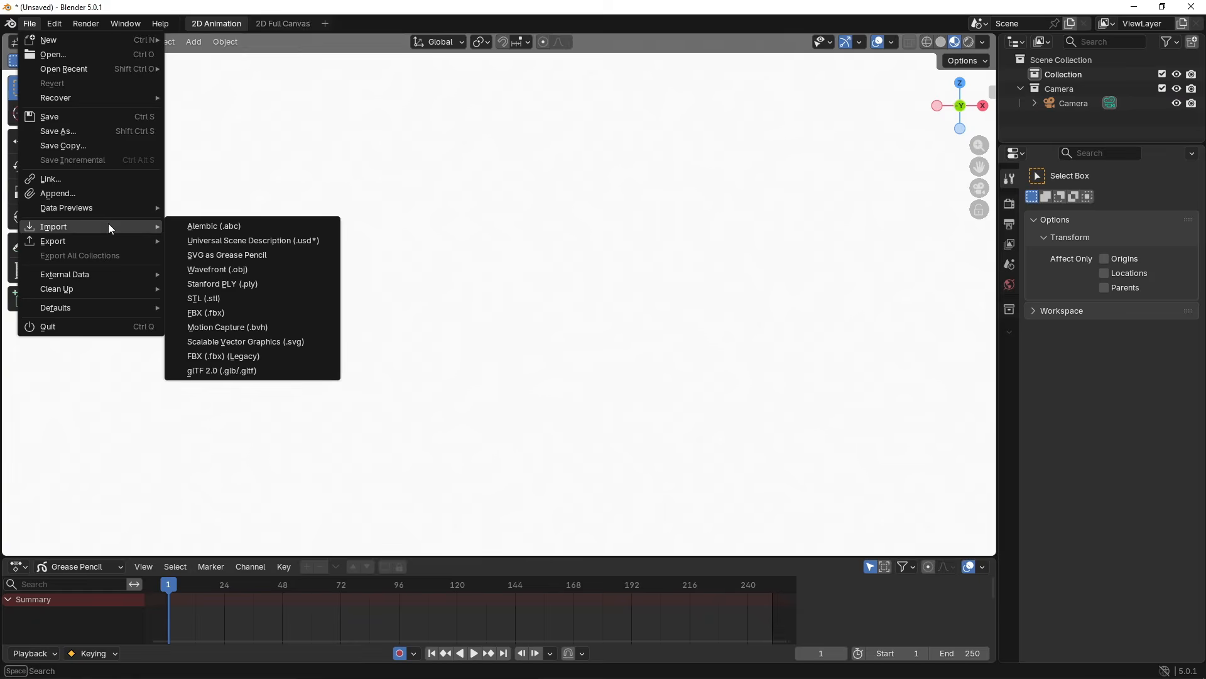
click(273, 260)
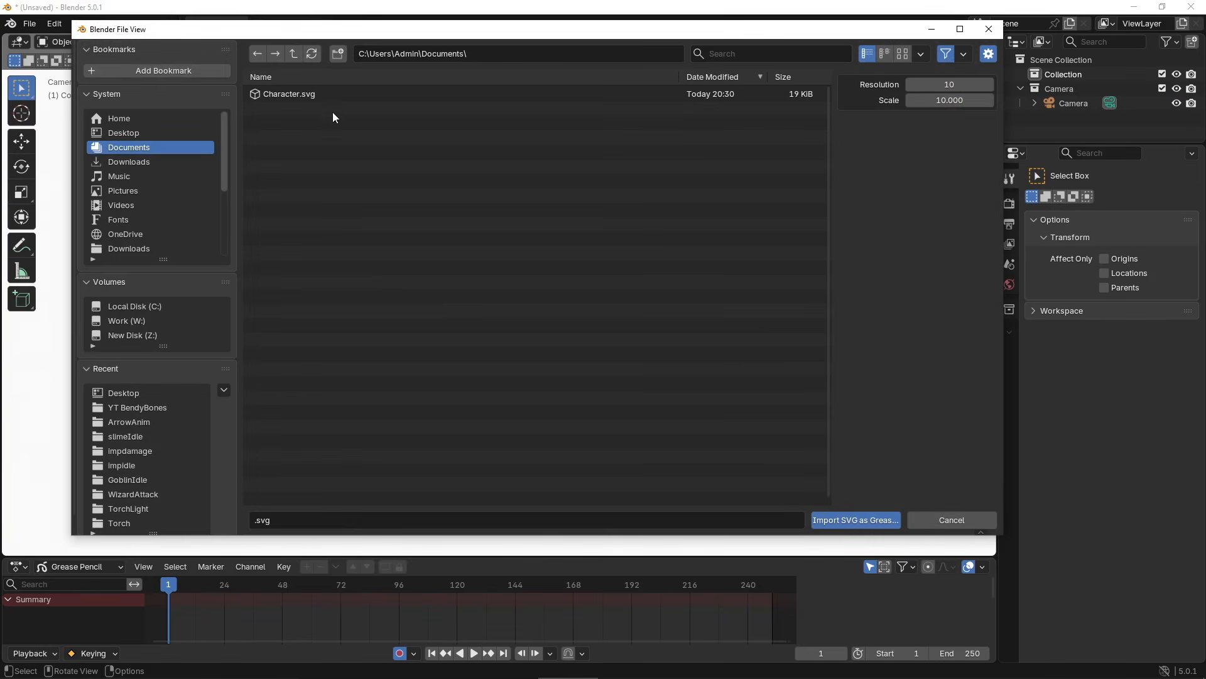
double_click(319, 94)
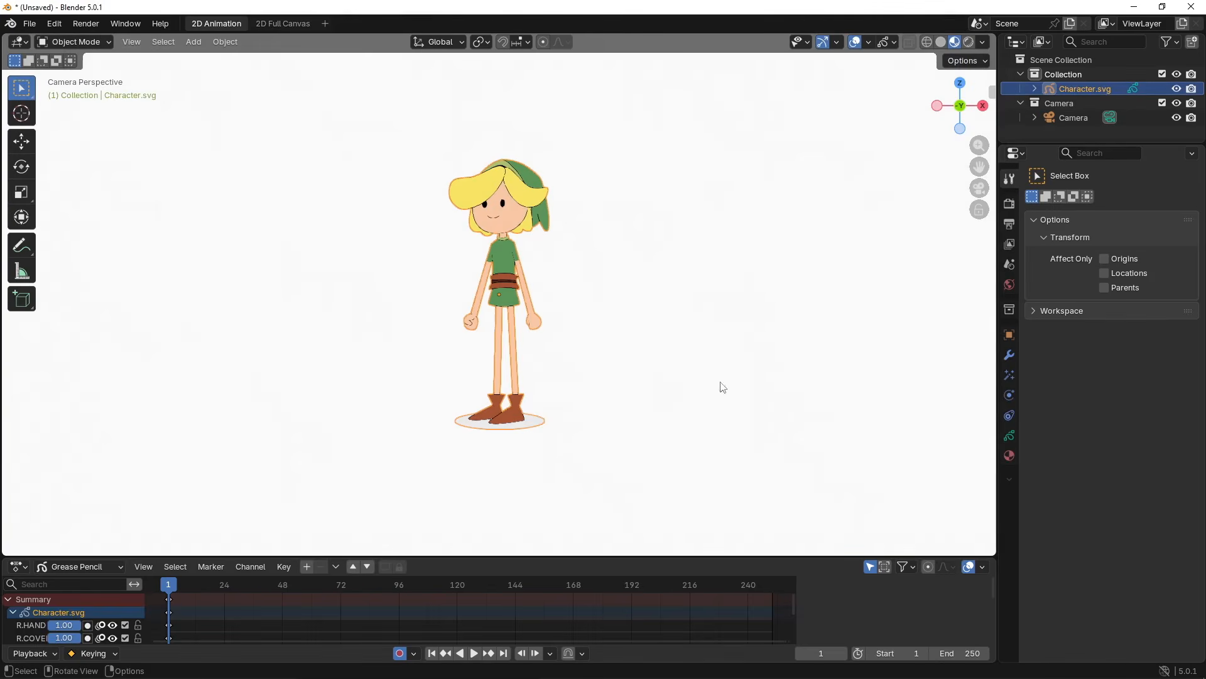
- Enlarge the Grease Pencil timeline area and widen its channel list to review the imported layer names
drag(668, 557, 668, 450)
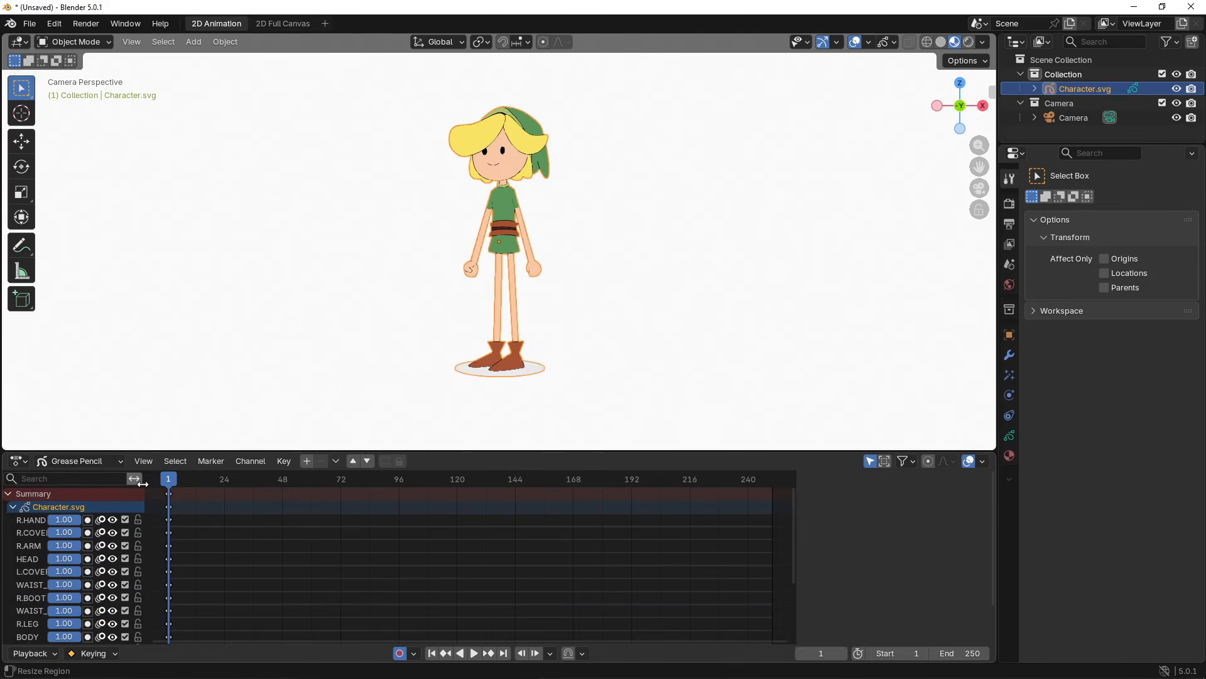
drag(145, 483, 195, 483)
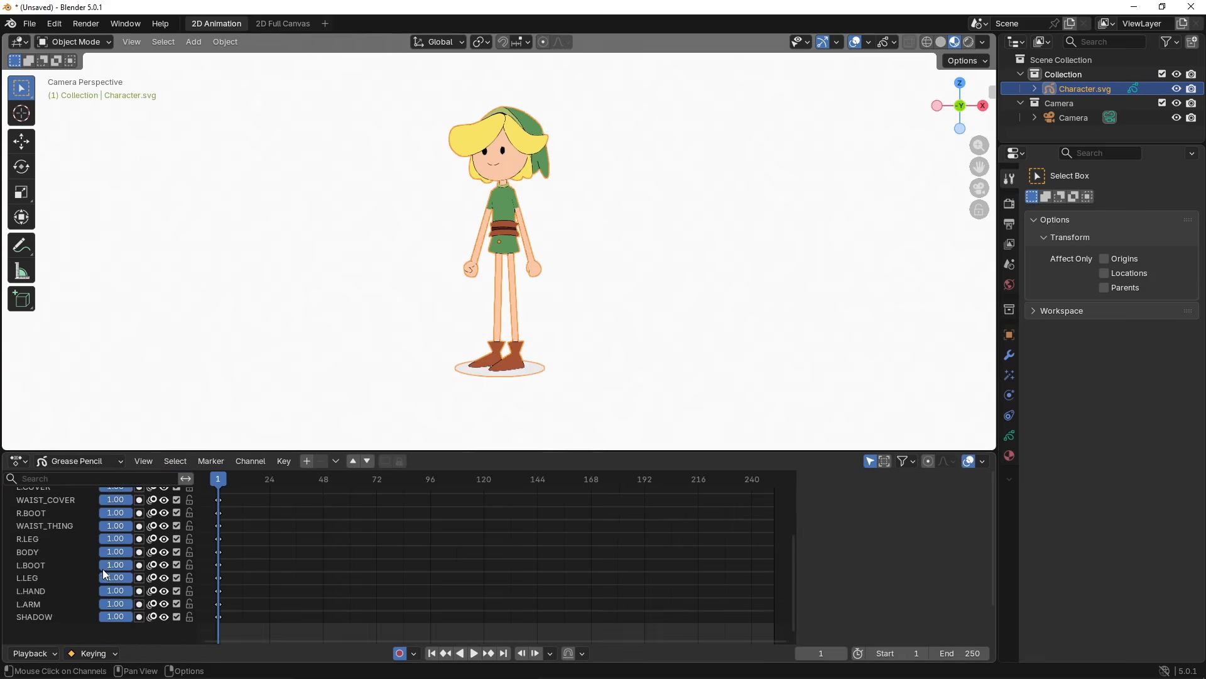
scroll(89, 573, down, 3)
scroll(89, 568, up, 3)
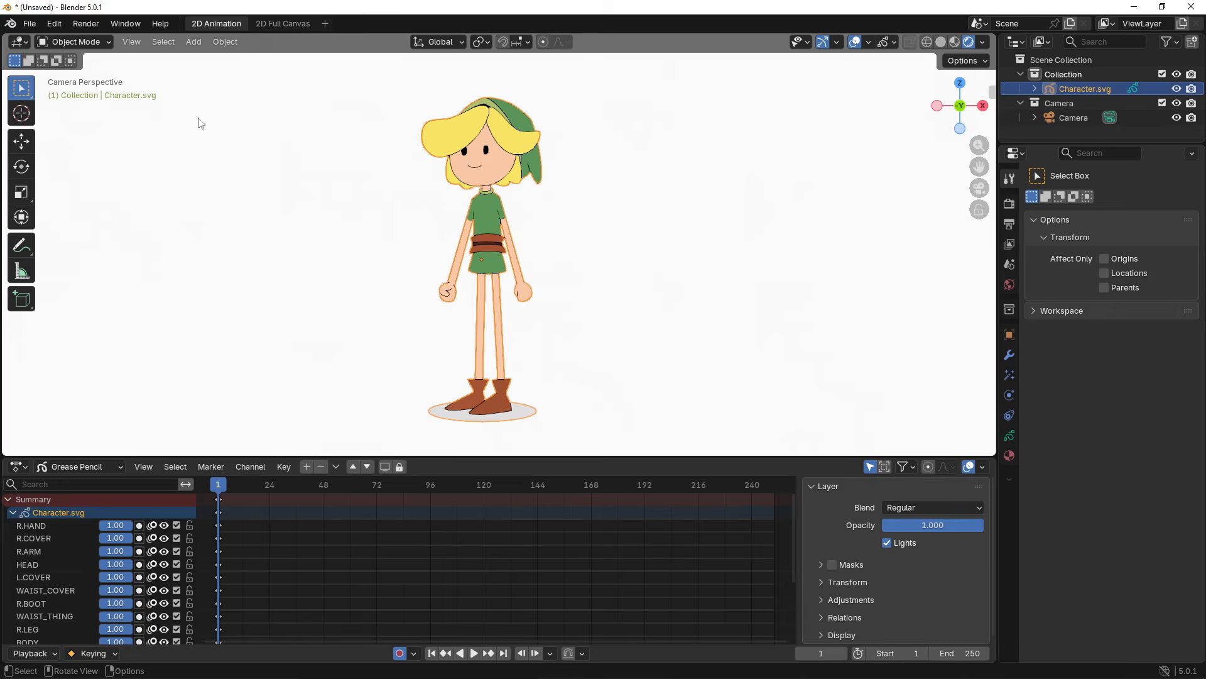
- Add an armature to the scene and put it in Edit Mode
click(193, 41)
click(250, 179)
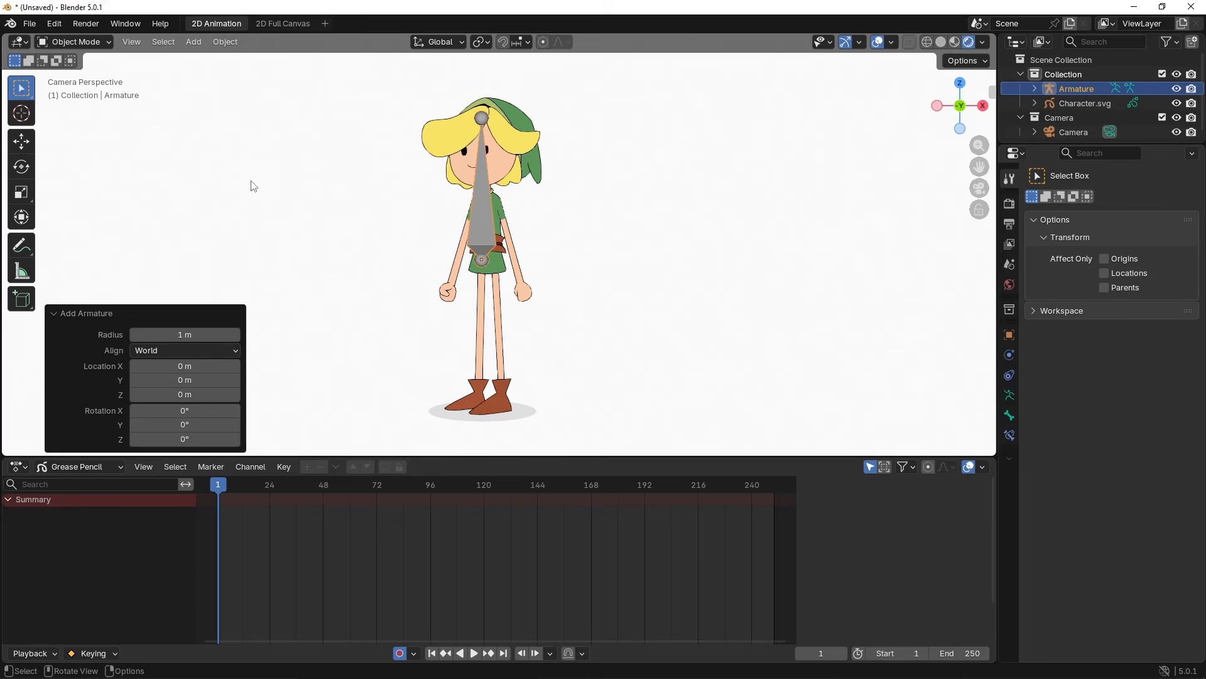
key(ctrl+Tab)
click(673, 262)
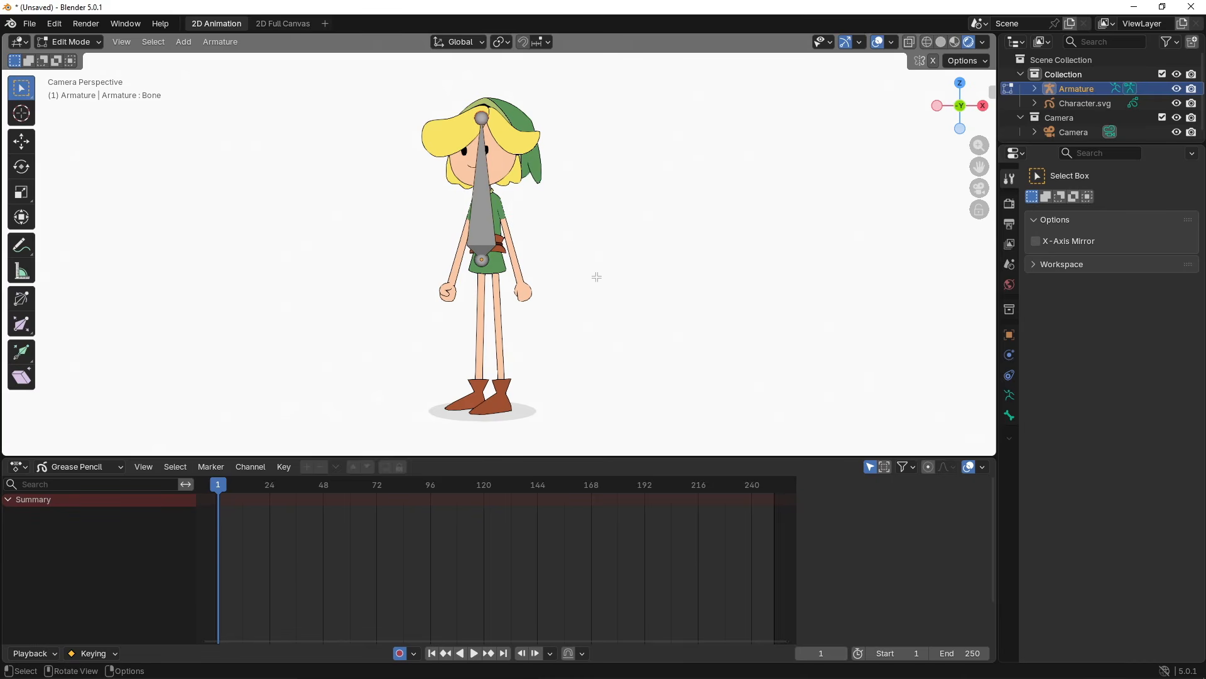
- Move the bone's root joint about 0.047 m in X and -0.019 m in Z to centre it on the character's hips
click(482, 260)
scroll(511, 264, up, 2)
scroll(510, 264, up, 2)
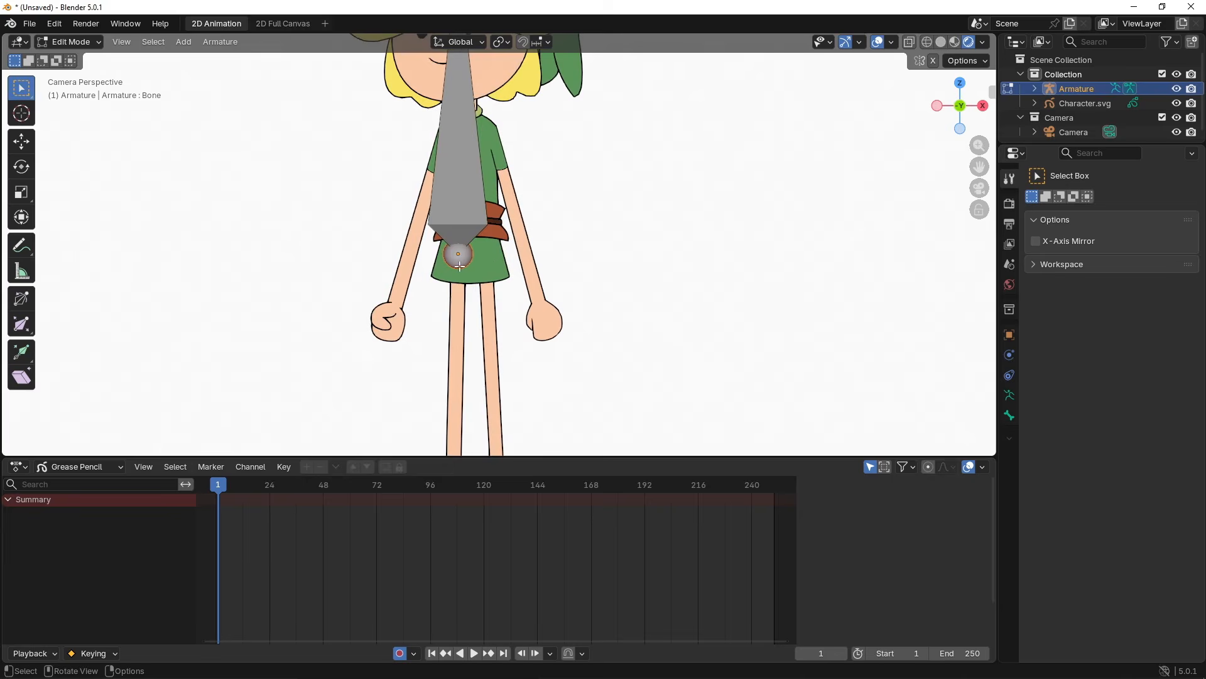
key(g)
click(478, 264)
scroll(560, 165, down, 2)
scroll(560, 165, down, 2)
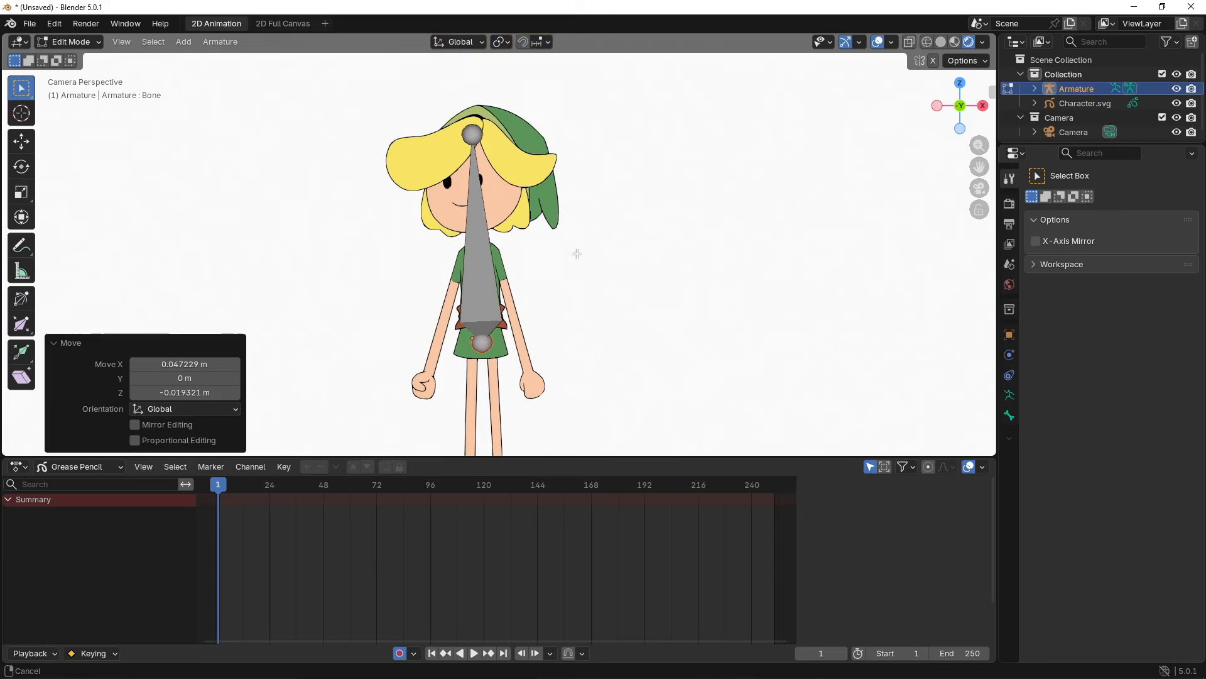
- Shorten the bone by moving its tip down about 0.75 m and across about 0.05 m to just above the belt
click(479, 136)
key(g)
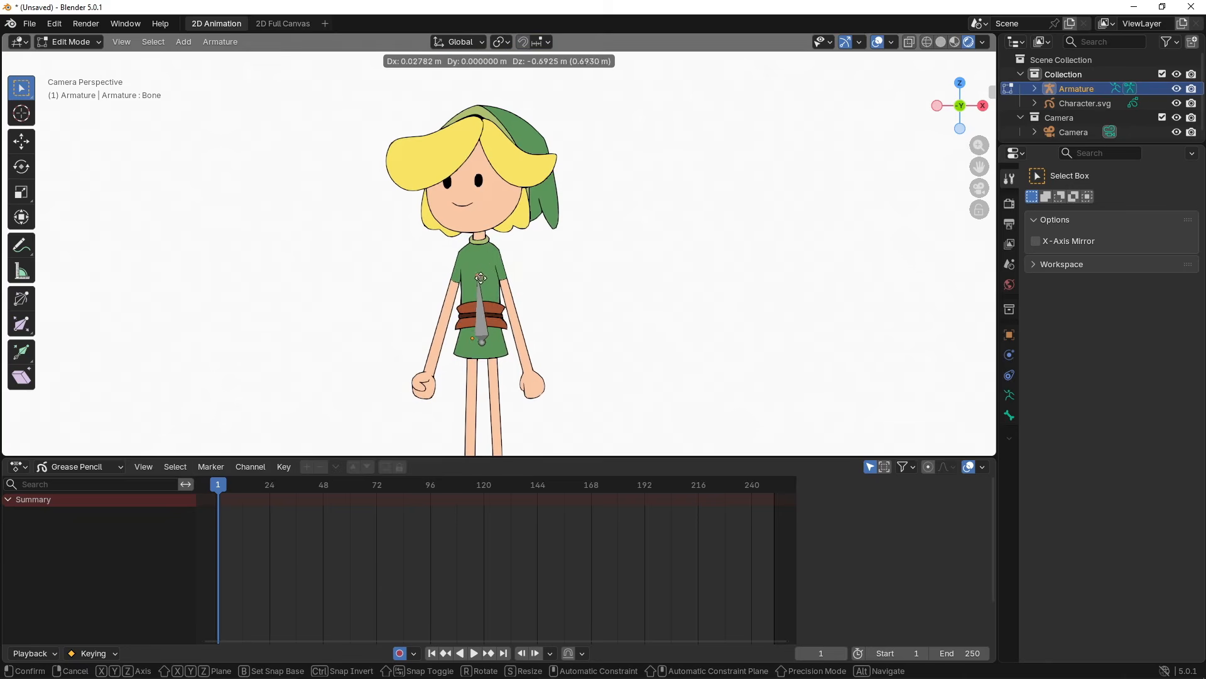
click(484, 289)
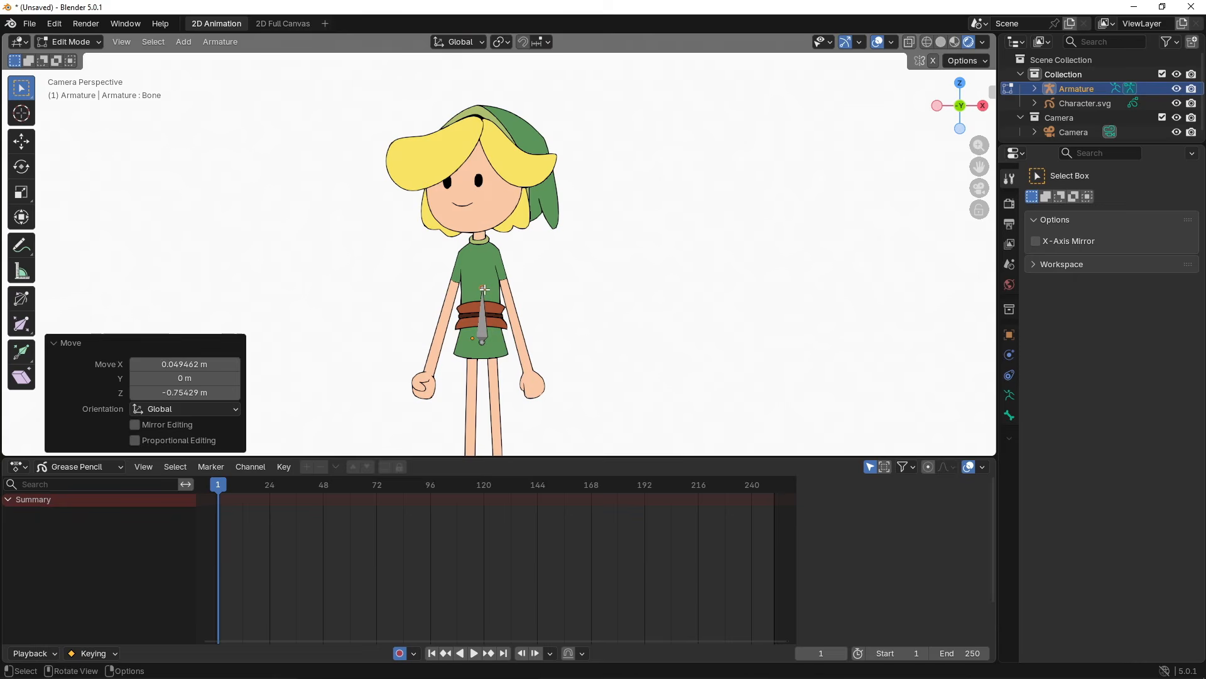
- Extrude an upper torso bone about 0.27 m up to the neck, then a head bone about 0.51 m up to the fringe
key(e)
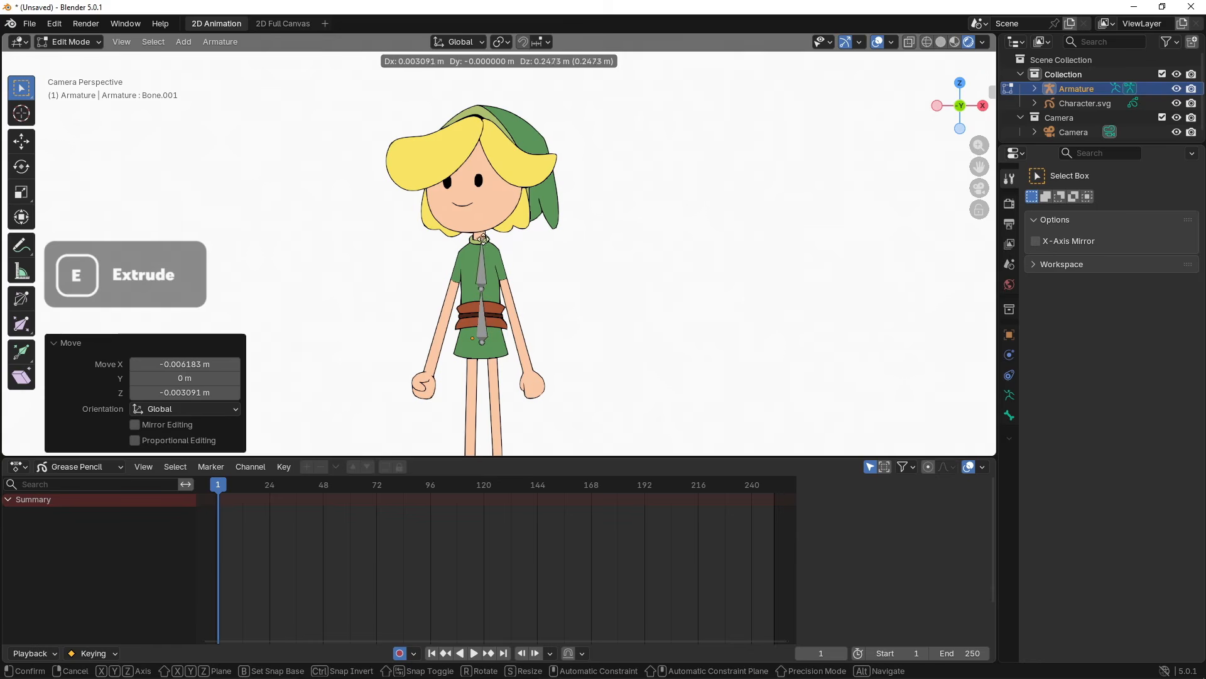
click(480, 237)
key(e)
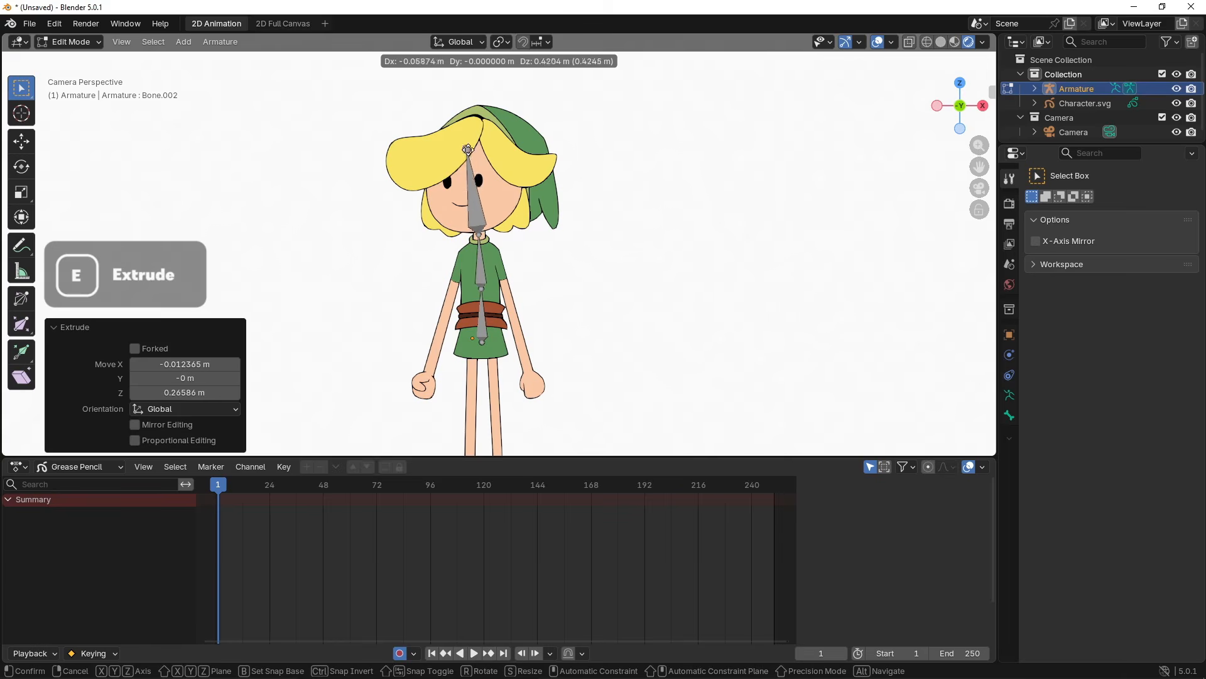
click(466, 133)
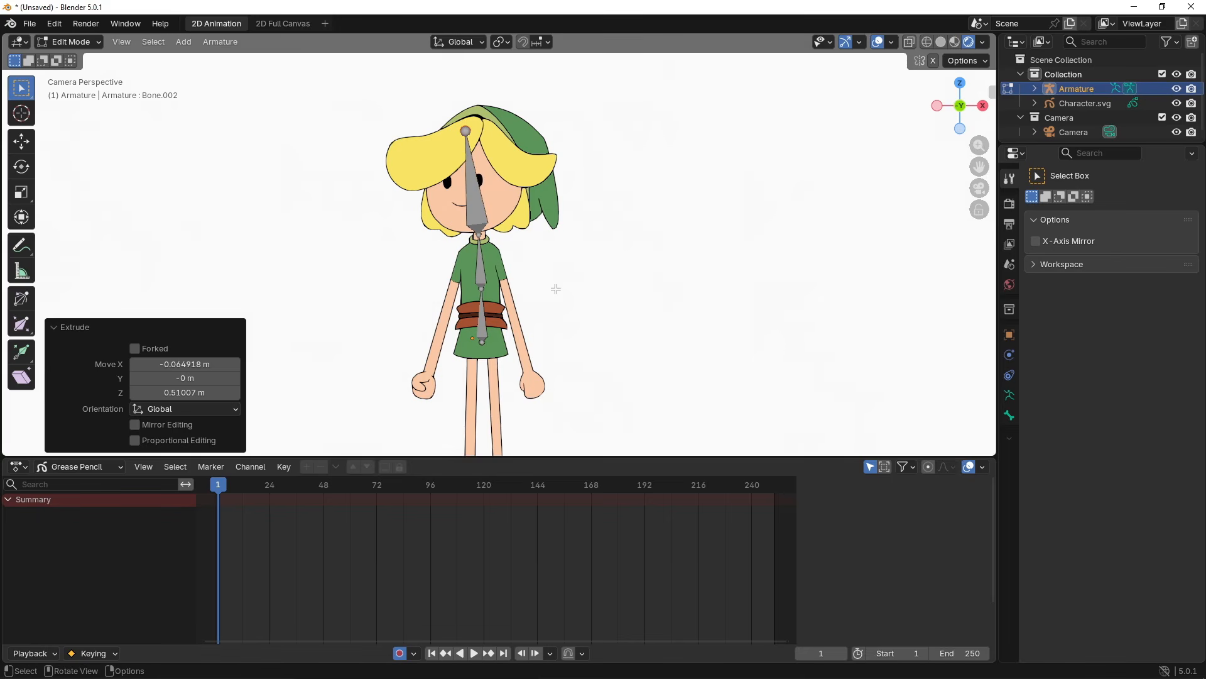
- Add a separate bone and place its joints as a short shoulder bone inside the sleeve on the +X side
click(184, 42)
click(197, 59)
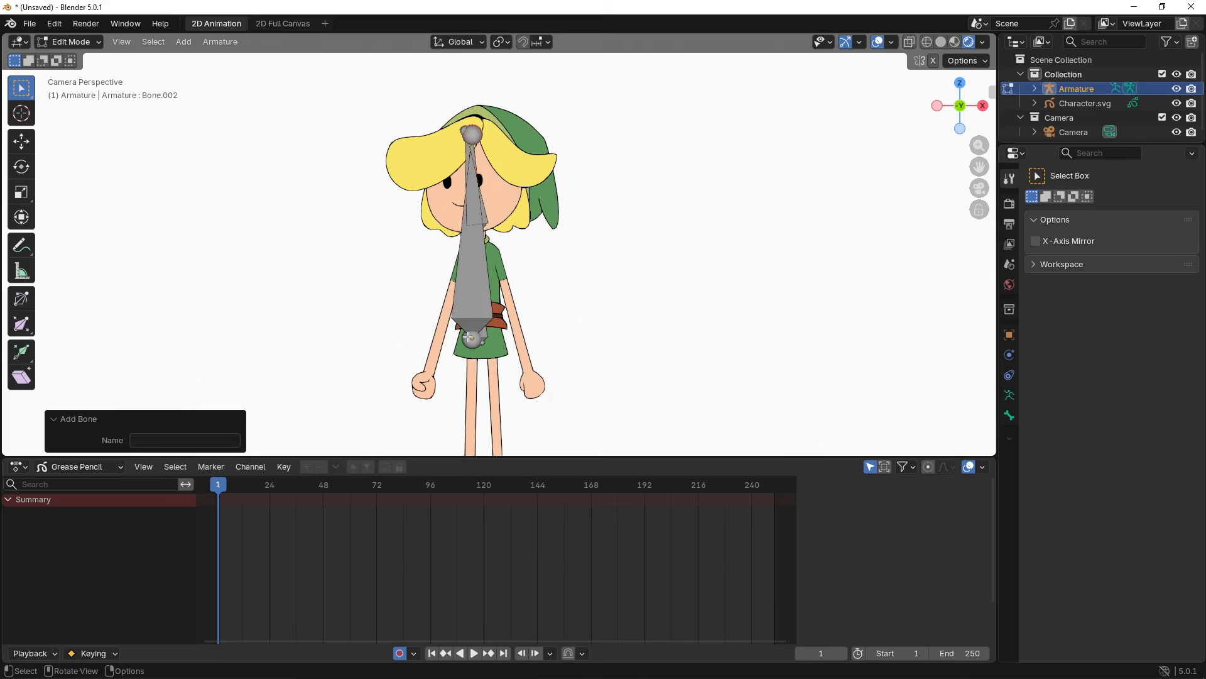
key(g)
click(497, 250)
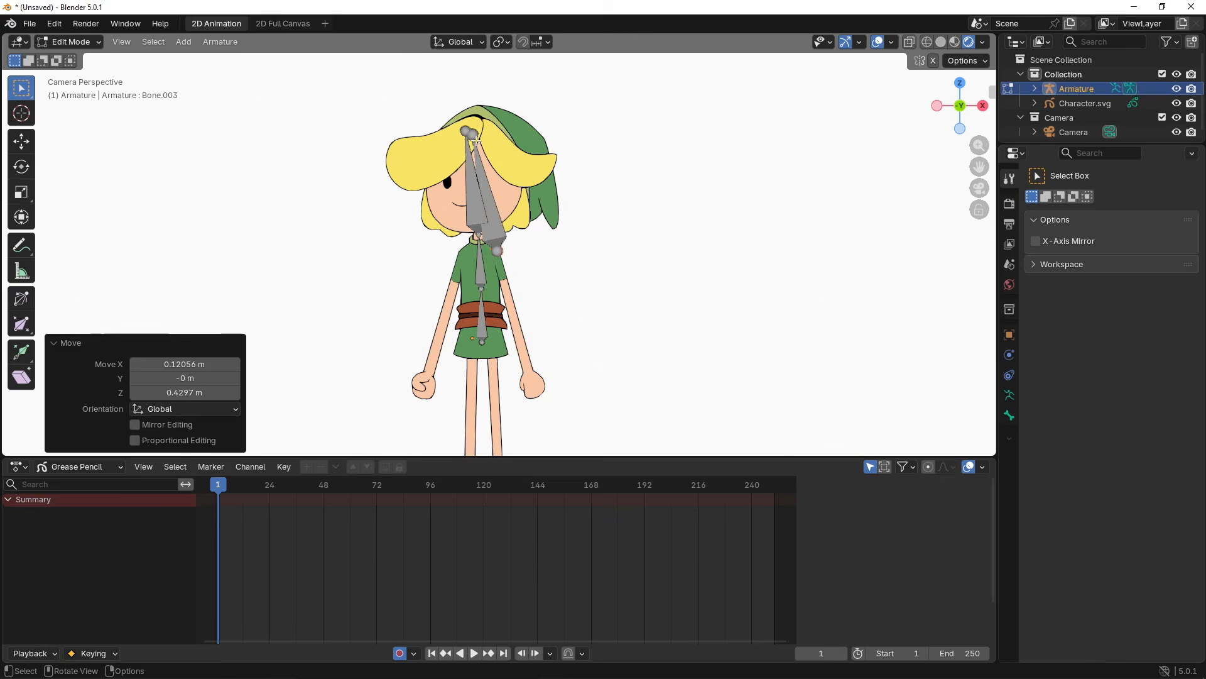
key(g)
click(508, 275)
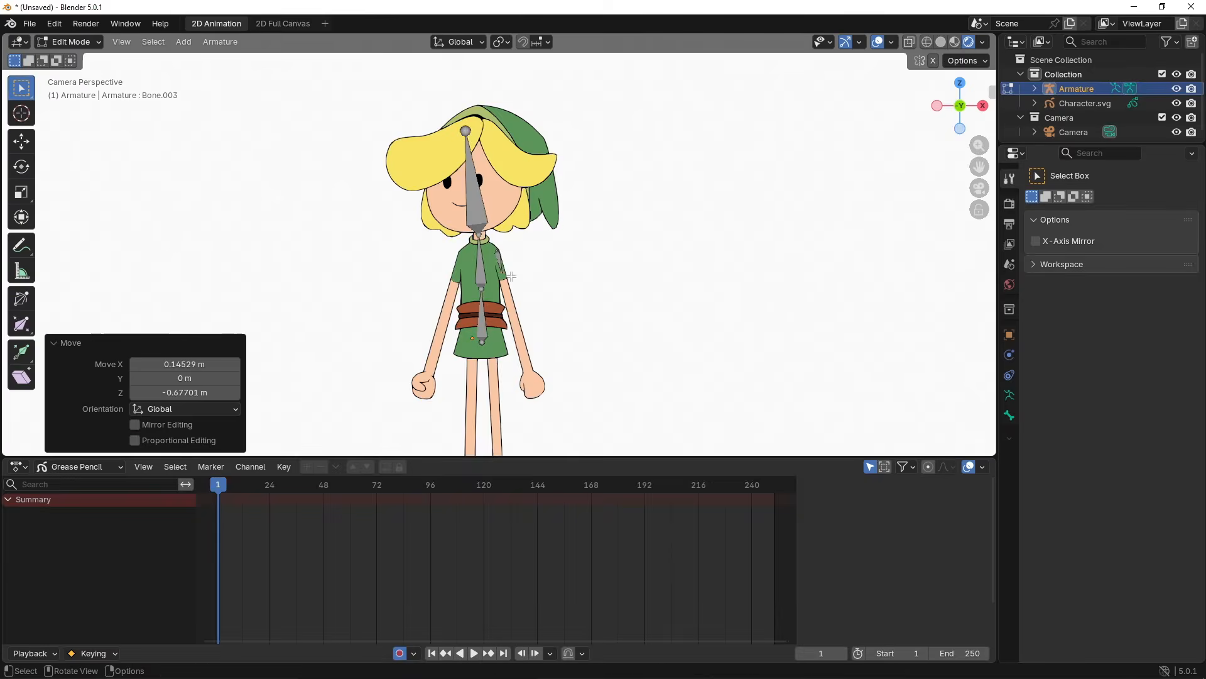
- Extrude a 0.46 m arm bone, a 0.06 m wrist bone and a 0.11 m hand bone down the +X arm from the shoulder bone
scroll(511, 277, up, 4)
shift+middle_drag(578, 318, 482, 180)
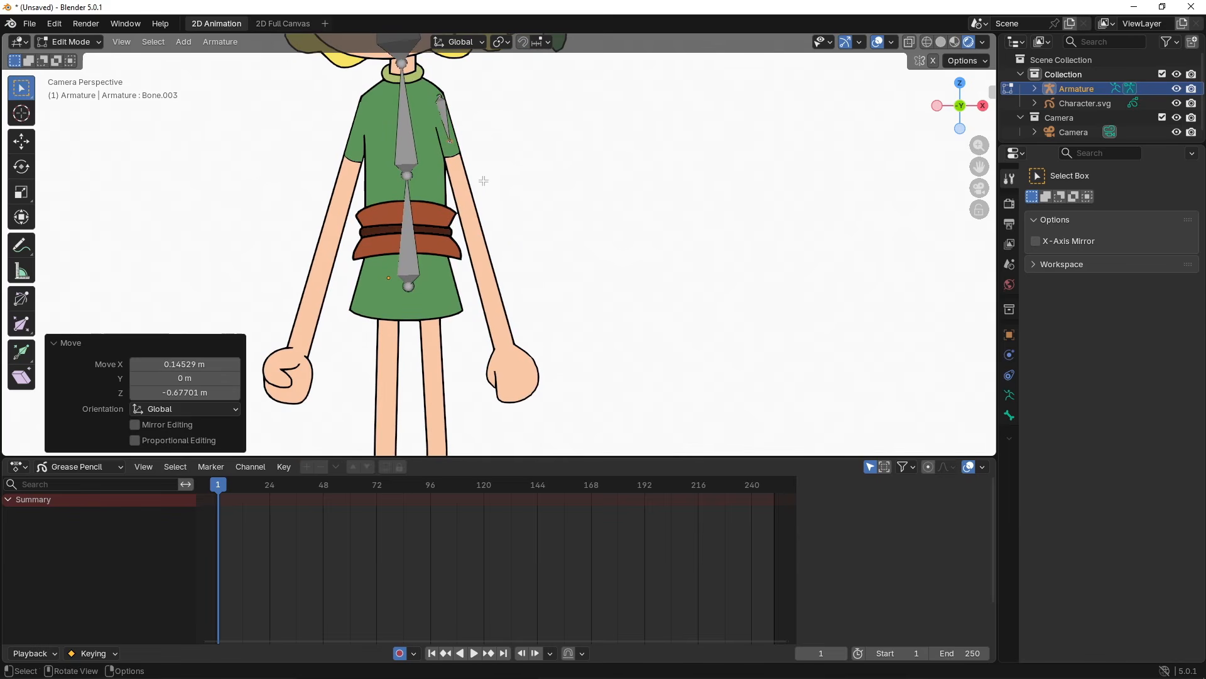
key(e)
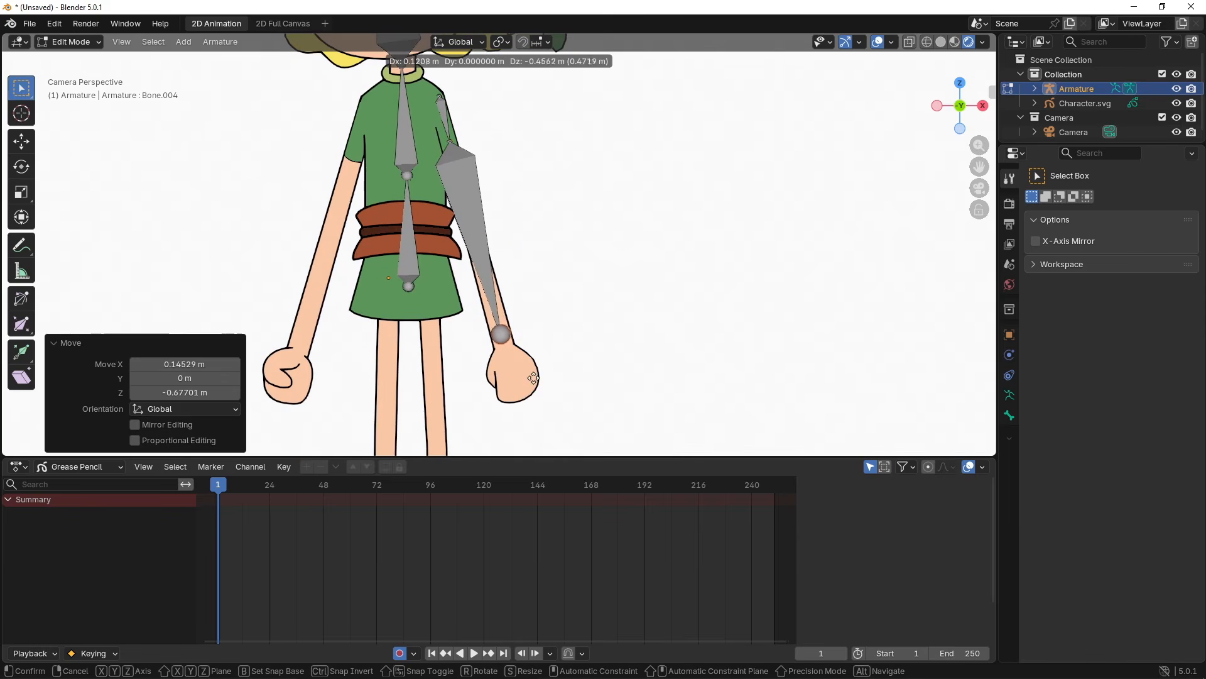
click(538, 384)
key(e)
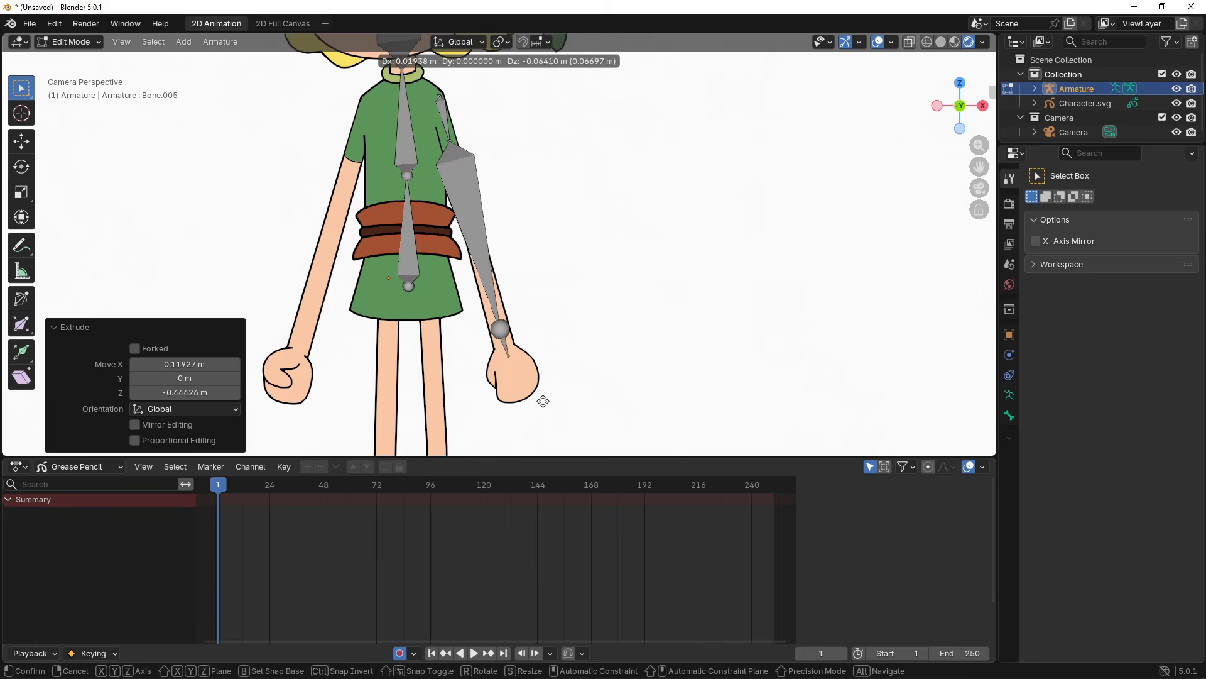
click(542, 398)
key(e)
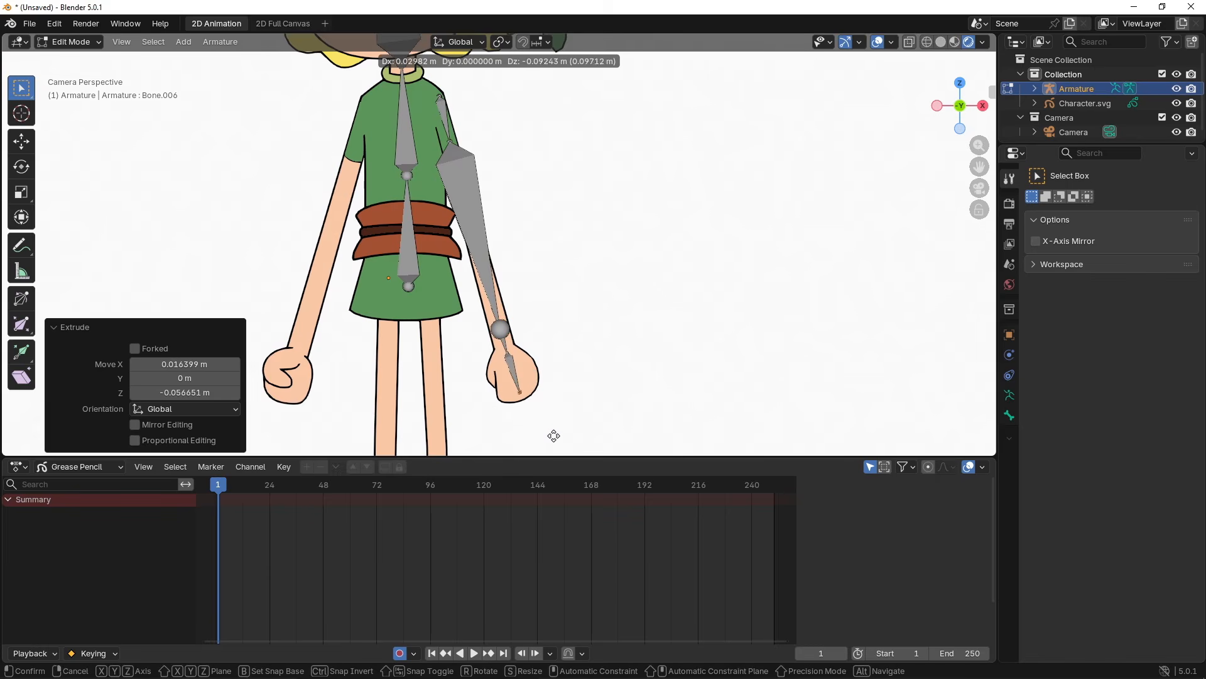
click(553, 442)
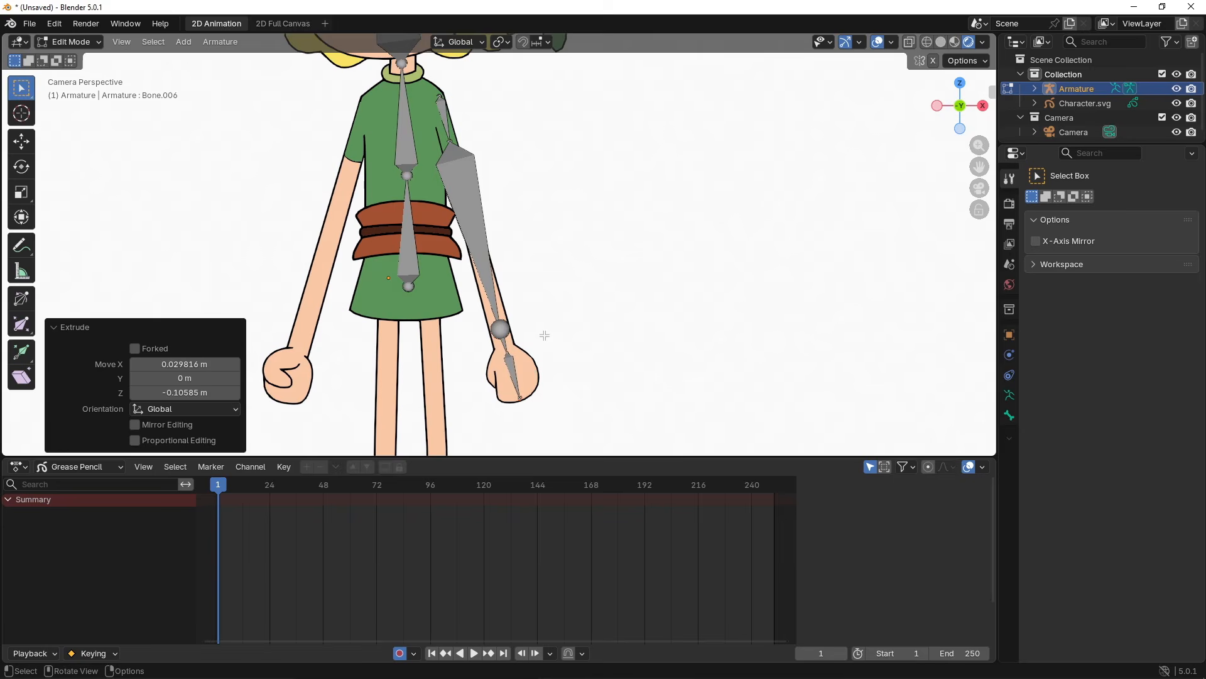
- Clear the parent of the short wrist bone between the long arm bone and the hand bone
click(506, 340)
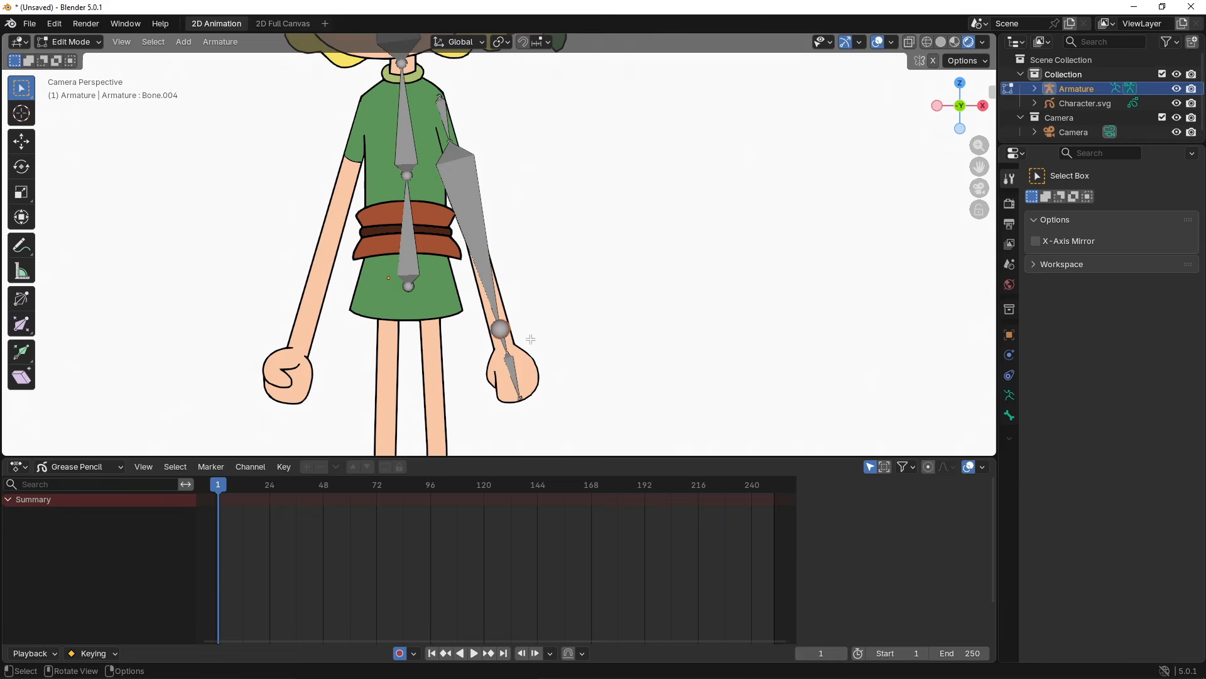
scroll(531, 339, up, 3)
click(498, 342)
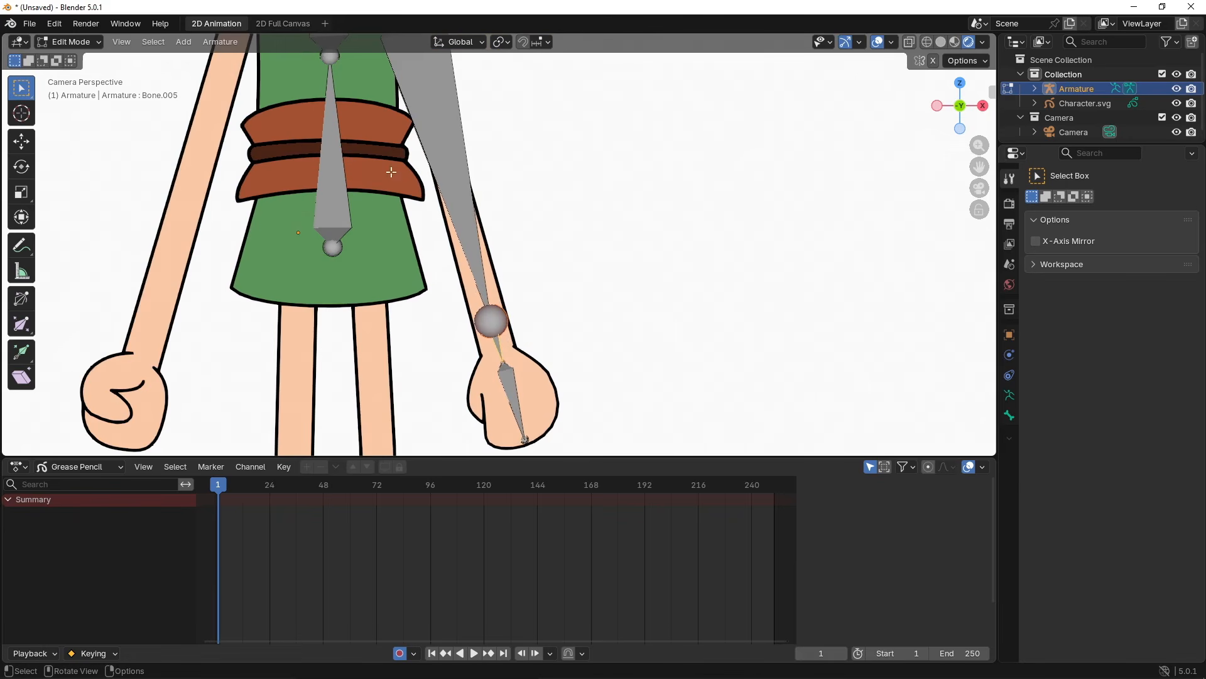
click(232, 44)
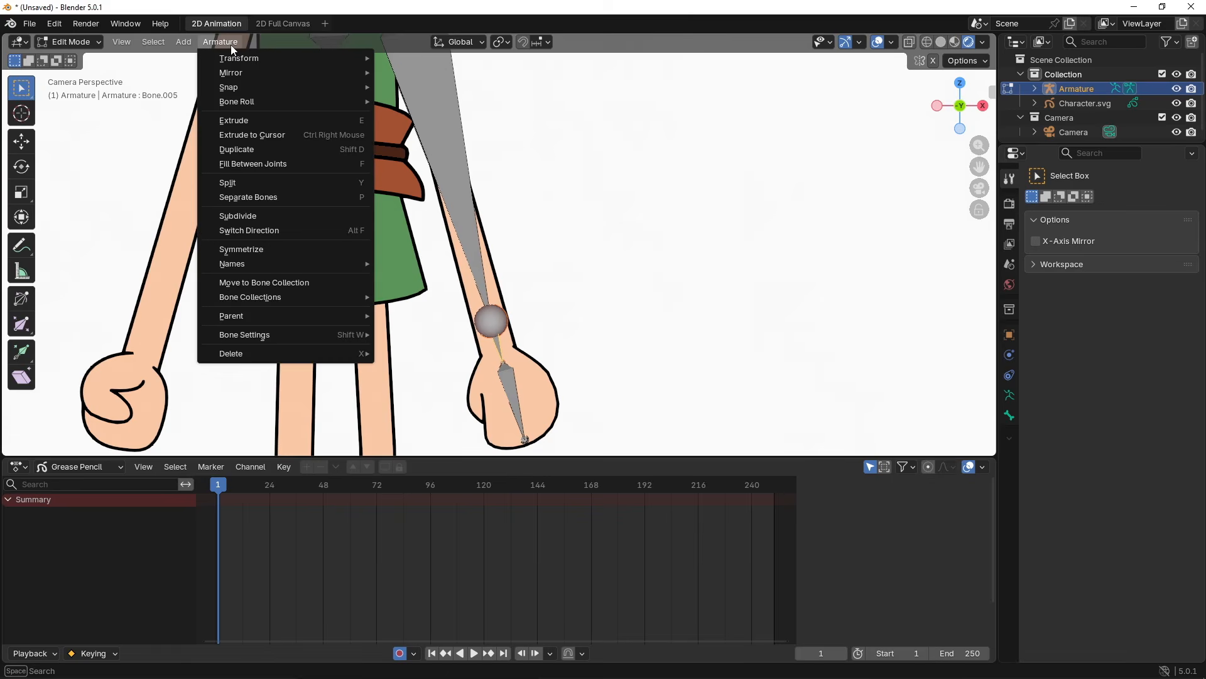
mouse_move(326, 314)
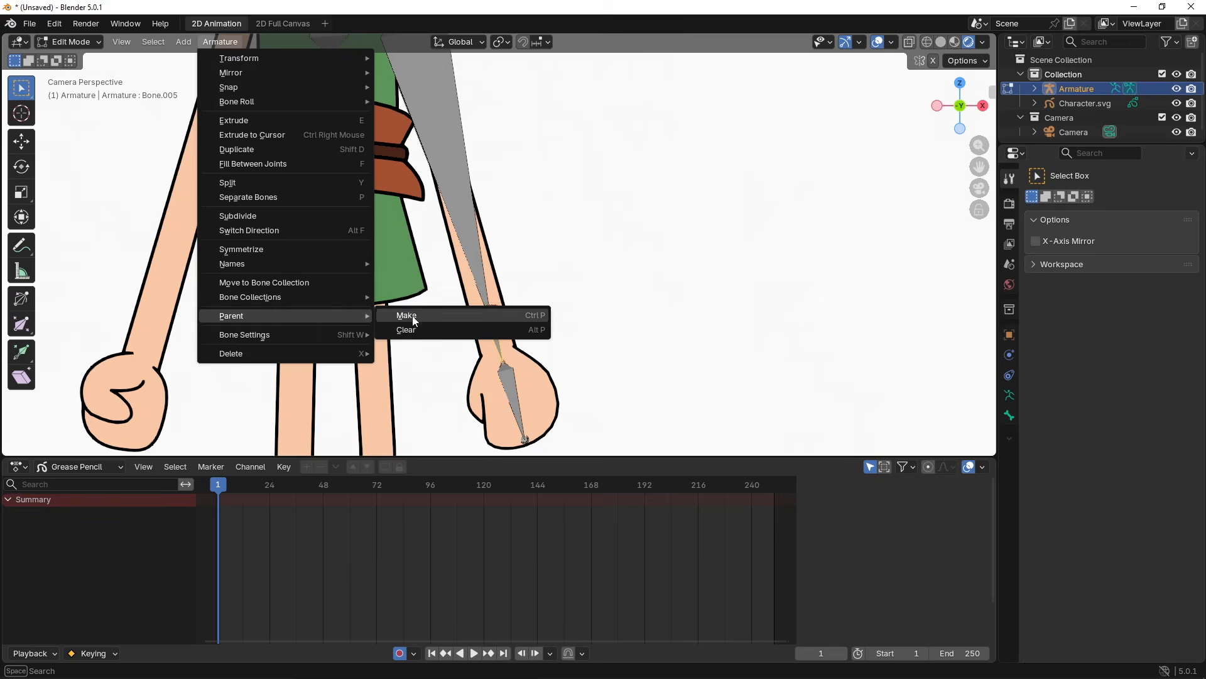
click(443, 331)
click(455, 327)
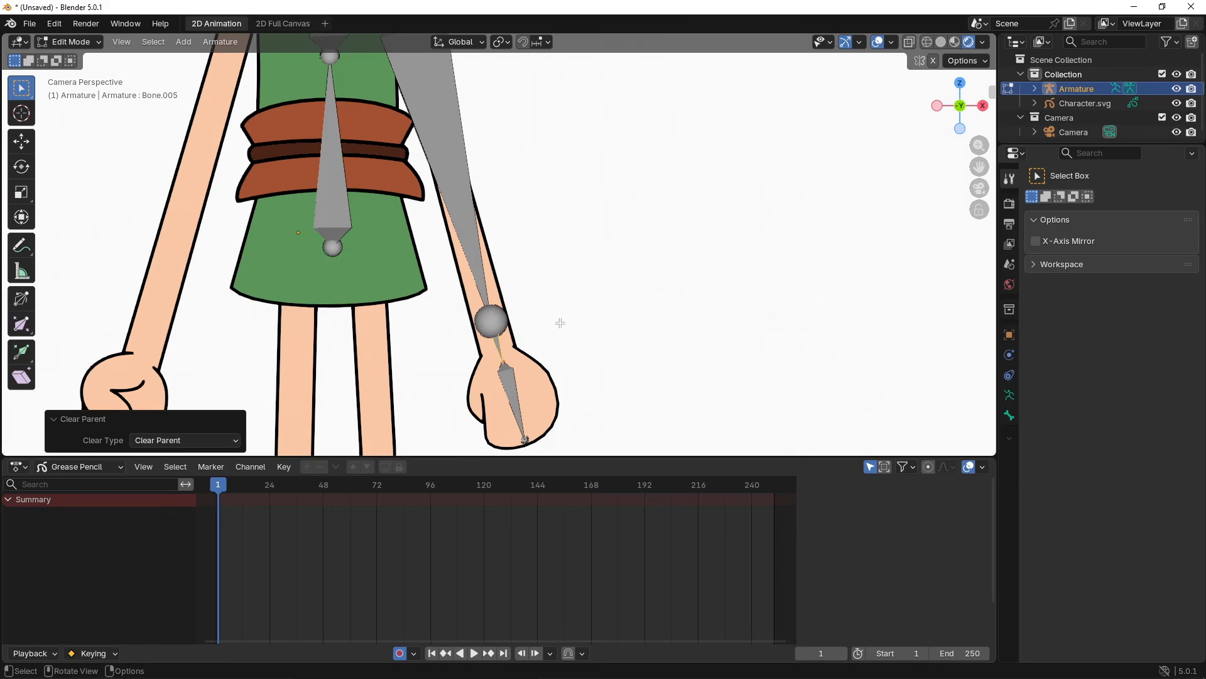
click(594, 326)
drag(498, 347, 567, 329)
key(Escape)
- Duplicate the shoulder, arm, wrist and hand bones and place the copies near the character's opposite arm
scroll(578, 328, down, 3)
scroll(578, 327, down, 1)
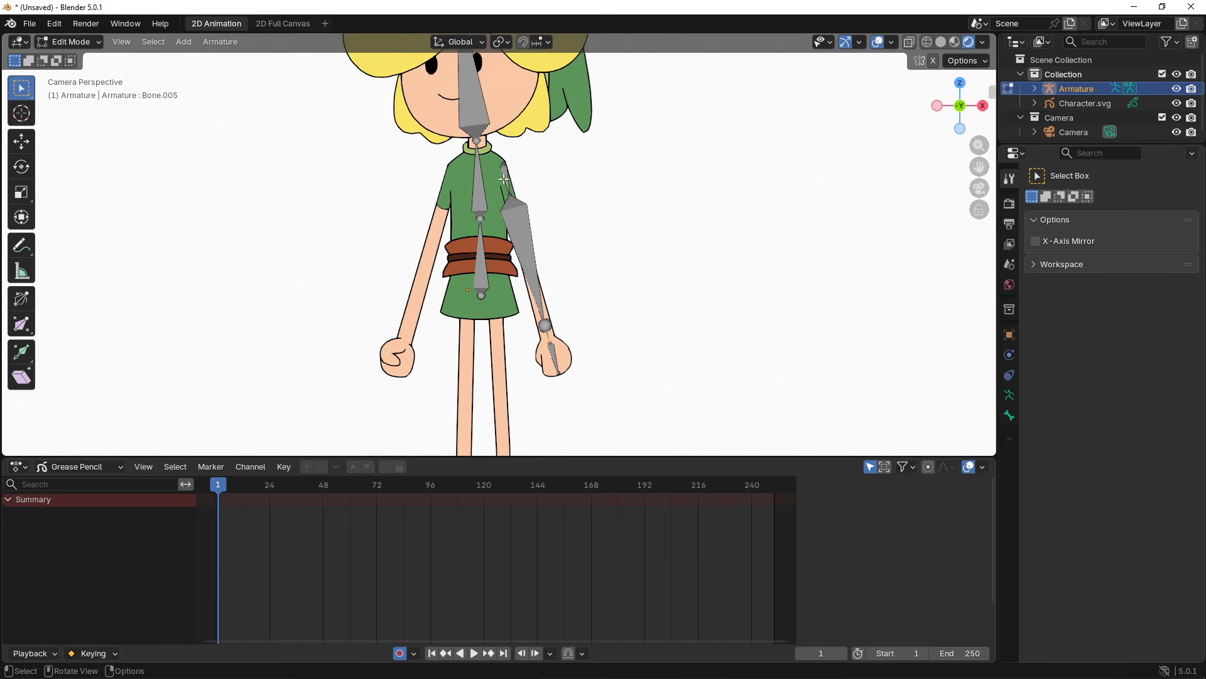
shift+click(523, 249)
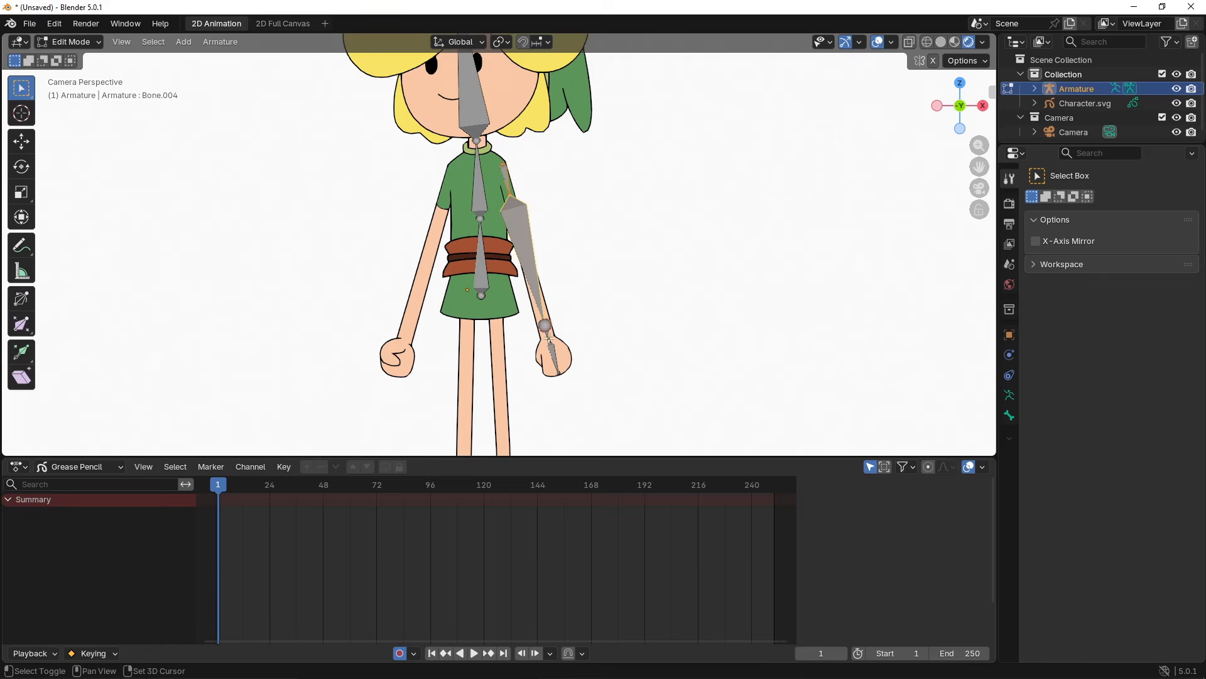
key(shift+d)
shift+click(554, 356)
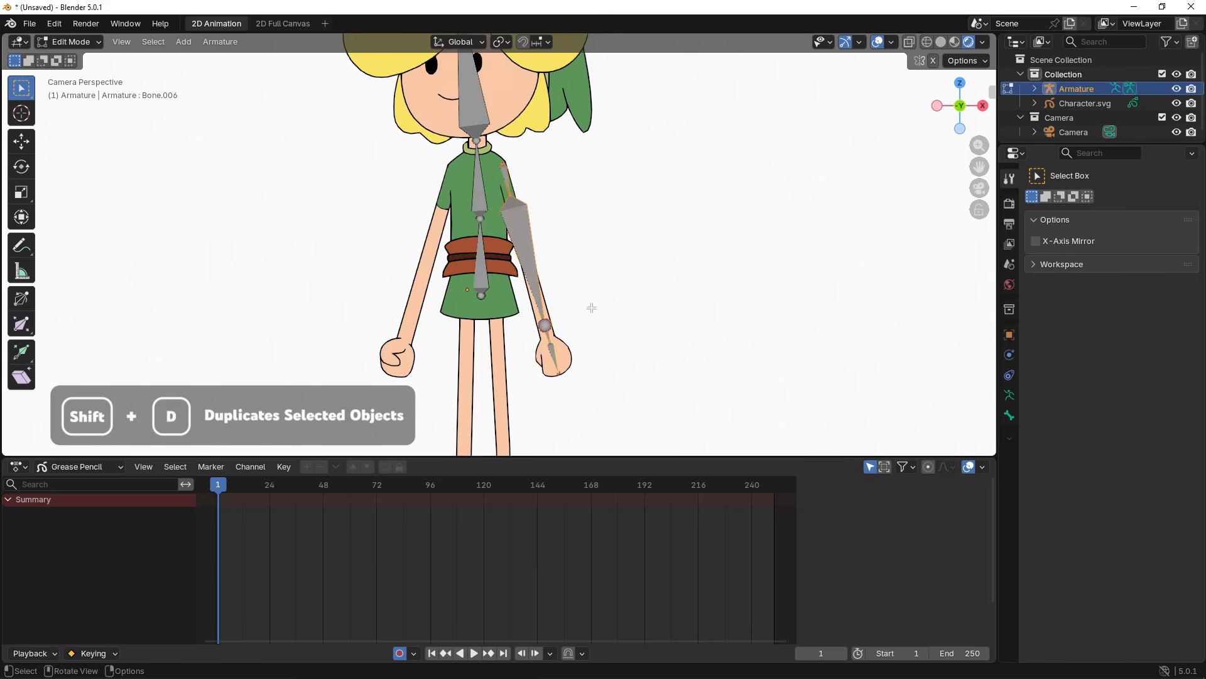
key(shift+d)
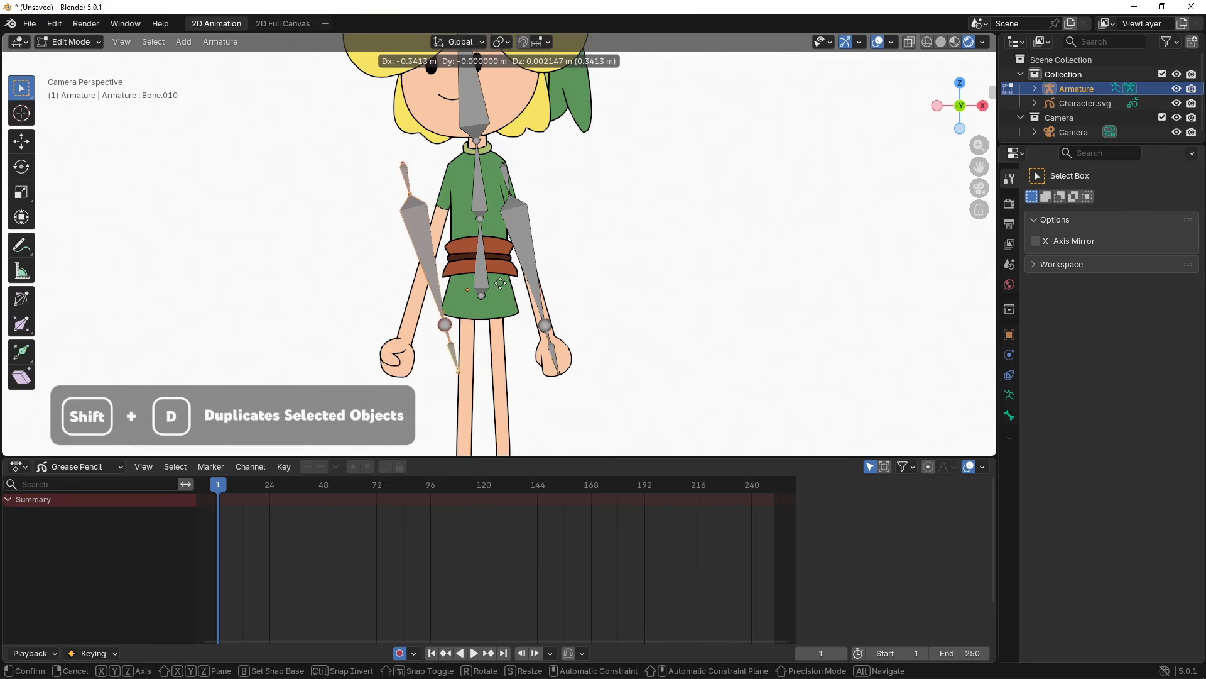
click(509, 286)
- Reposition the duplicated shoulder, upper-arm and wrist joints so the shoulder and arm bones follow the -X arm
click(414, 166)
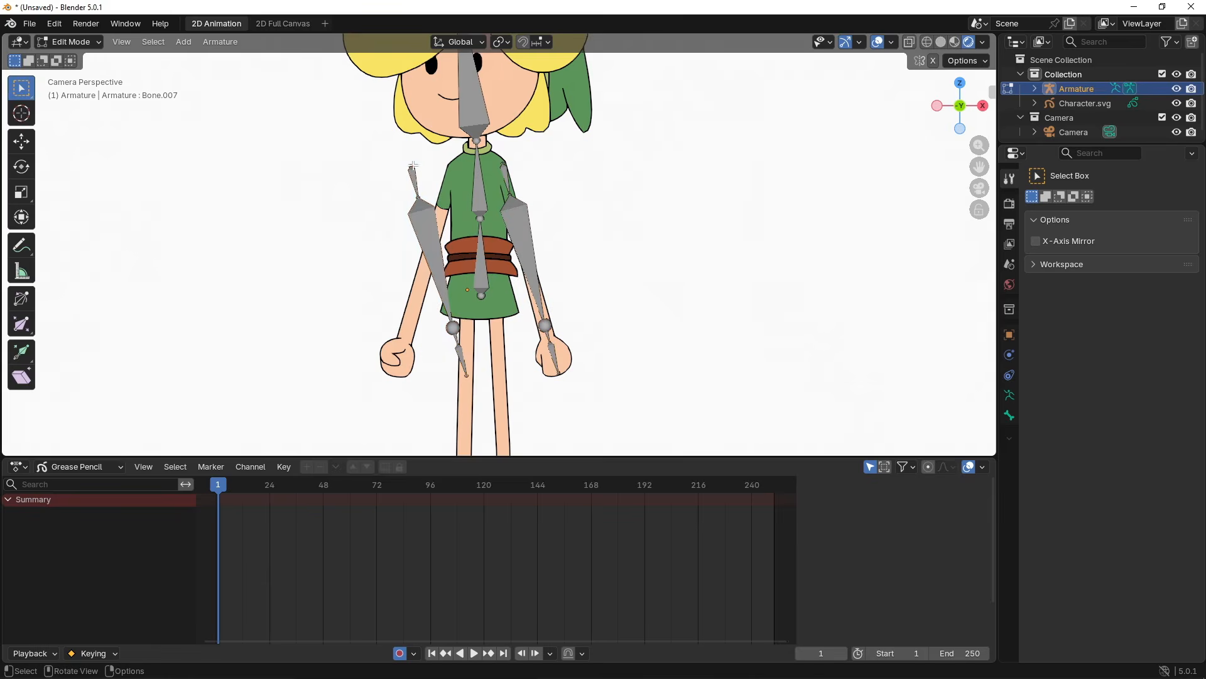
key(g)
click(460, 169)
click(418, 198)
key(g)
click(447, 194)
click(453, 329)
key(g)
click(407, 333)
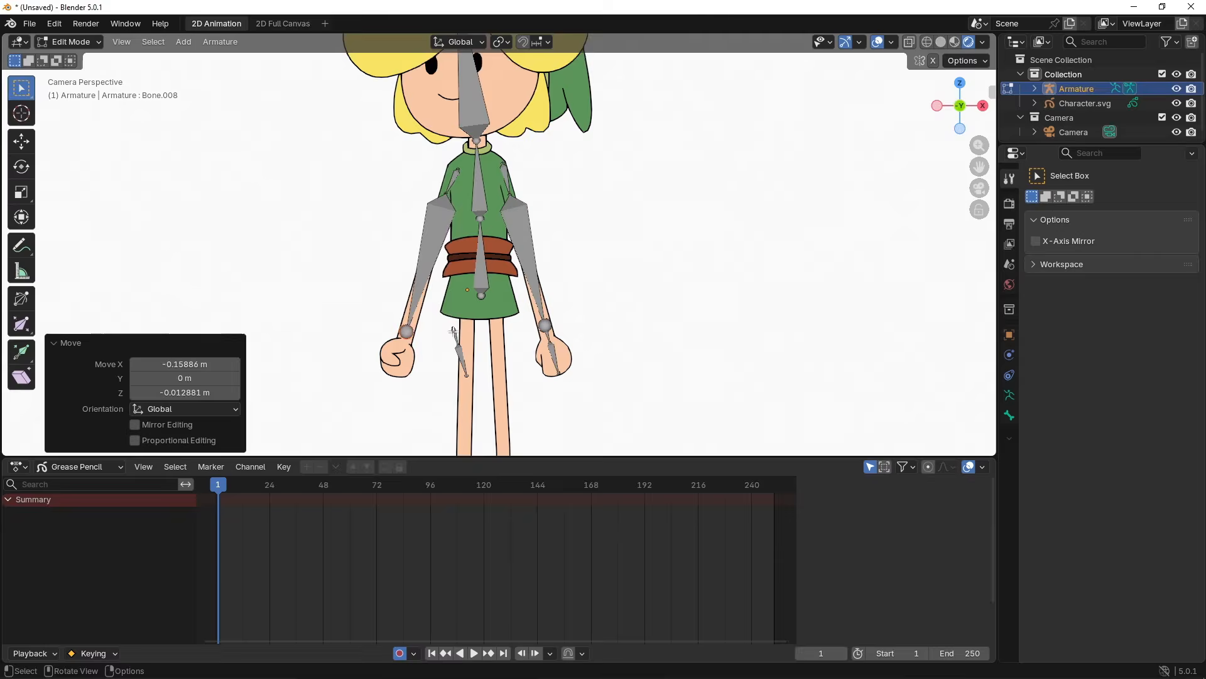
scroll(453, 330, up, 3)
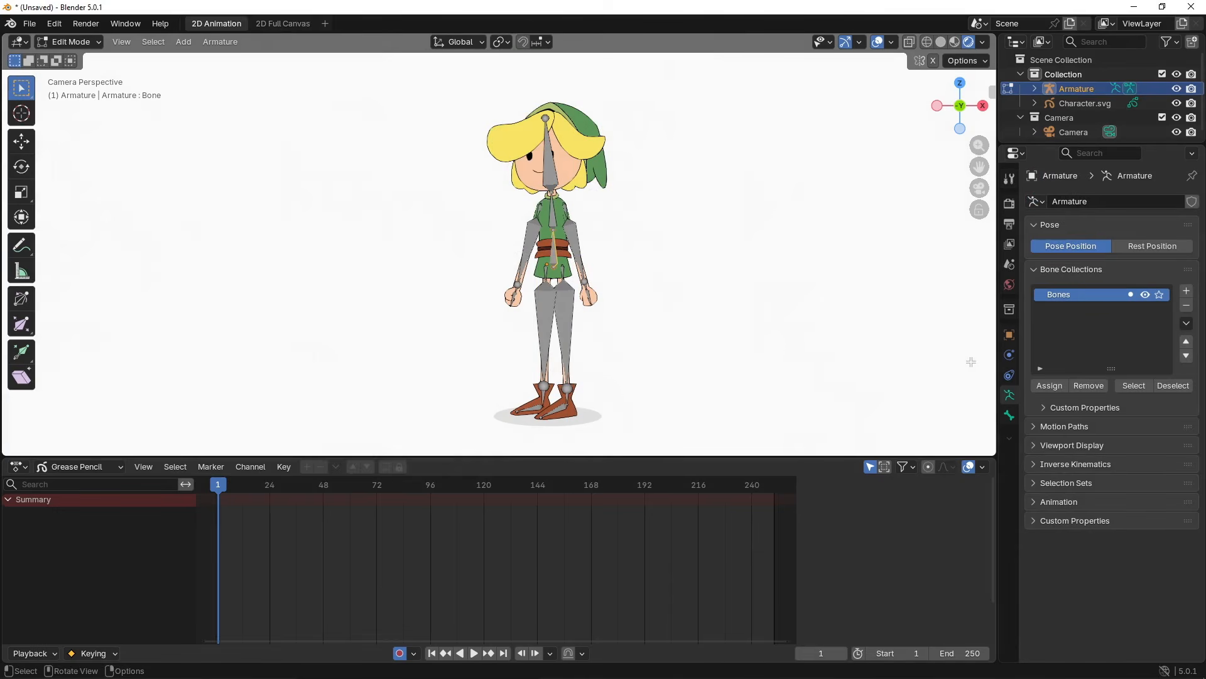
- Rename the bone at the hips LowerTorso
click(1010, 416)
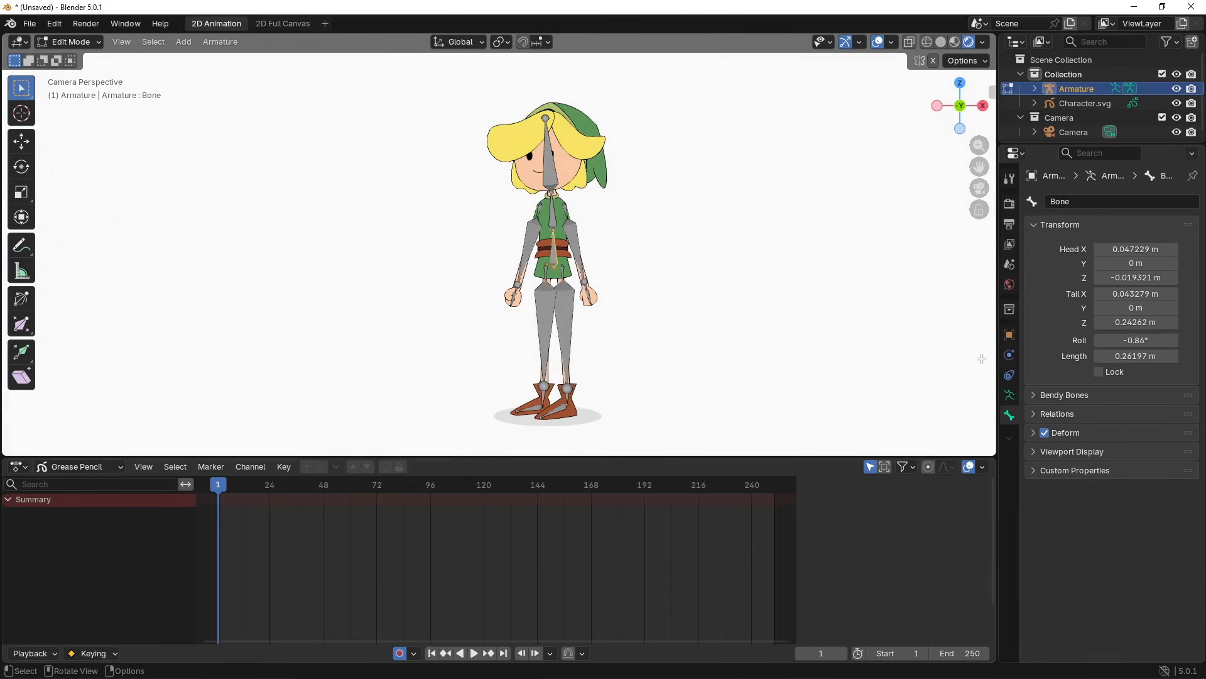
click(1080, 205)
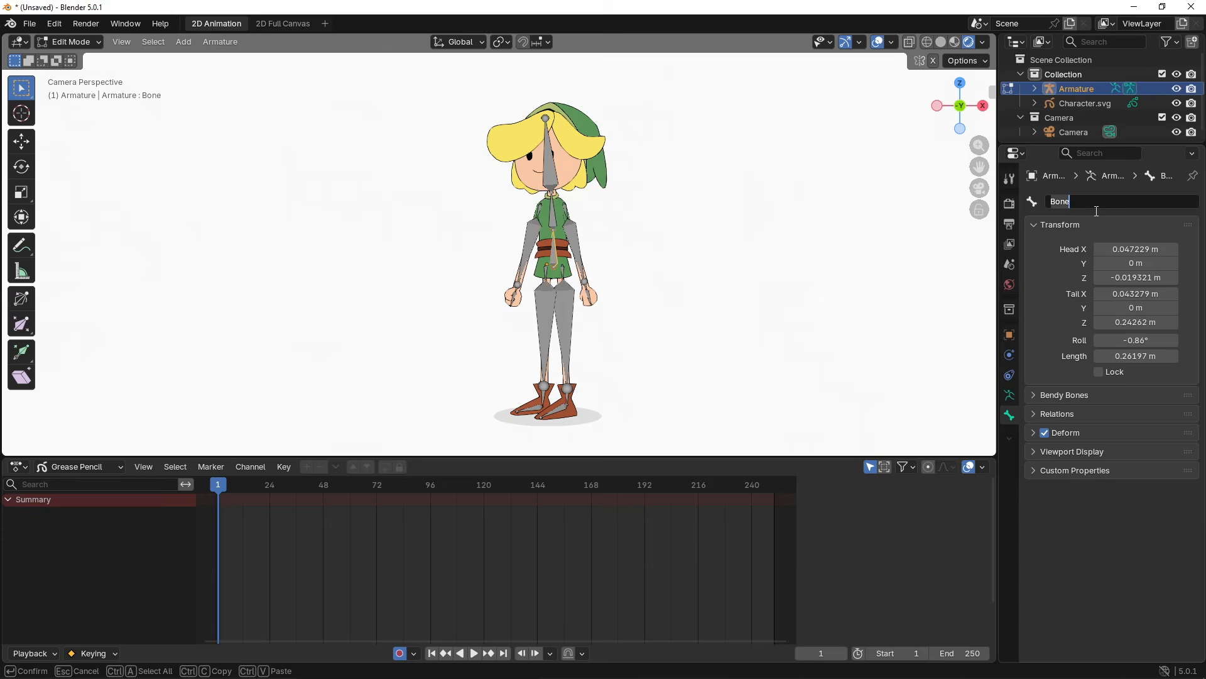
text(Lower)
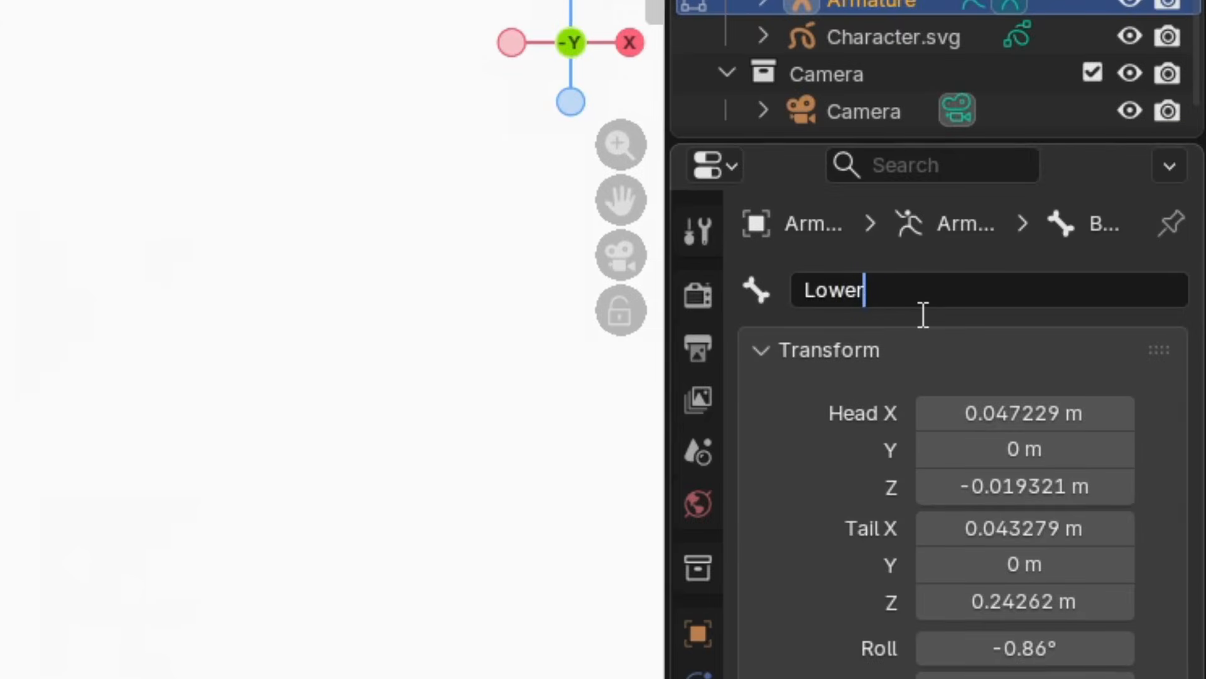
text(Torso)
key(Return)
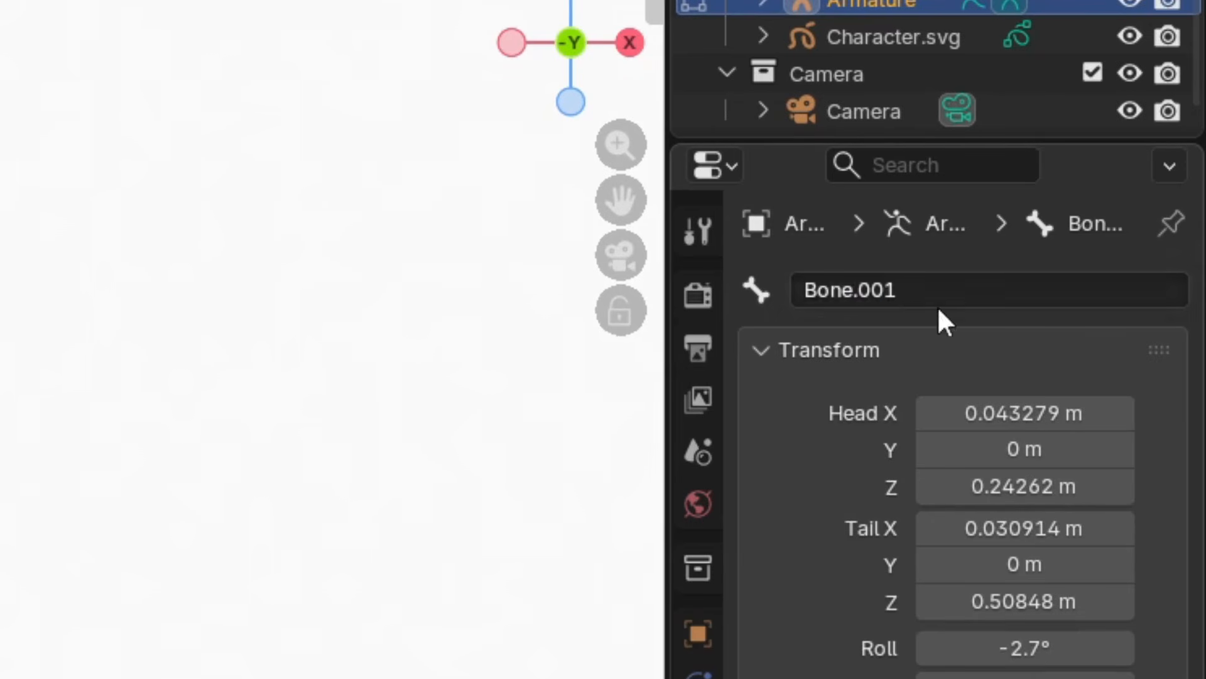
- Rename the chest bone UpperTorso and the bone above it Head
double_click(941, 303)
text(UpperTorso)
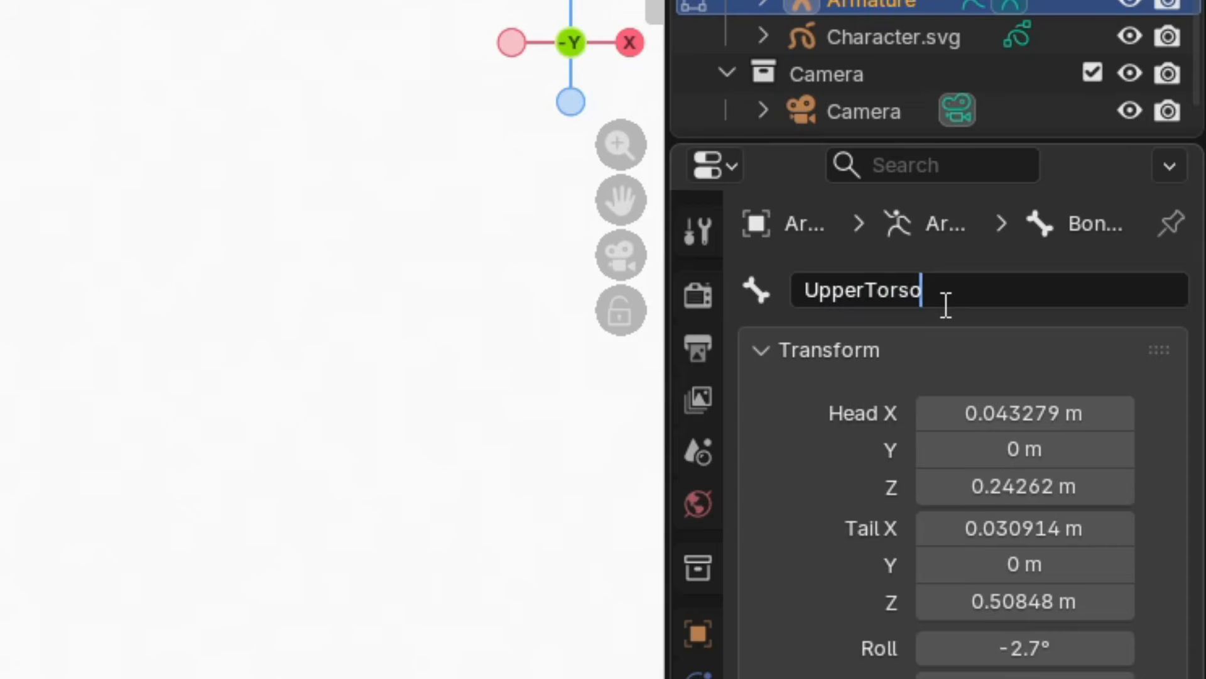
key(Return)
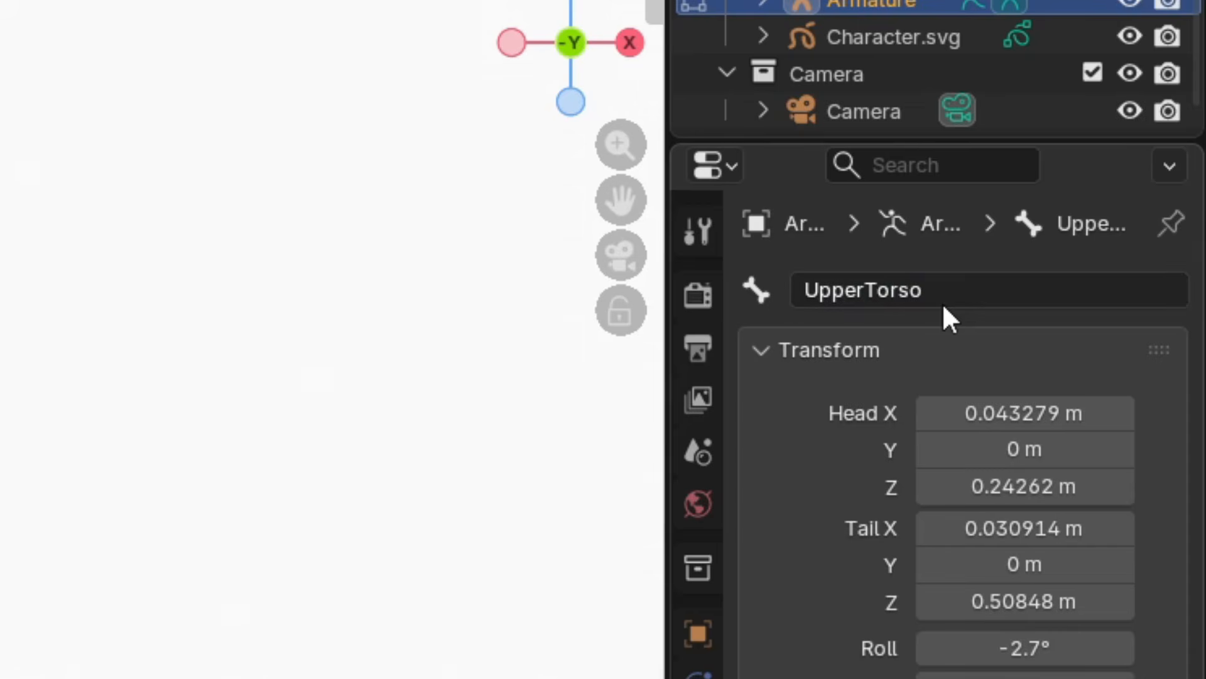
click(915, 305)
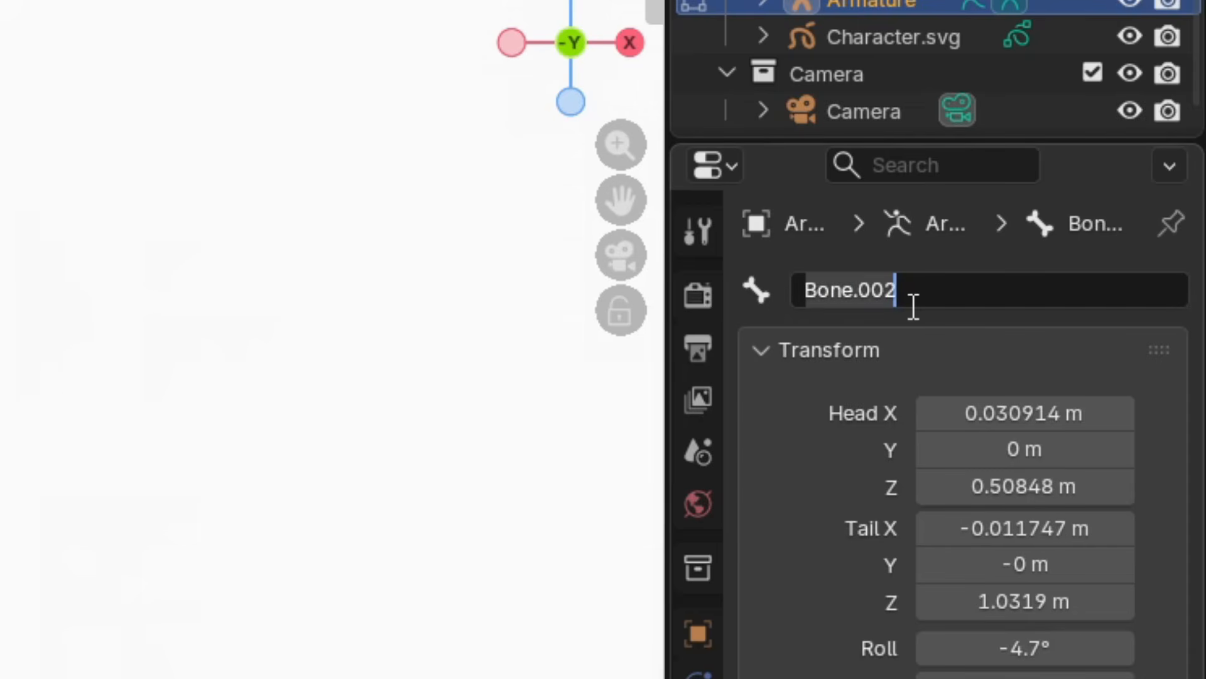
text(Head)
key(Return)
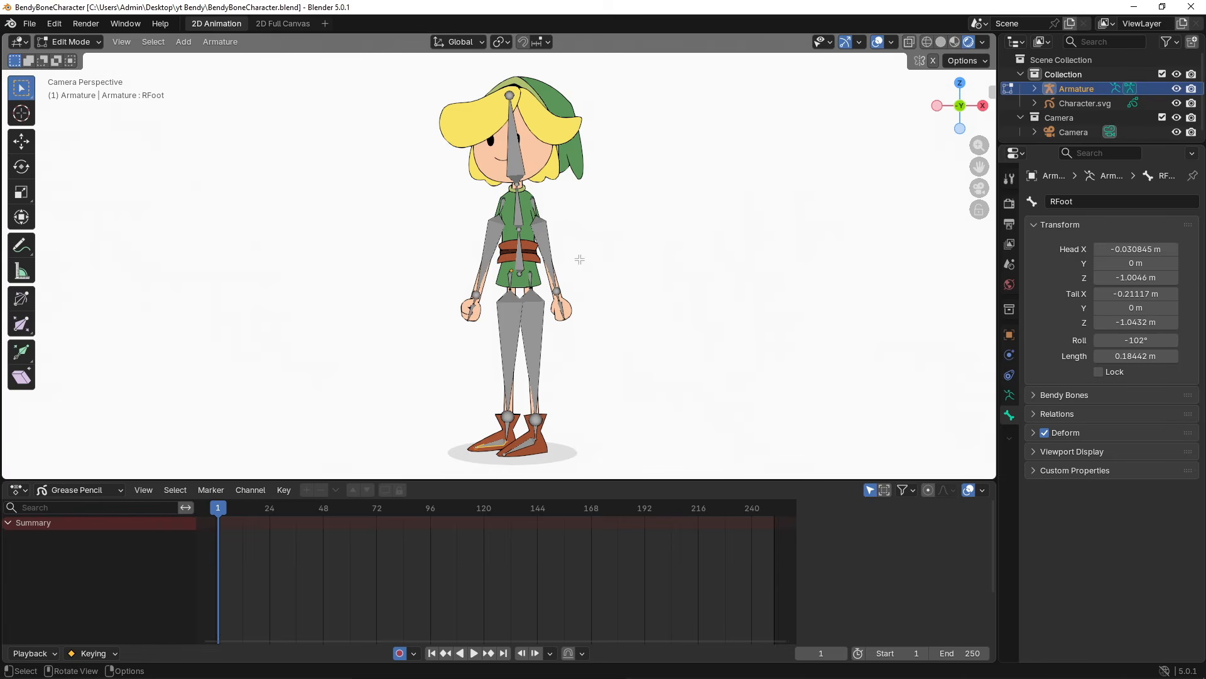
- Set the armature's viewport display to In Front and show its bones as B-Bone
click(1010, 393)
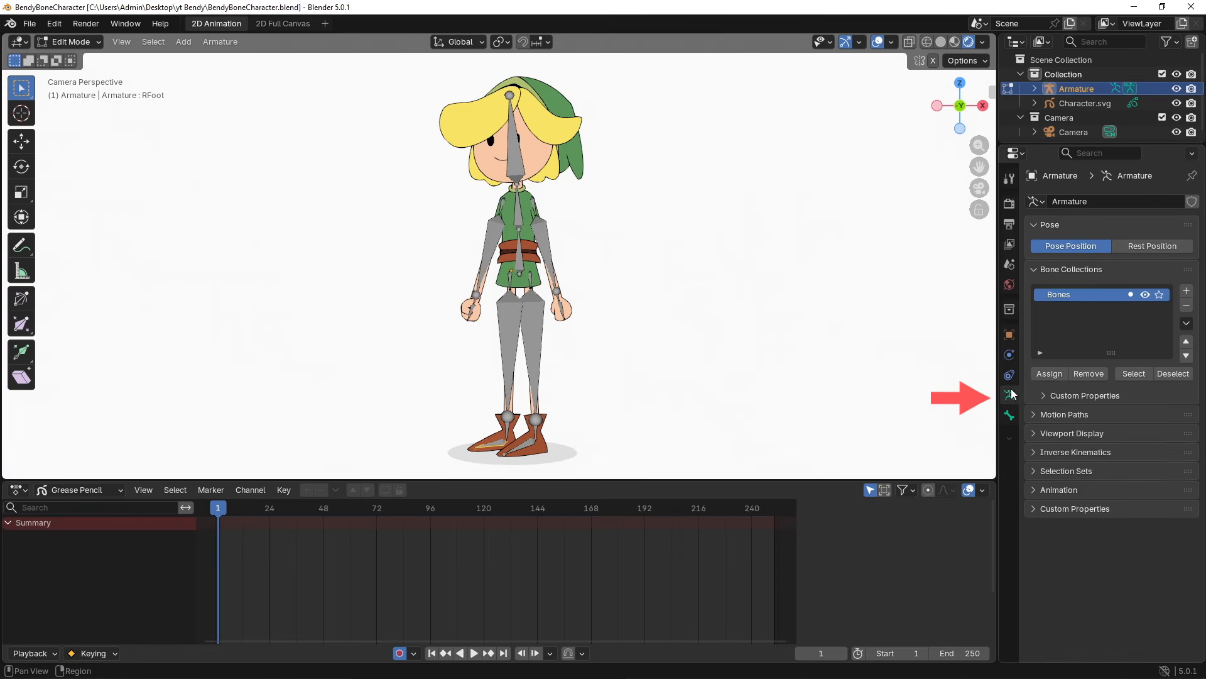
click(1071, 435)
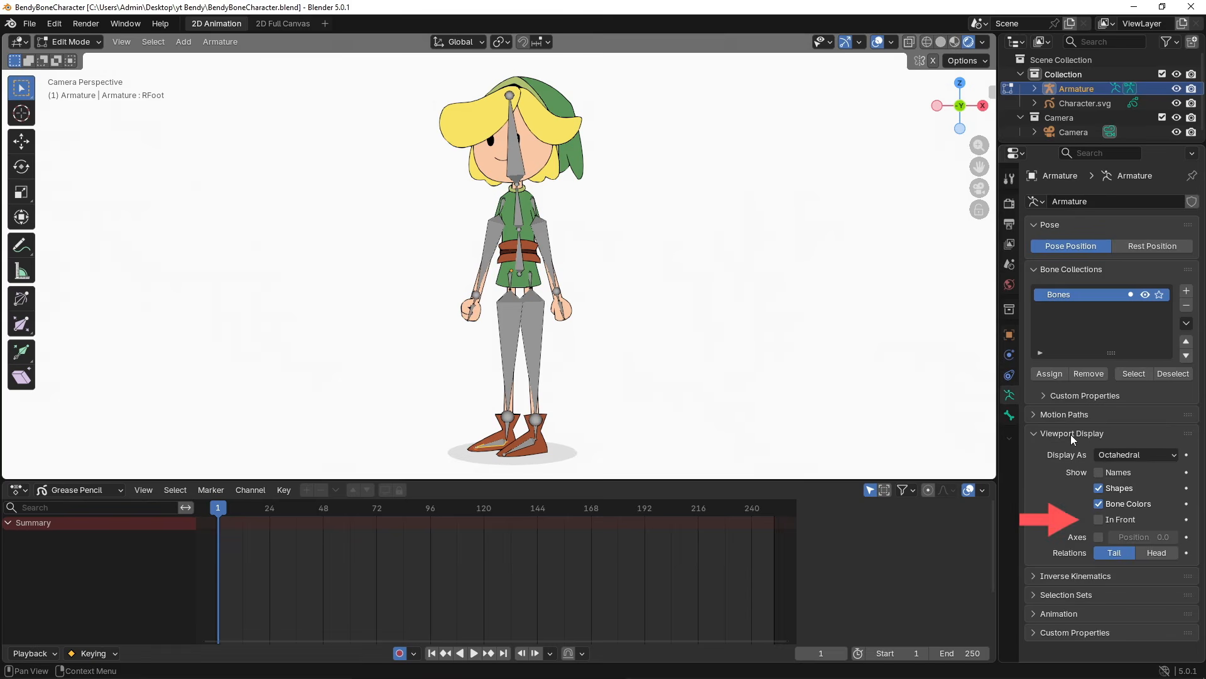
click(1100, 520)
click(1130, 457)
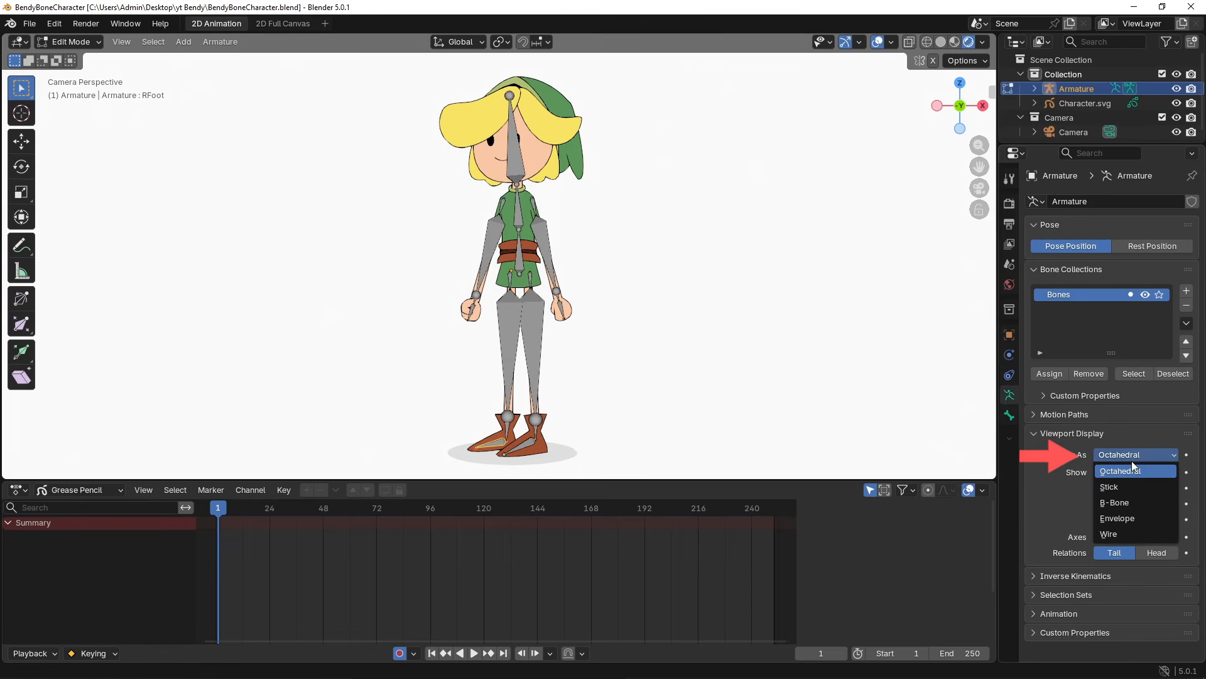
click(1133, 500)
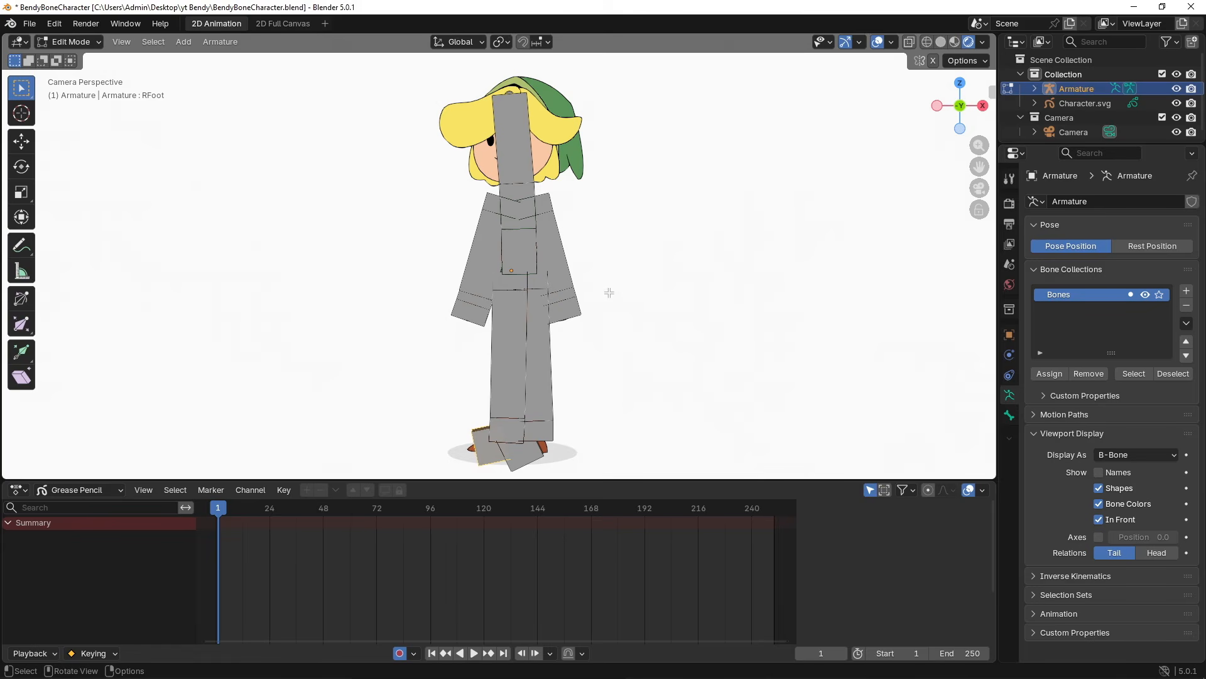
- Scale the B-Bone display thickness of all the armature's bones down to about 0.119
key(a)
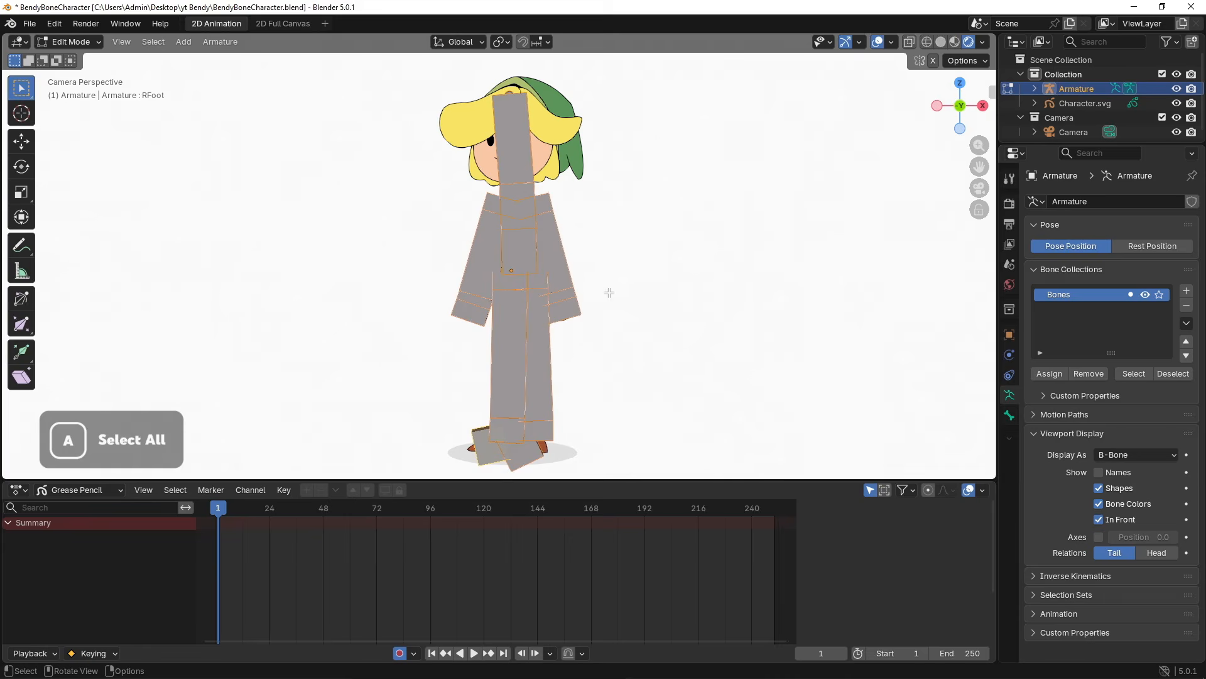
click(221, 41)
mouse_move(236, 58)
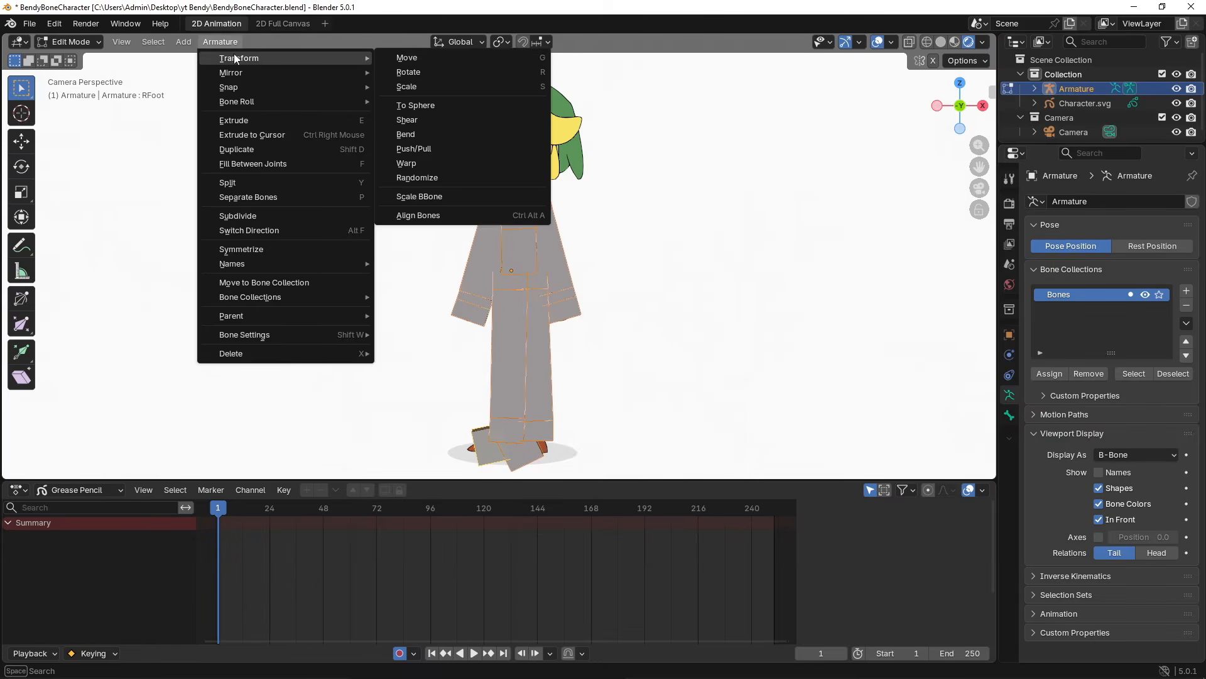
click(475, 202)
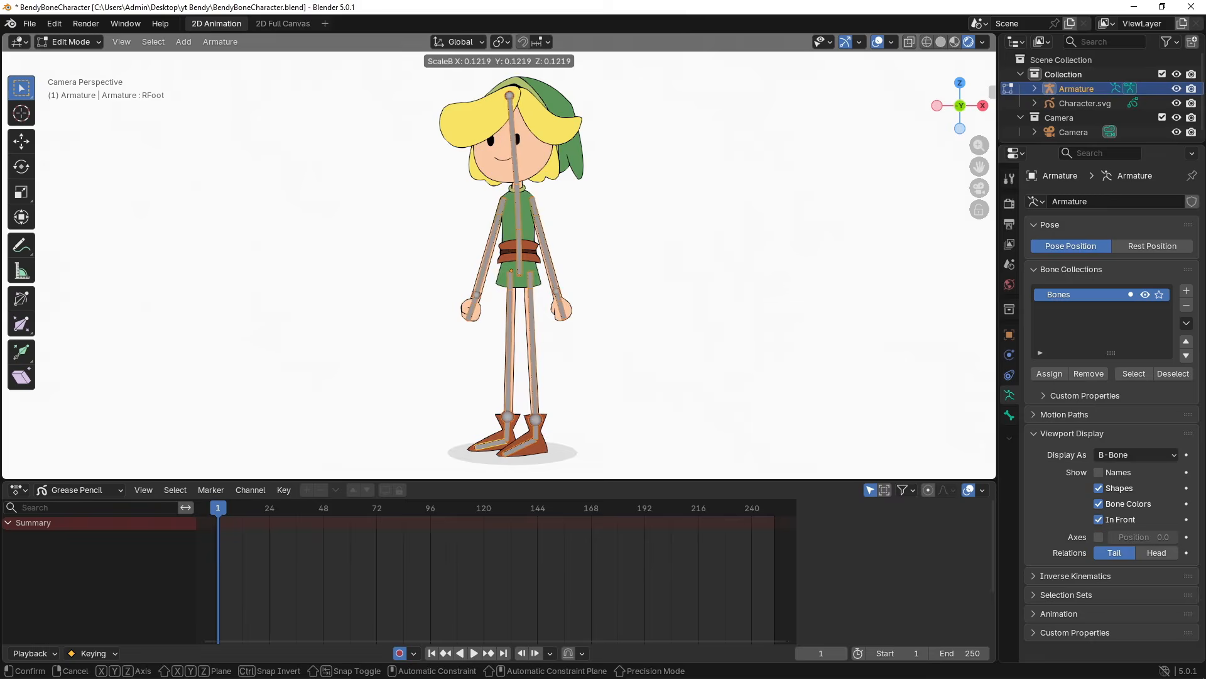
click(694, 327)
- Set the LArm bone's Bendy Bones segments to 10
scroll(694, 327, up, 2)
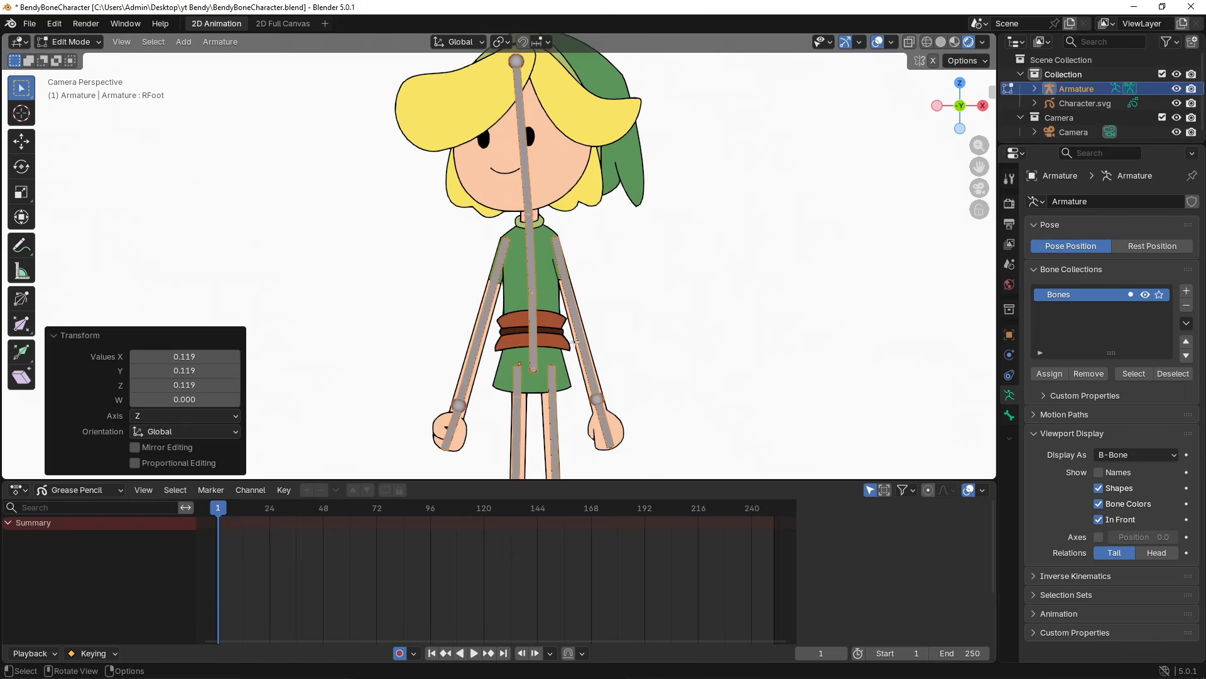
click(578, 321)
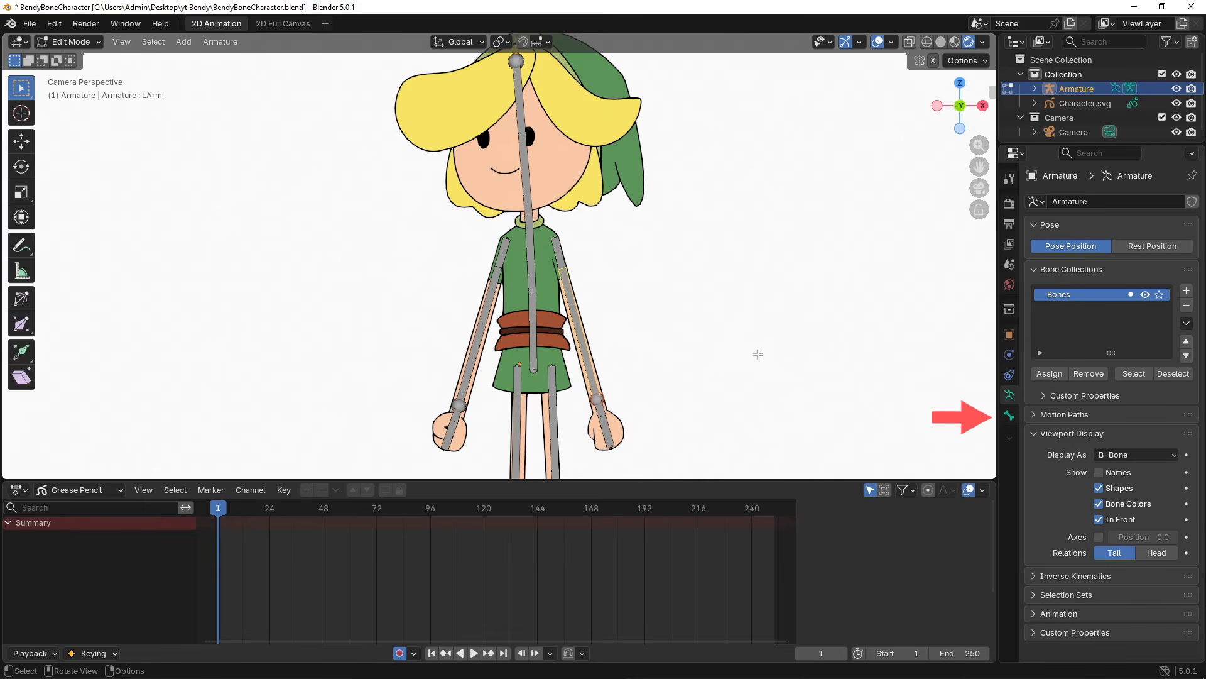
click(1009, 415)
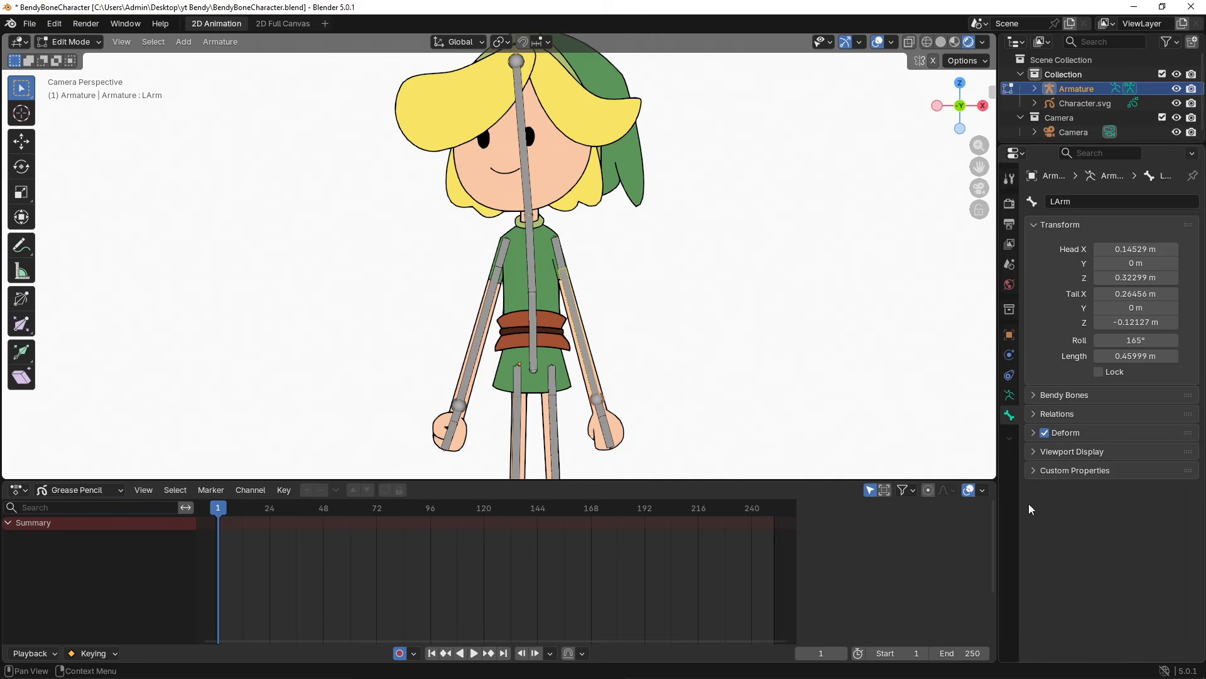
click(1037, 396)
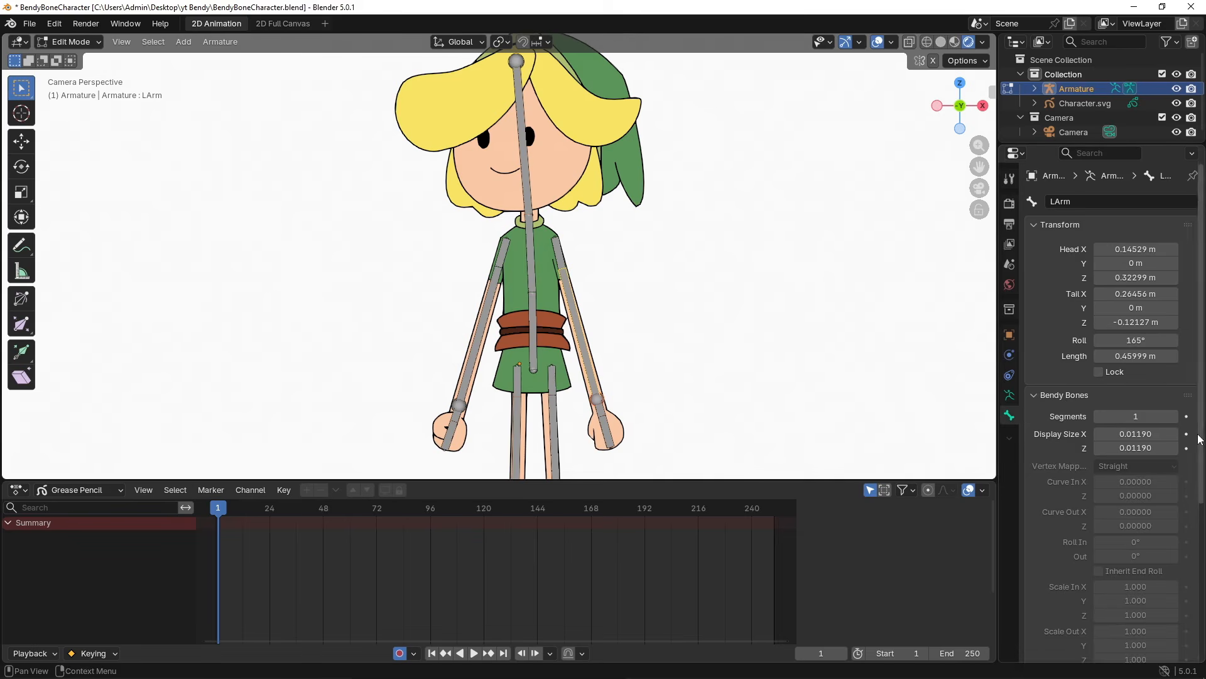
scroll(1197, 438, down, 3)
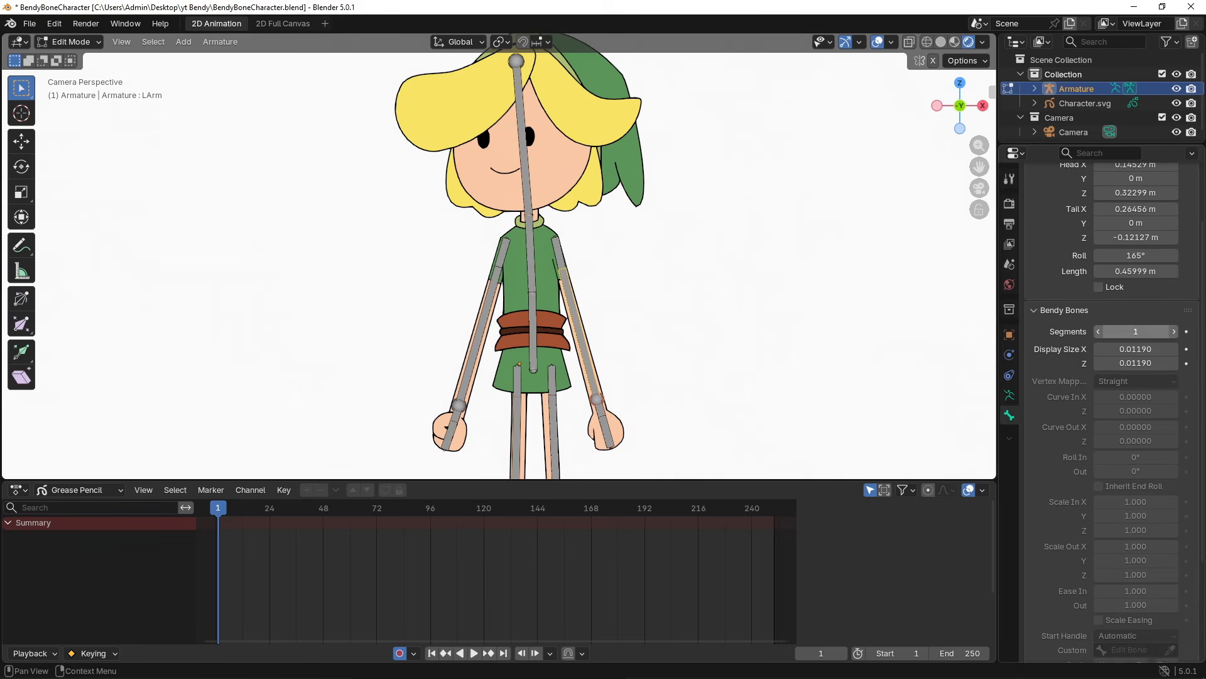
mouse_move(1136, 331)
mouse_down()
mouse_move(1162, 331)
mouse_move(1138, 331)
mouse_up()
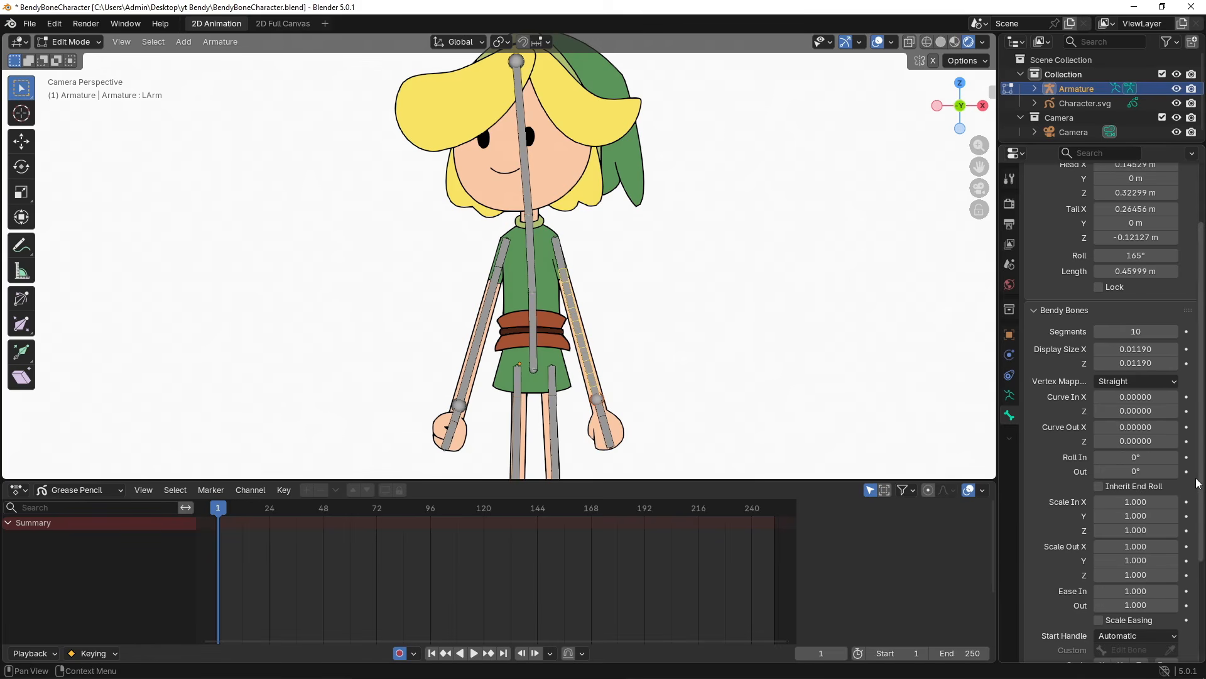
- Set LArm's start handle to Absolute with LUArmHandle as its custom bone
scroll(1197, 482, down, 5)
click(1169, 501)
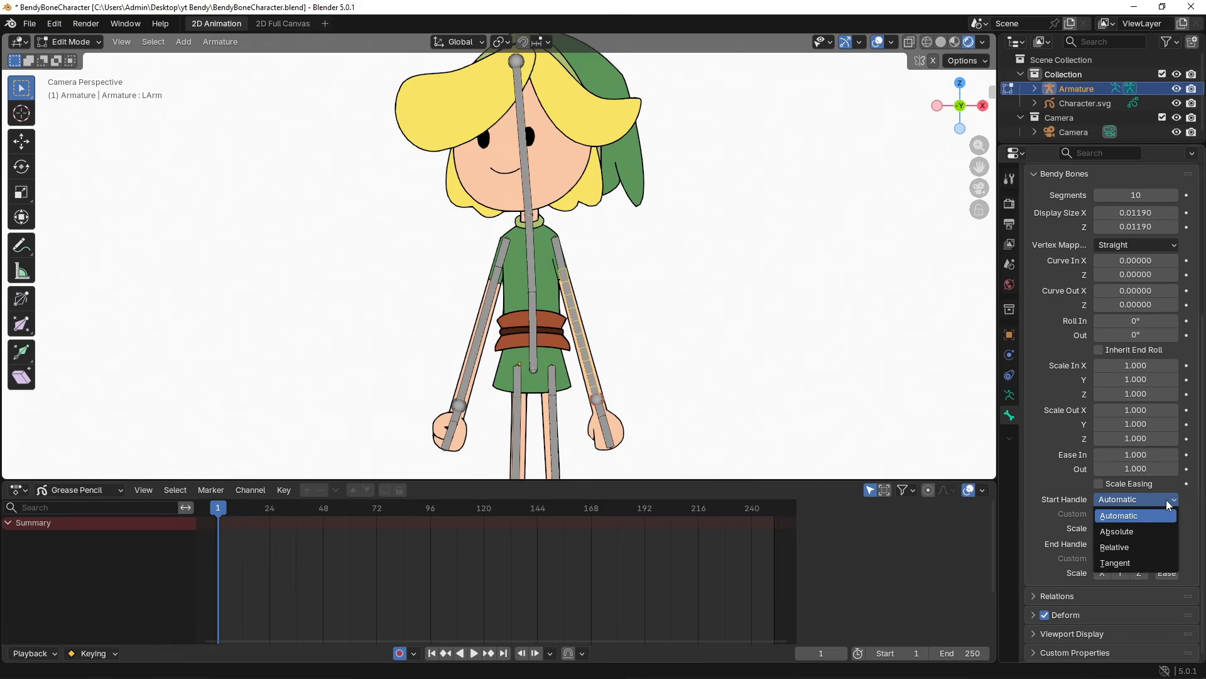
click(1142, 527)
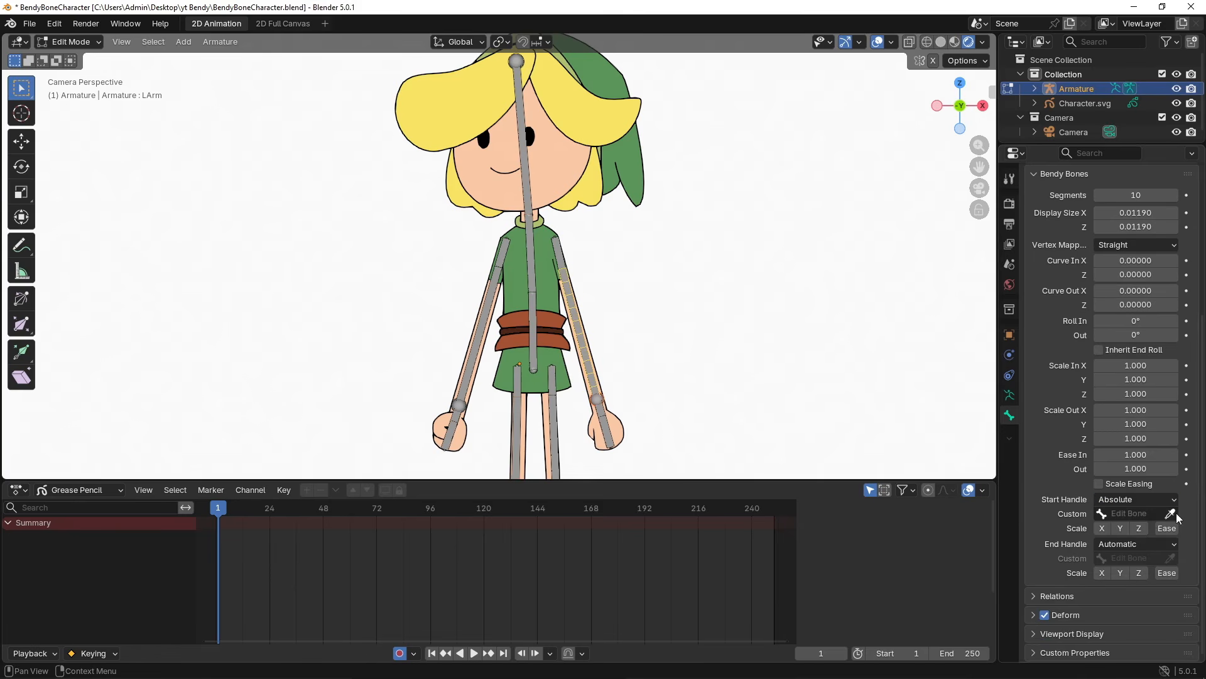
click(1172, 513)
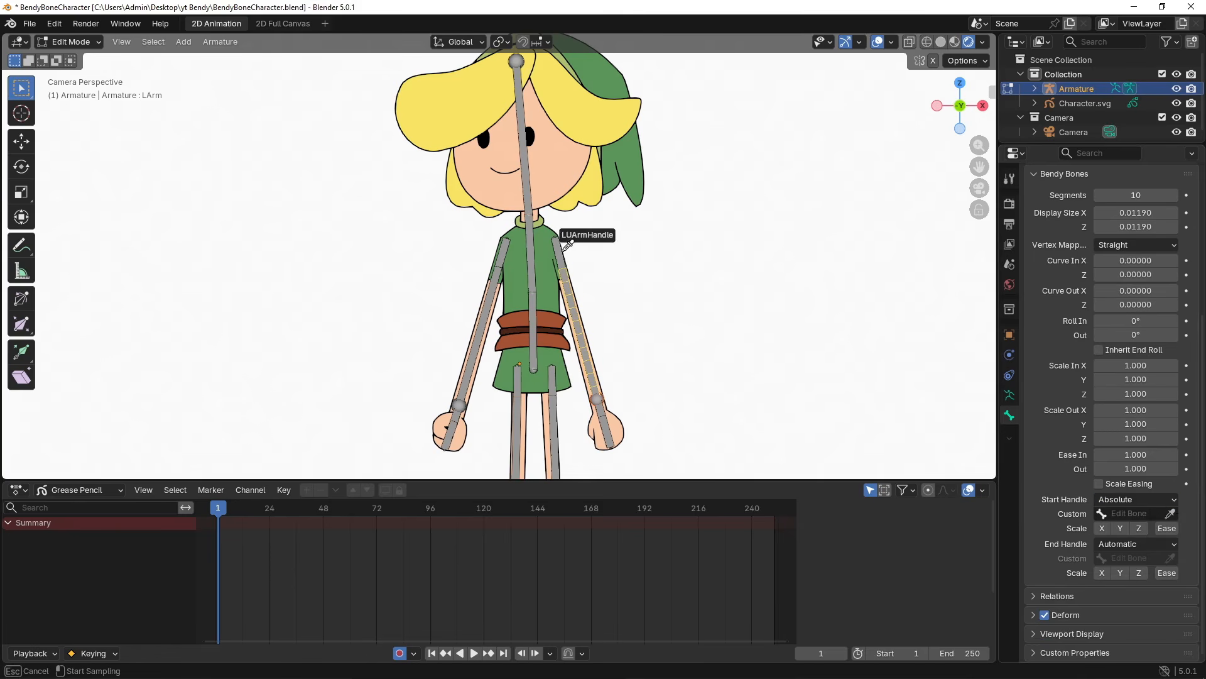
click(562, 251)
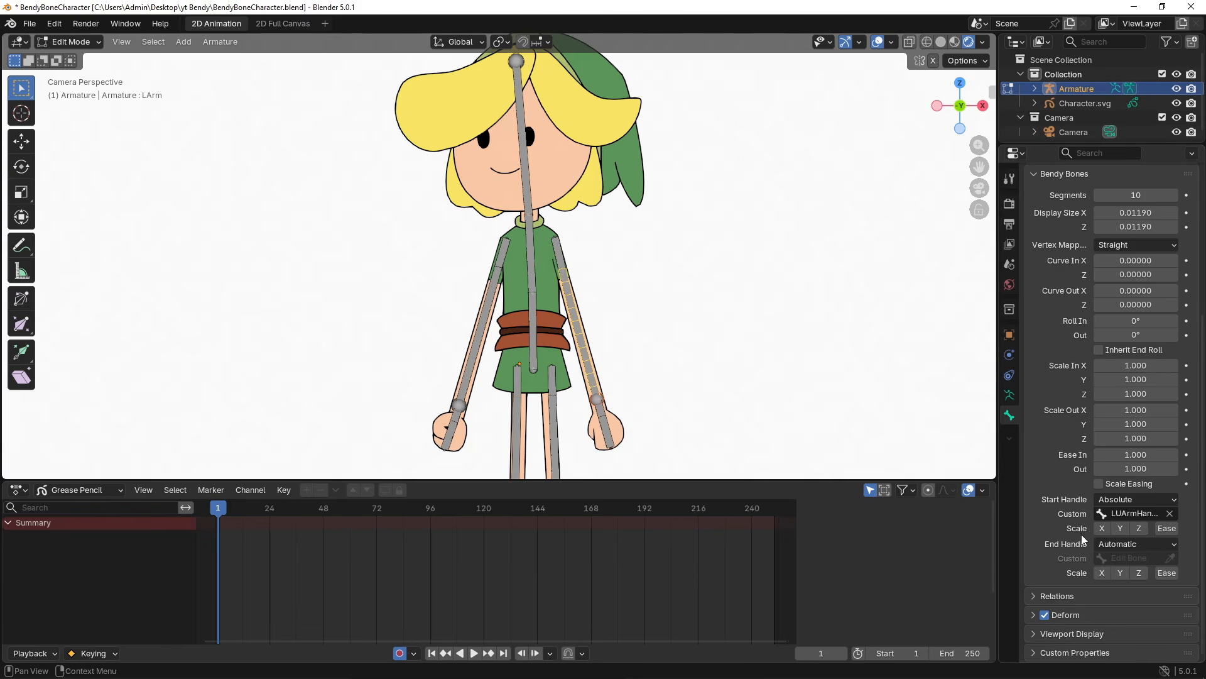
- Set LArm's end handle to Absolute with LLArmHandle as its custom bone
click(1134, 544)
click(1125, 576)
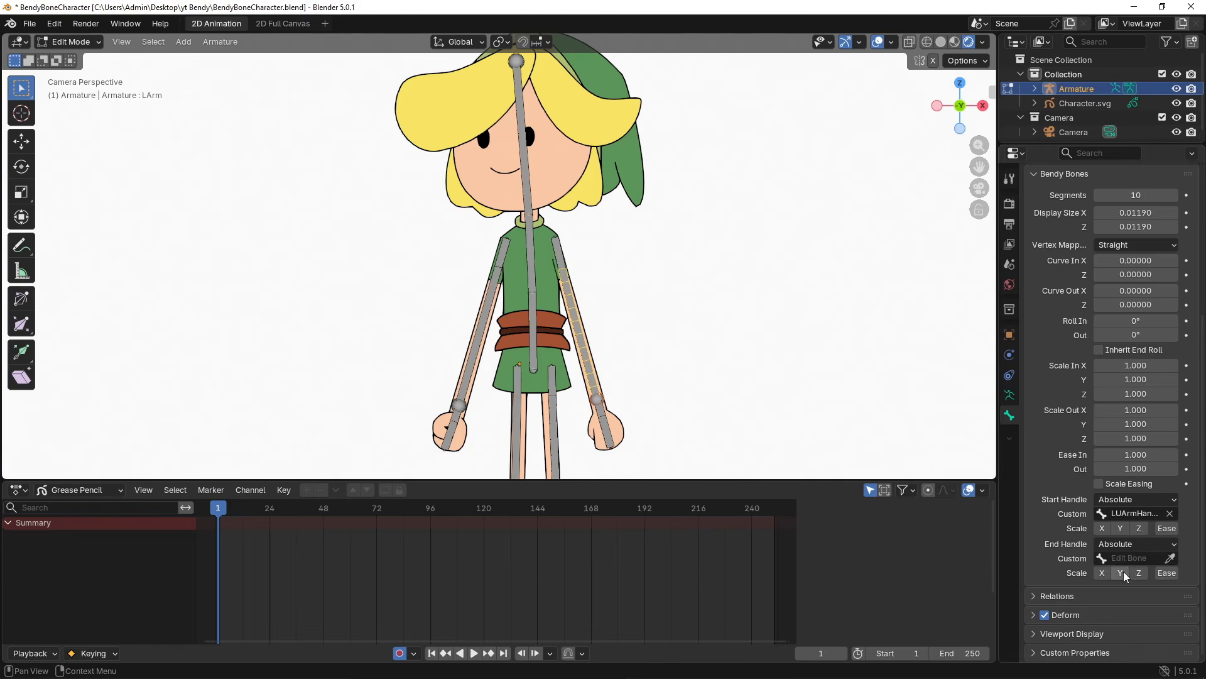
click(1170, 558)
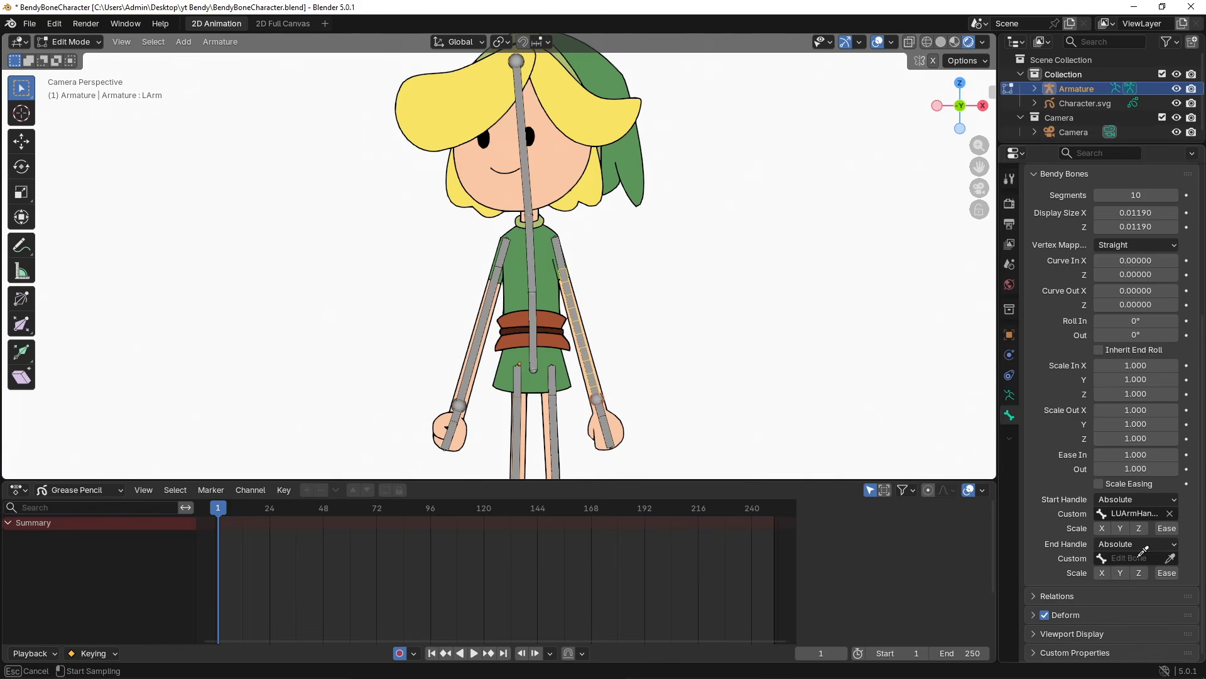
click(602, 407)
- Try moving LLArmHandle and rotating LArm in Pose Mode, and undo the pose changes
key(ctrl+Tab)
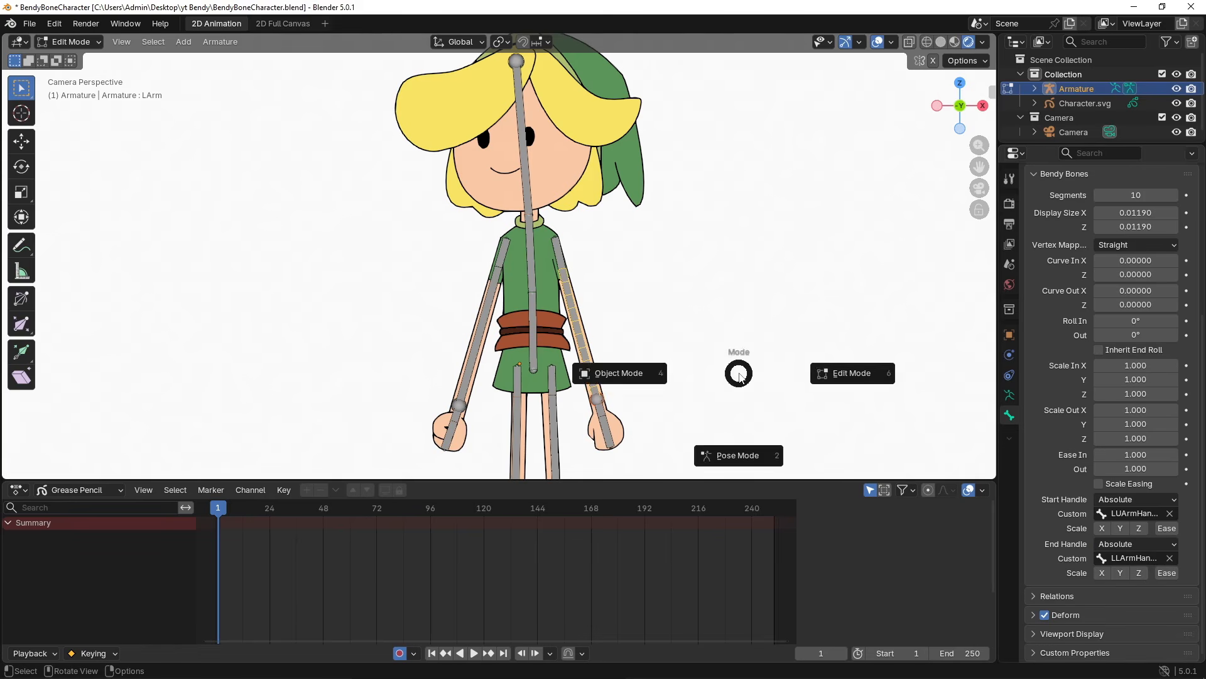
click(742, 429)
click(601, 406)
key(g)
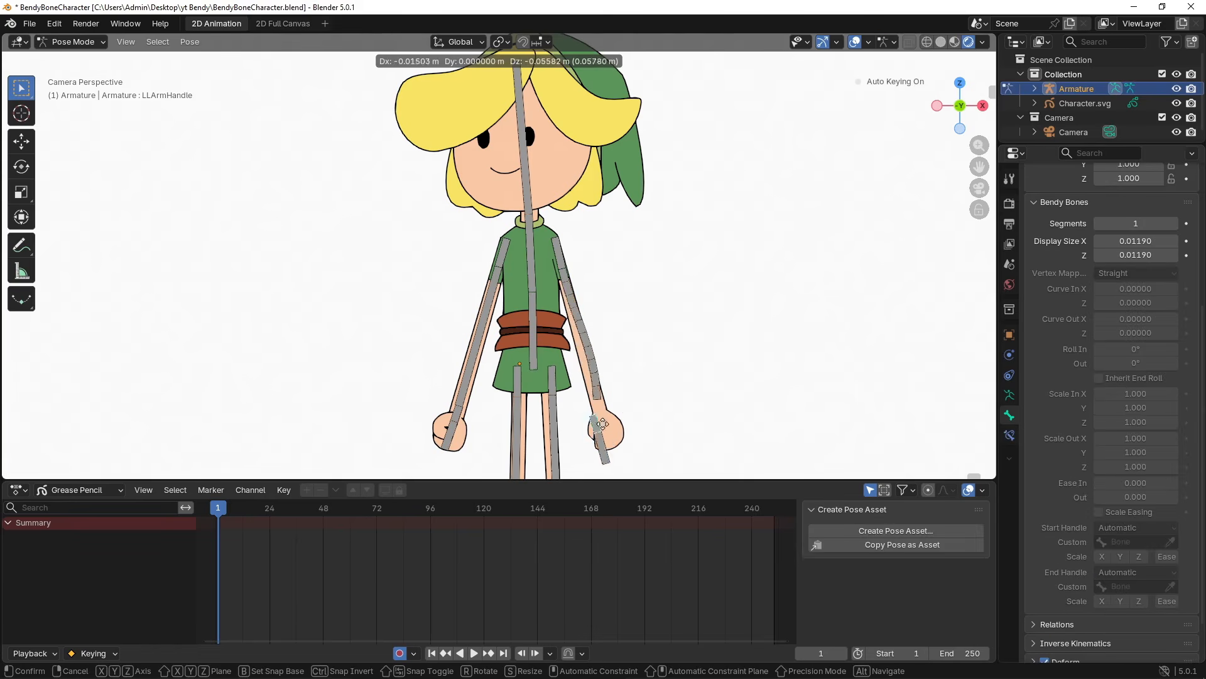
click(610, 417)
click(580, 358)
key(r)
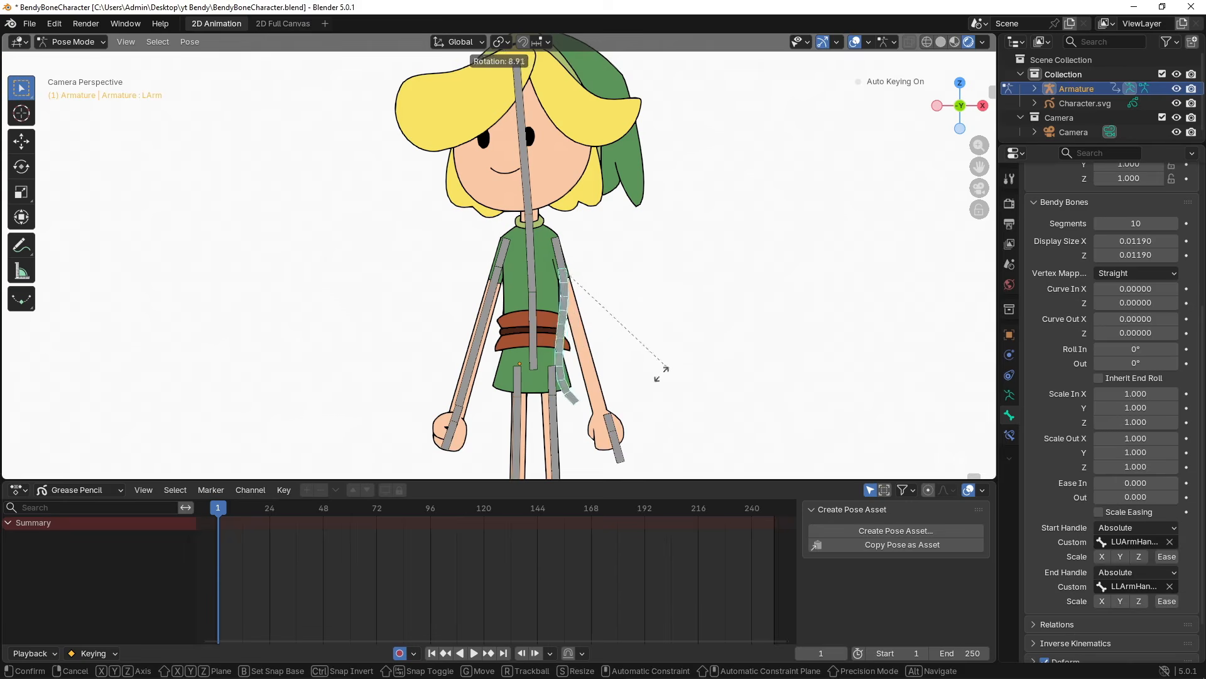
right_click(727, 353)
key(ctrl+z)
key(ctrl+z)
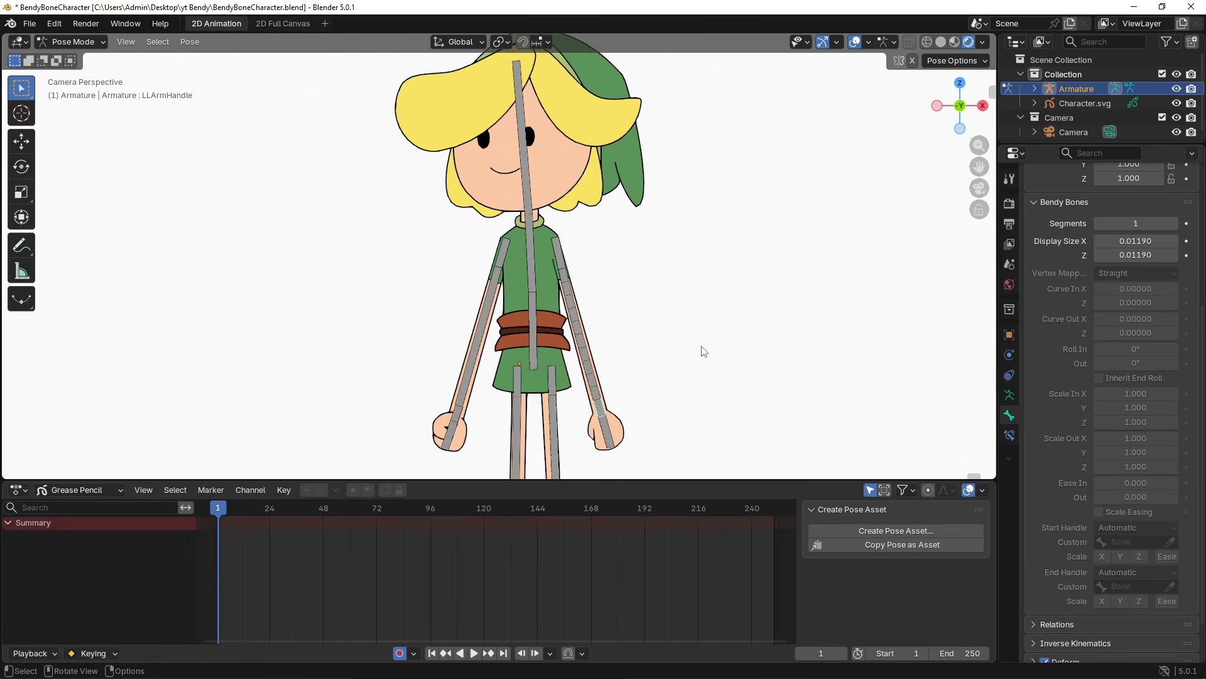
- Add a Stretch To bone constraint to the LArm bone in Pose Mode
key(Tab)
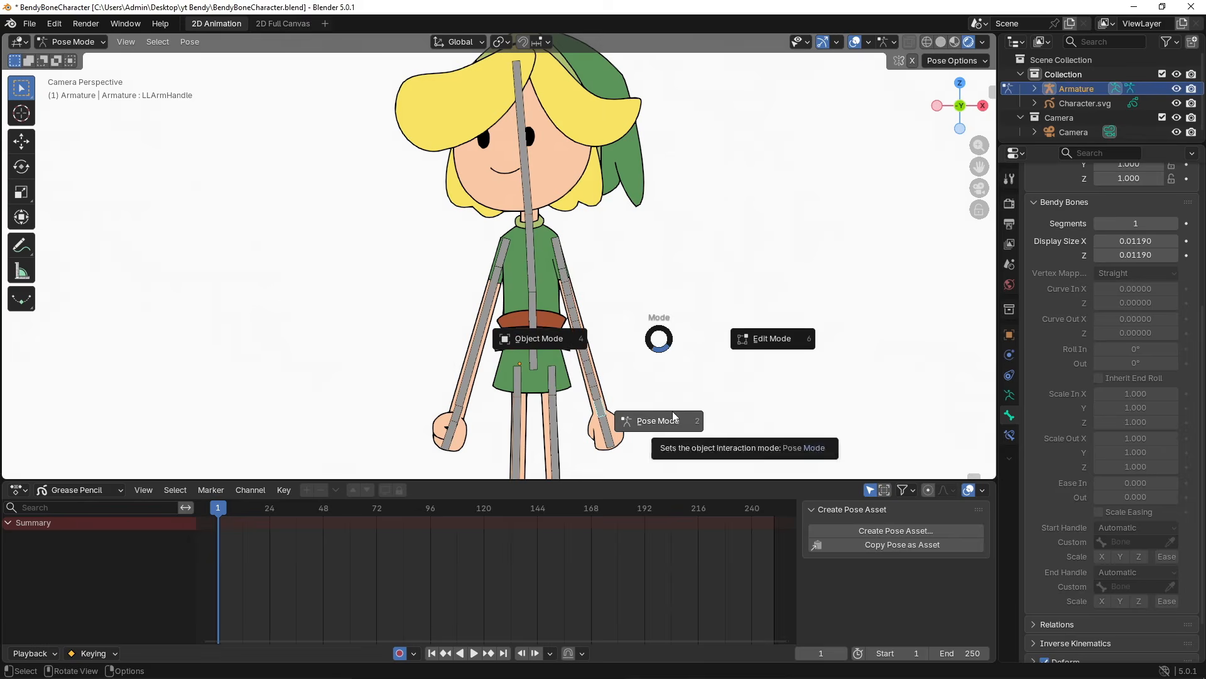
click(672, 412)
click(581, 340)
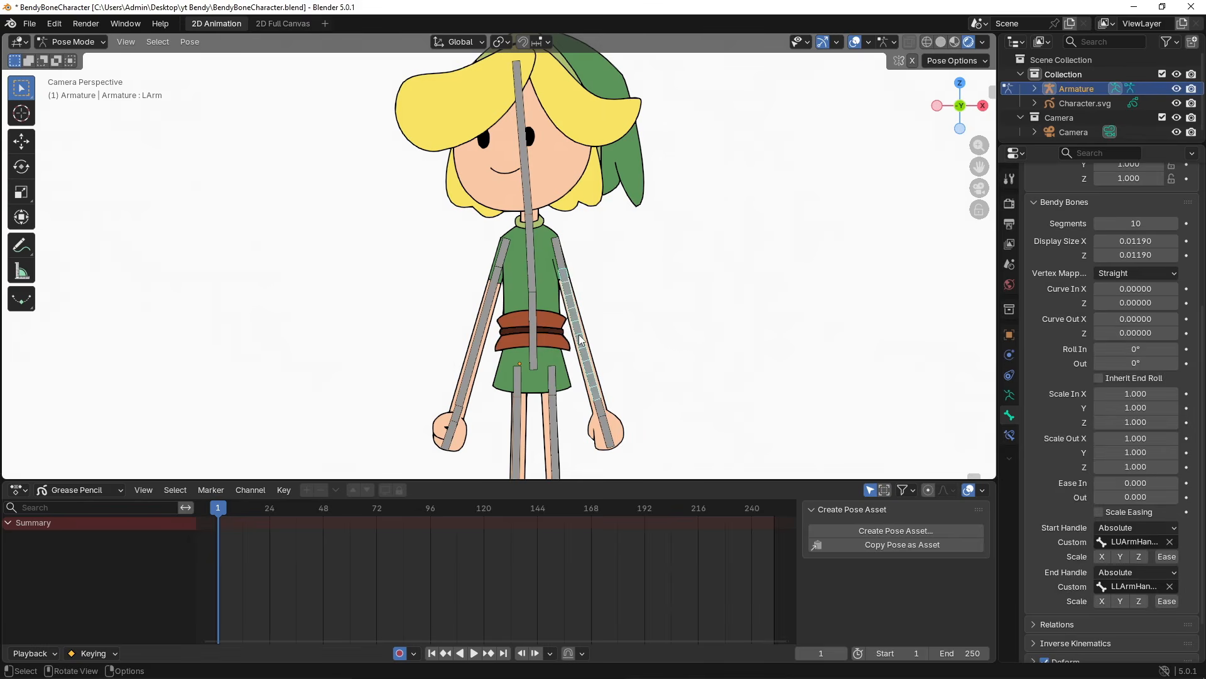
click(1009, 435)
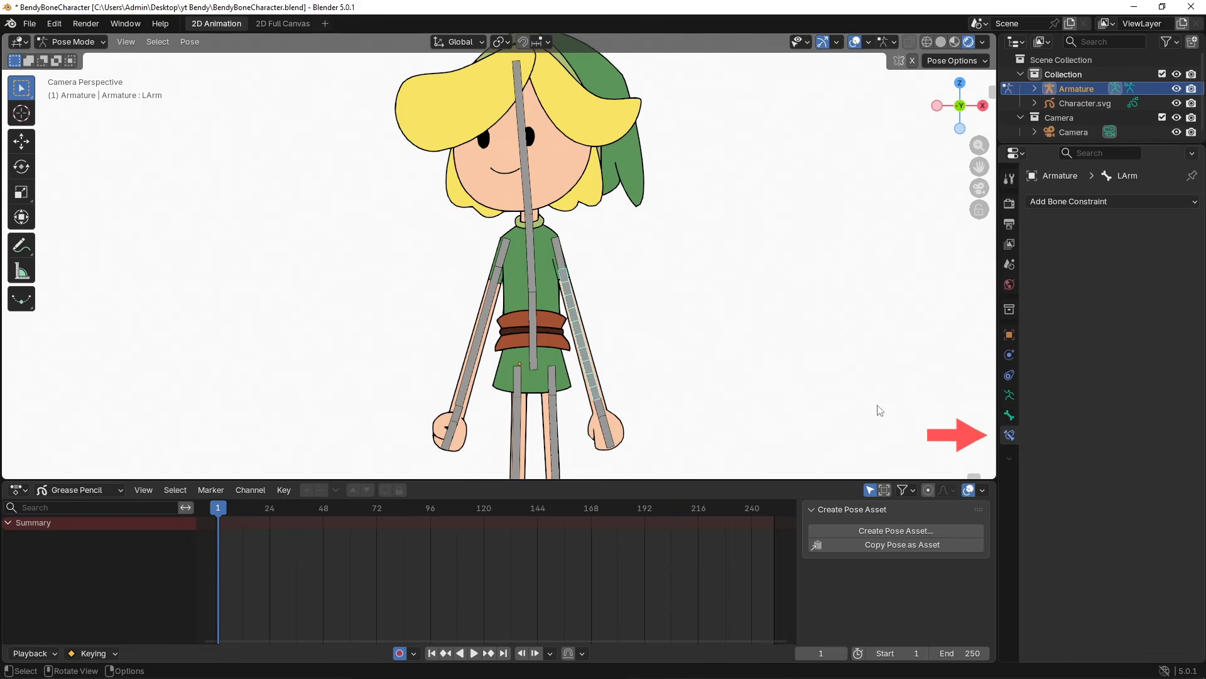
click(1150, 202)
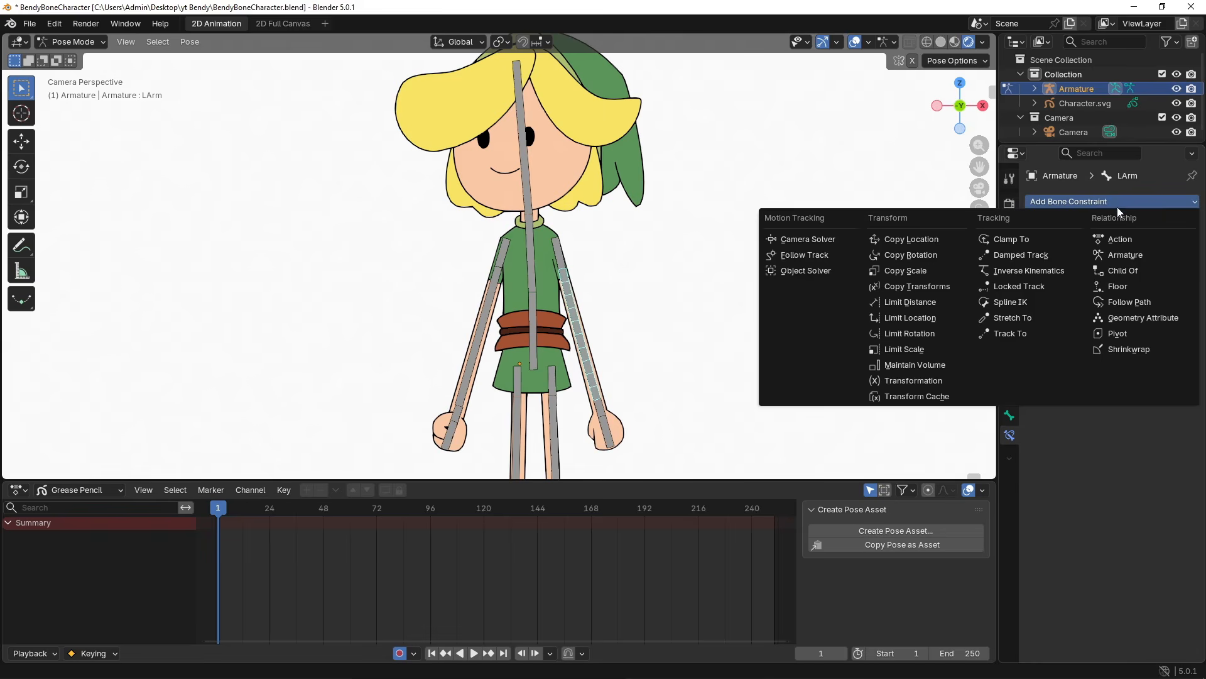
click(1038, 319)
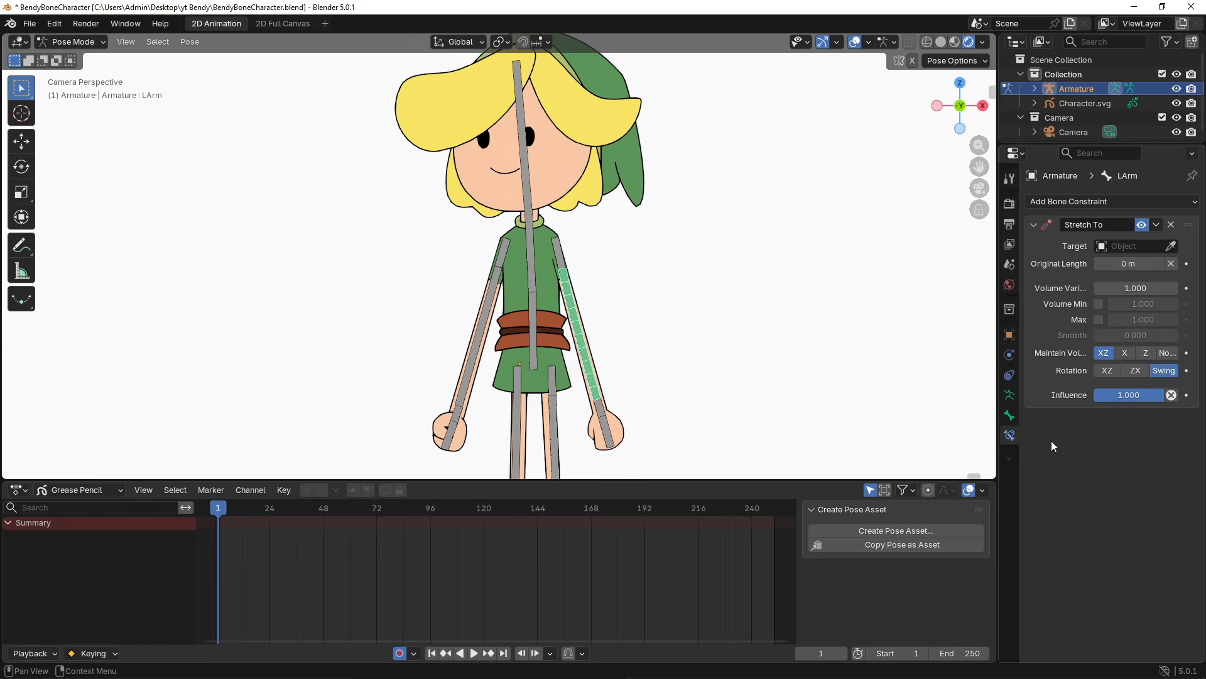
- Target LArm's Stretch To constraint at the Armature object's LLArmHandle bone
click(1170, 246)
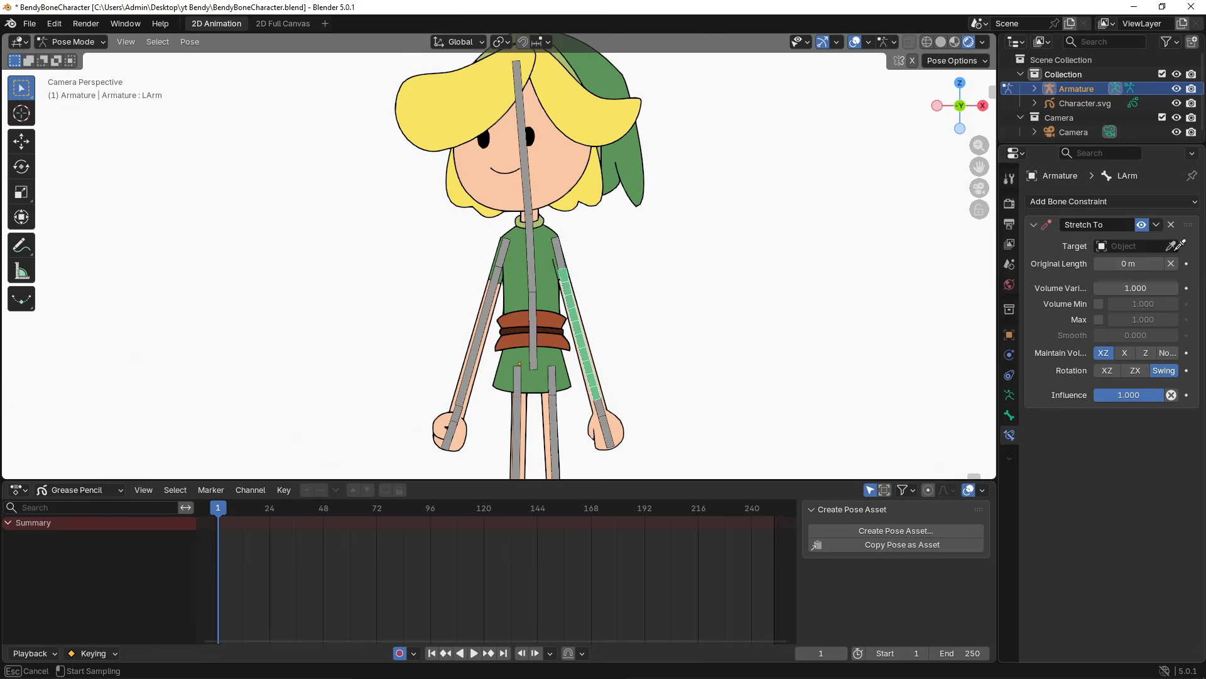
click(602, 410)
click(1171, 263)
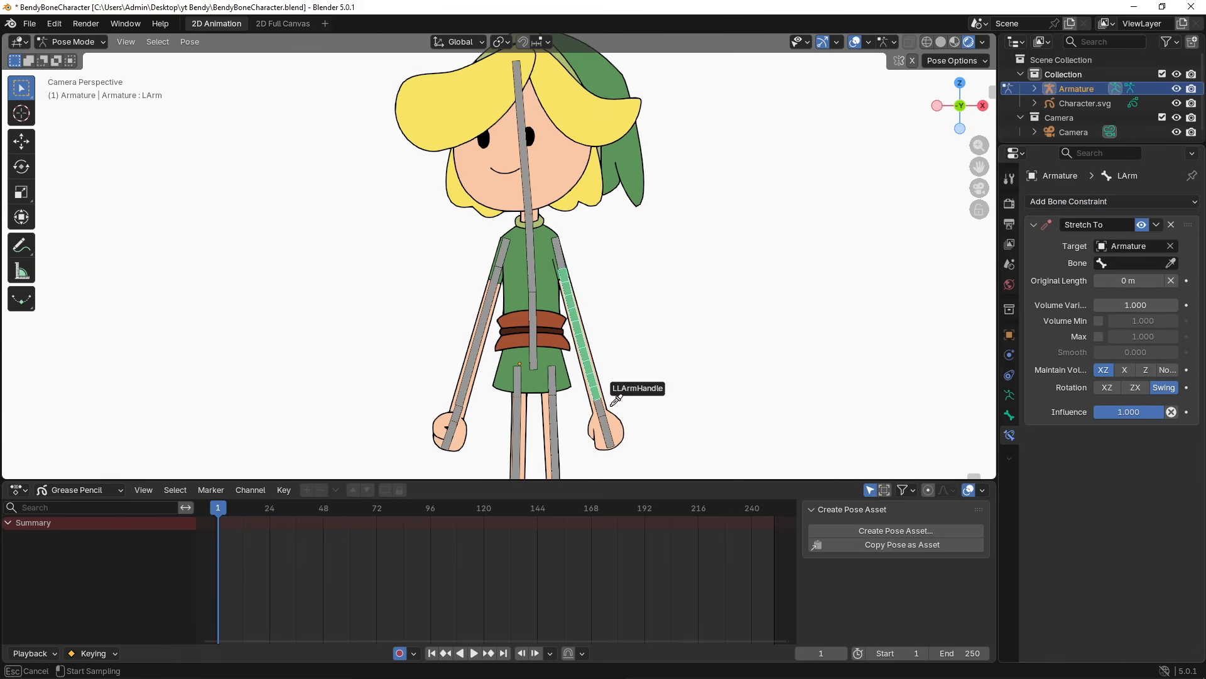
click(608, 398)
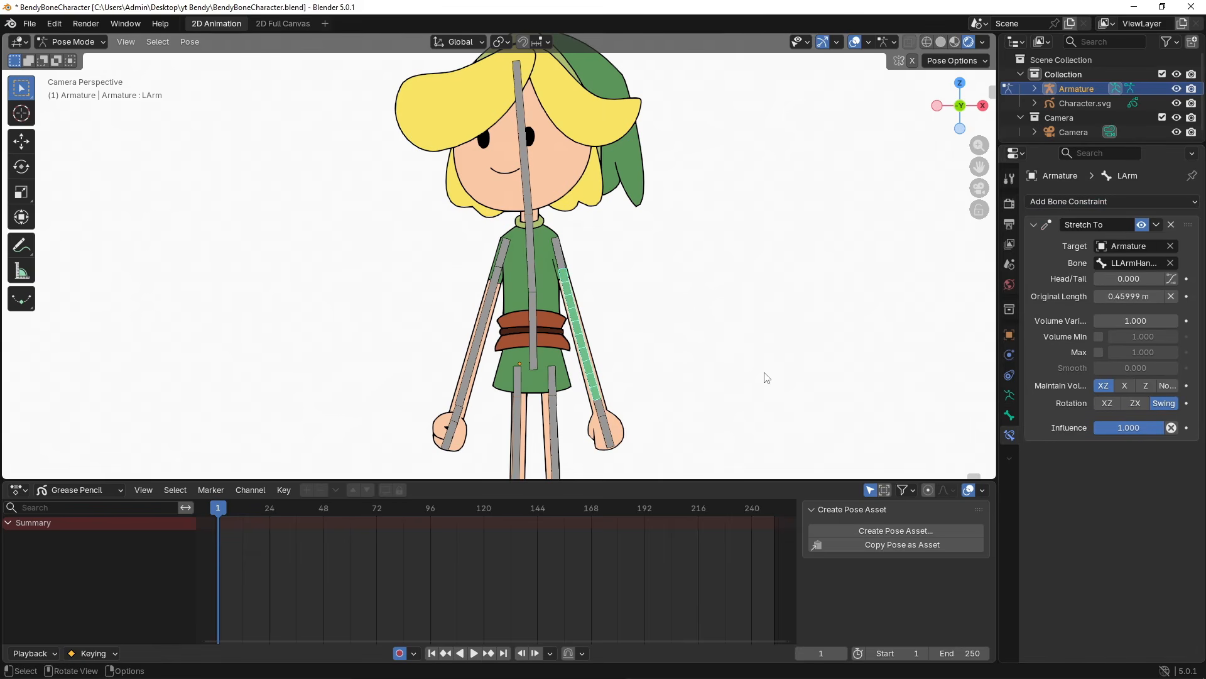
- Test the bendy arm by moving LLArmHandle up and outward, rotating it to horizontal, and slightly rotating LUArmHandle by 1.18°
drag(609, 412, 711, 331)
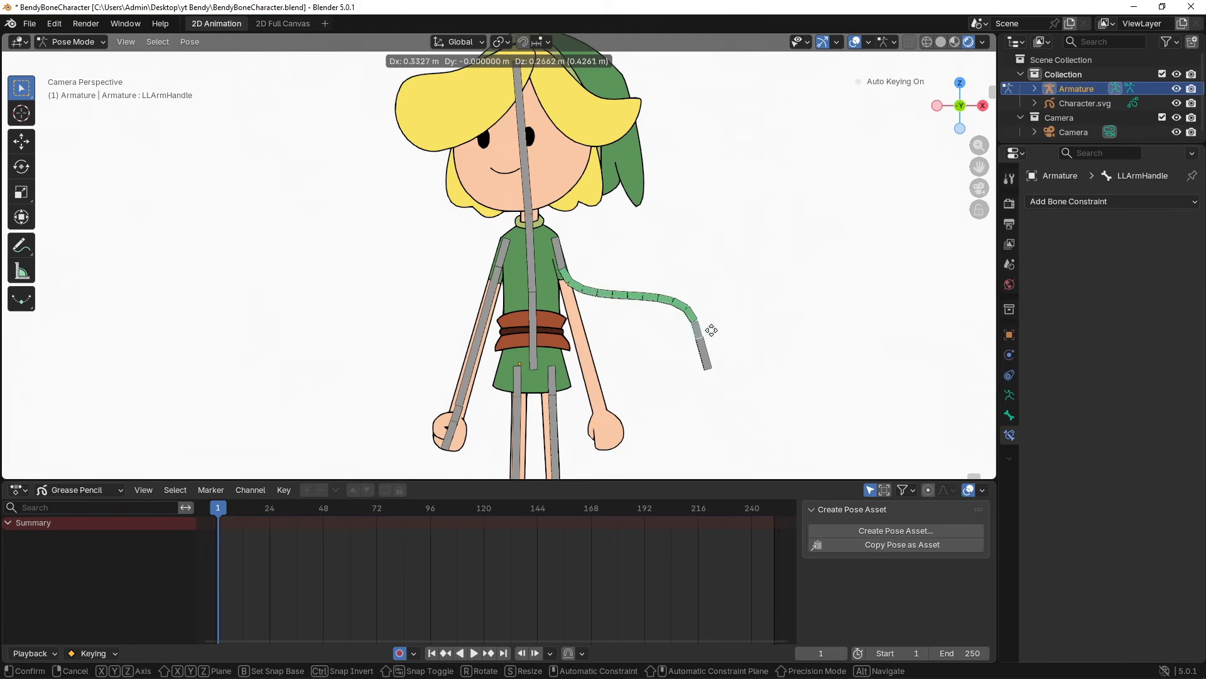
click(712, 331)
key(r)
click(709, 179)
click(562, 256)
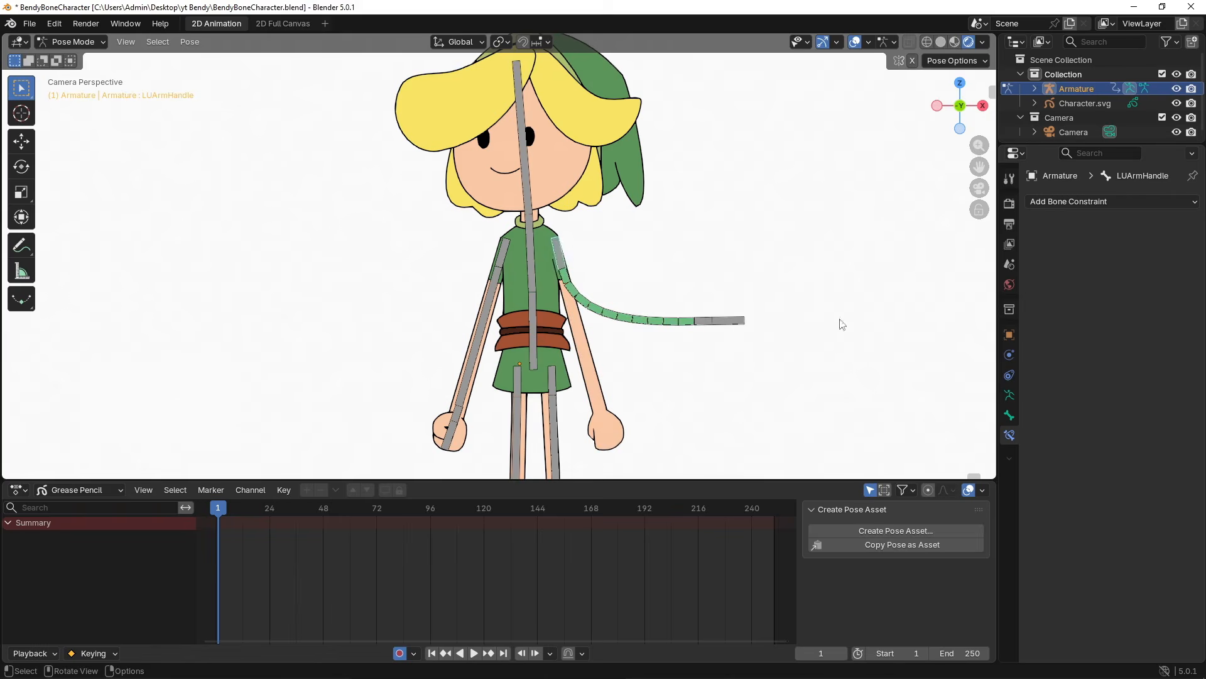
key(r)
click(715, 326)
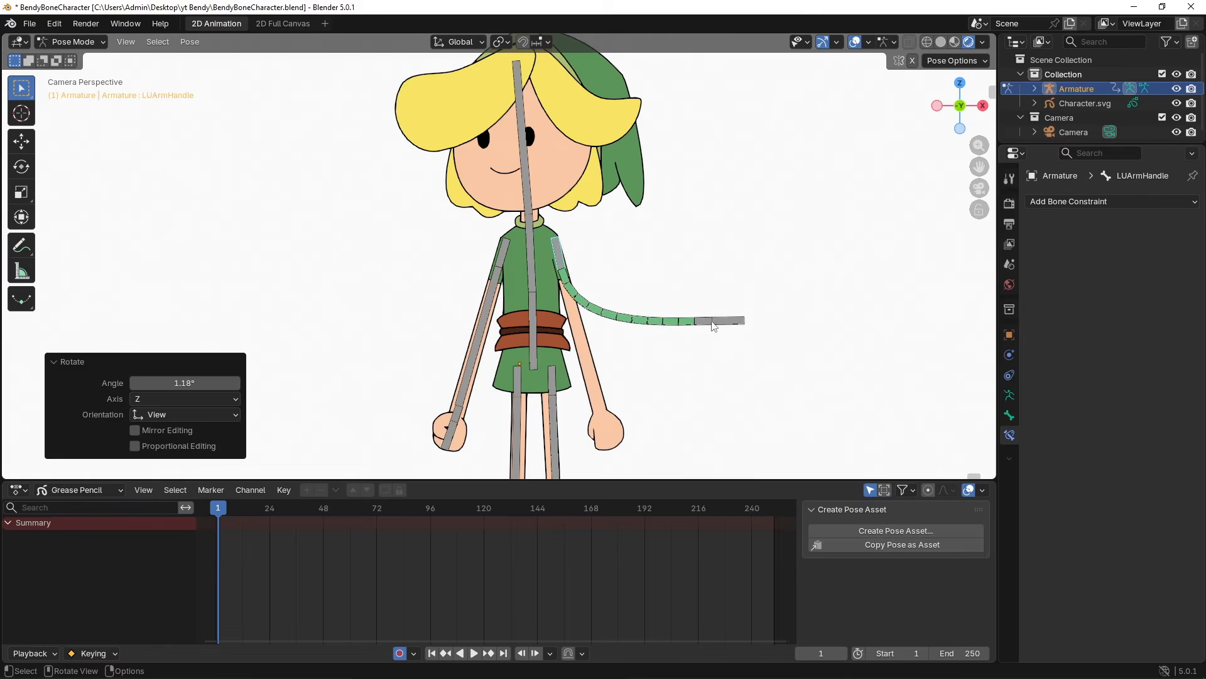
- Move LLArmHandle back to the wrist and rotate it 76° so the arm bones follow the drawn arm
click(715, 326)
key(g)
click(646, 417)
key(r)
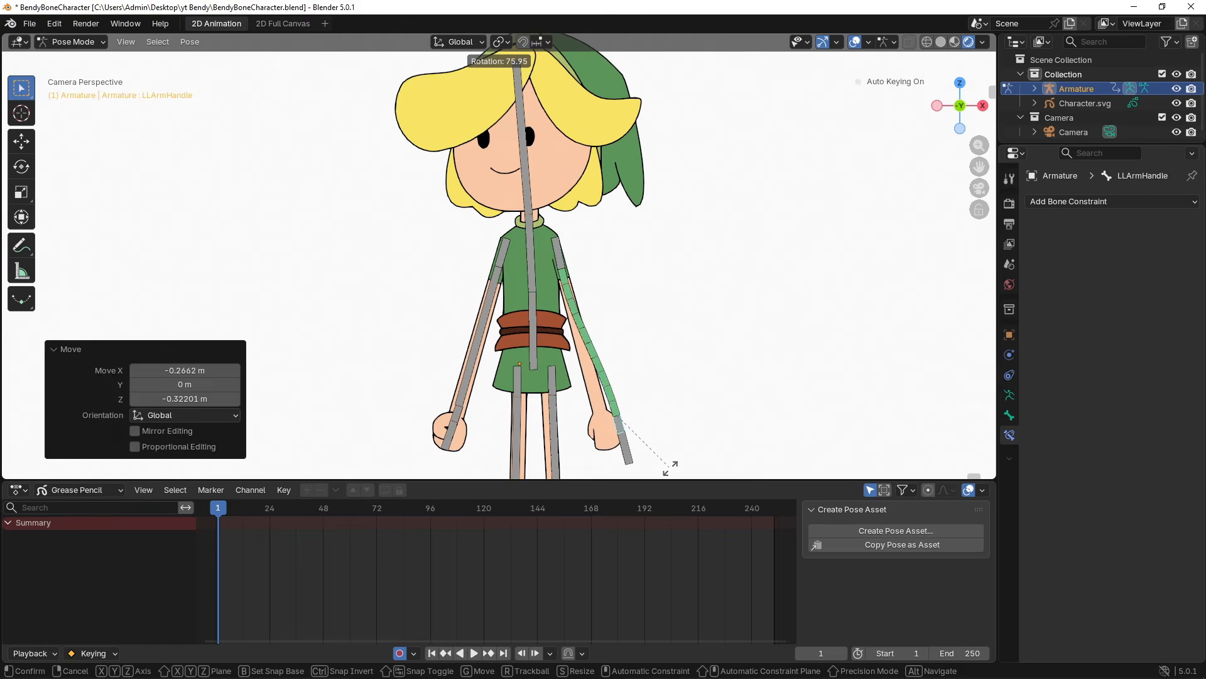
click(671, 467)
key(g)
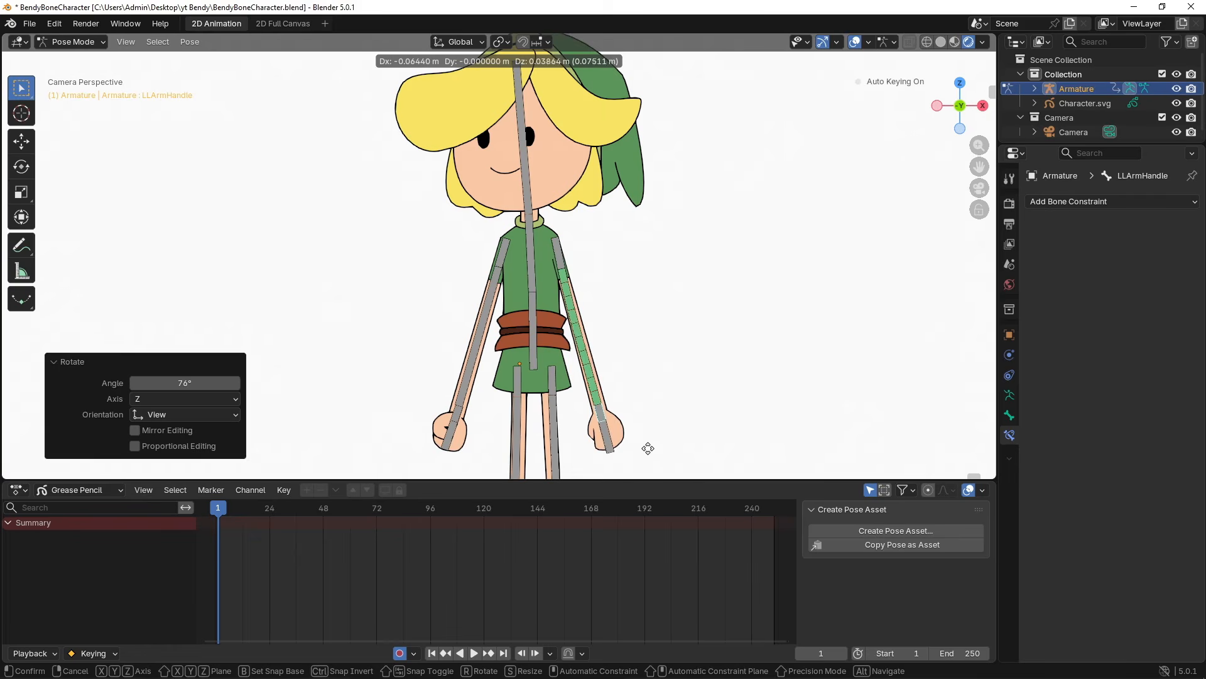
click(650, 450)
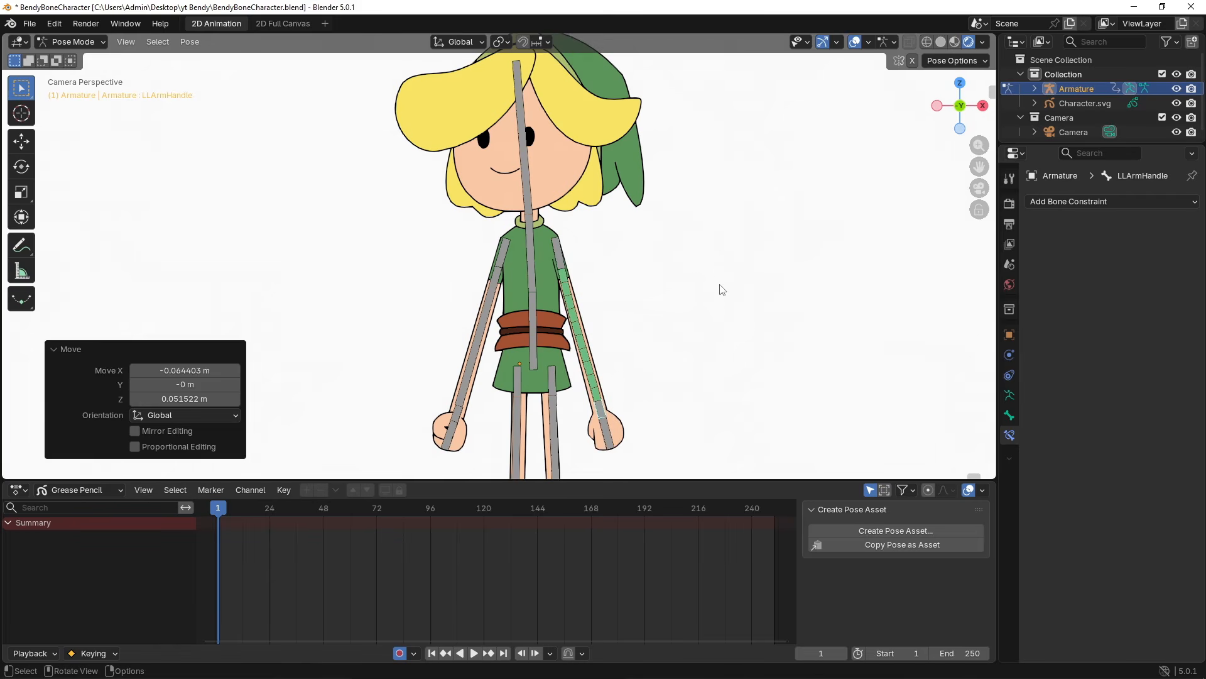
- Parent the LUArmHandle bone to the UpperTorso bone in Edit Mode with Keep Offset
click(529, 250)
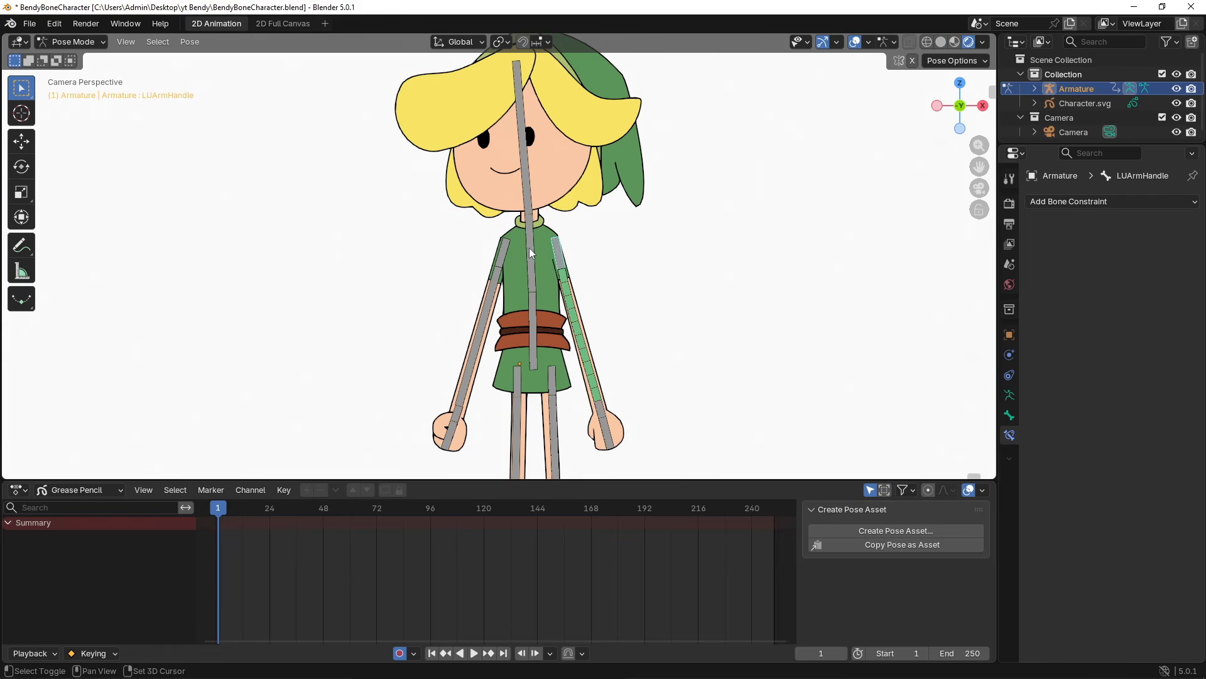
key(Tab)
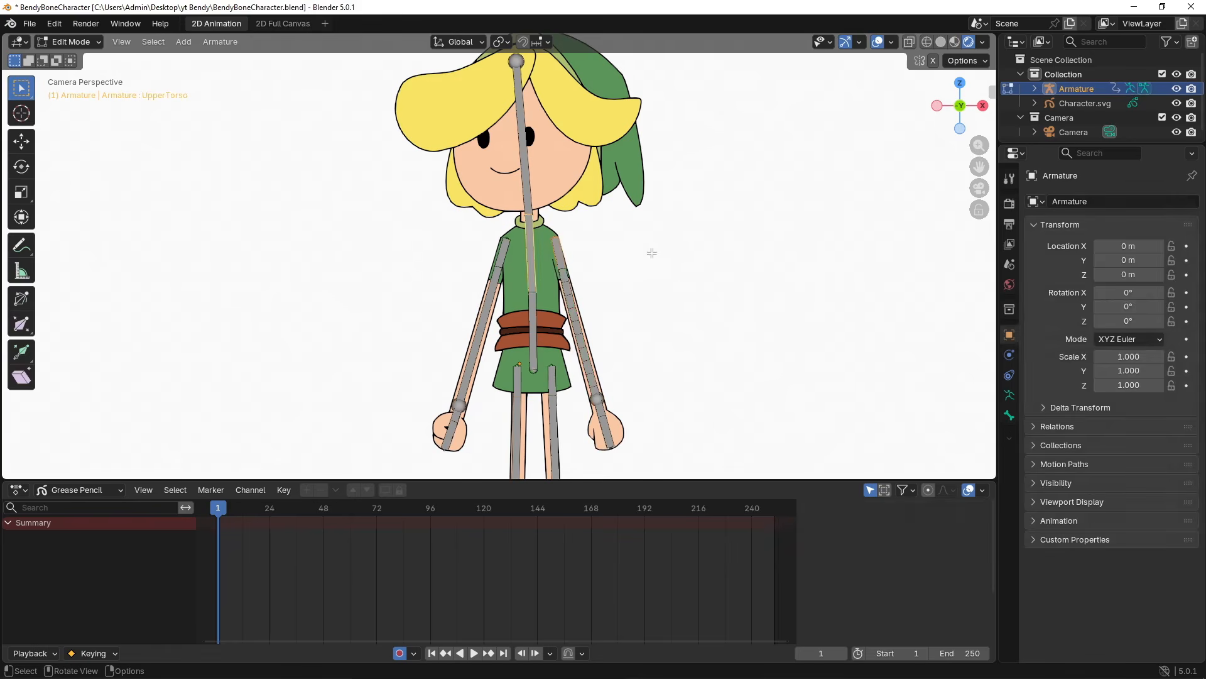
key(ctrl+p)
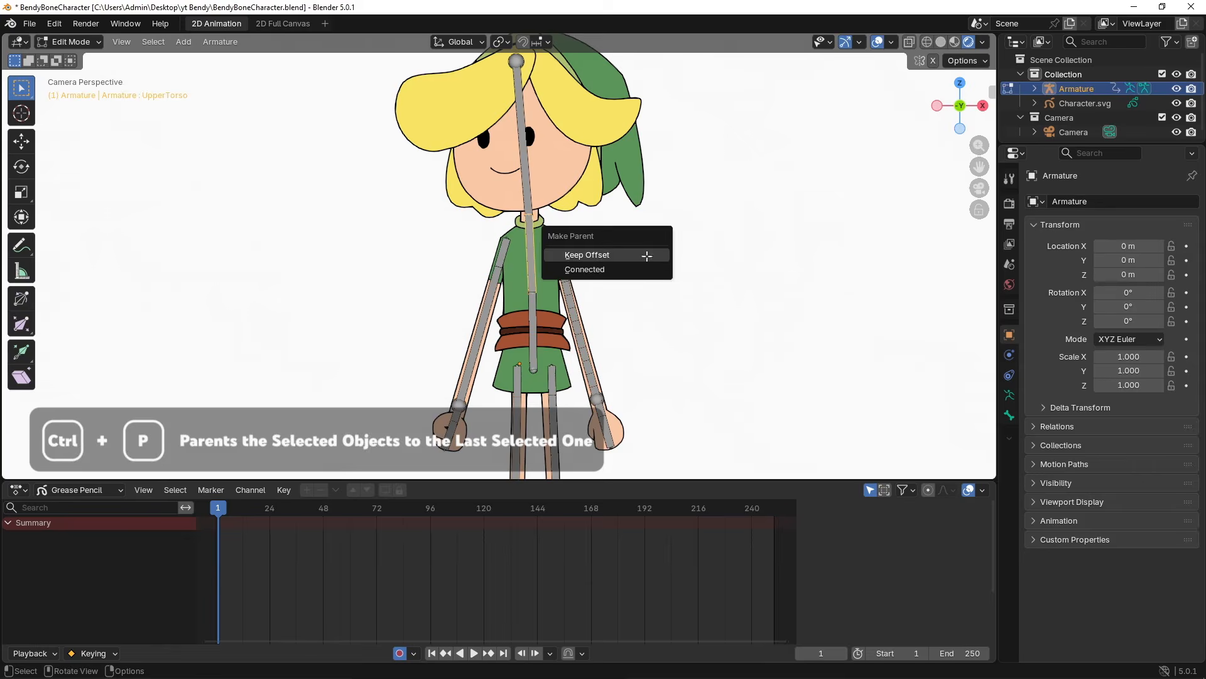
click(647, 256)
- Give the RArm bone 10 bendy segments and an Absolute start handle using RUArmHandle
click(484, 324)
click(1009, 416)
drag(1125, 417, 1168, 417)
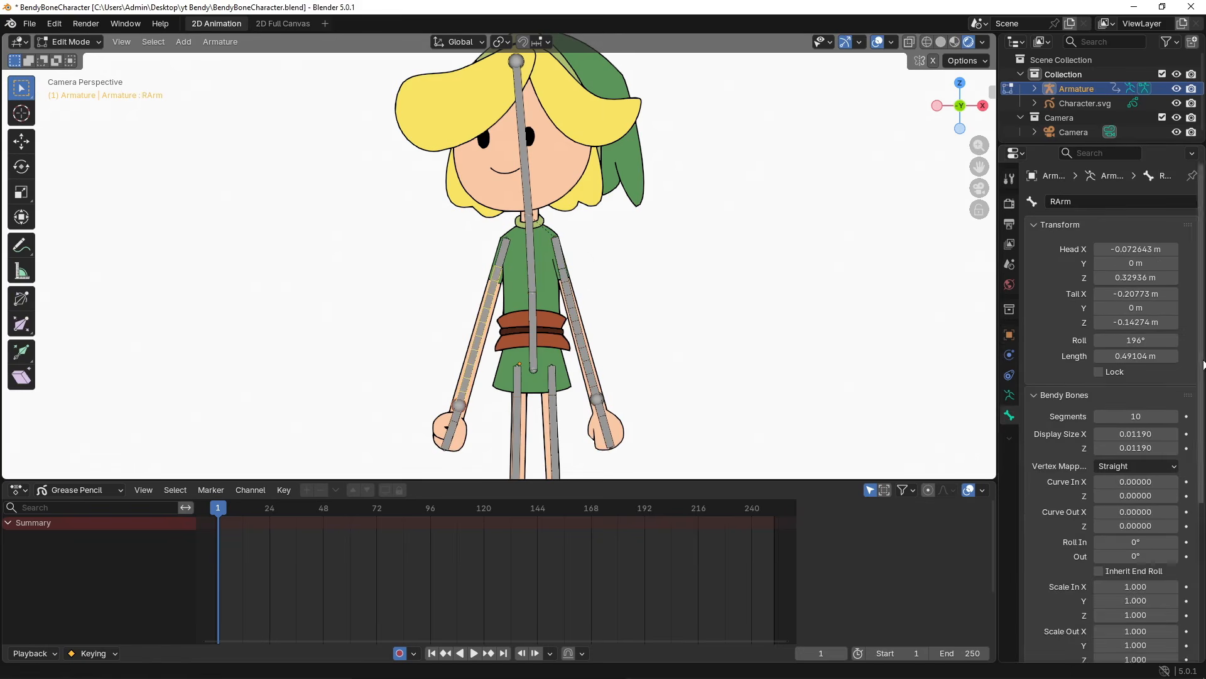
drag(1202, 367, 1203, 519)
click(1136, 500)
click(1136, 543)
click(1170, 514)
click(504, 253)
- Set RArm's end handle to Absolute with RLArmHandle as its custom bone
click(1136, 544)
click(1136, 588)
click(1171, 558)
click(453, 424)
- In Pose Mode, add a Stretch To constraint to RArm targeting the Armature's RLArmHandle bone
key(Tab)
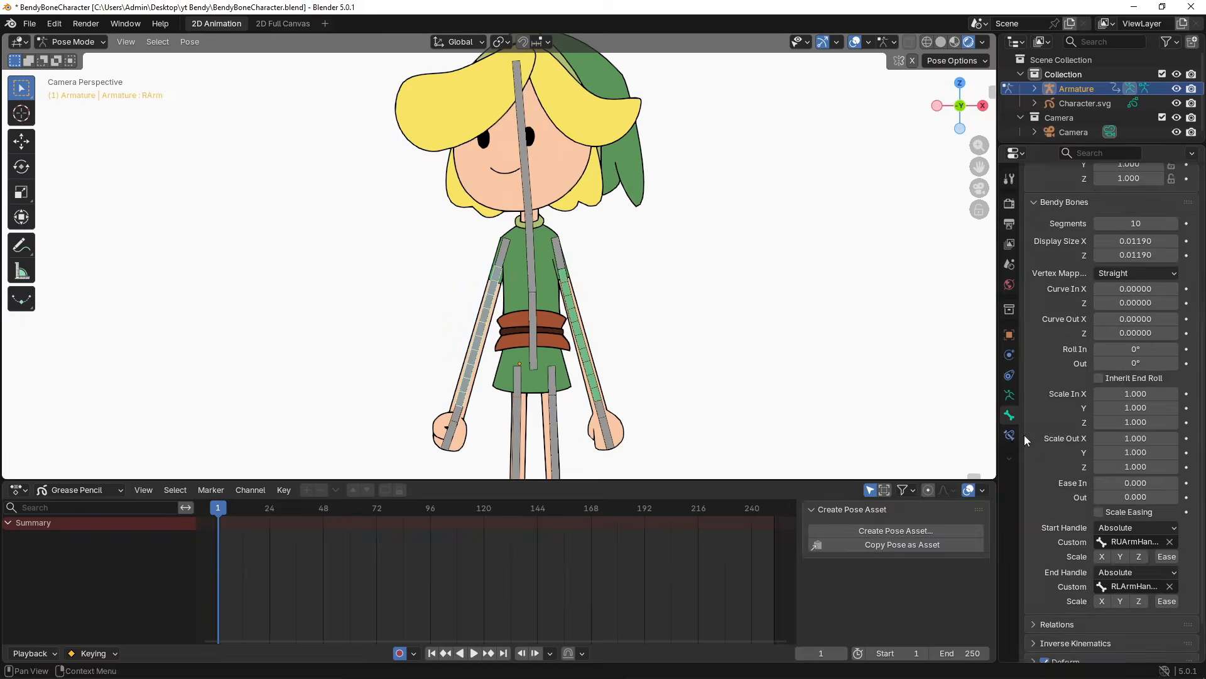
click(1009, 436)
click(1111, 202)
click(1171, 247)
click(581, 339)
click(1170, 264)
click(455, 418)
click(456, 416)
- Give the LLeg bone 10 bendy segments and an Absolute start handle using LULegHandle
shift+middle_drag(628, 382, 636, 167)
click(565, 292)
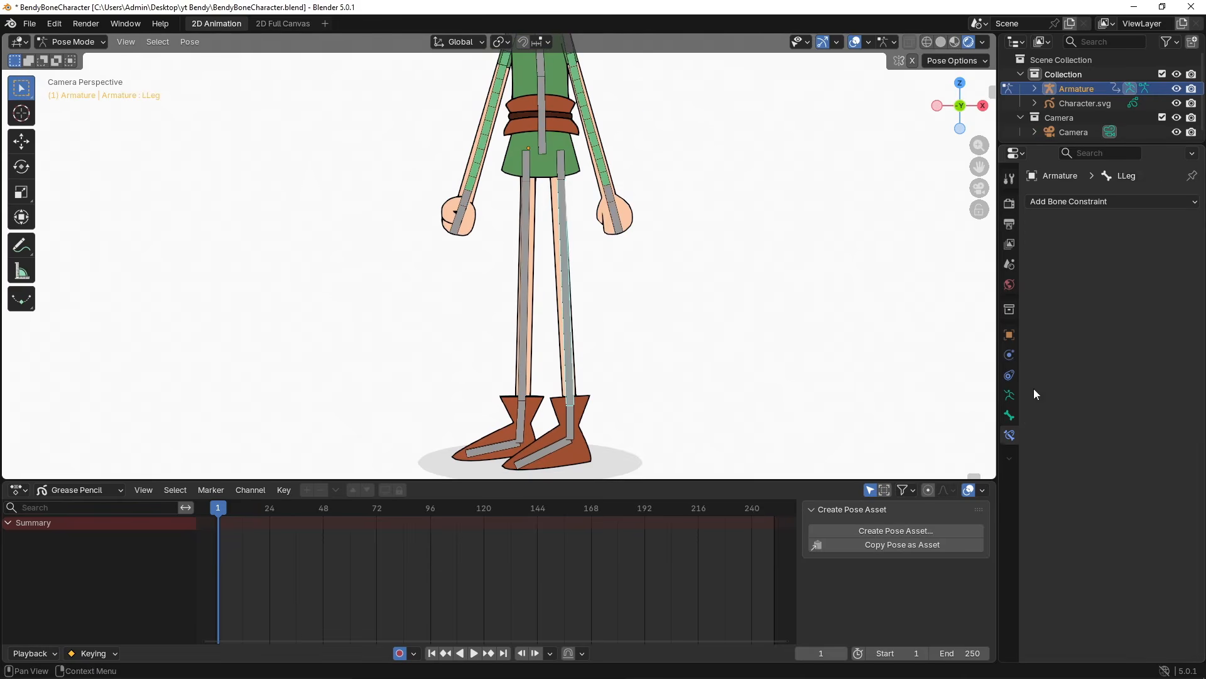
click(1009, 415)
drag(1201, 429, 1201, 603)
click(1140, 481)
click(1144, 513)
click(1170, 495)
click(562, 170)
- Set LLeg's end handle to Absolute with LLLegHandle as its custom bone
click(1145, 525)
click(1150, 558)
click(1170, 539)
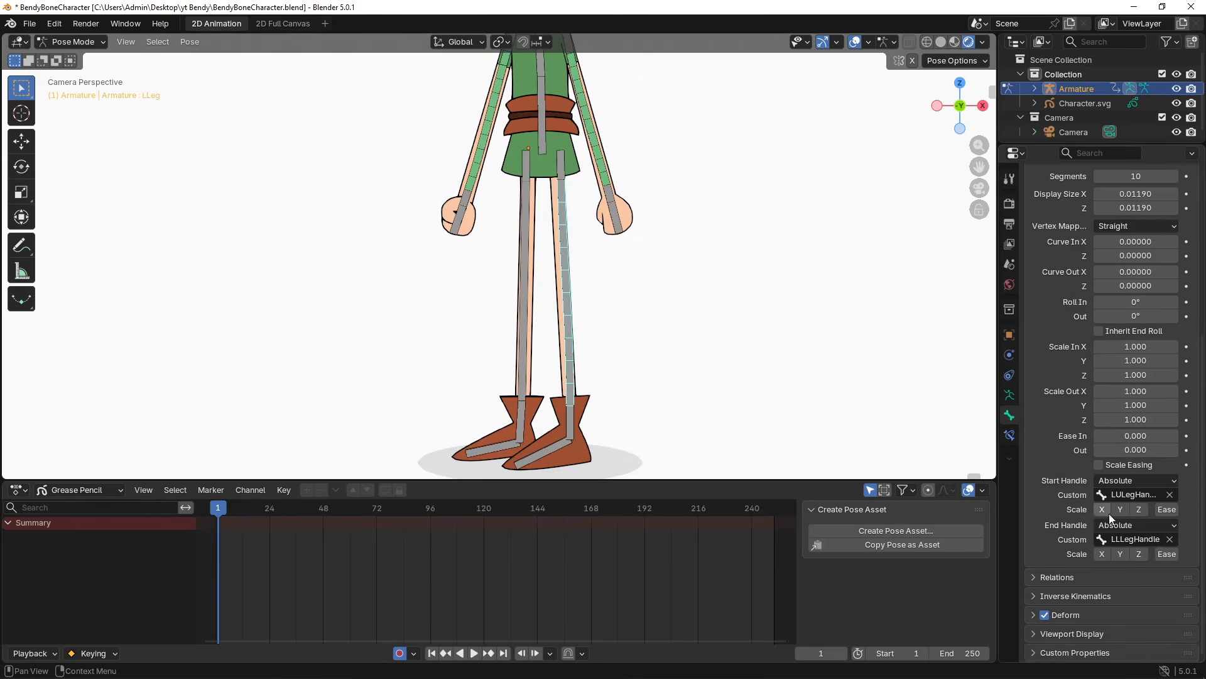
- Add a Stretch To constraint to LLeg targeting the Armature's LLLegHandle bone
click(1009, 436)
click(1111, 201)
click(1170, 247)
click(1171, 264)
click(570, 422)
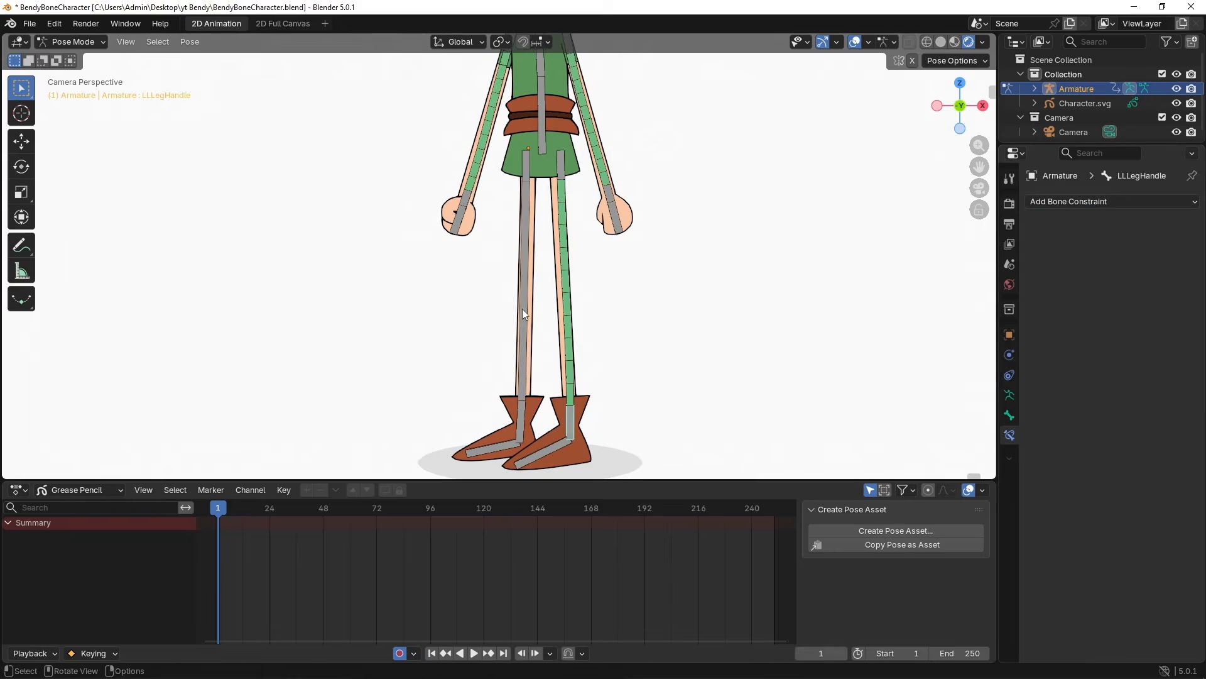
- Give the RLeg bone 10 bendy segments and an Absolute start handle using RULegHandle
click(526, 314)
click(1009, 415)
drag(1131, 445, 1169, 445)
scroll(1136, 445, down, 10)
click(1140, 480)
click(1142, 512)
click(1170, 495)
click(526, 166)
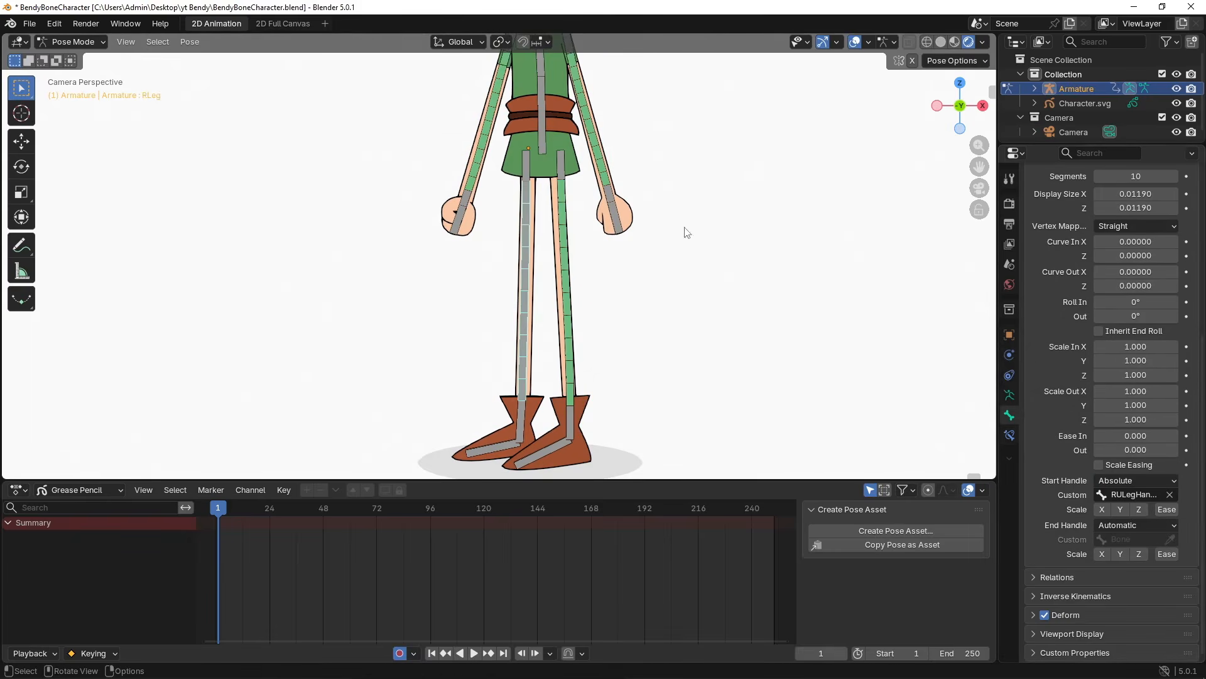
- Set RLeg's end handle to Absolute with RLLegHandle as its custom bone
click(1143, 525)
click(1146, 557)
click(1170, 539)
click(522, 419)
- Add a Stretch To constraint to RLeg targeting the Armature's RLLegHandle bone
click(1009, 436)
click(1111, 201)
click(1018, 311)
click(1171, 246)
click(1171, 263)
click(521, 419)
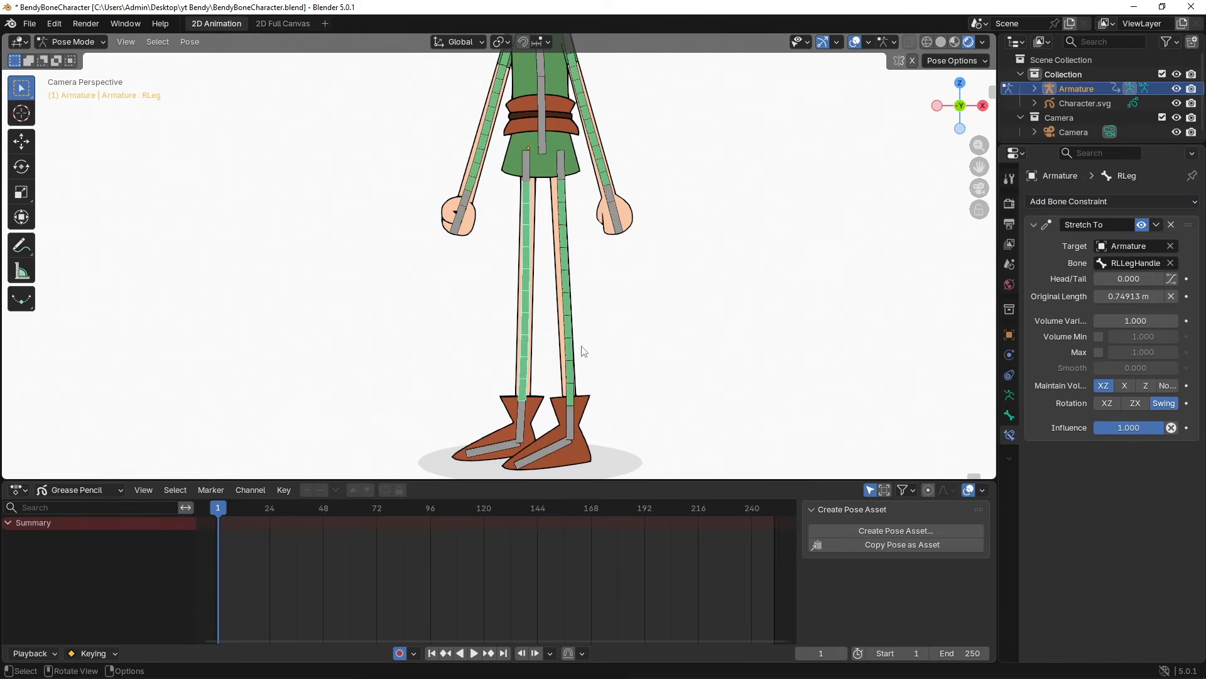
- Test the right leg's bend by moving RLLegHandle about -0.26 m in X and 0.19 m in Z, and undo the move
scroll(603, 314, down, 3)
click(601, 326)
click(511, 432)
key(g)
click(468, 400)
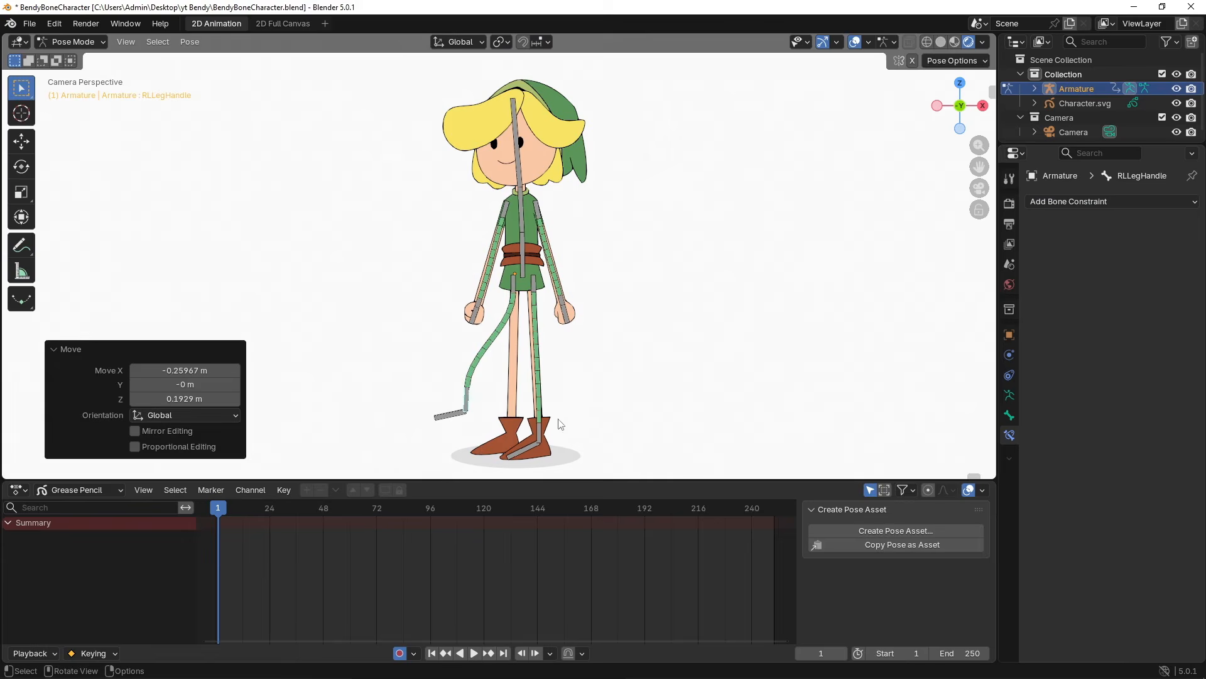
key(r)
right_click(619, 380)
key(ctrl+z)
- Test the left leg's bend by moving LLLegHandle outward and upward and rotating it
click(545, 428)
key(g)
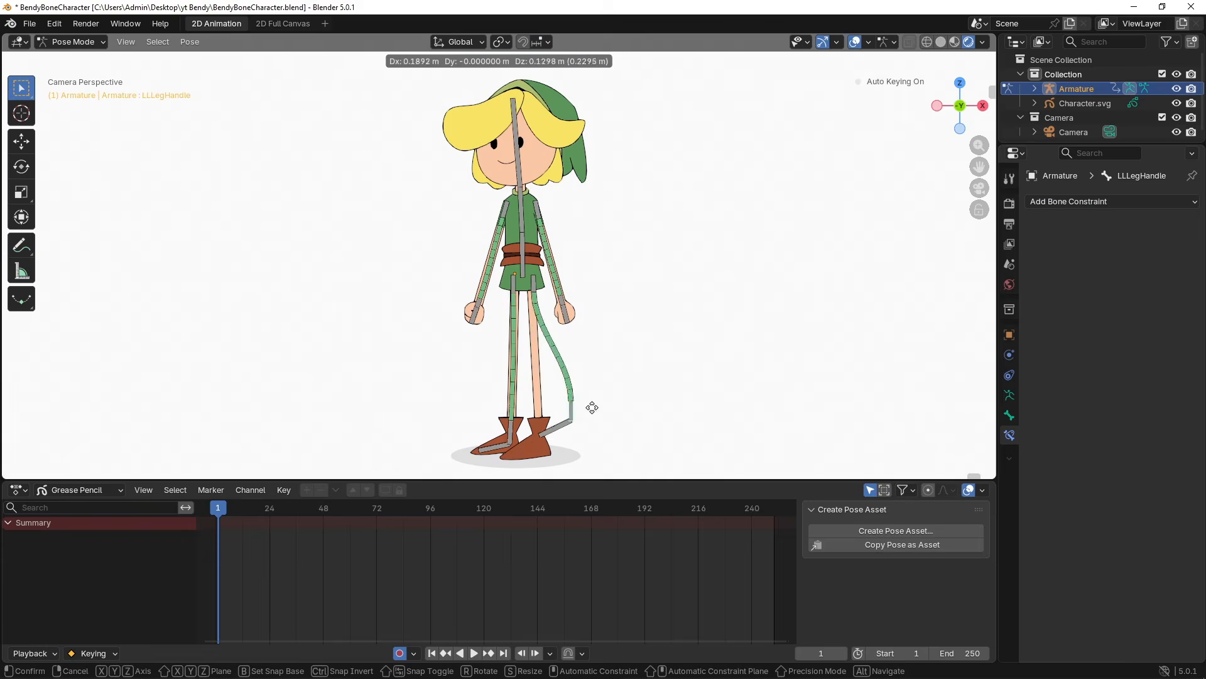
click(594, 409)
key(r)
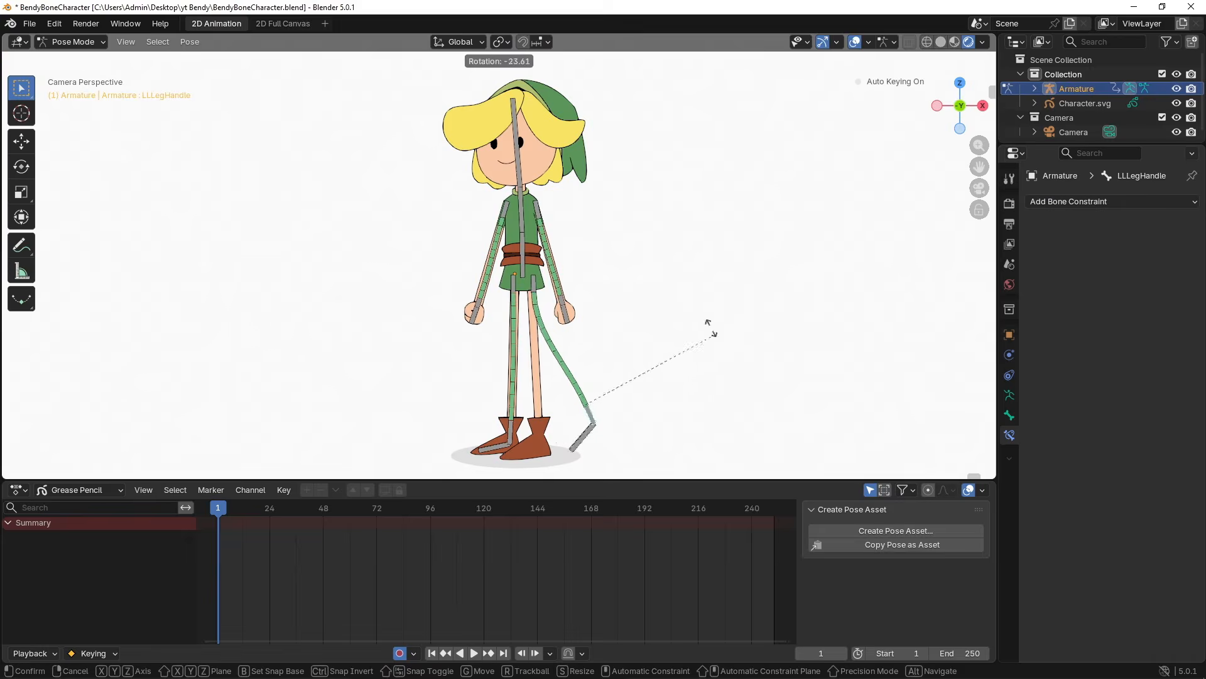
click(683, 255)
- Test the left arm's bend by moving LLArmHandle outward from the body
click(565, 311)
key(g)
right_click(568, 310)
click(560, 299)
key(g)
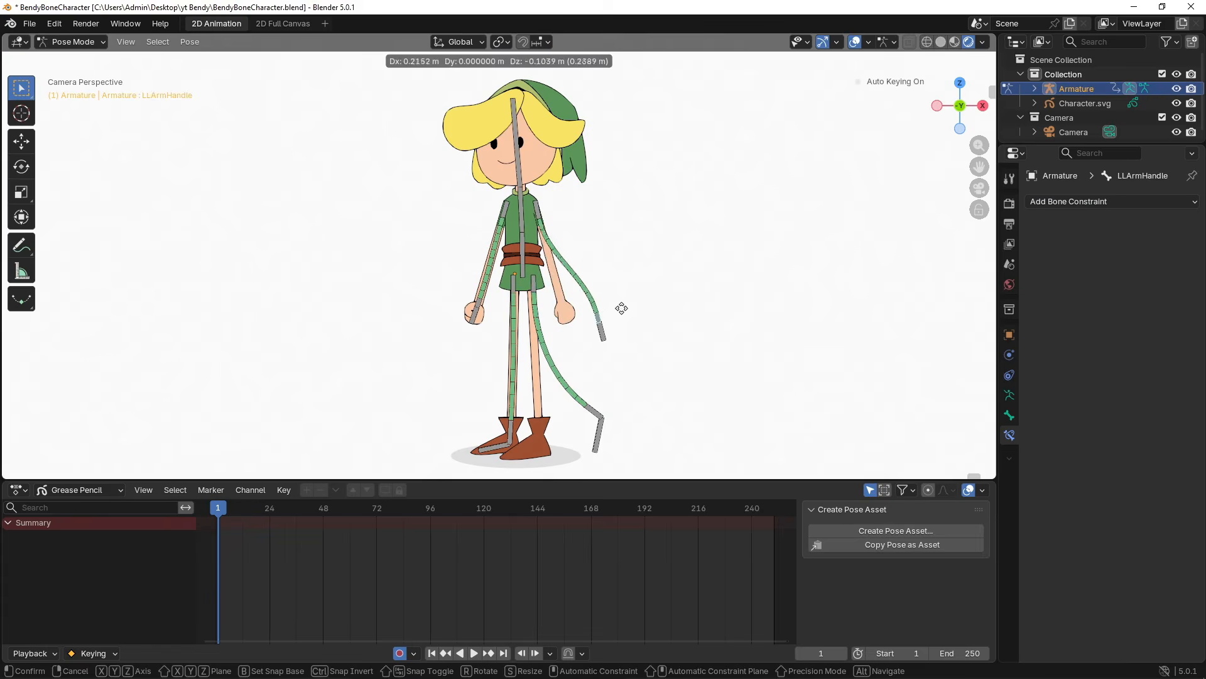
click(625, 286)
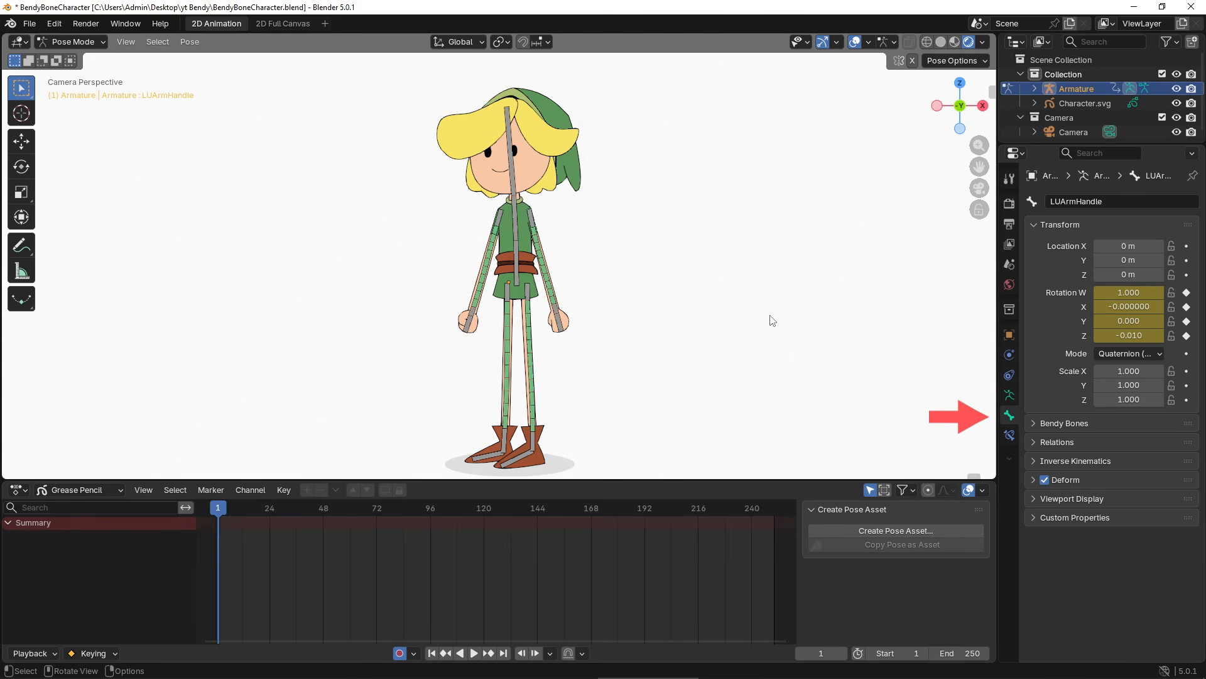
- Turn off Deform for the upper and lower arm handle bones on both sides and for both lower leg handle bones
click(1045, 480)
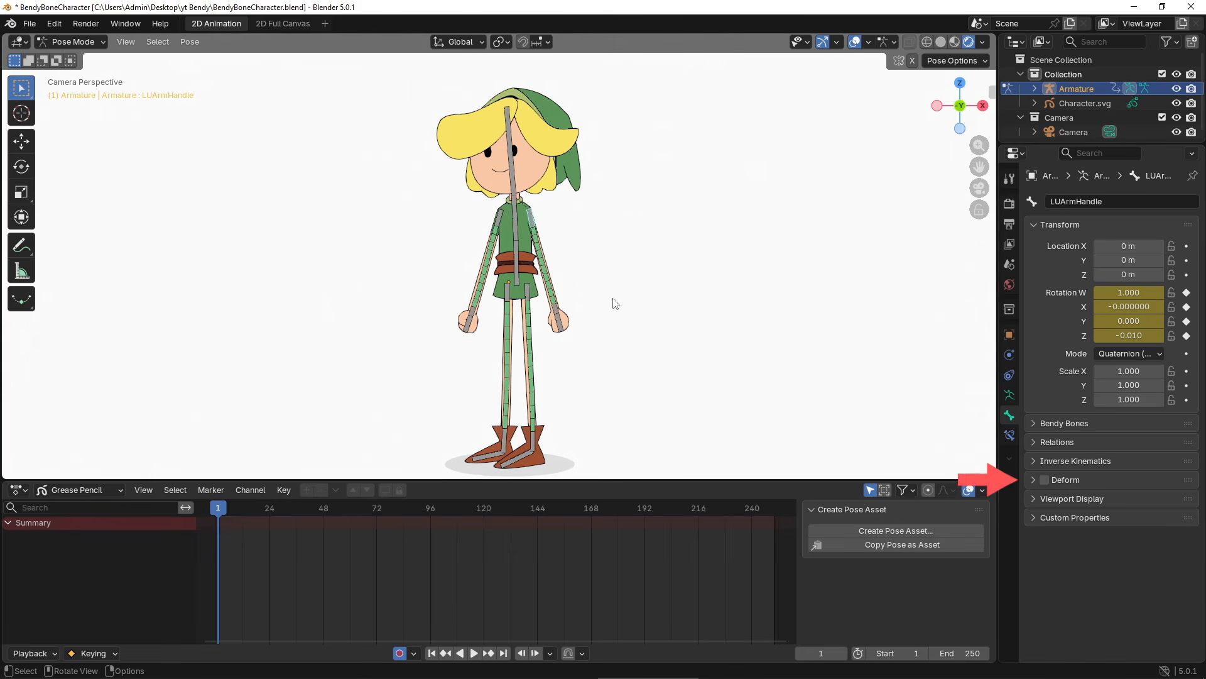
click(556, 310)
click(1045, 480)
click(500, 218)
click(1045, 479)
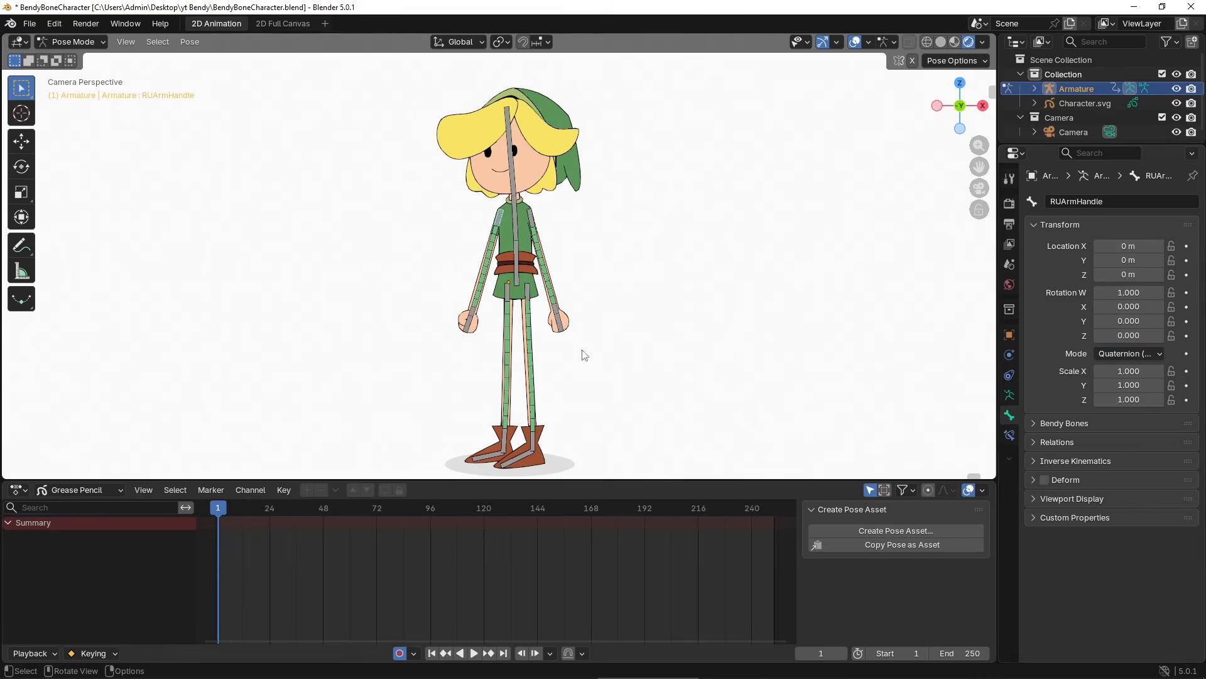
click(474, 314)
click(538, 441)
click(509, 443)
- In Object Mode, parent the Character.svg drawing to the Armature using Armature Deform With Empty Groups
key(ctrl+Tab)
click(636, 298)
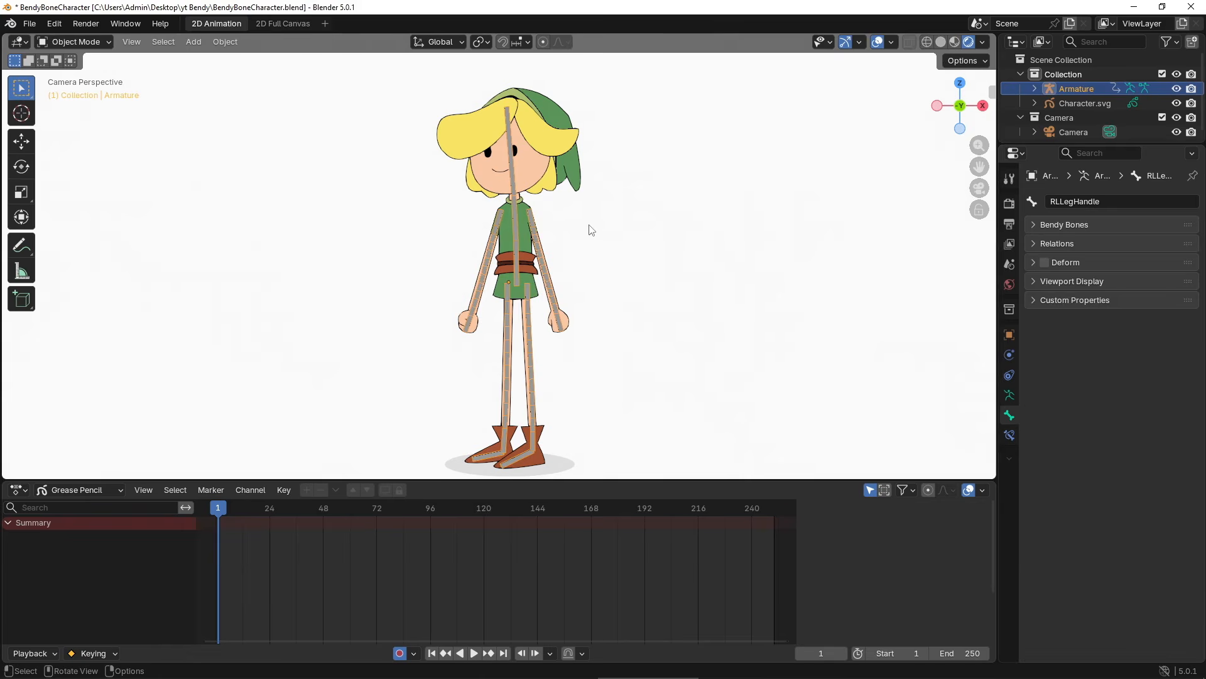
click(538, 164)
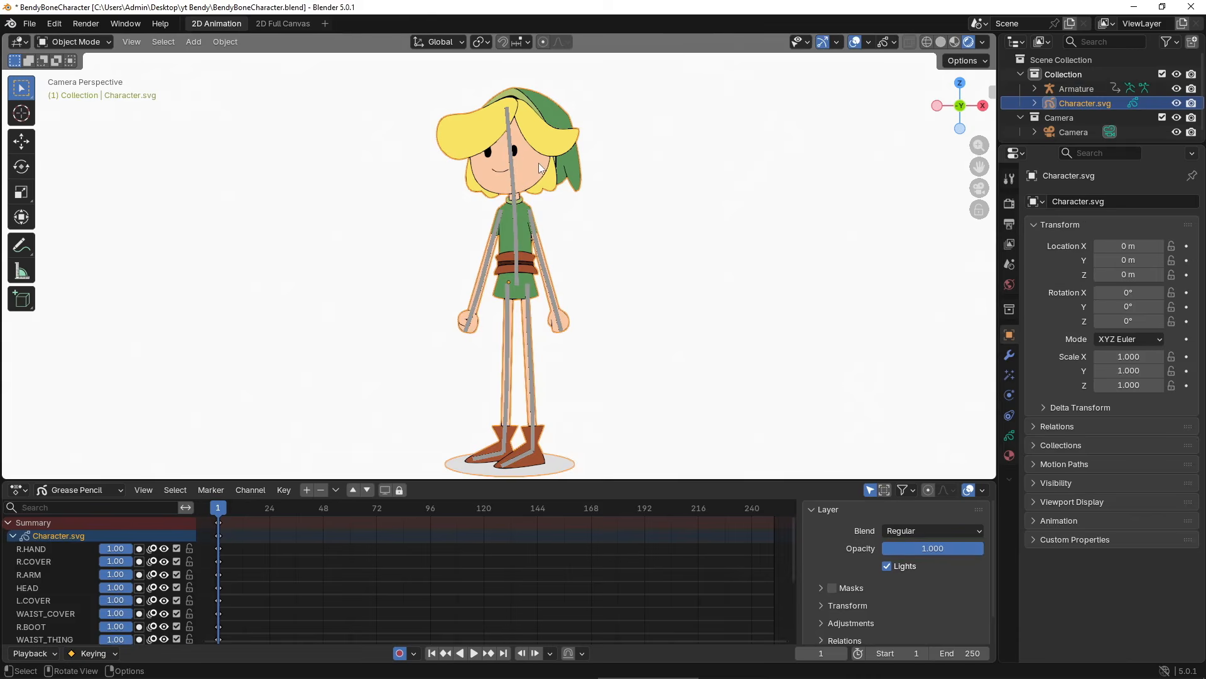
shift+click(515, 211)
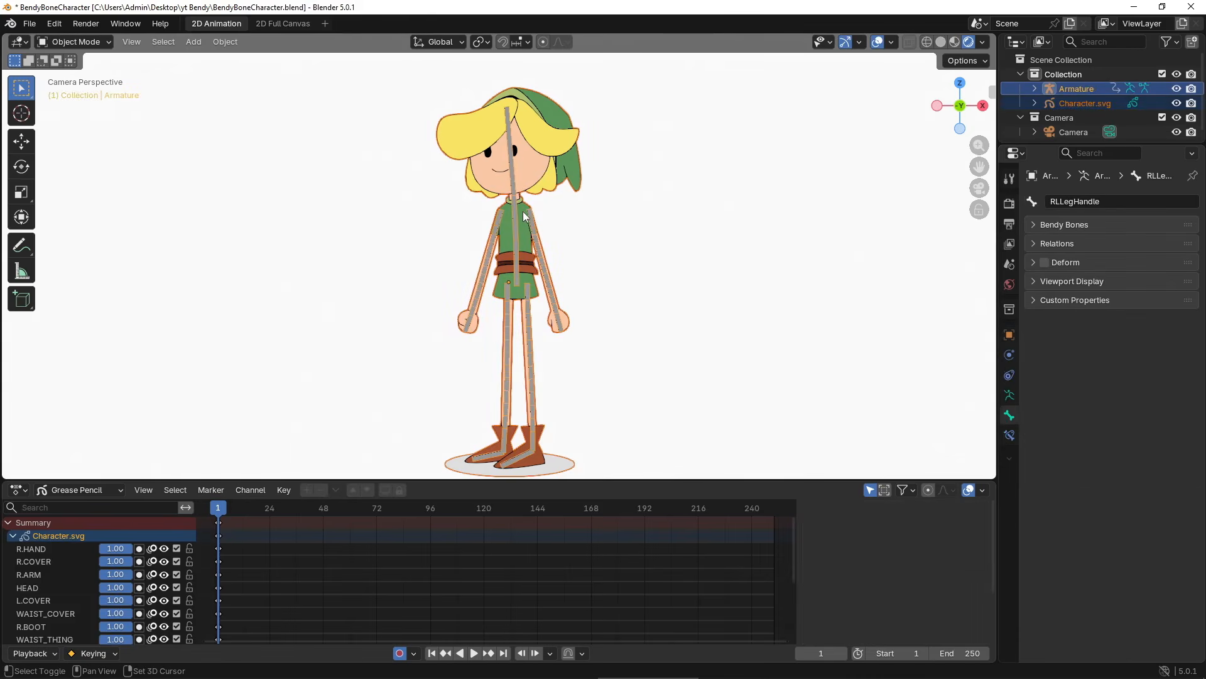
click(225, 42)
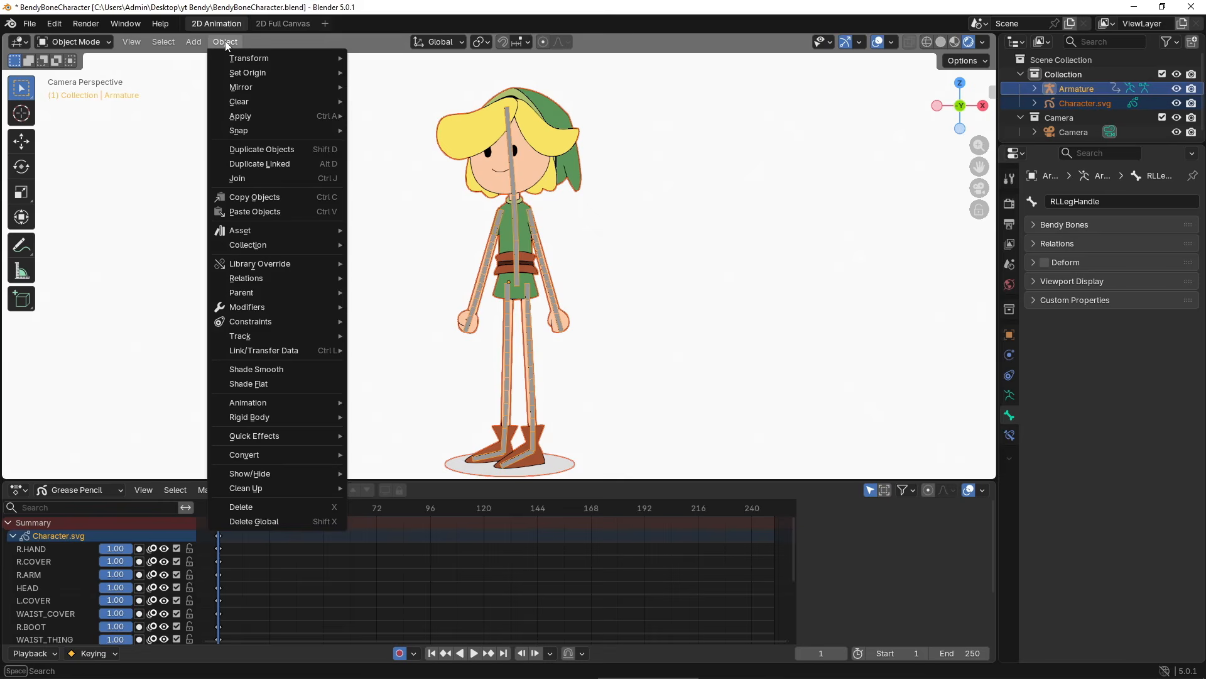
mouse_move(278, 291)
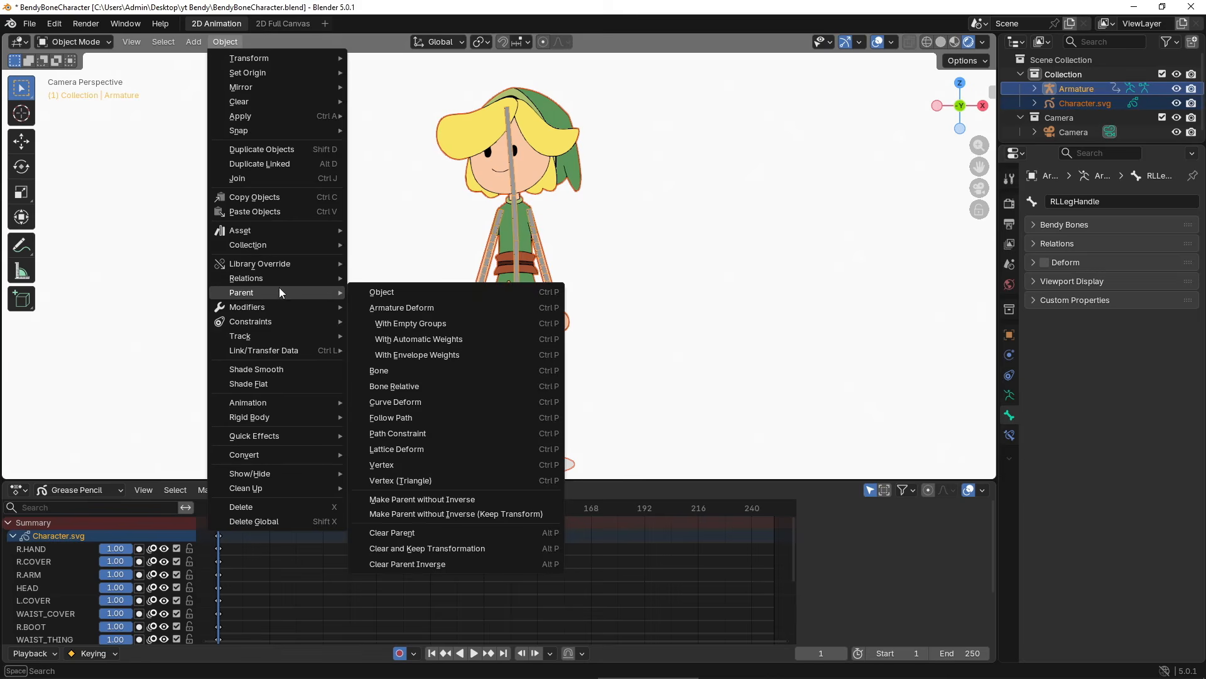
click(470, 322)
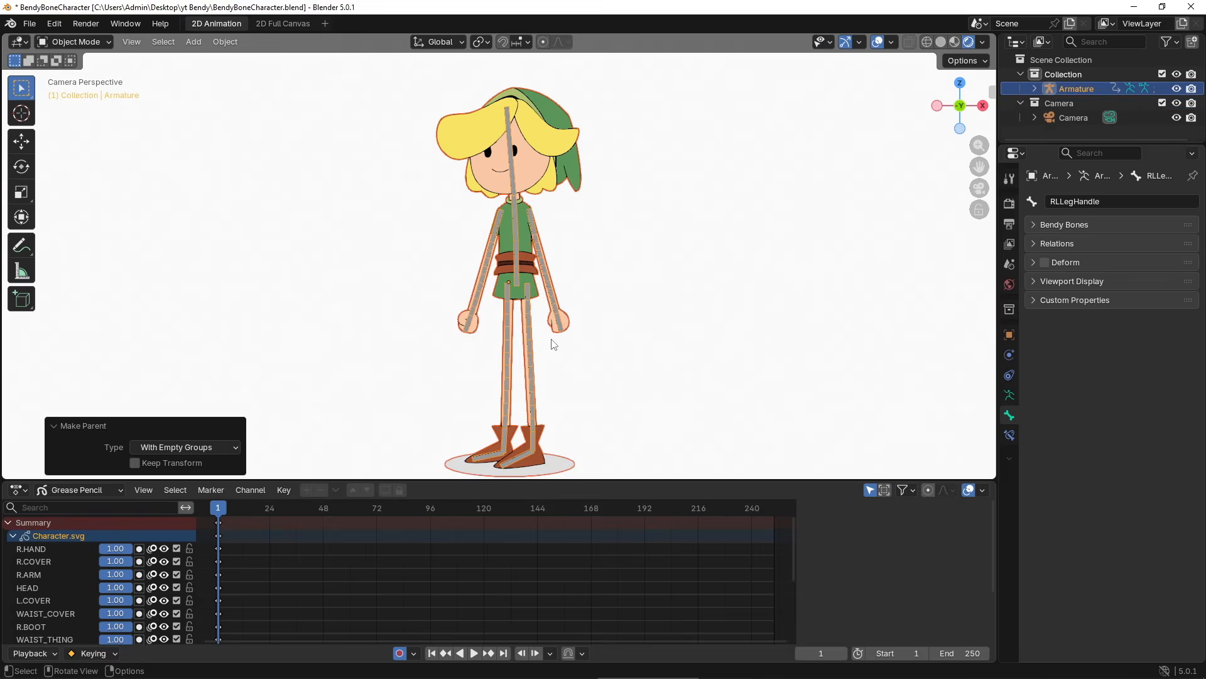
click(554, 344)
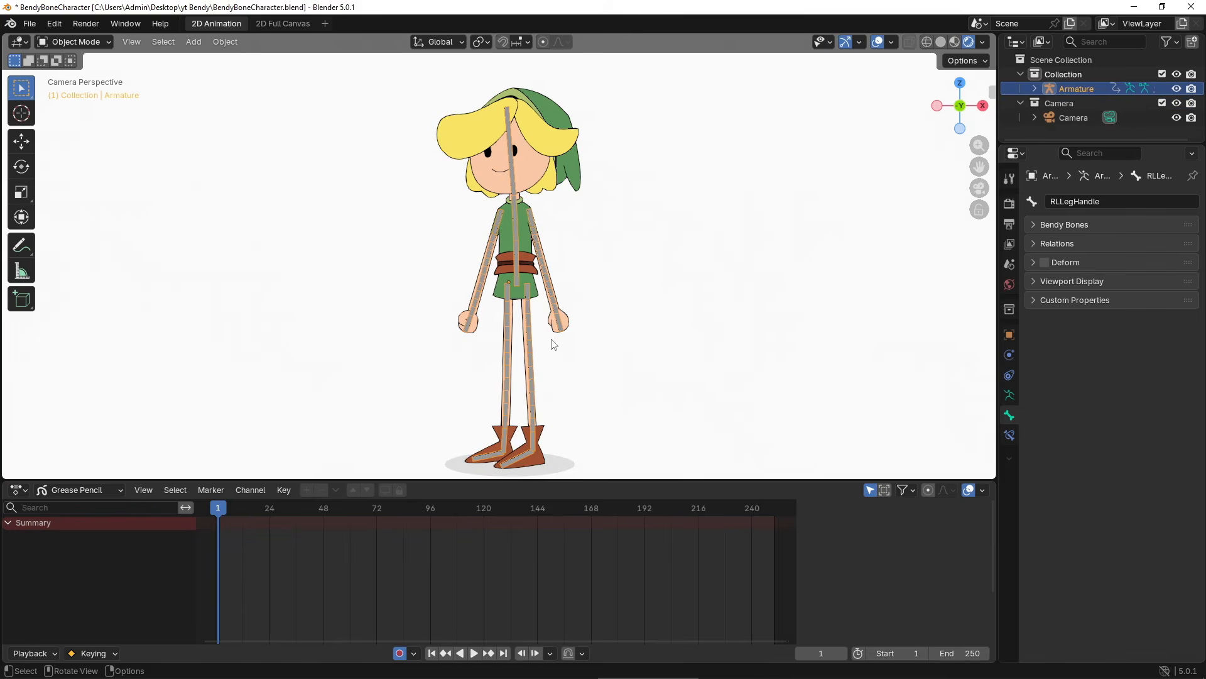
- Switch the Character.svg drawing to Weight Paint mode
click(555, 175)
key(ctrl+Tab)
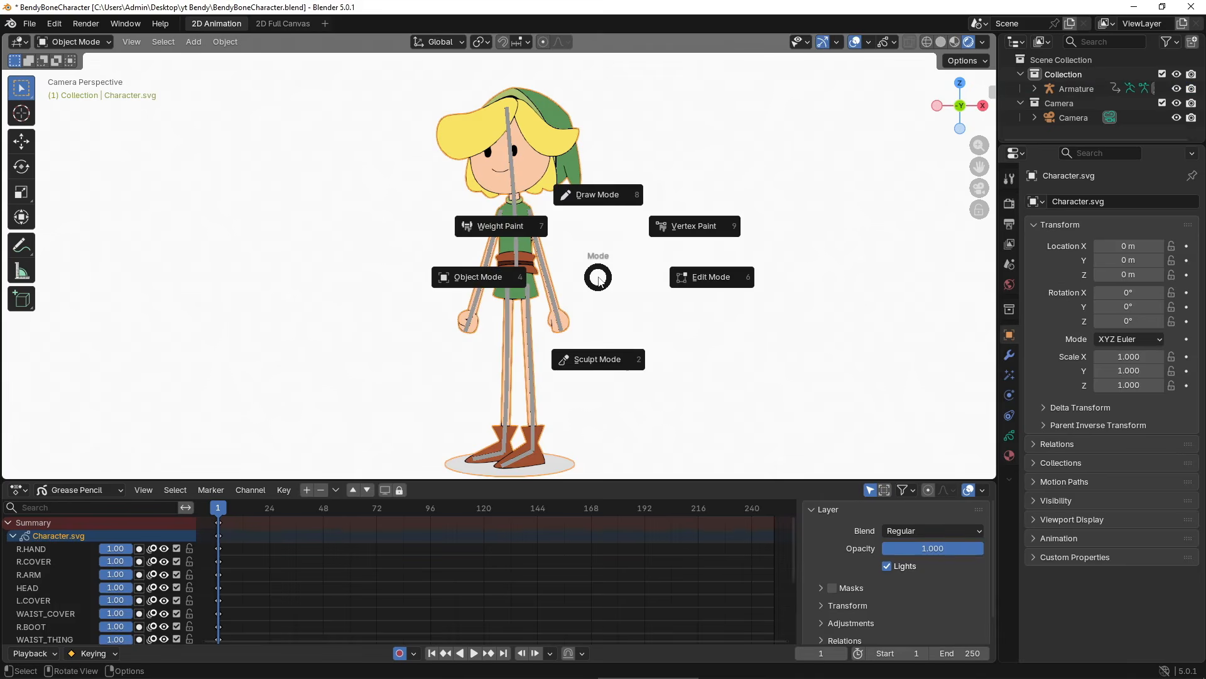
click(550, 242)
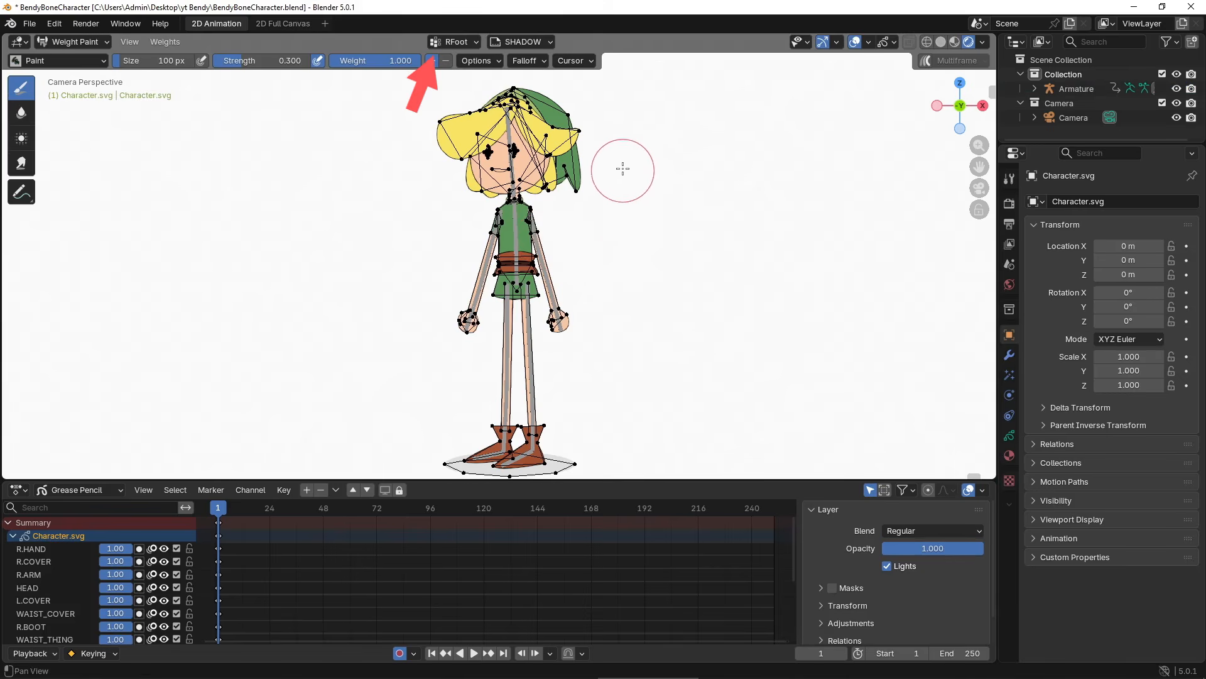
- Make Head the active vertex group and set the weight brush strength to 1.000
shift+middle_drag(623, 168, 599, 270)
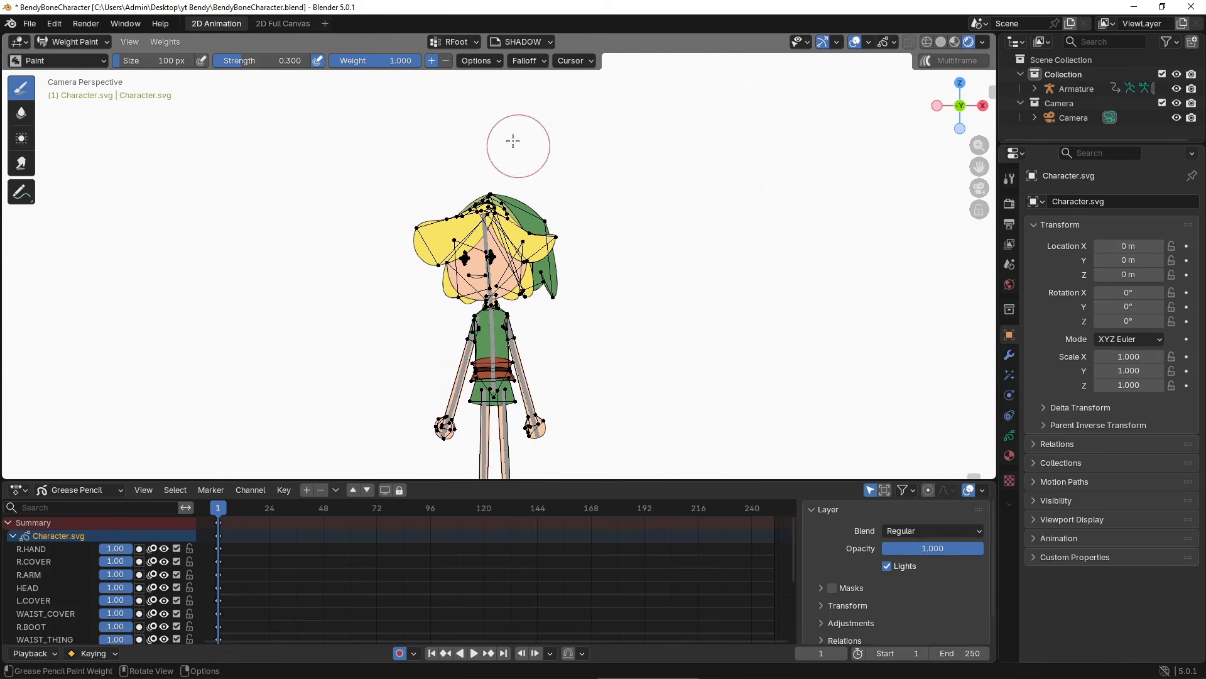
click(473, 41)
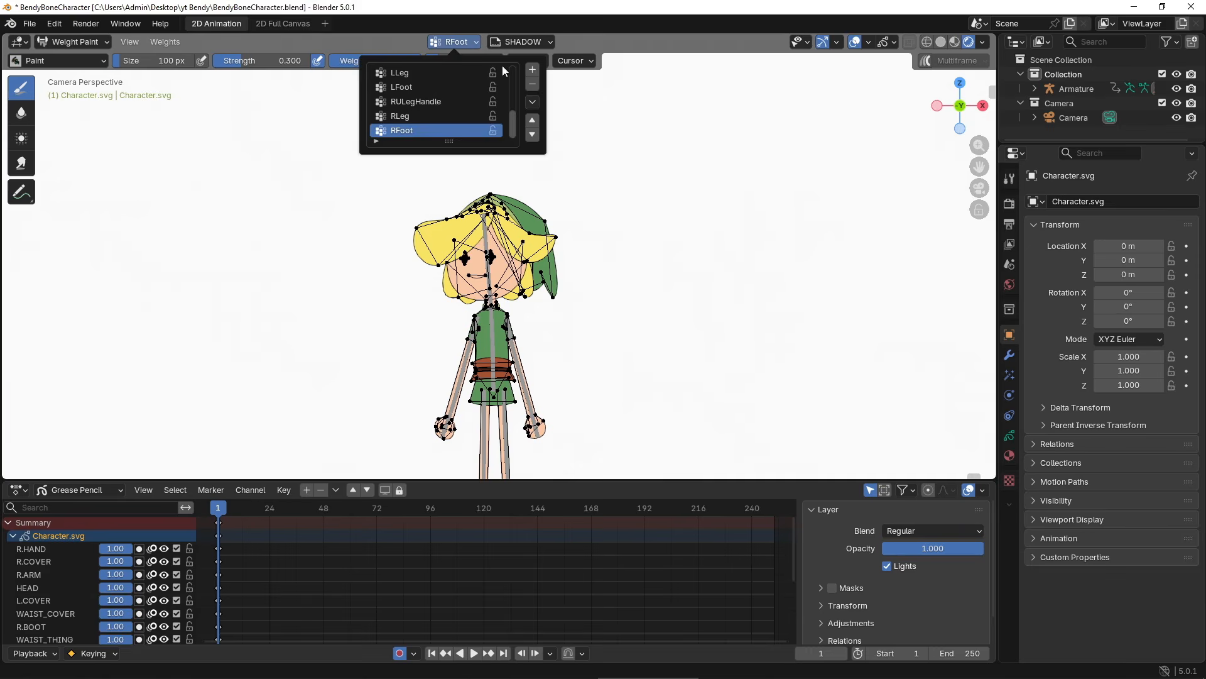
scroll(514, 125, up, 6)
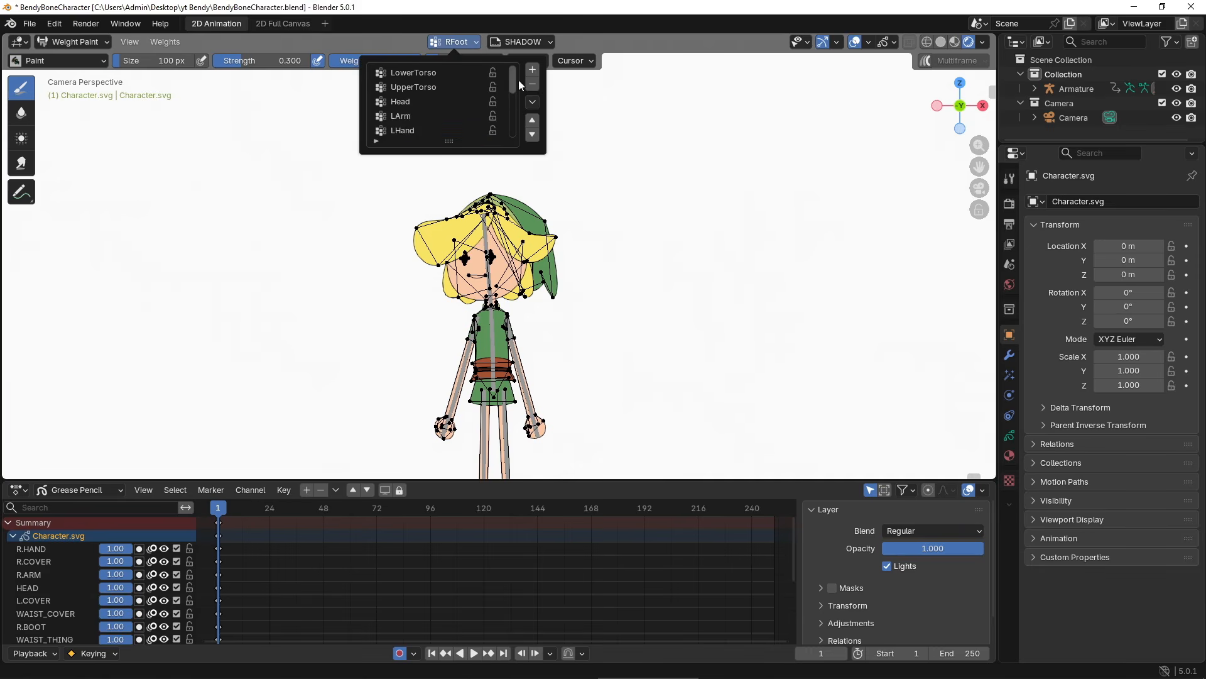
click(445, 101)
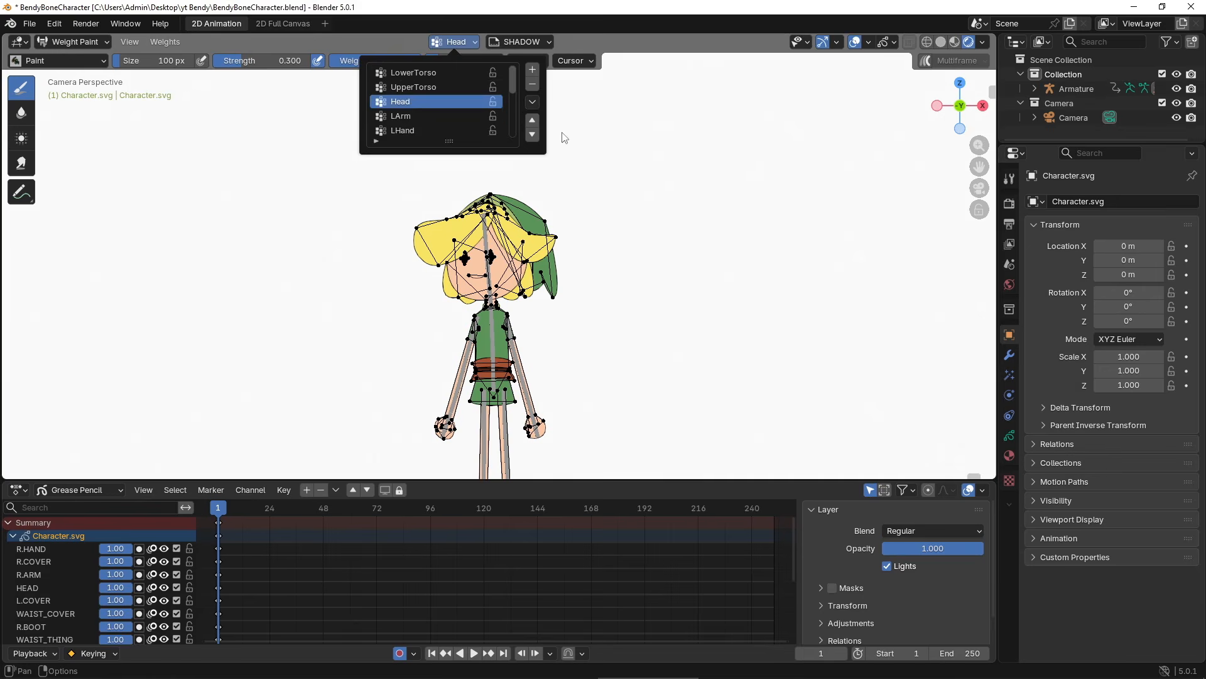
drag(285, 64, 317, 61)
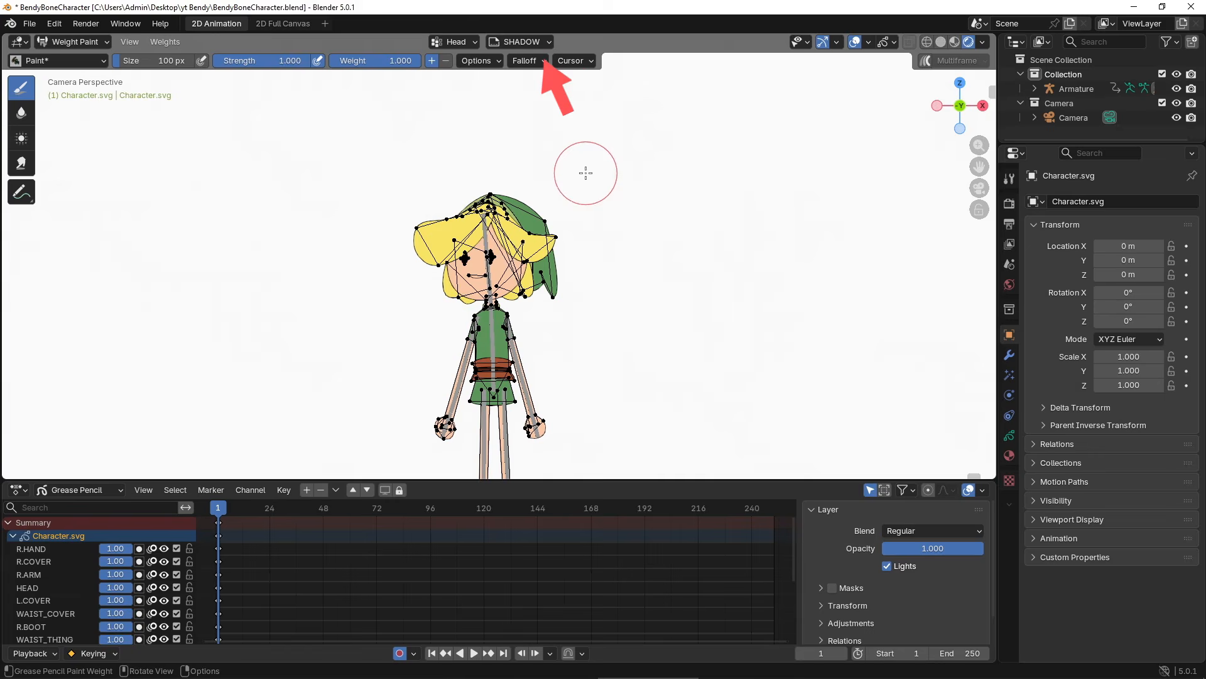
- Make HEAD the active layer and turn on Autolock Inactive Layers
click(549, 41)
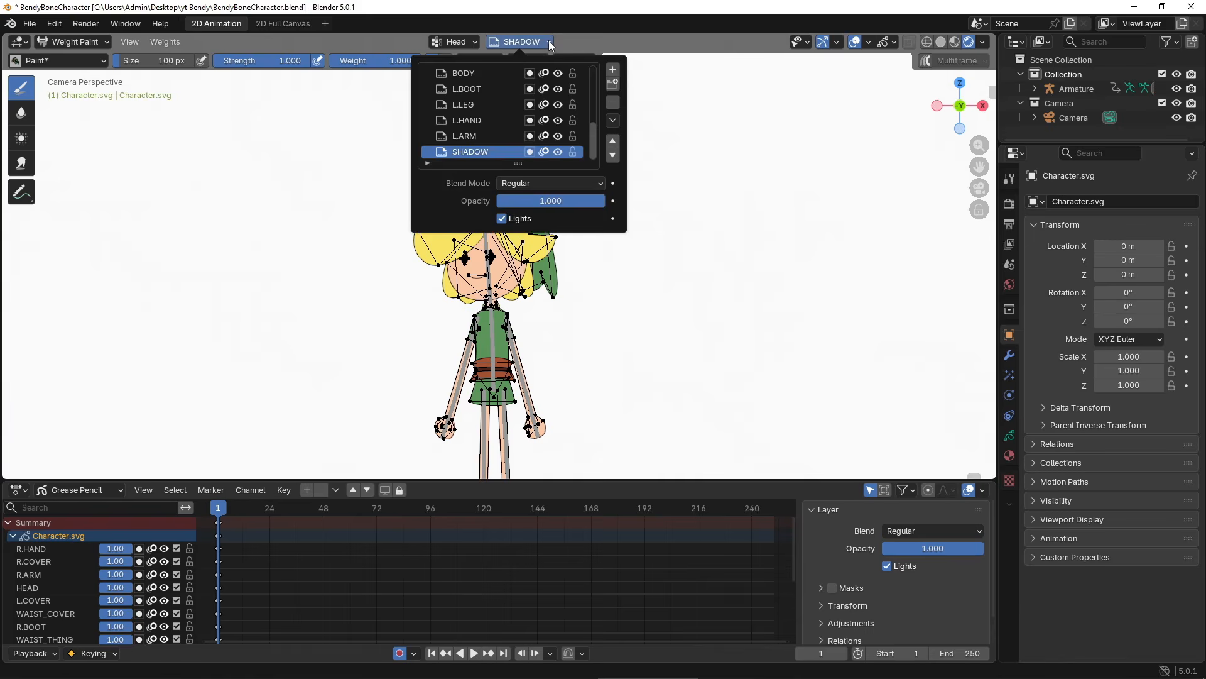
drag(595, 137, 588, 84)
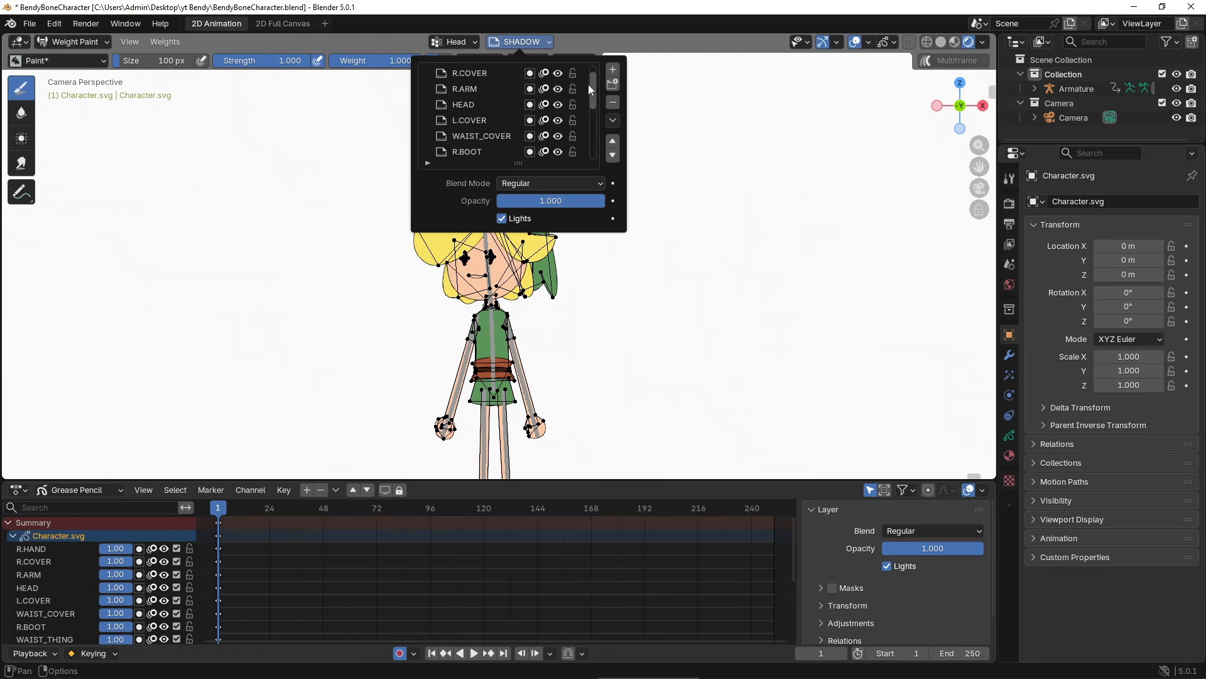
click(493, 103)
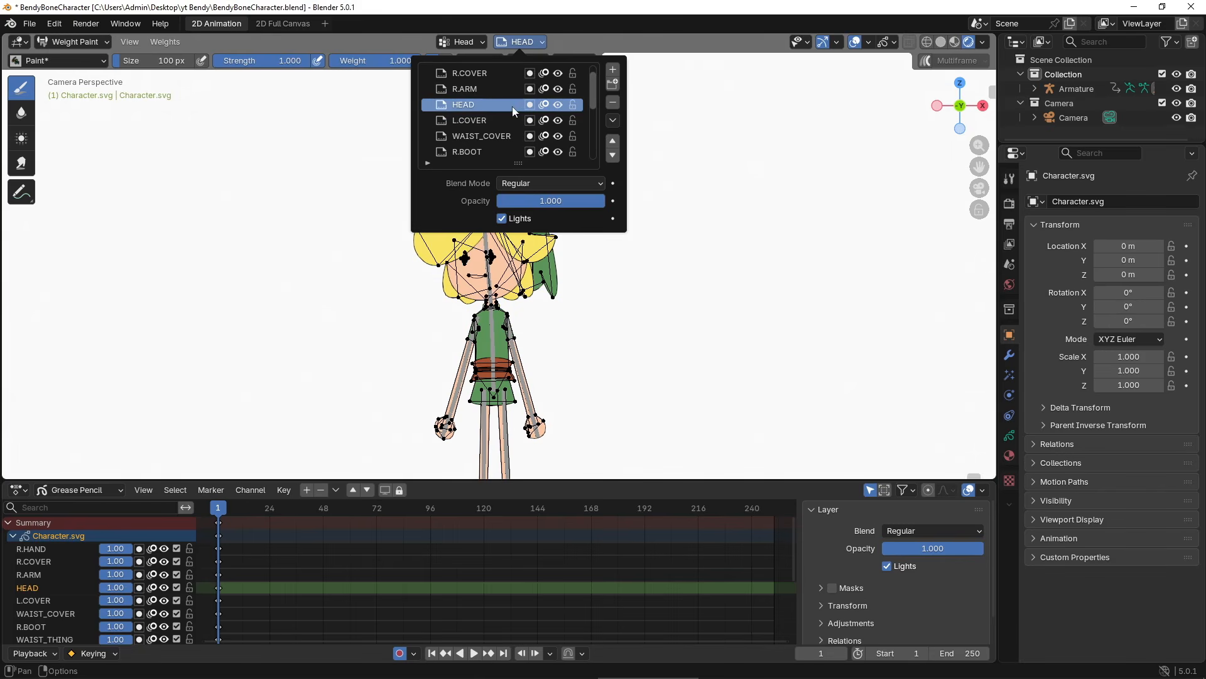
click(614, 121)
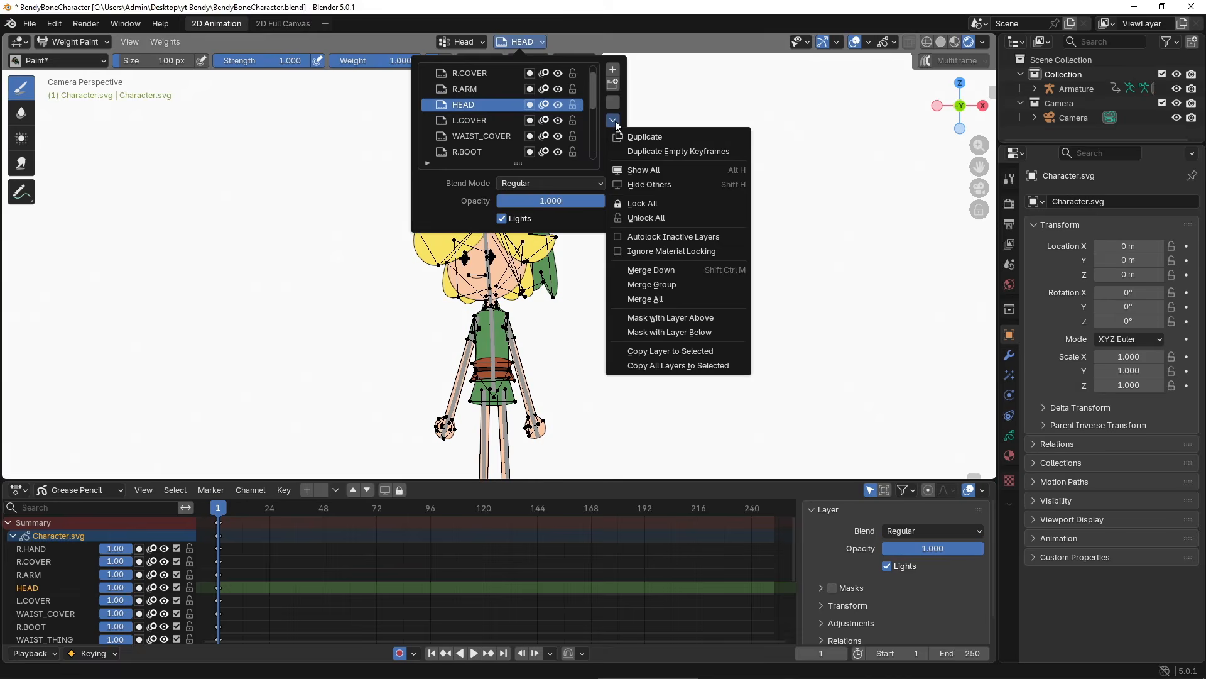
click(662, 237)
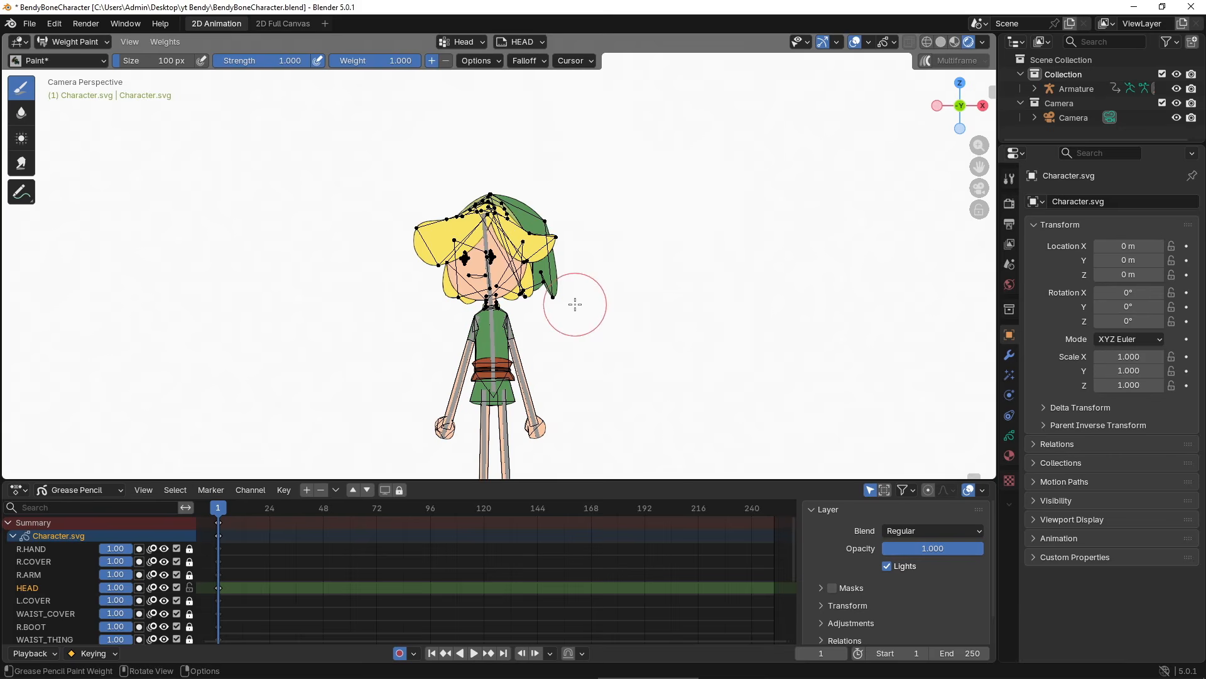
- Paint the HEAD layer's points with full weight for the Head vertex group
mouse_move(587, 196)
mouse_down()
mouse_move(418, 215)
mouse_move(552, 216)
mouse_move(565, 270)
mouse_move(507, 257)
mouse_up()
shift+middle_drag(574, 376, 598, 280)
scroll(594, 283, up, 3)
- Make LowerTorso the active vertex group and BODY the active layer for weight painting
click(480, 41)
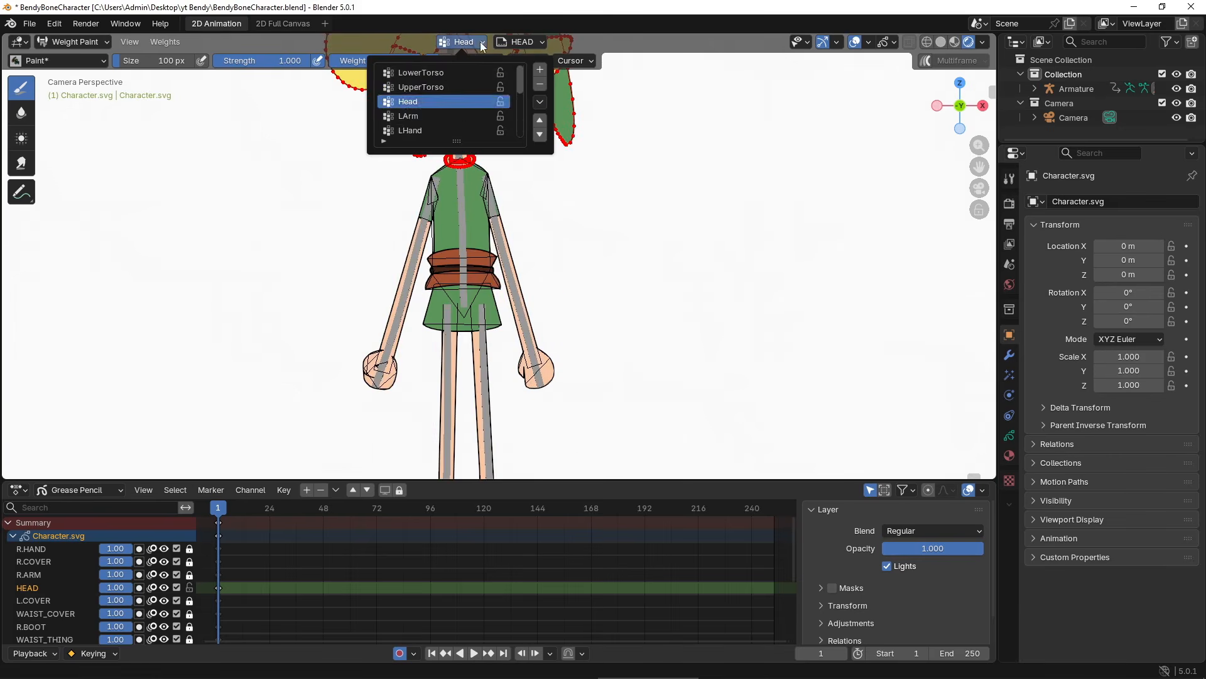
scroll(463, 108, down, 7)
scroll(463, 108, up, 7)
click(470, 73)
click(520, 41)
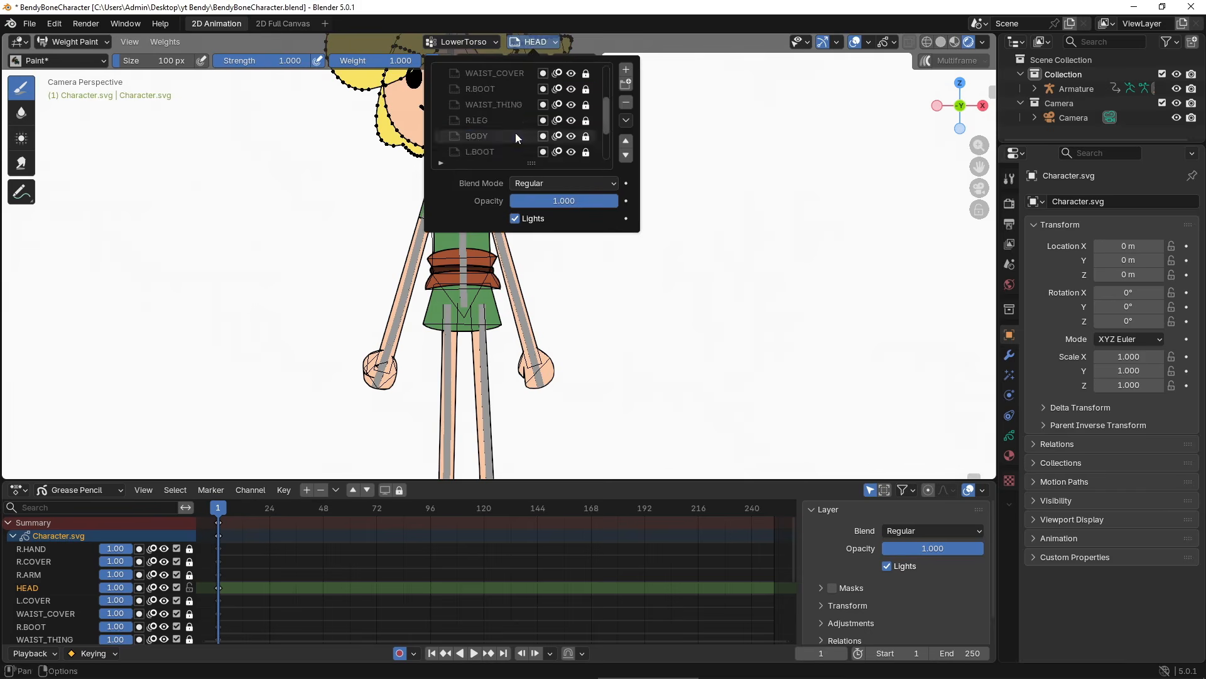
click(516, 134)
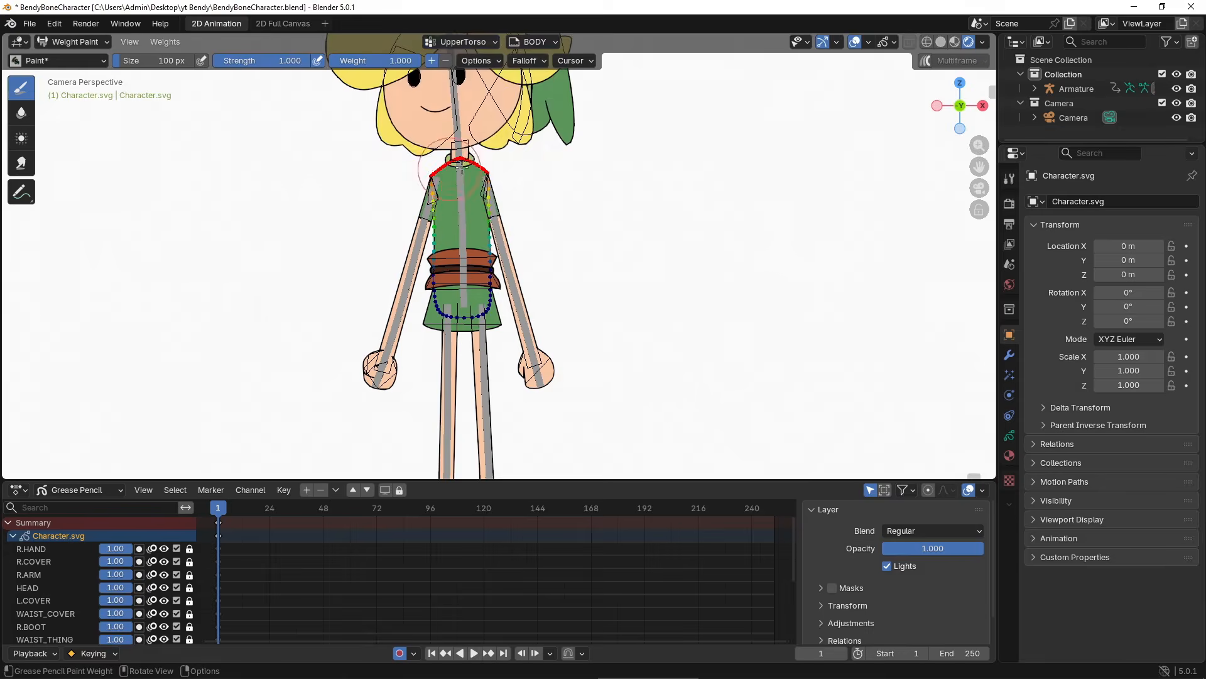
click(531, 42)
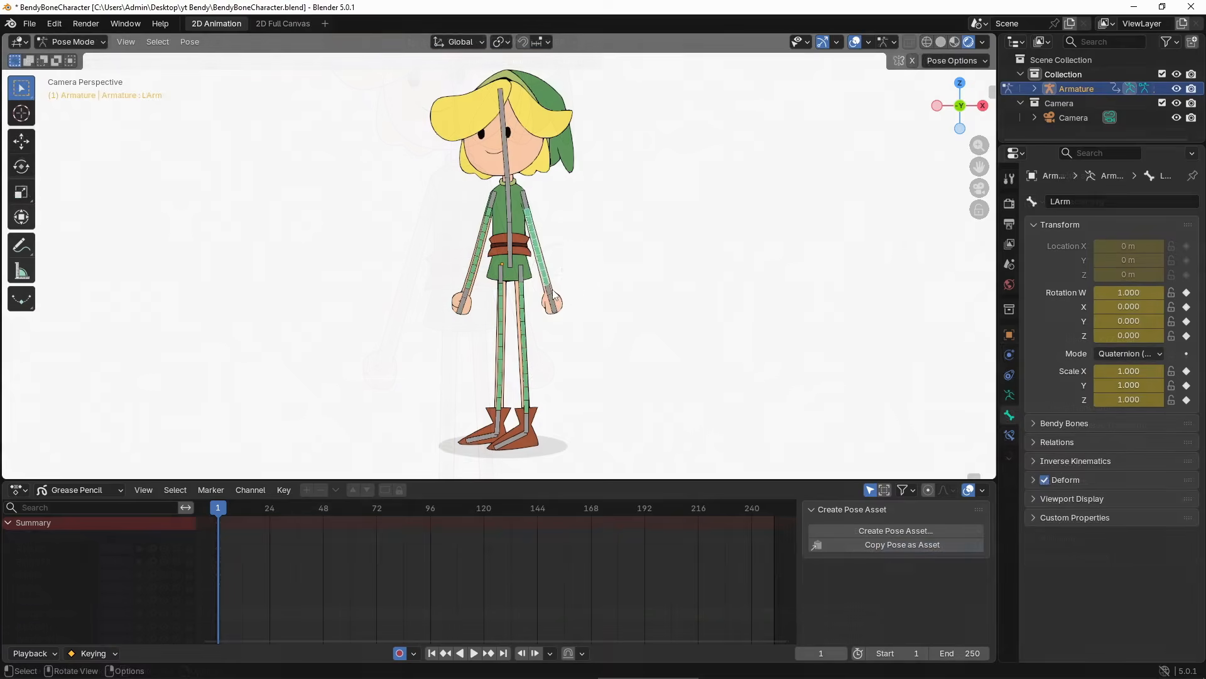
- Move the left lower arm handle away from the body and rotate it by -57.6° to bend the arm
drag(557, 299, 596, 277)
key(r)
click(634, 177)
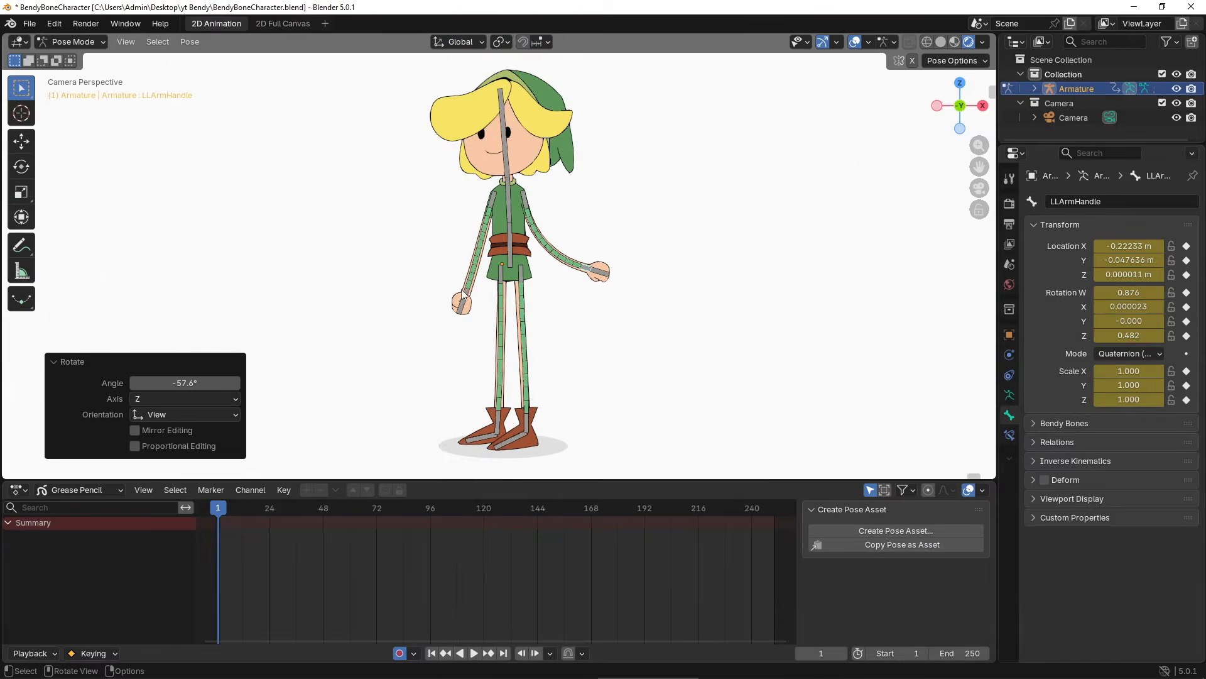
- Move the right lower arm handle outward and rotate the right upper arm handle to curve the right arm
click(465, 292)
key(g)
click(431, 266)
click(497, 200)
key(r)
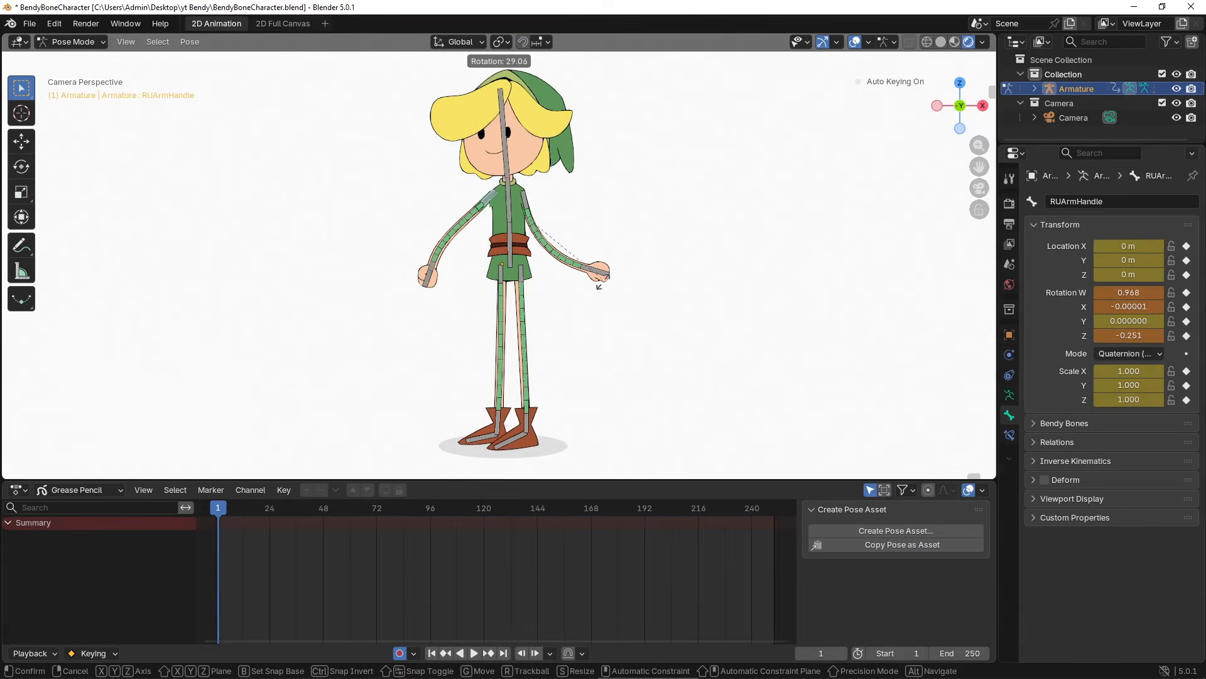
click(584, 330)
- Move the left lower leg handle outward and start rotating it to test the left leg's bend
click(525, 421)
key(g)
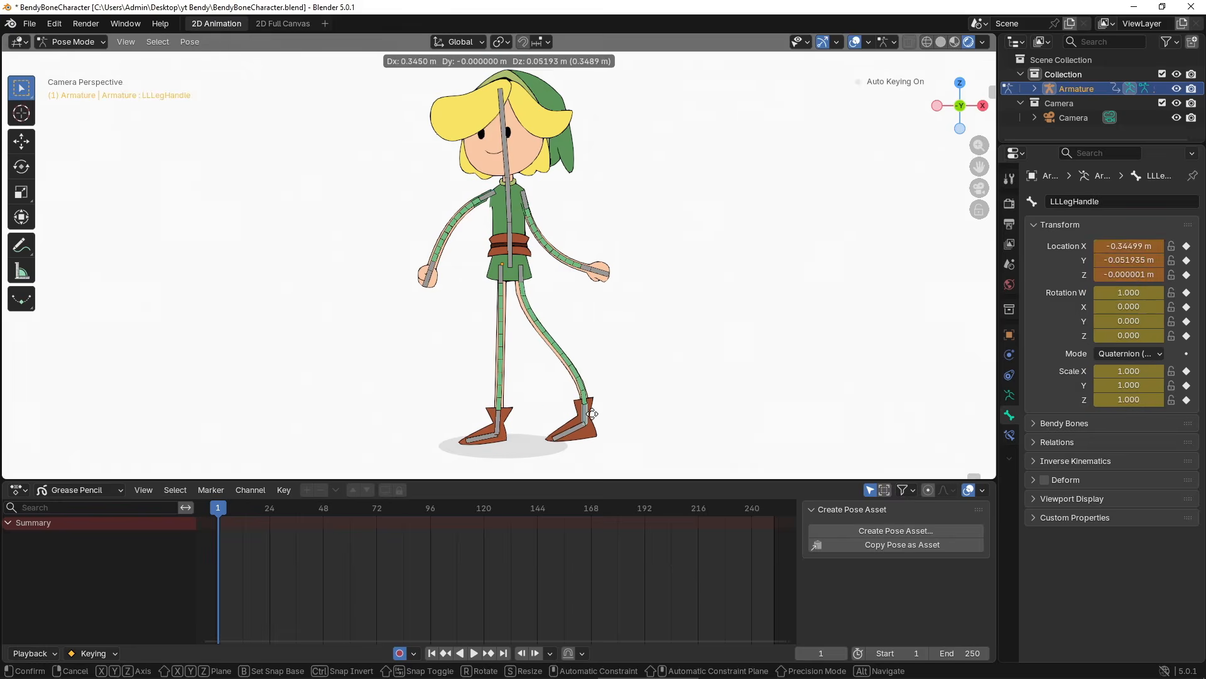
click(597, 423)
key(r)
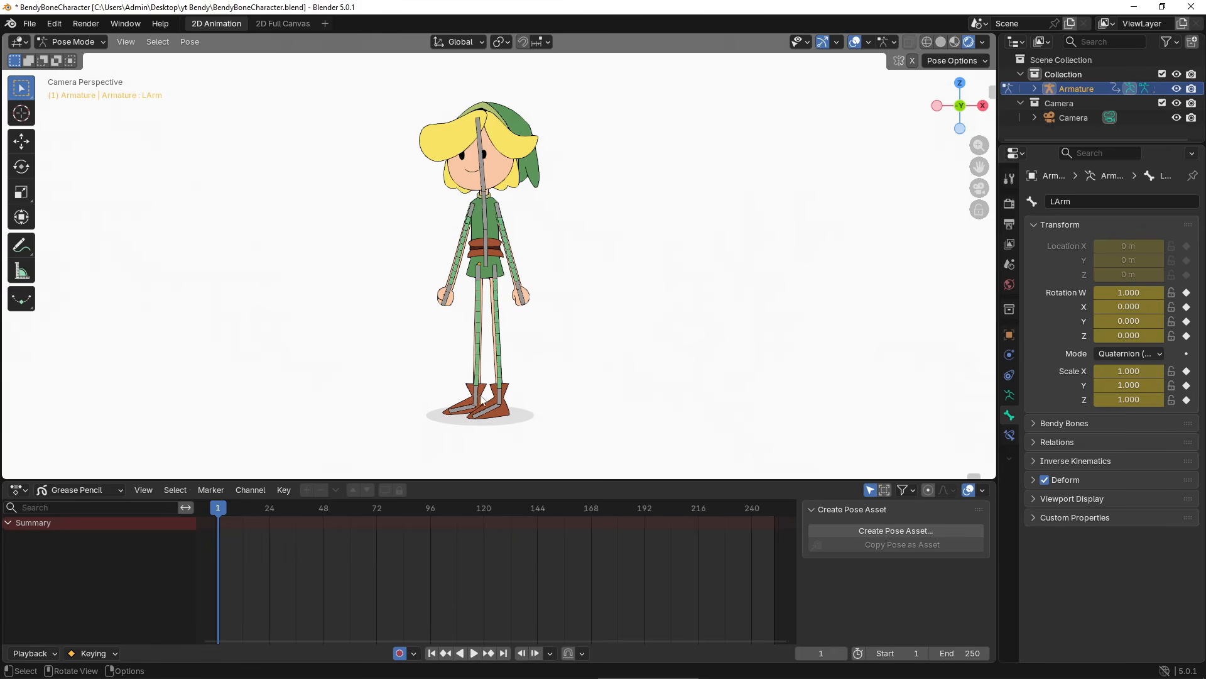
- Move the right lower leg handle about -0.33 m in X and 0.10 m in Z, and rotate it to tilt the foot
drag(483, 400, 429, 380)
key(r)
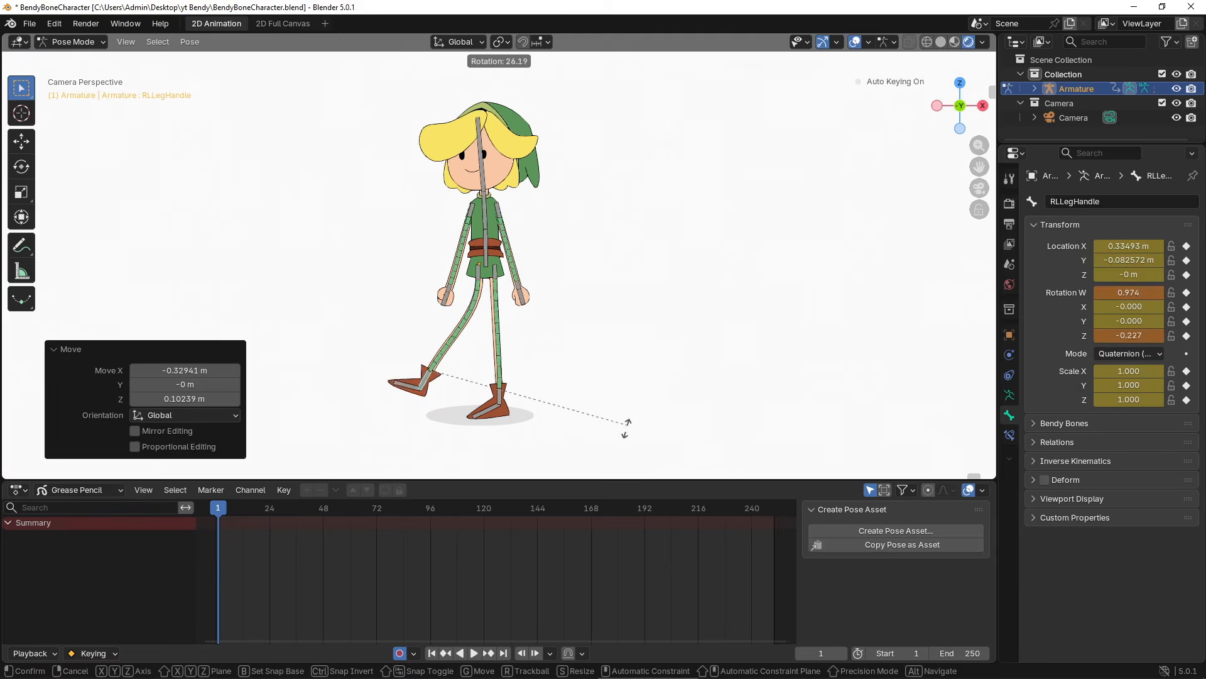
click(613, 456)
- Try rotating the RLeg bone and the right upper leg handle to change the leg's curve
key(r)
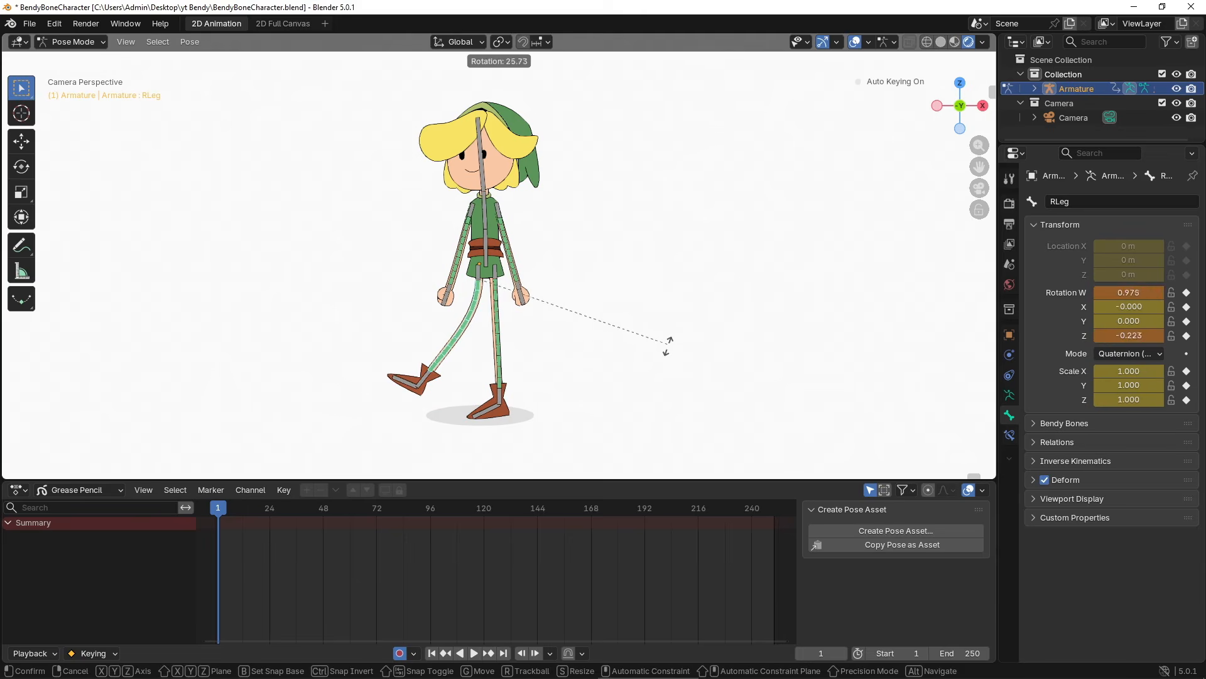
right_click(659, 342)
click(477, 266)
click(477, 267)
key(r)
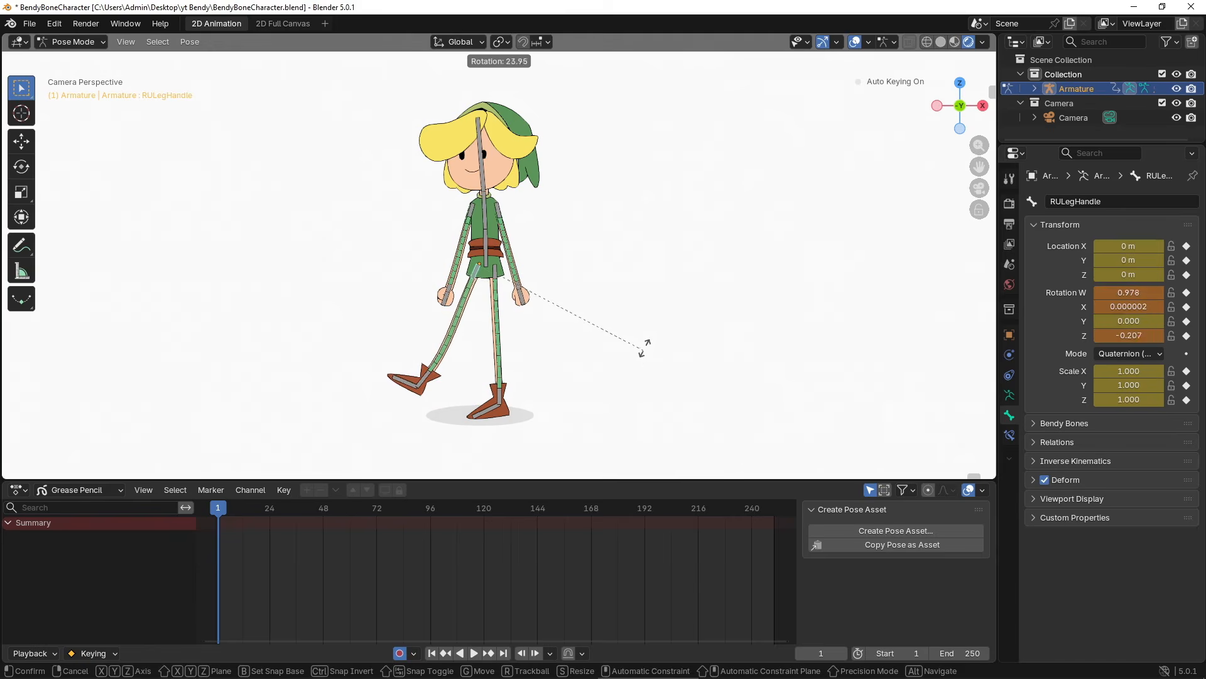
right_click(647, 351)
- Undo the right leg's pose changes
key(ctrl+z)
key(ctrl+z)
key(ctrl+z)
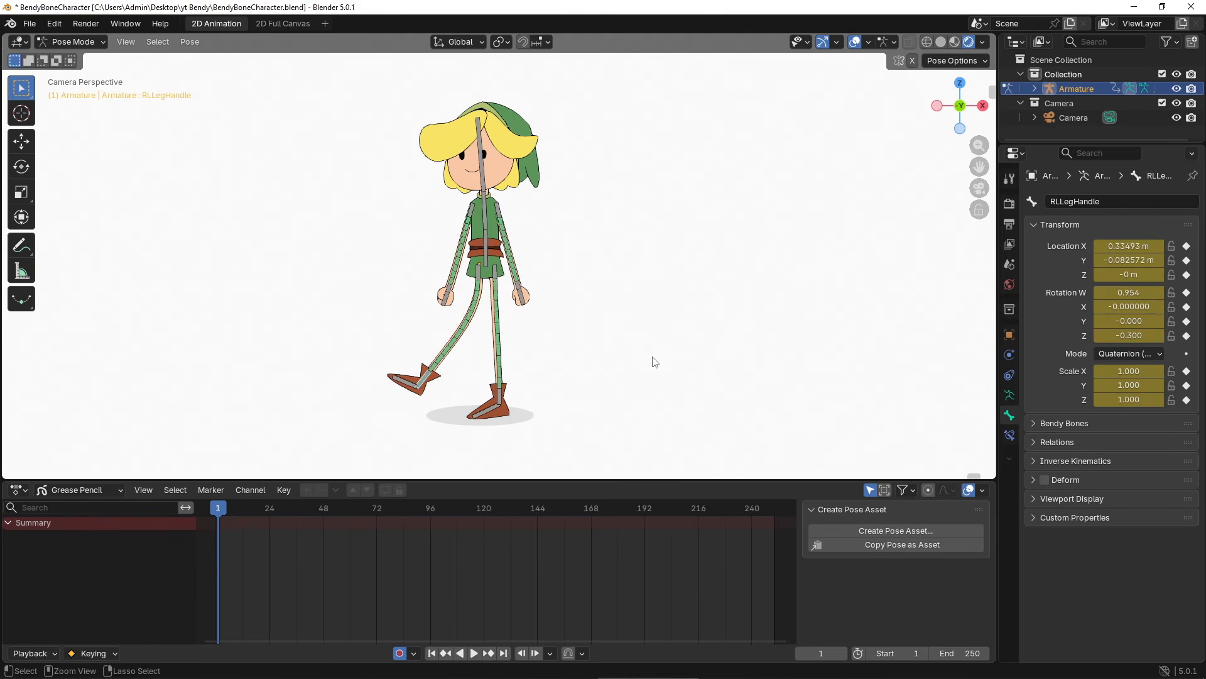
click(594, 351)
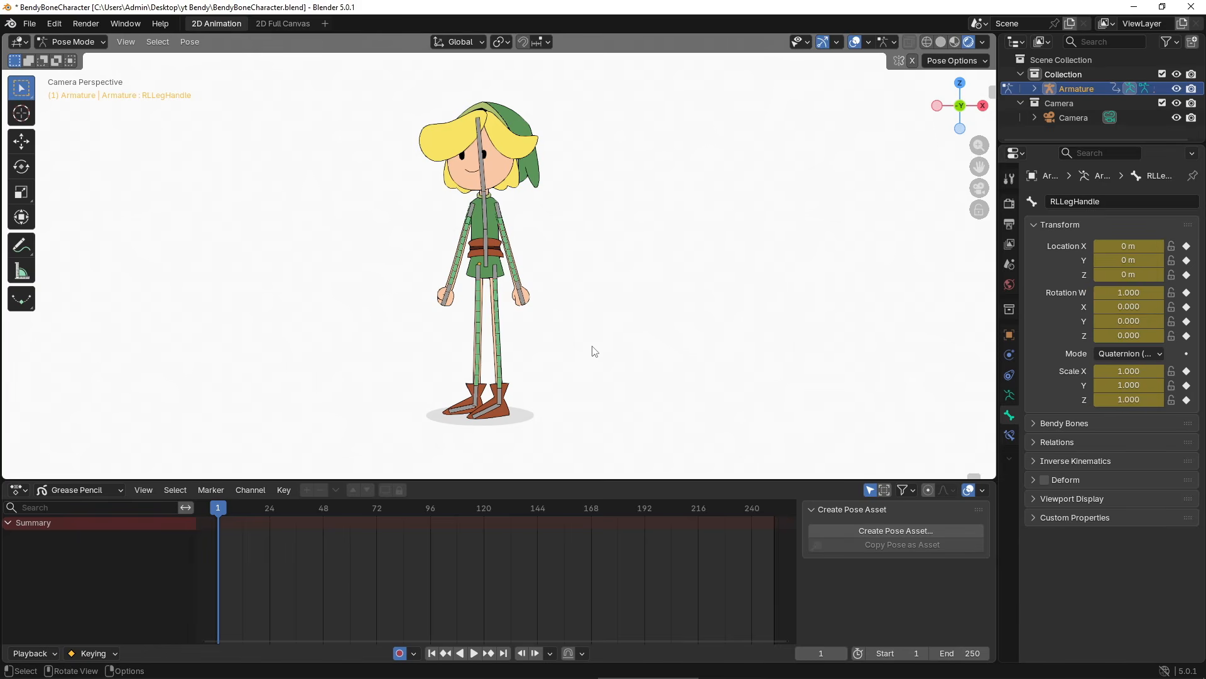
- In the armature's Edit Mode, add a new bone and move it beside the character's right leg
scroll(531, 352, up, 3)
key(ctrl+Tab)
click(572, 350)
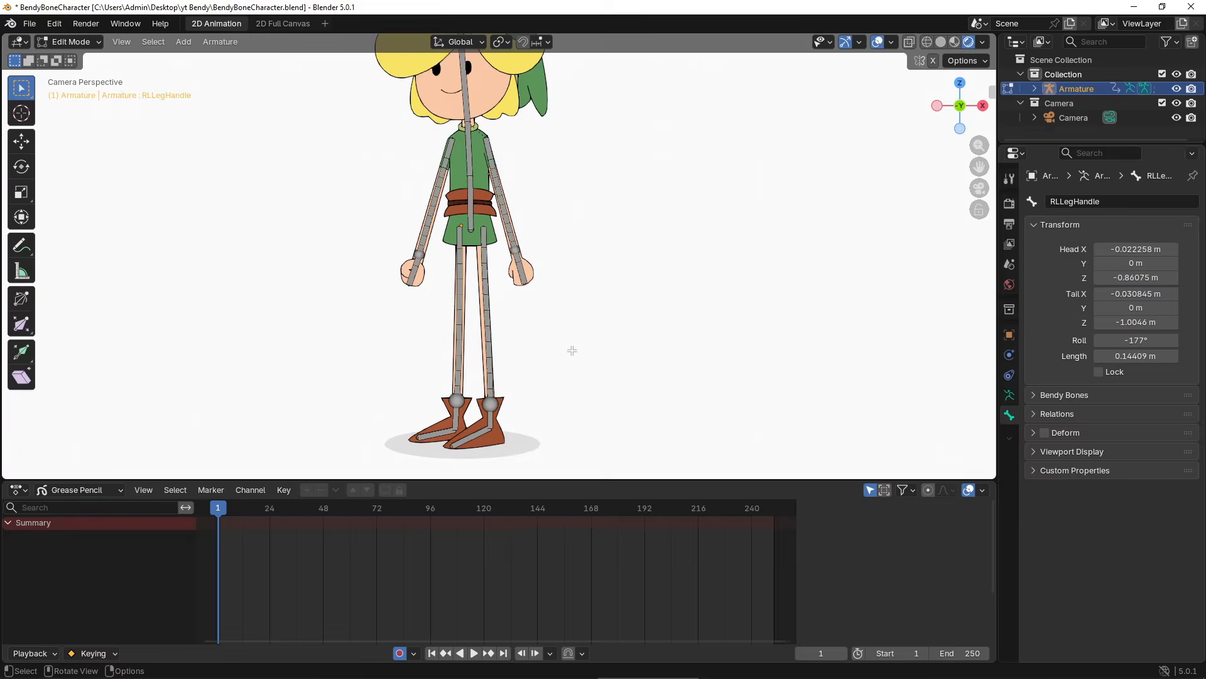
key(shift+a)
key(g)
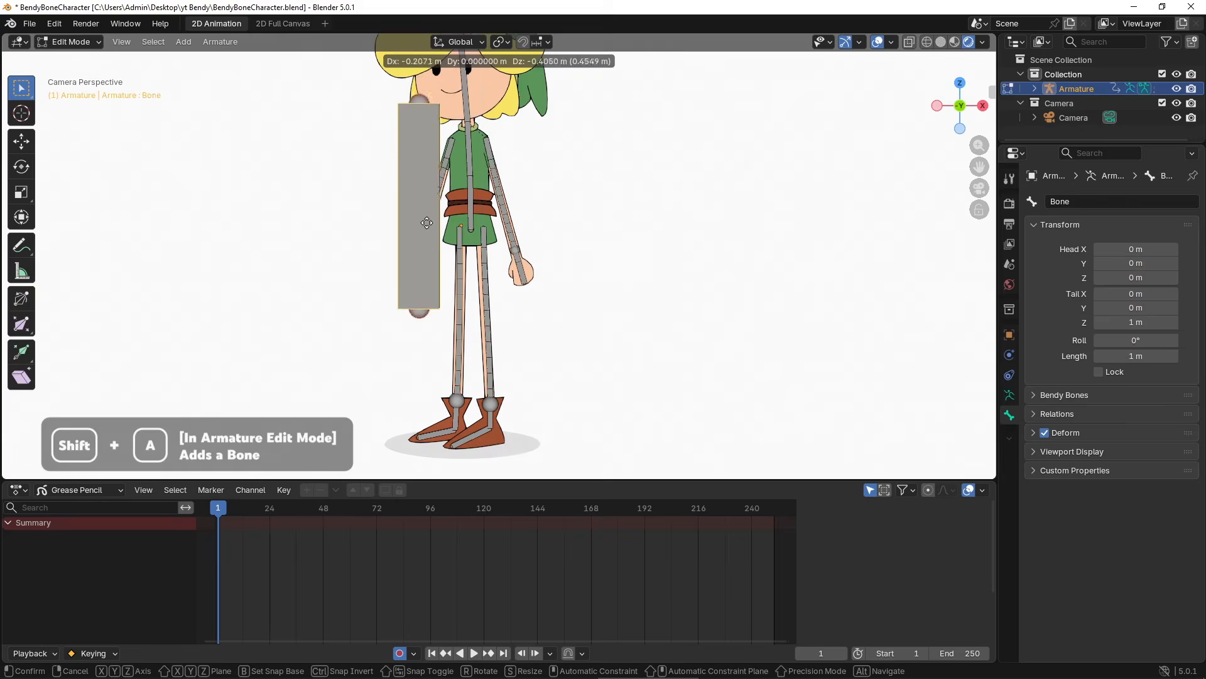
click(386, 287)
- Move the new bone's ends to form a short horizontal bone about 0.16 m long beside the right leg's middle
click(379, 372)
key(g)
click(453, 321)
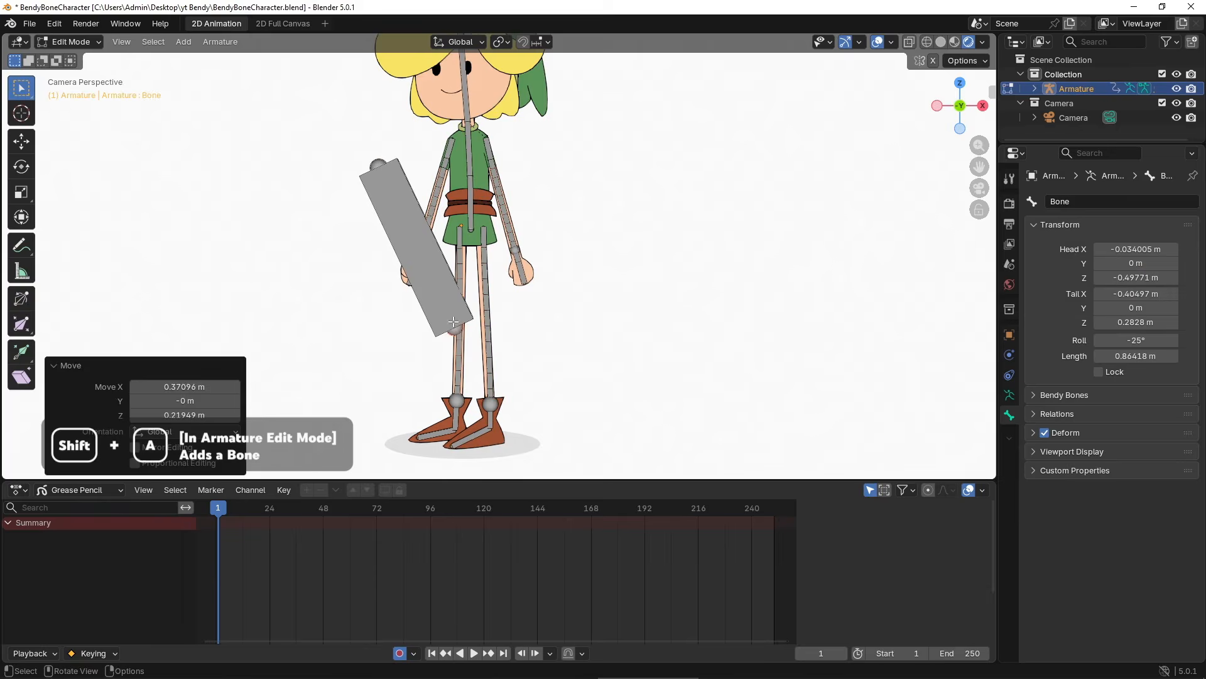
click(379, 163)
key(g)
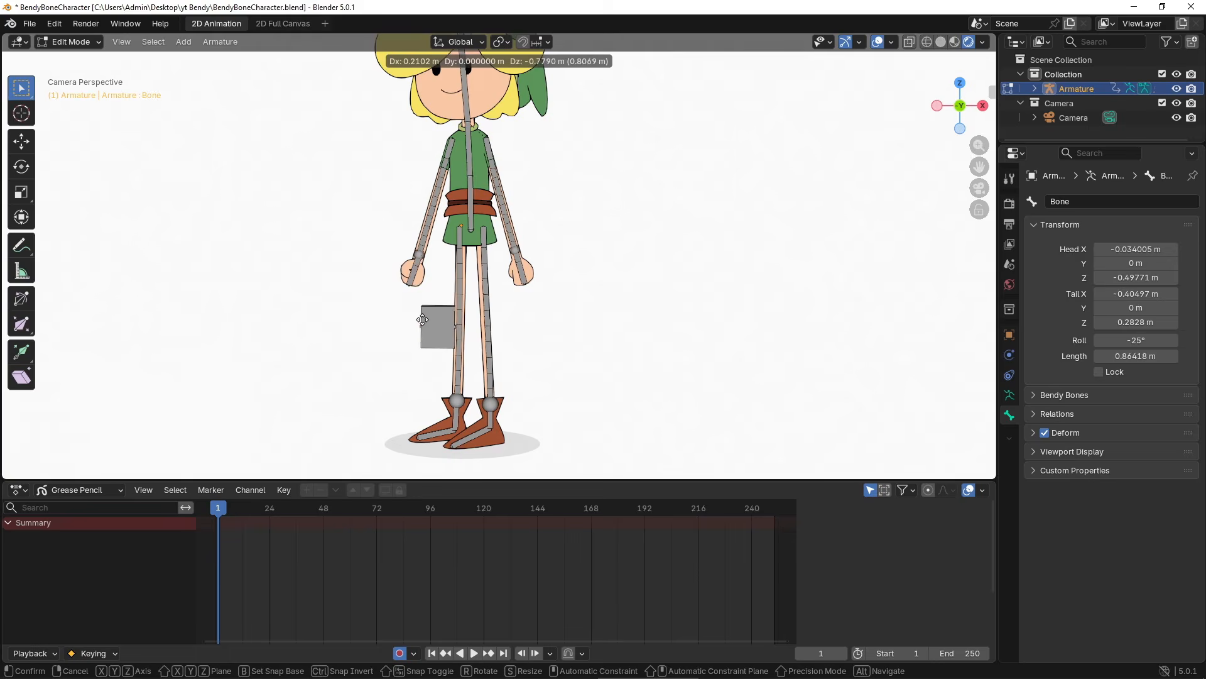
click(426, 320)
- Duplicate the short bone and place the copy beside it, farther from the right leg
click(426, 320)
key(shift+d)
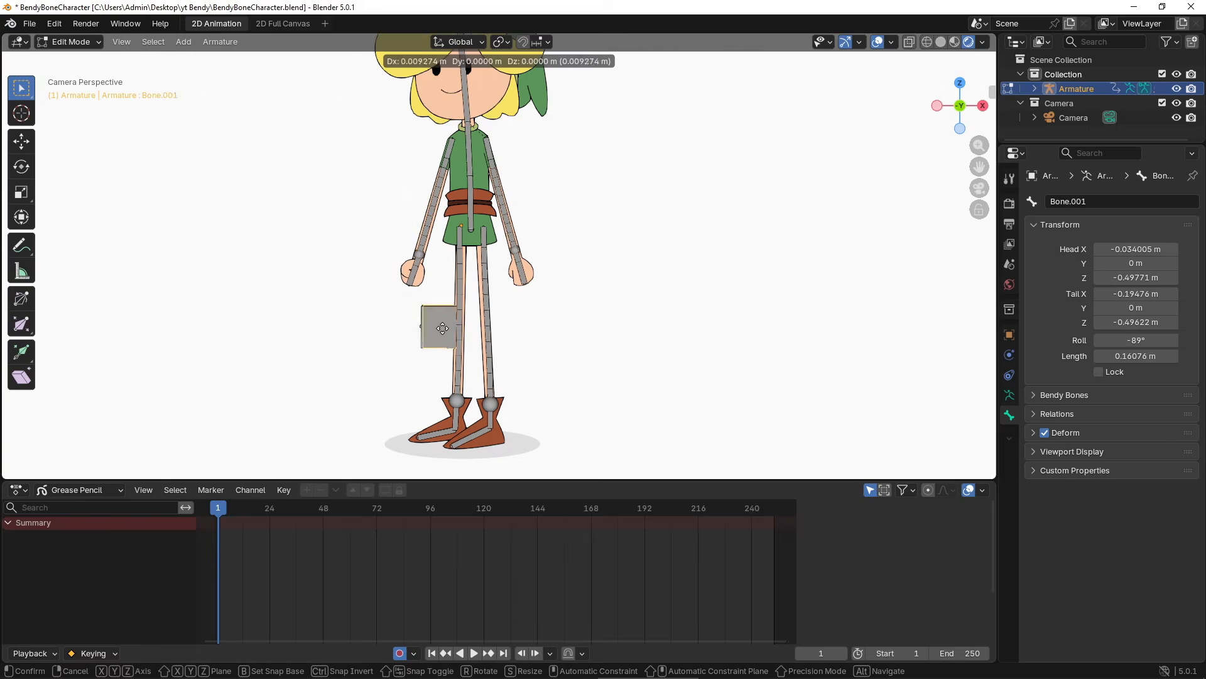
click(392, 328)
- Thin both short bones with Scale BBone to about 0.26
click(438, 327)
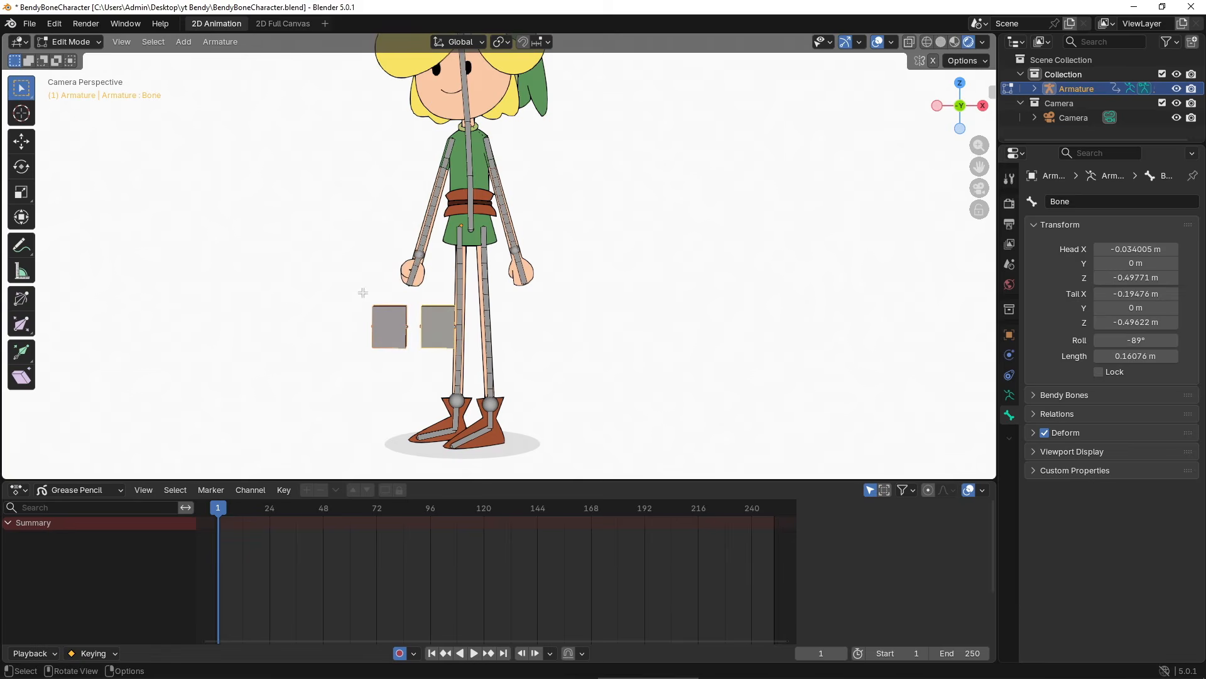
click(220, 42)
mouse_move(238, 59)
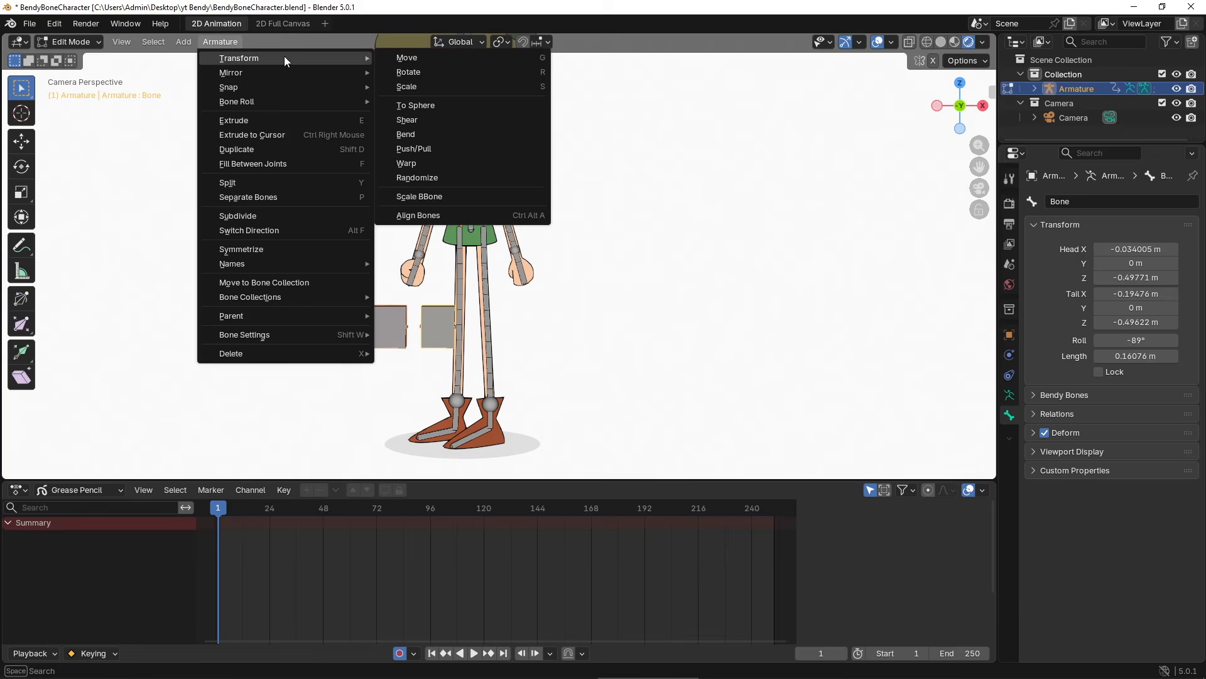
click(452, 196)
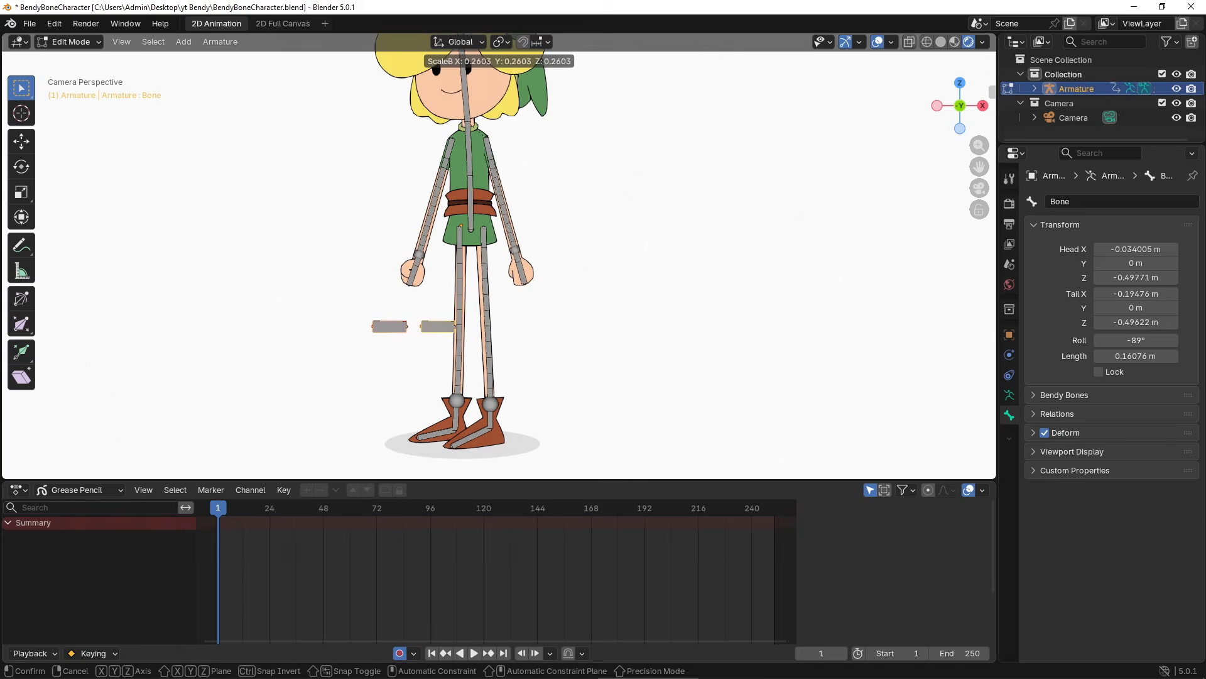
click(415, 296)
- In Pose Mode, give the short bone nearest the leg a Copy Location constraint targeting Bone.001 of the Armature
click(441, 327)
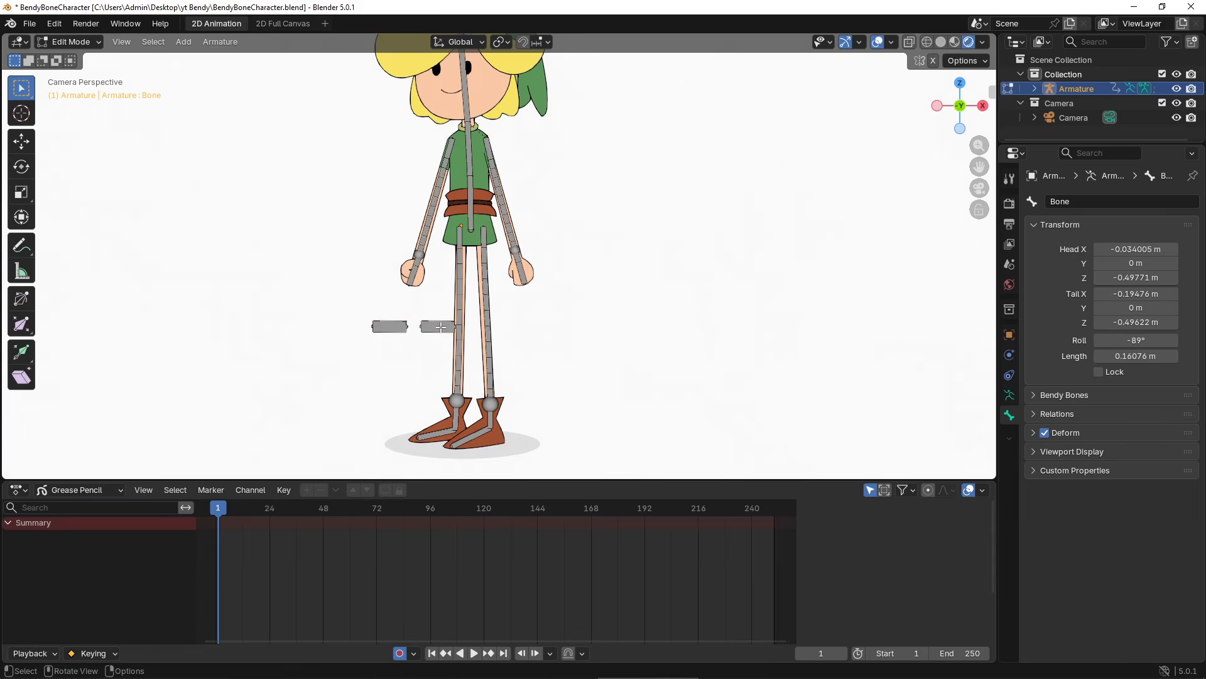
key(ctrl+Tab)
click(441, 363)
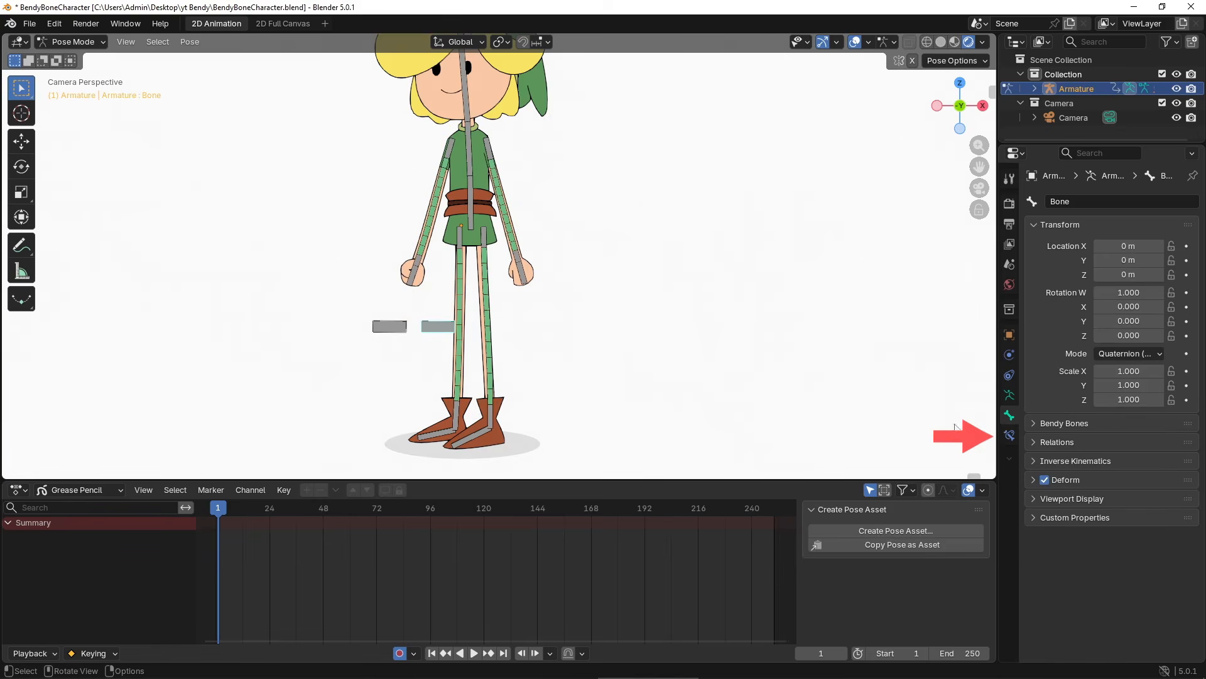
click(1009, 435)
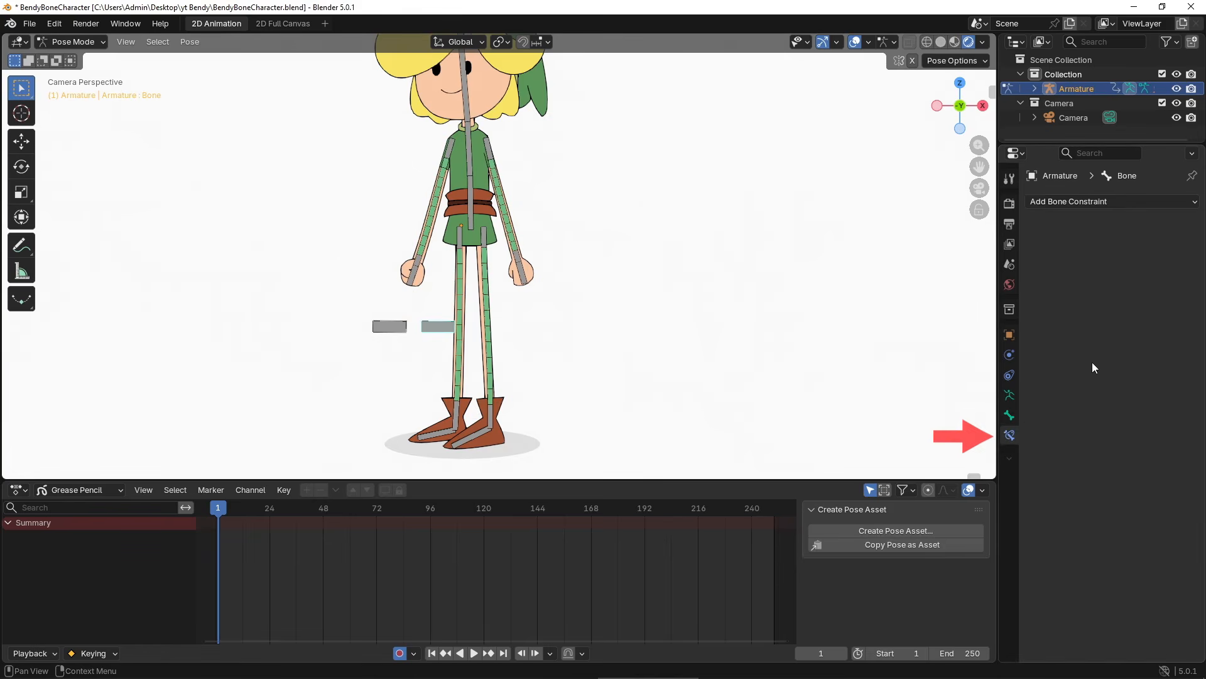
click(1125, 204)
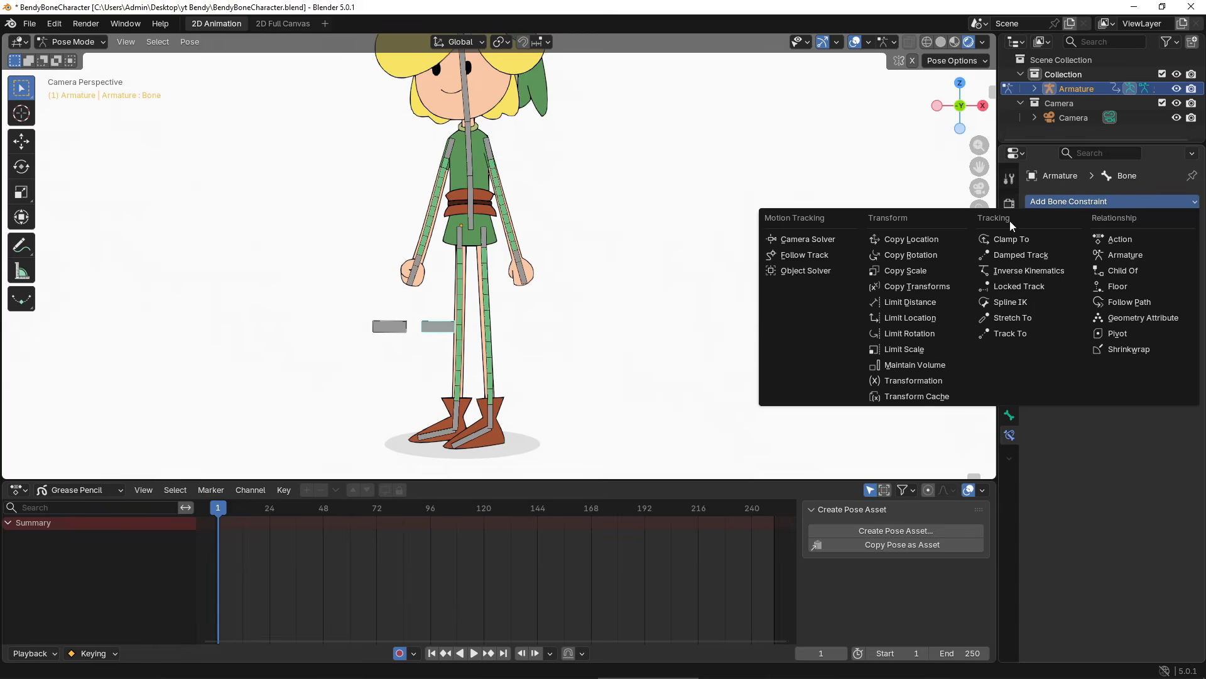
click(911, 239)
click(1171, 246)
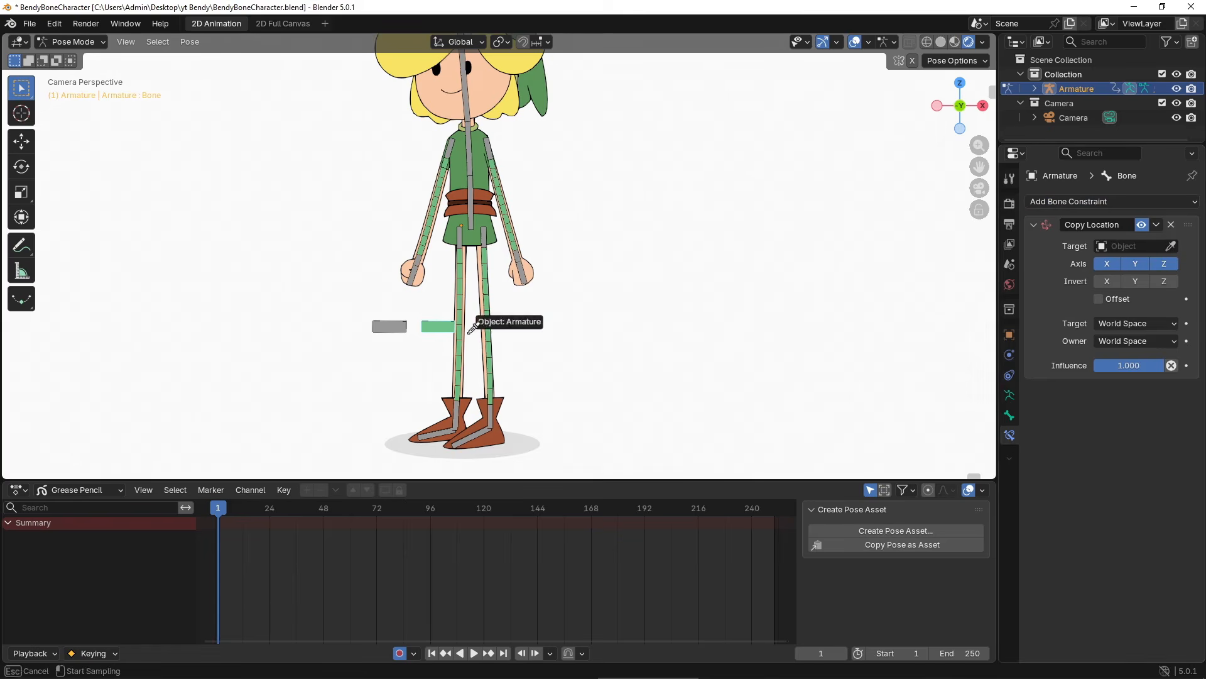
click(468, 325)
click(1172, 263)
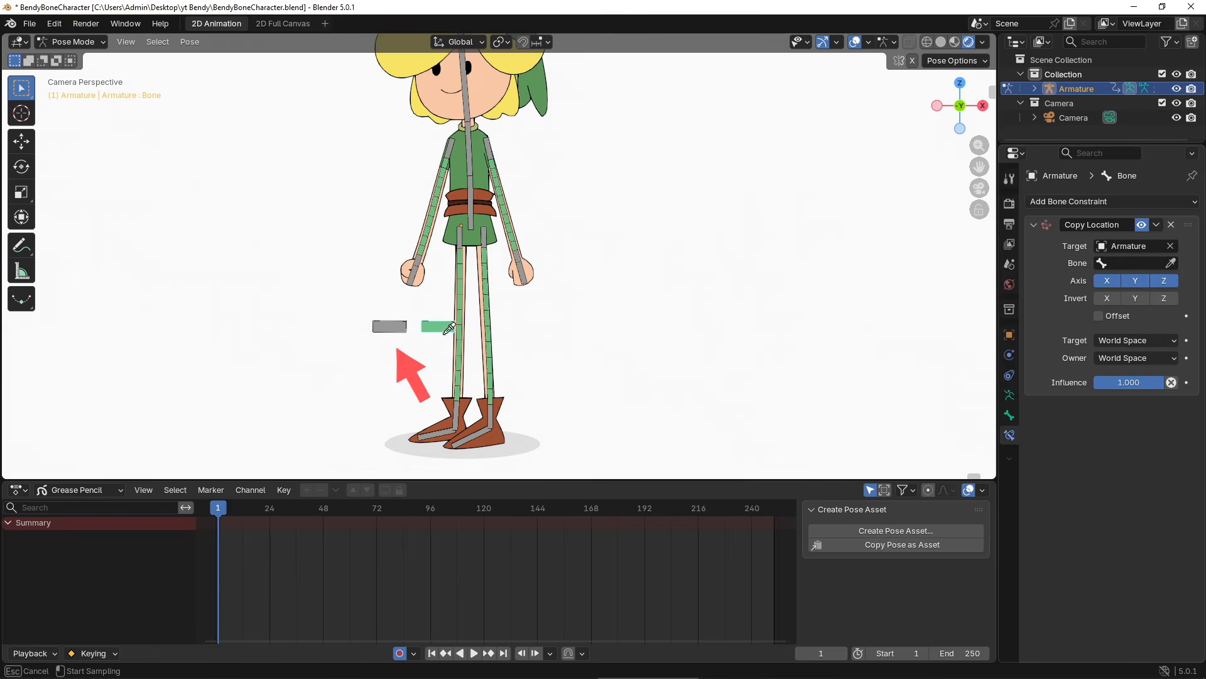
click(395, 328)
- Enable Offset on the short bone's Copy Location constraint and move the bone about 0.31 m in X and 0.50 m in Z, back to the leg's middle
scroll(567, 340, down, 3)
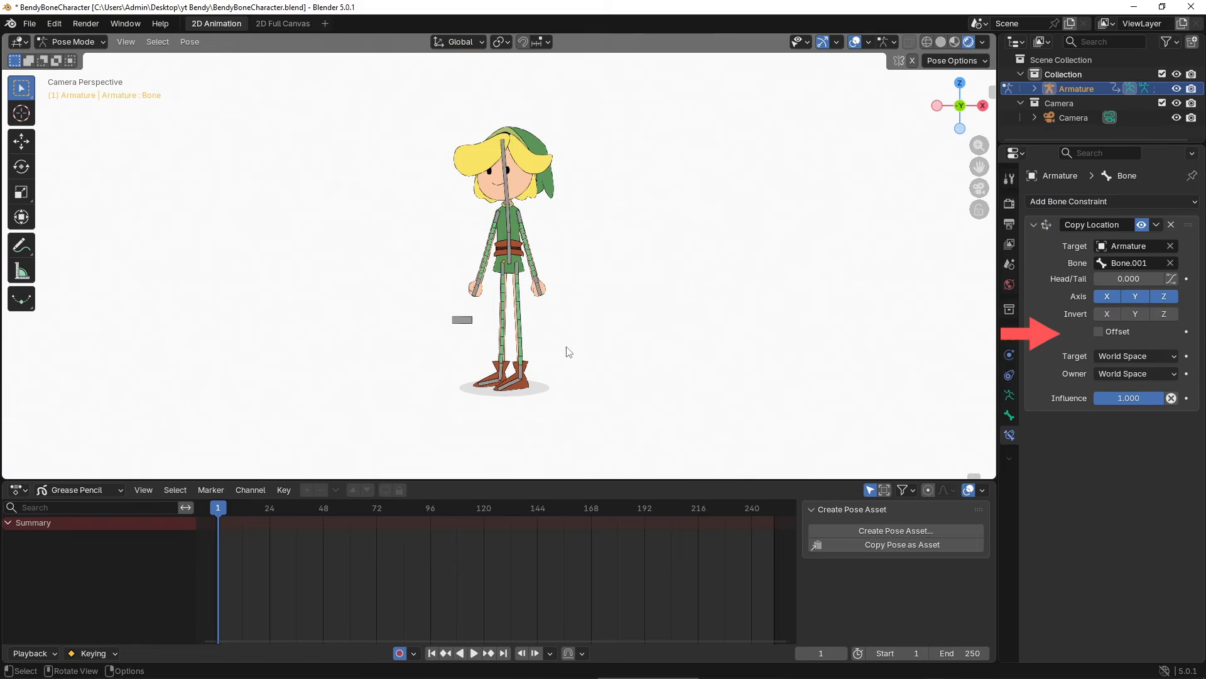
click(1099, 331)
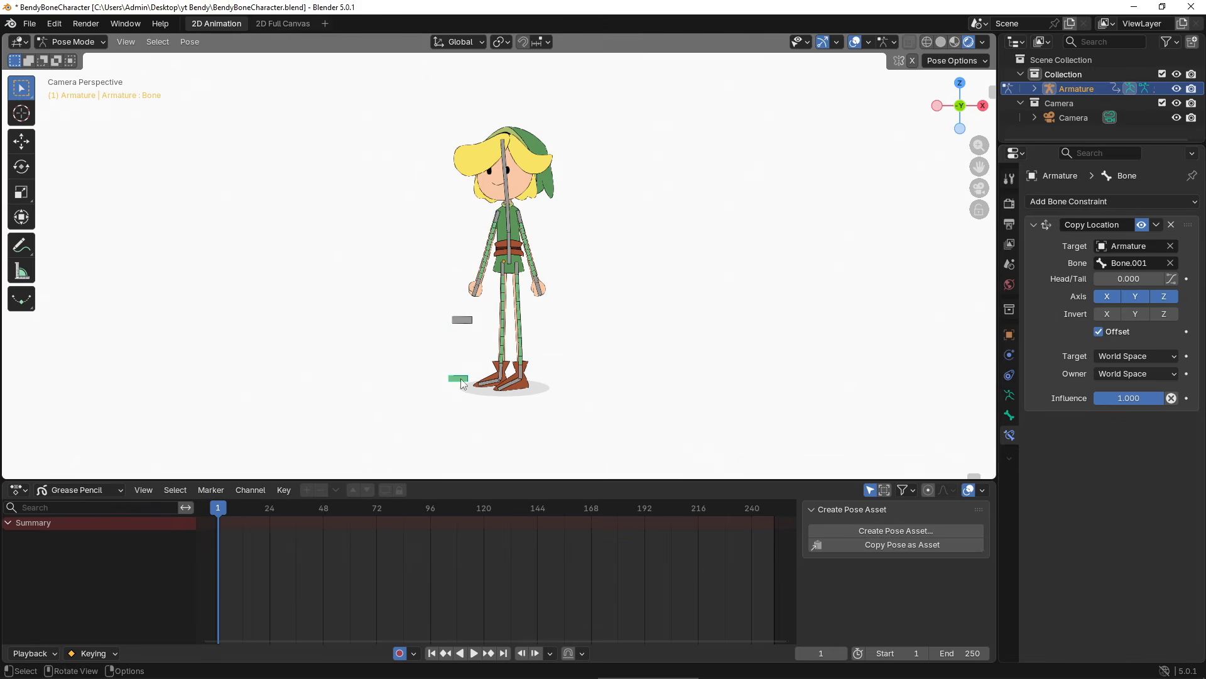
key(g)
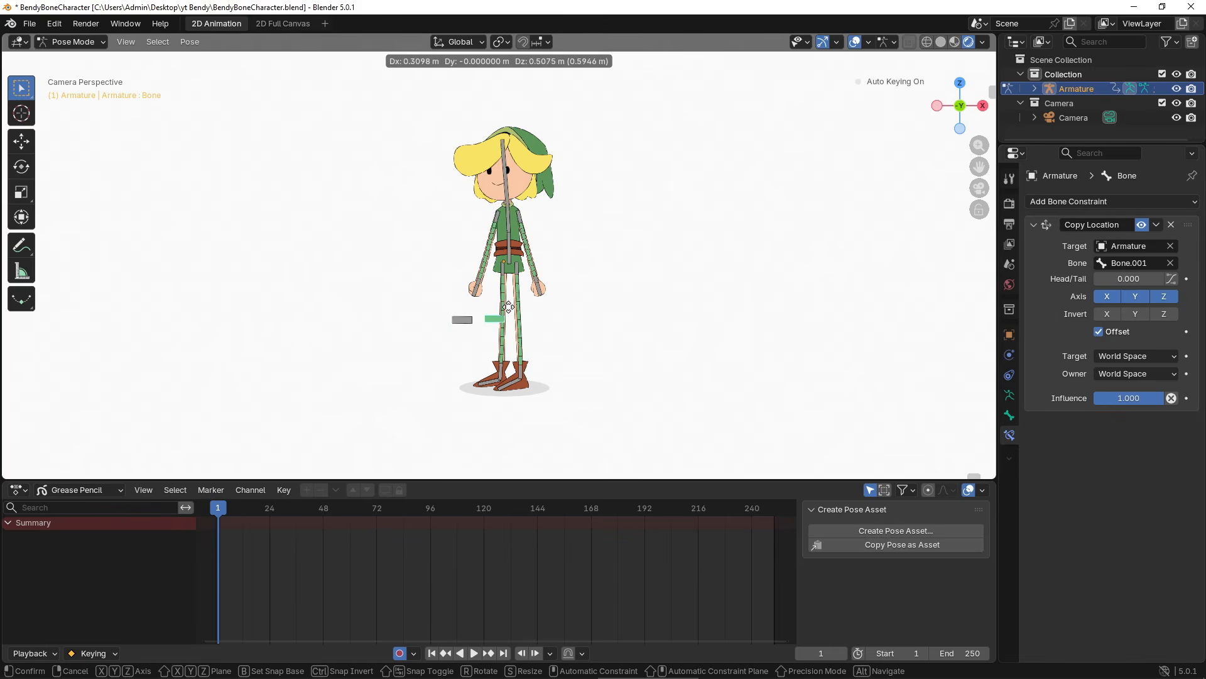
click(509, 306)
scroll(508, 306, up, 2)
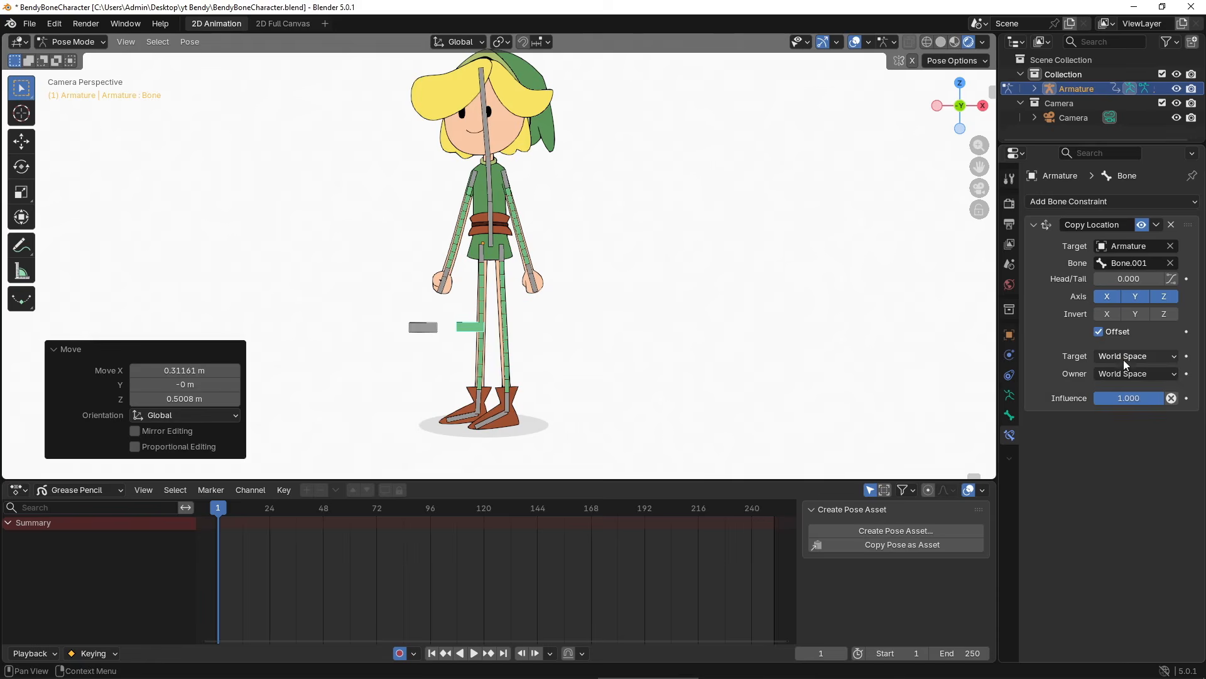
- Set the Target and Owner spaces of this Copy Location constraint to Pose Space
click(1124, 357)
click(1111, 407)
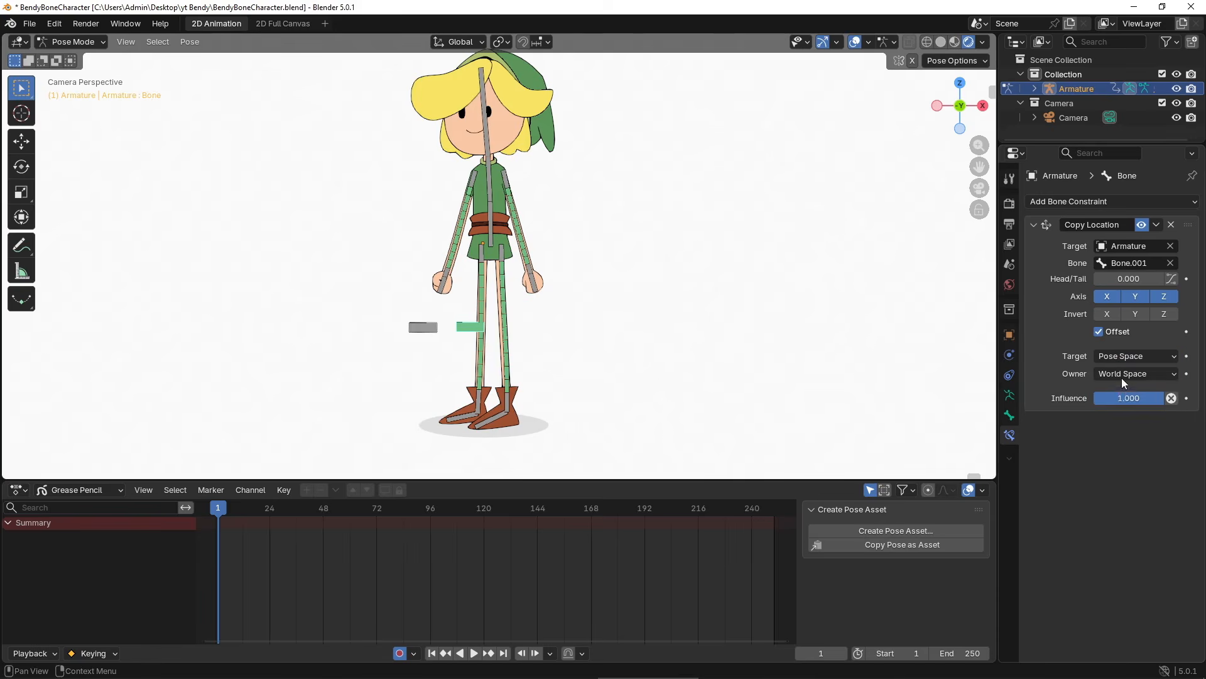
click(1122, 375)
click(1114, 423)
- Give Bone.001, the outer short bone, a Copy Location constraint targeting the RLLegHandle bone of the Armature
click(430, 331)
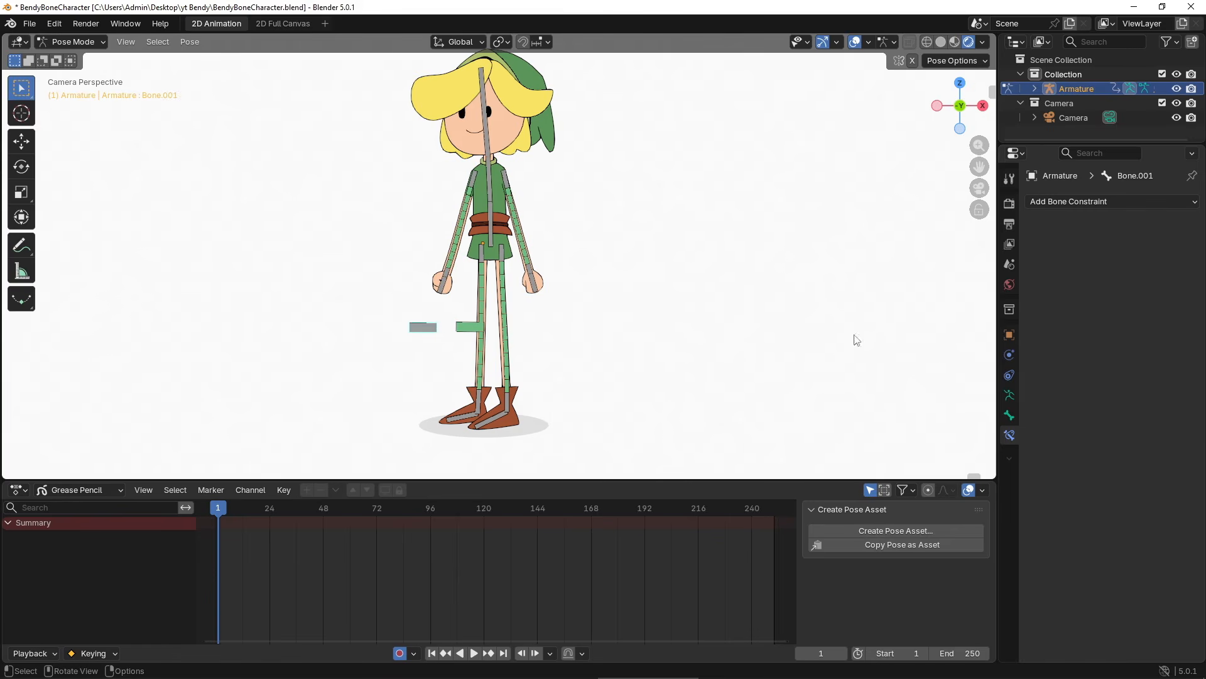
click(1096, 203)
click(888, 240)
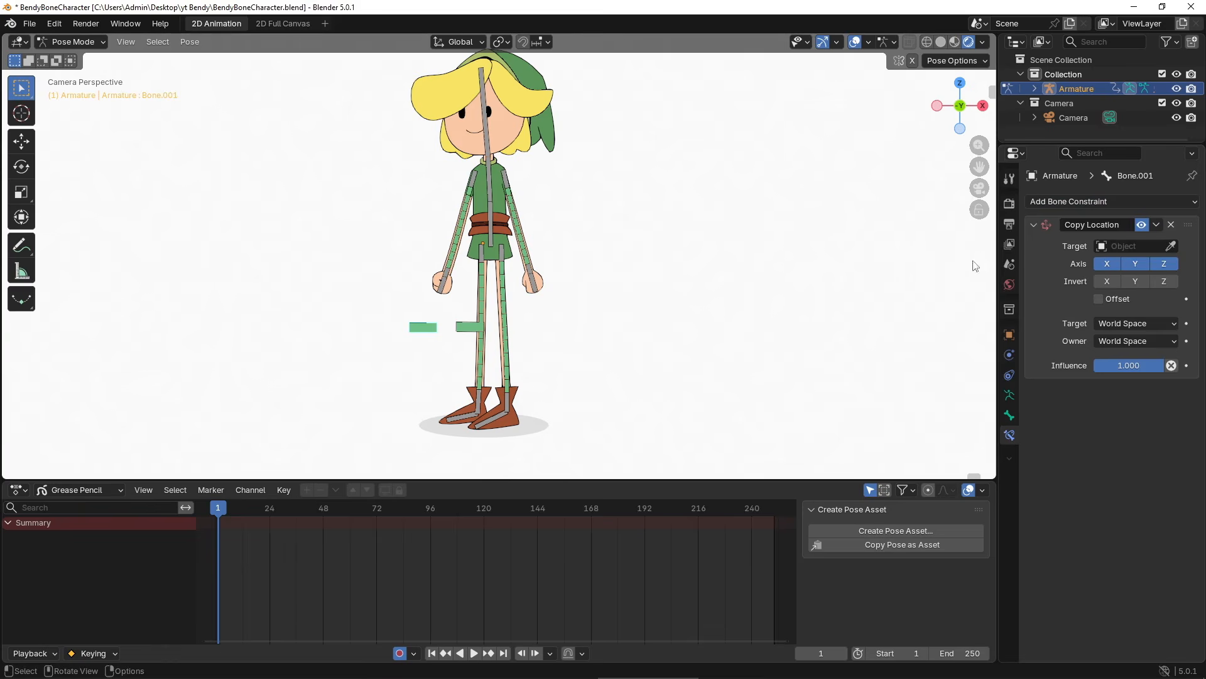
click(1173, 245)
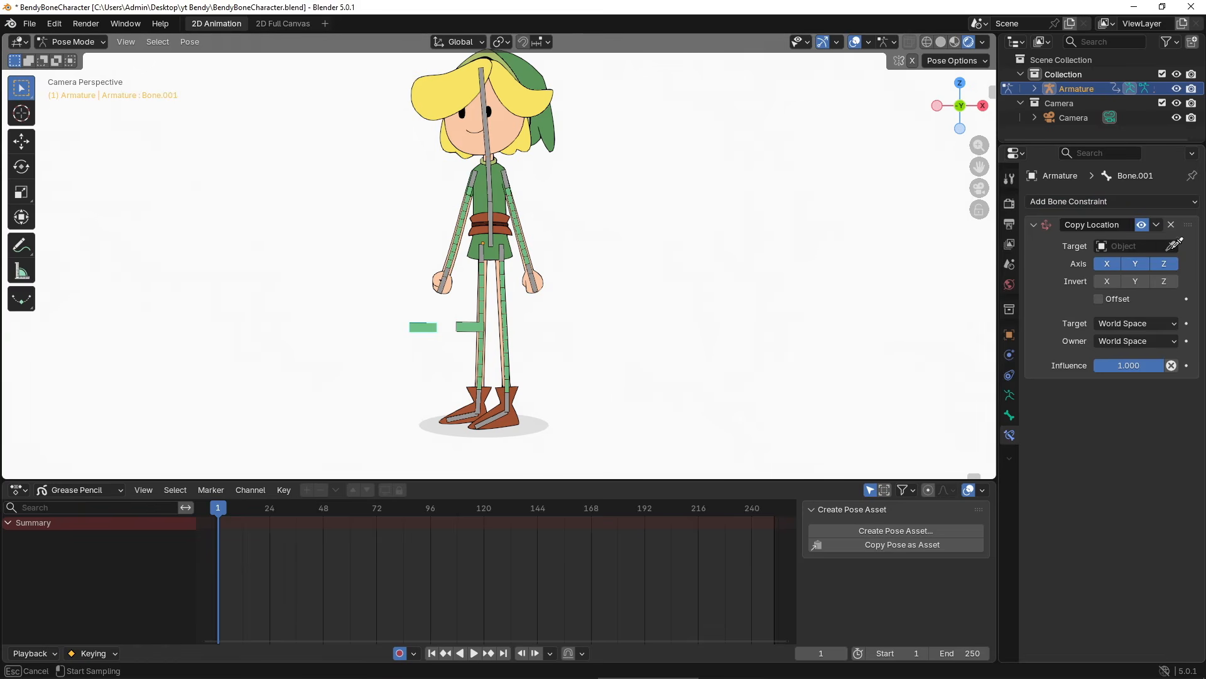
click(499, 332)
click(1170, 263)
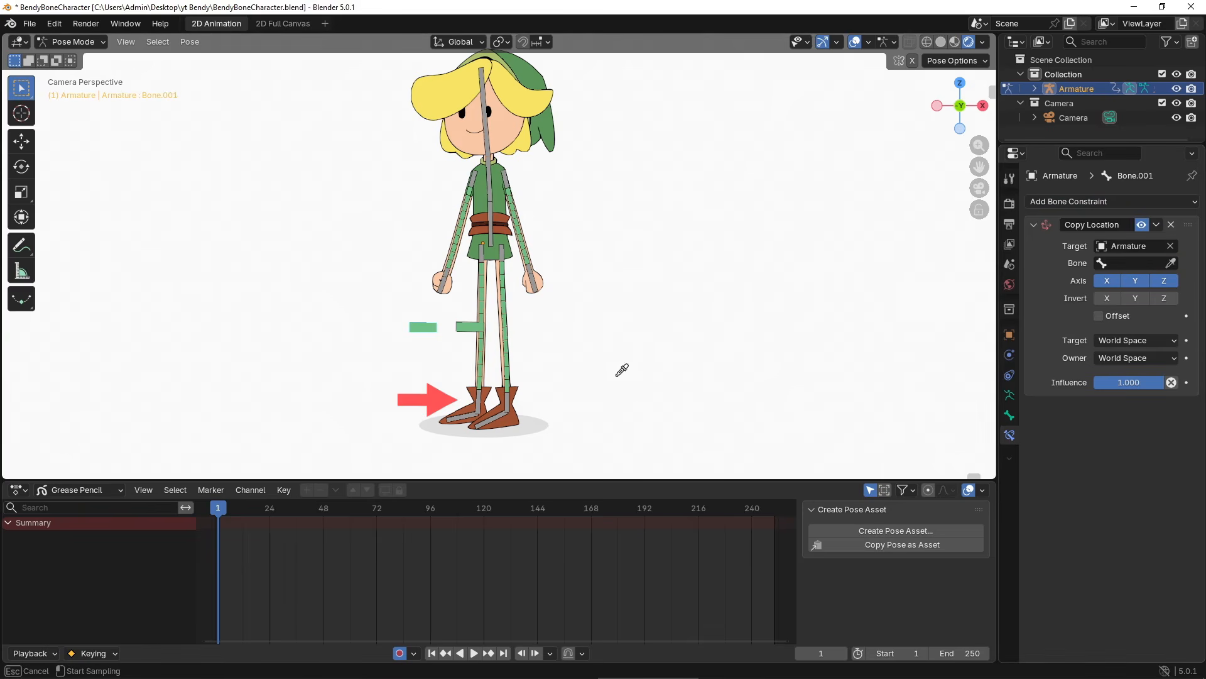
click(486, 394)
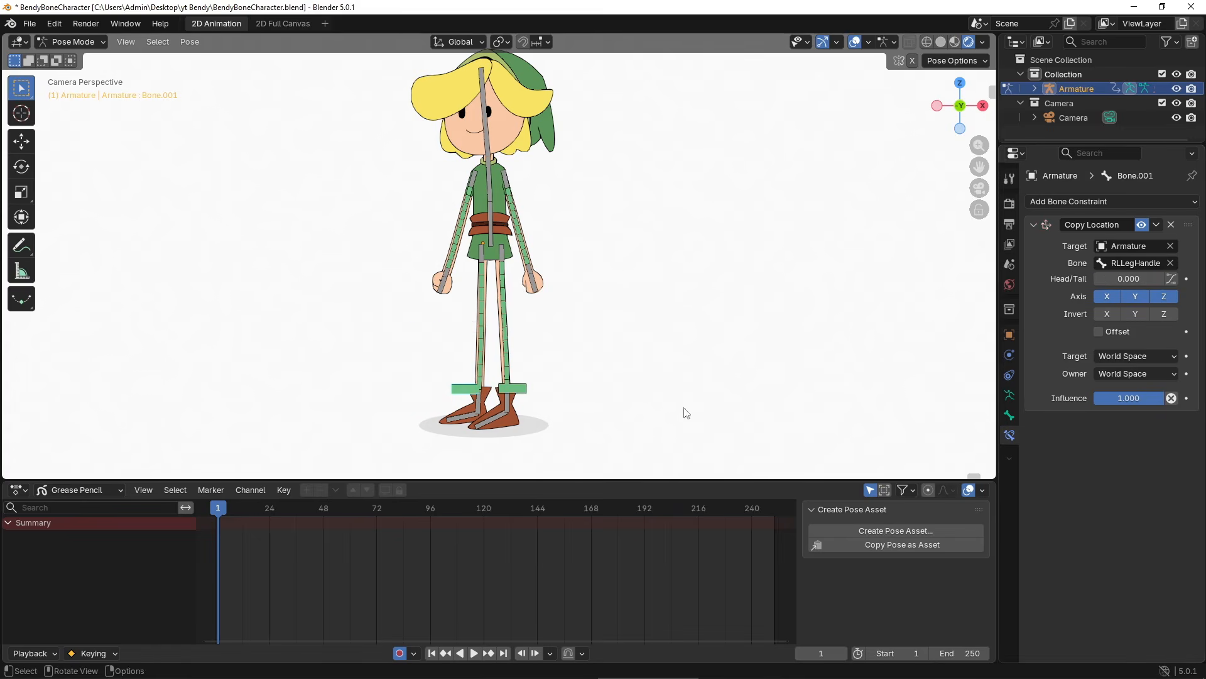
- Enable Offset on Bone.001's Copy Location constraint and move both short bones back beside the right leg's middle
click(1099, 331)
click(466, 471)
key(g)
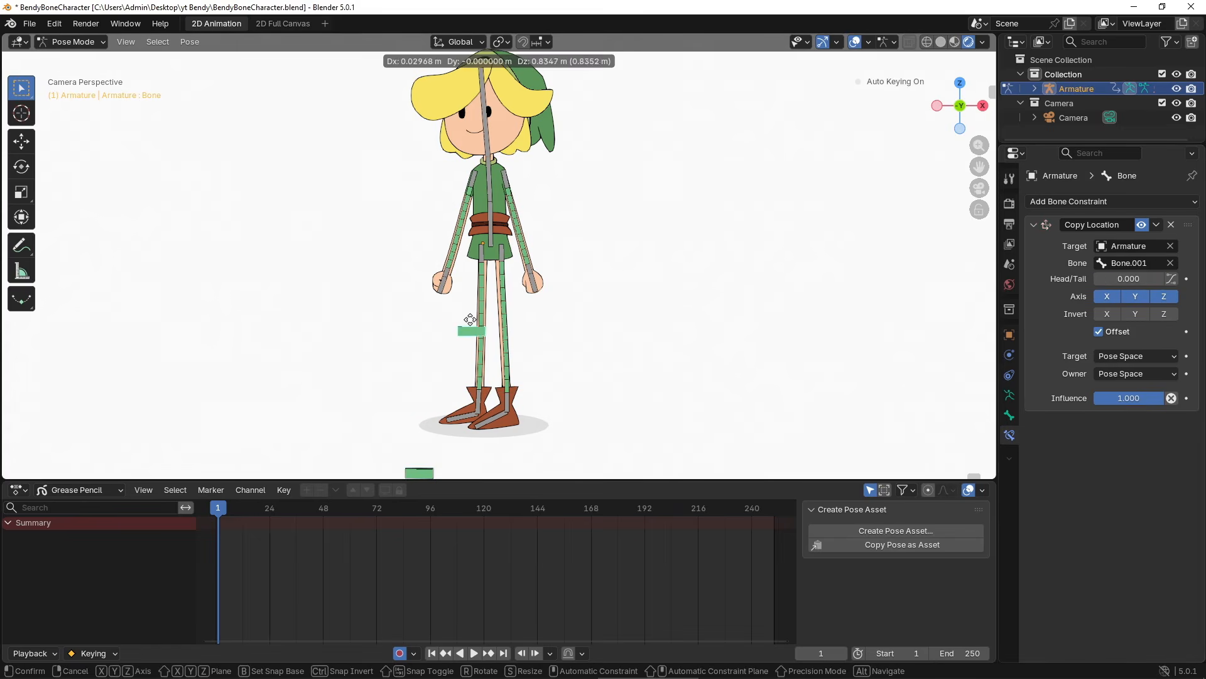
click(469, 321)
click(421, 471)
key(g)
click(435, 294)
click(475, 194)
key(g)
click(468, 340)
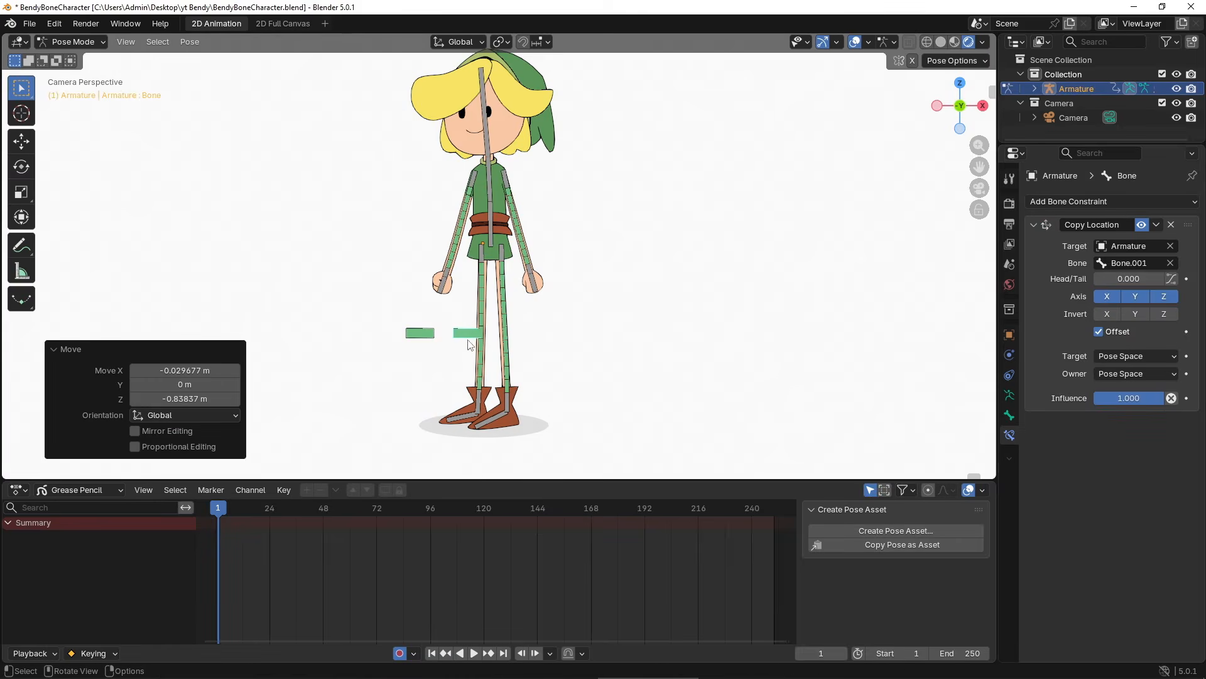
- Set Bone.001's Copy Location Target and Owner spaces to Pose Space
click(1118, 356)
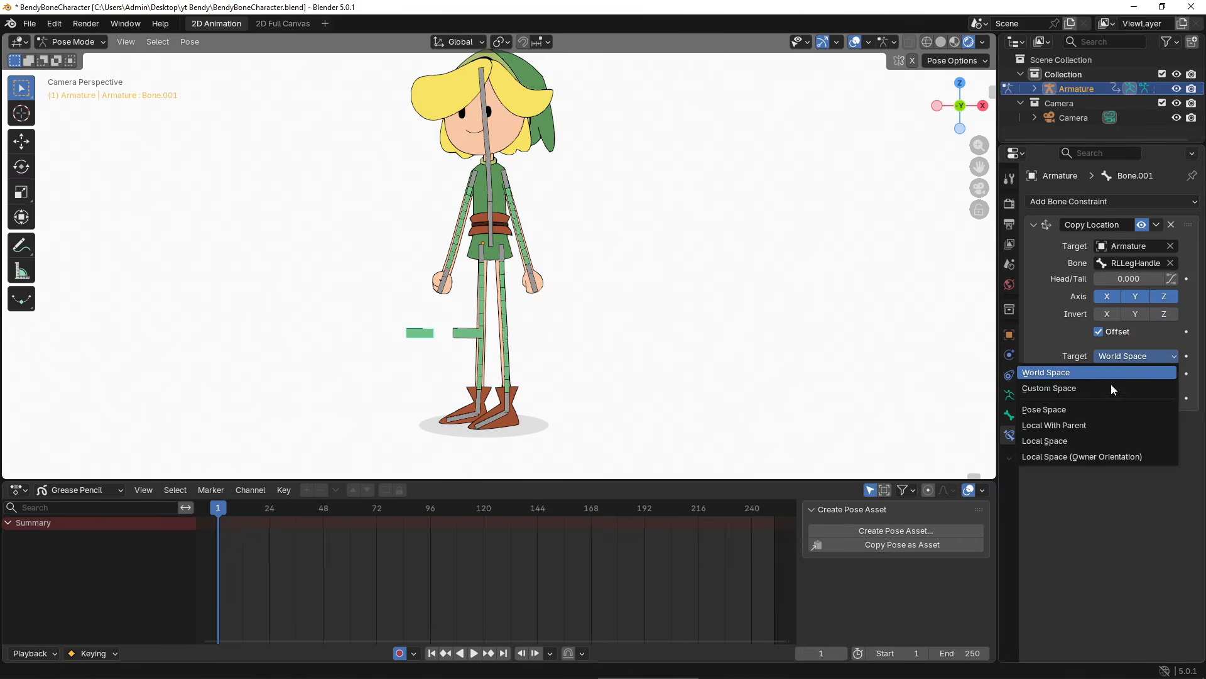
click(1112, 409)
click(1109, 373)
click(1110, 426)
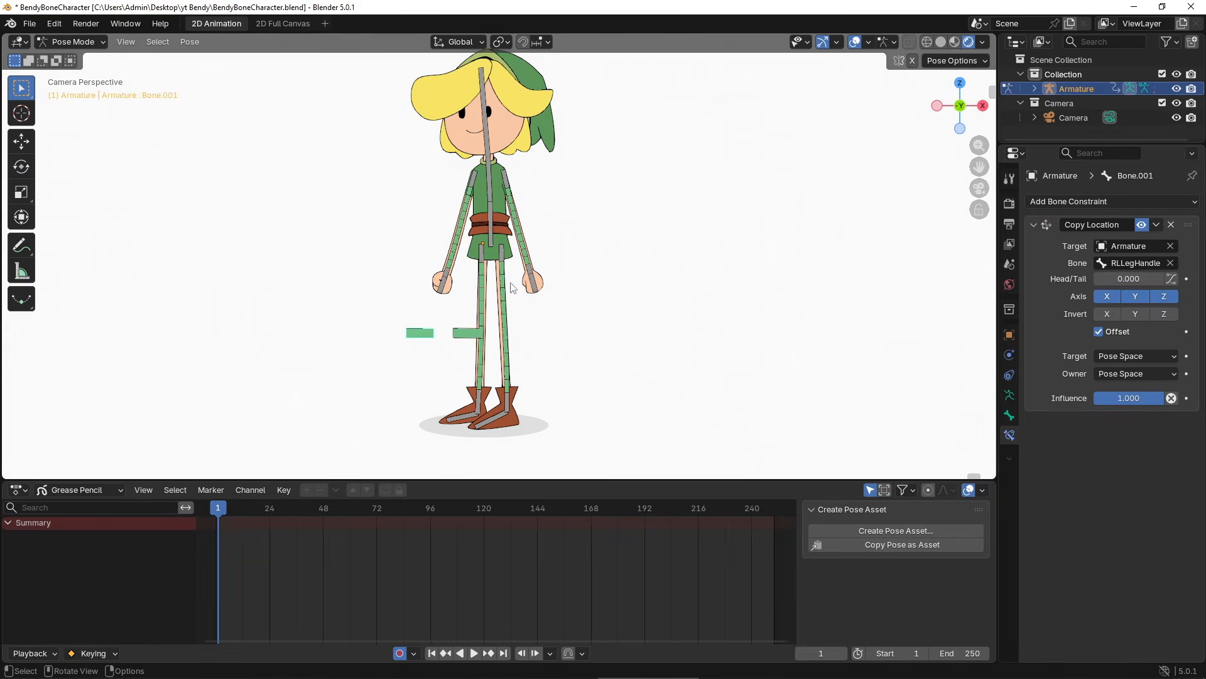
- Give RULegHandle a Locked Track constraint targeting the short bone named Bone in the Armature
click(484, 258)
click(1058, 202)
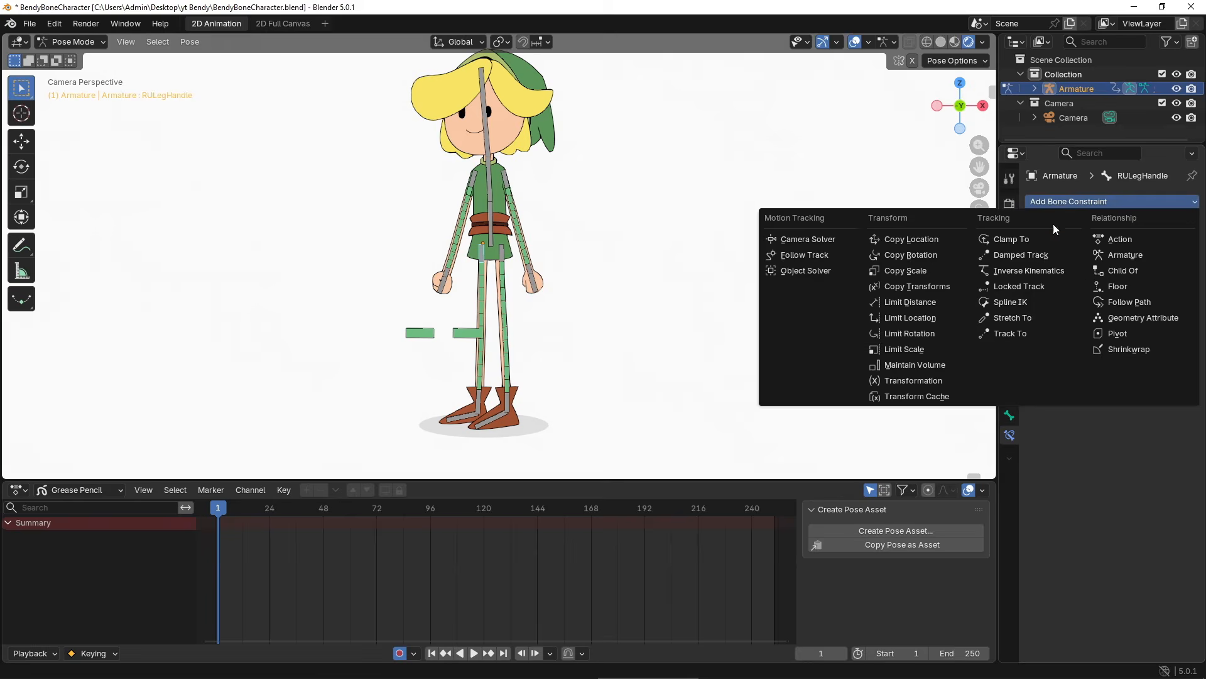
click(1031, 286)
click(1171, 245)
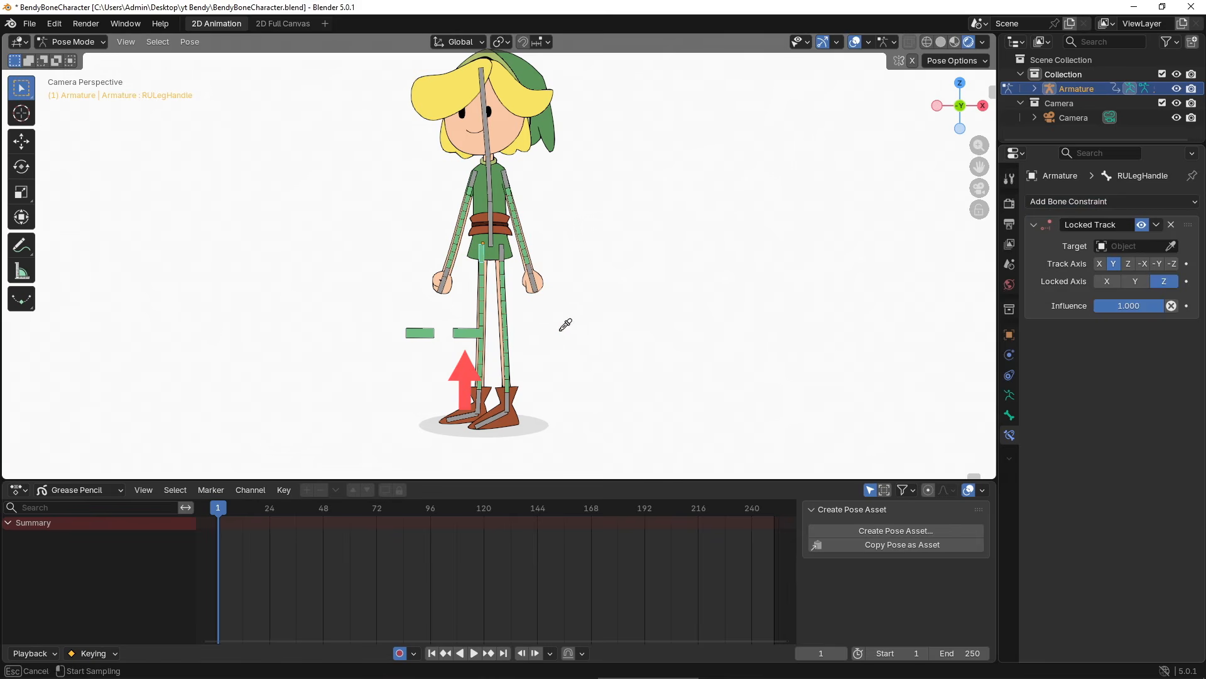
click(470, 348)
click(1170, 263)
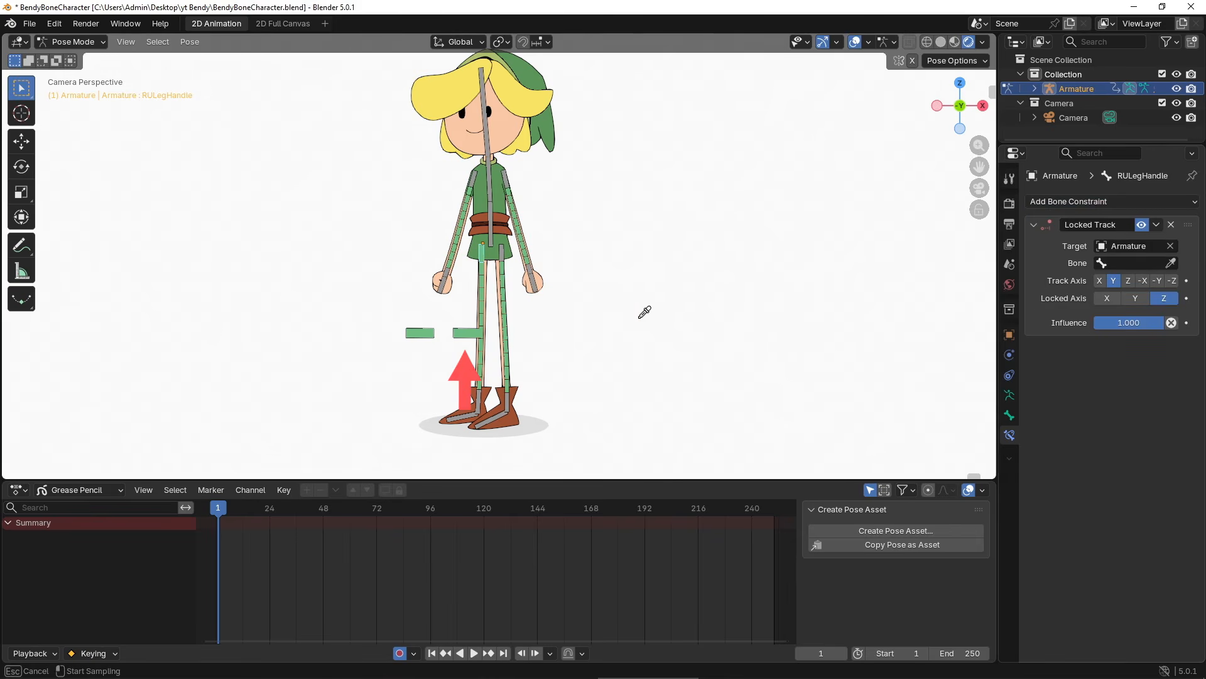
click(475, 329)
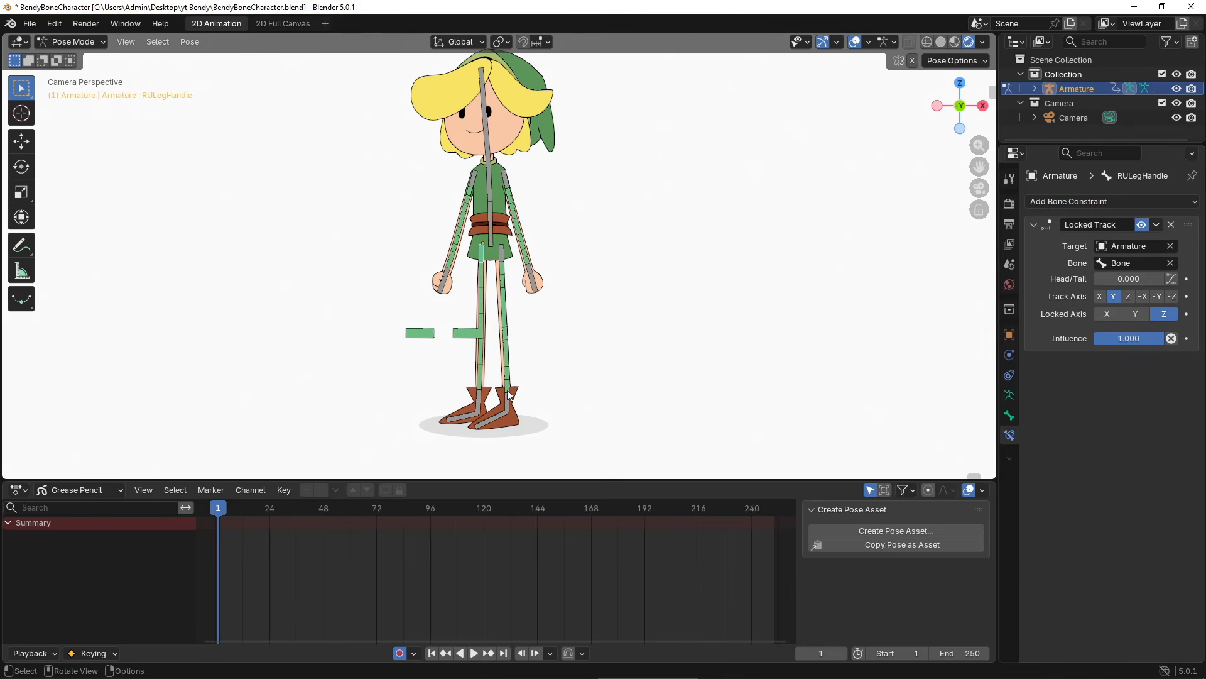
- Give RLLegHandle a Locked Track constraint targeting Bone of the Armature, with Track Axis set to -Y
click(480, 408)
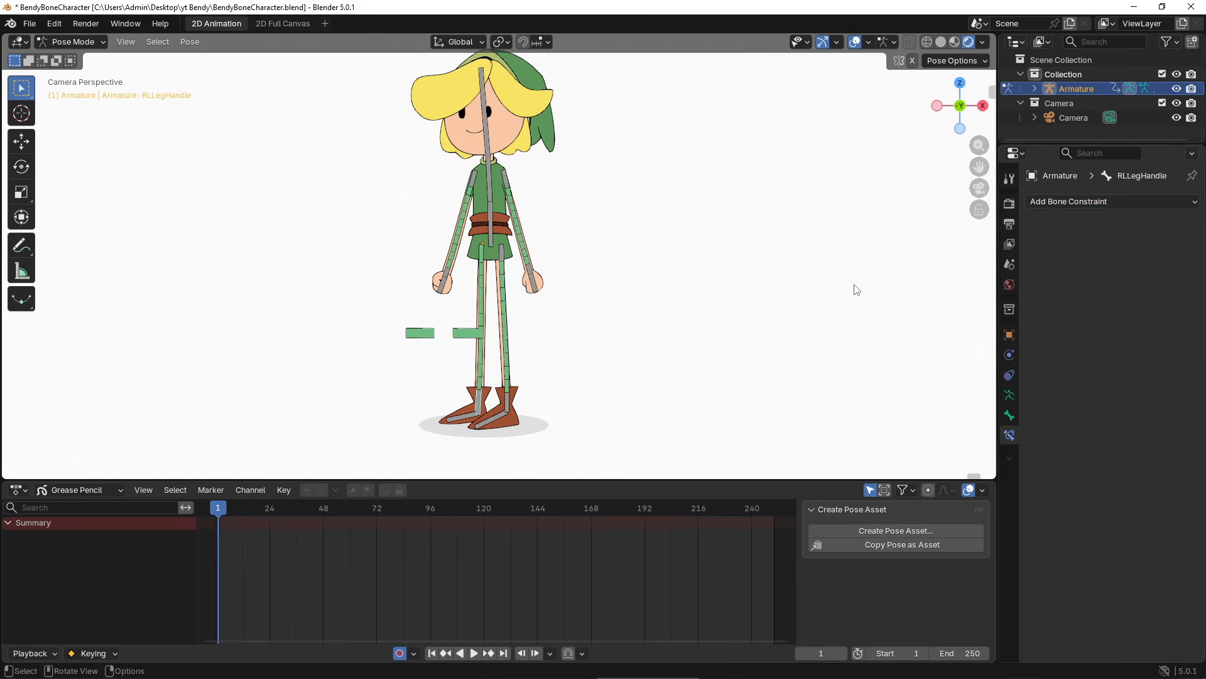
click(1056, 201)
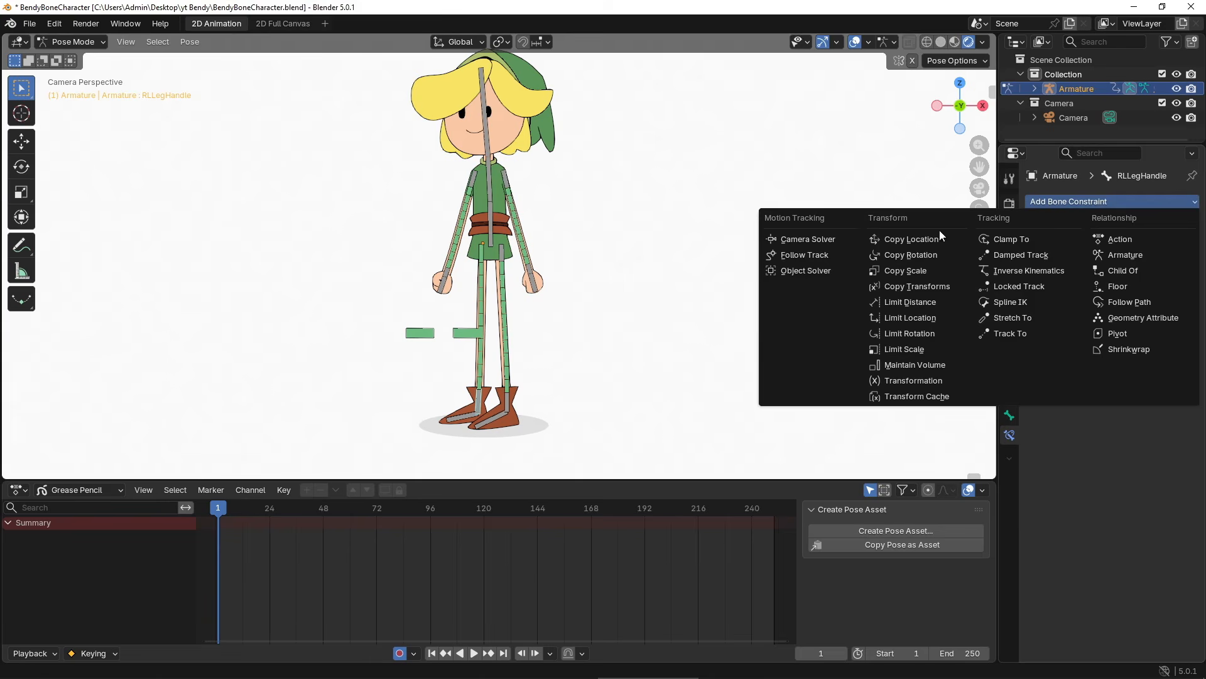
click(1031, 287)
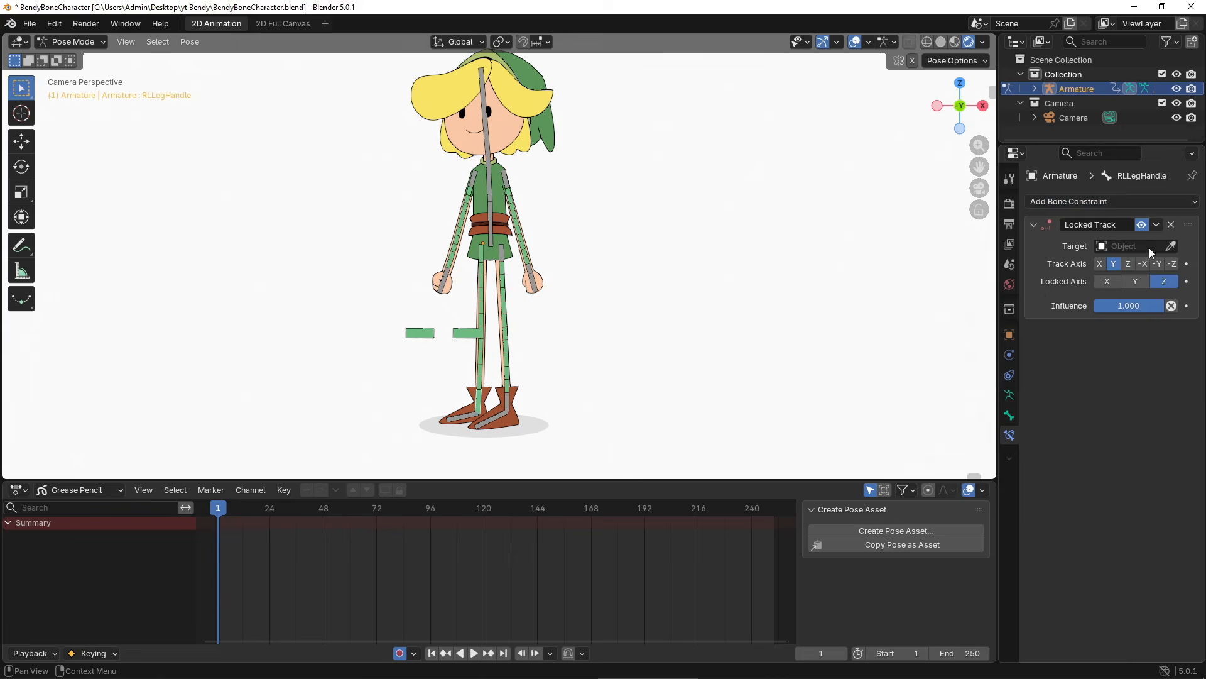
click(1171, 246)
click(484, 330)
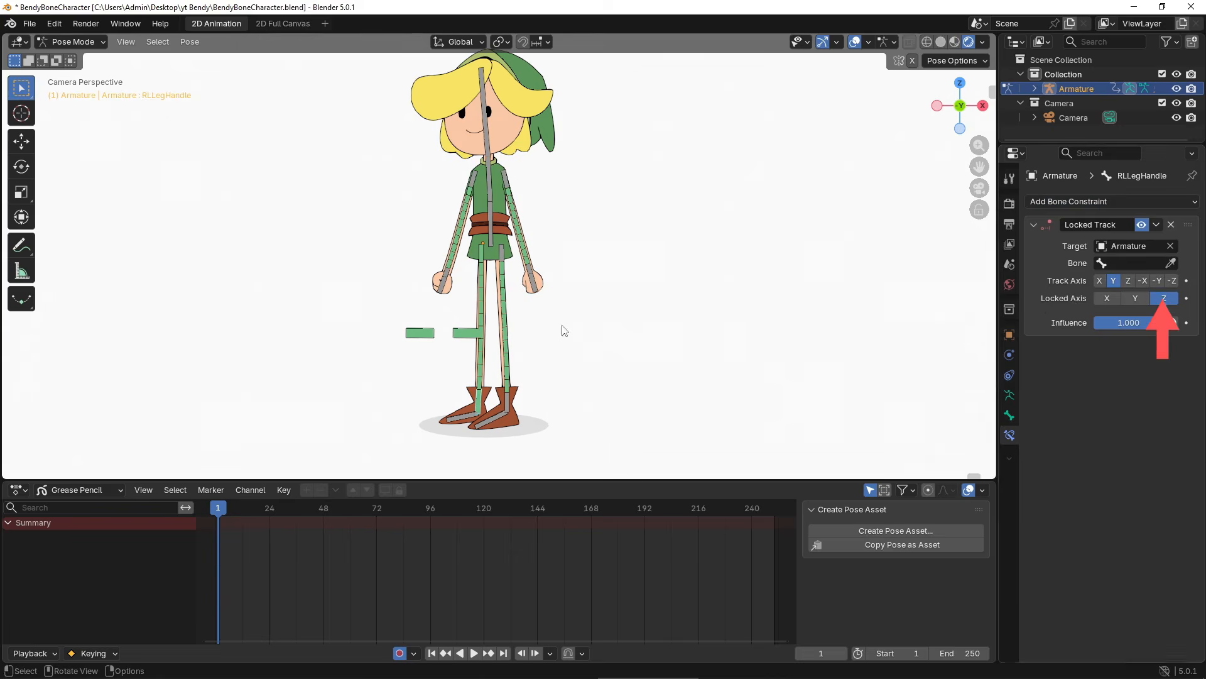
click(1170, 262)
click(477, 319)
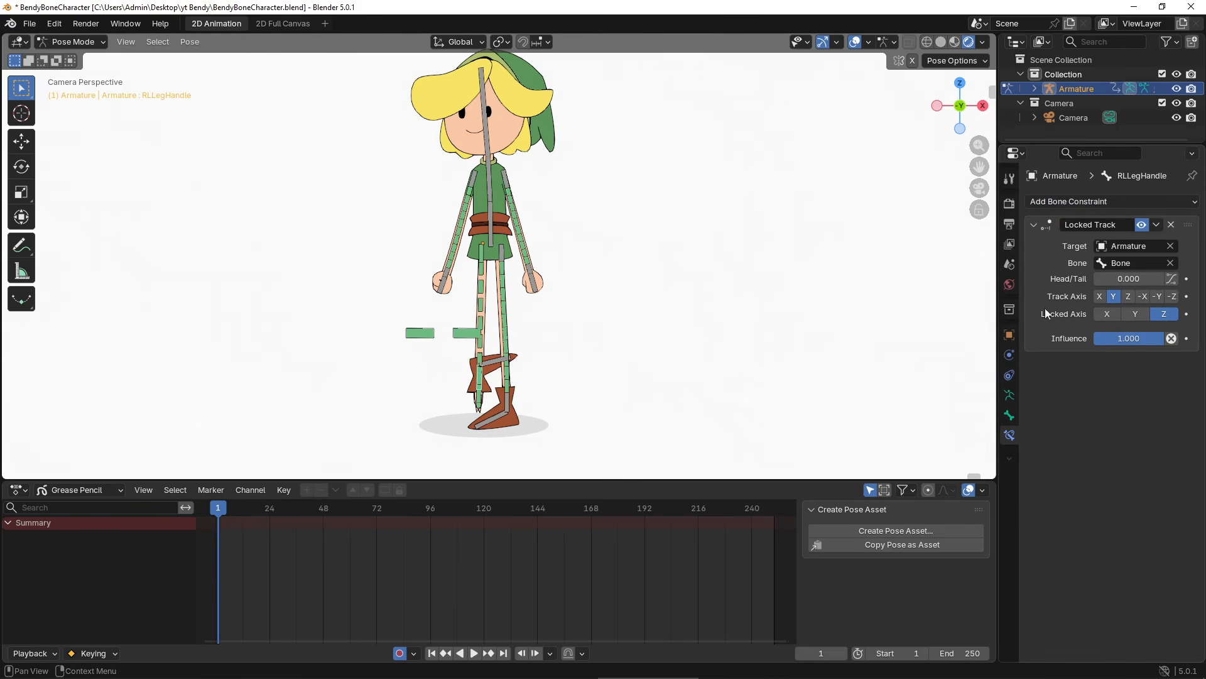
click(1156, 296)
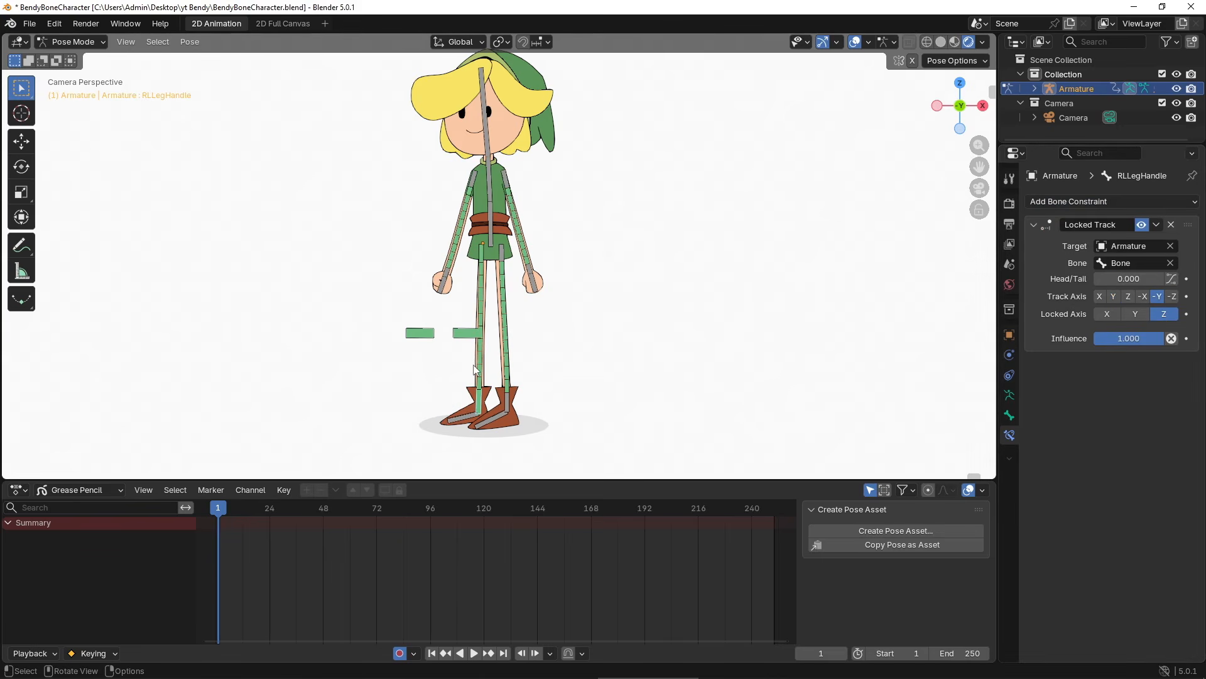
- Test the right leg by moving RLLegHandle about -0.16 m in X and 0.09 m in Z, then Bone.001 outward and up to bend it
click(424, 337)
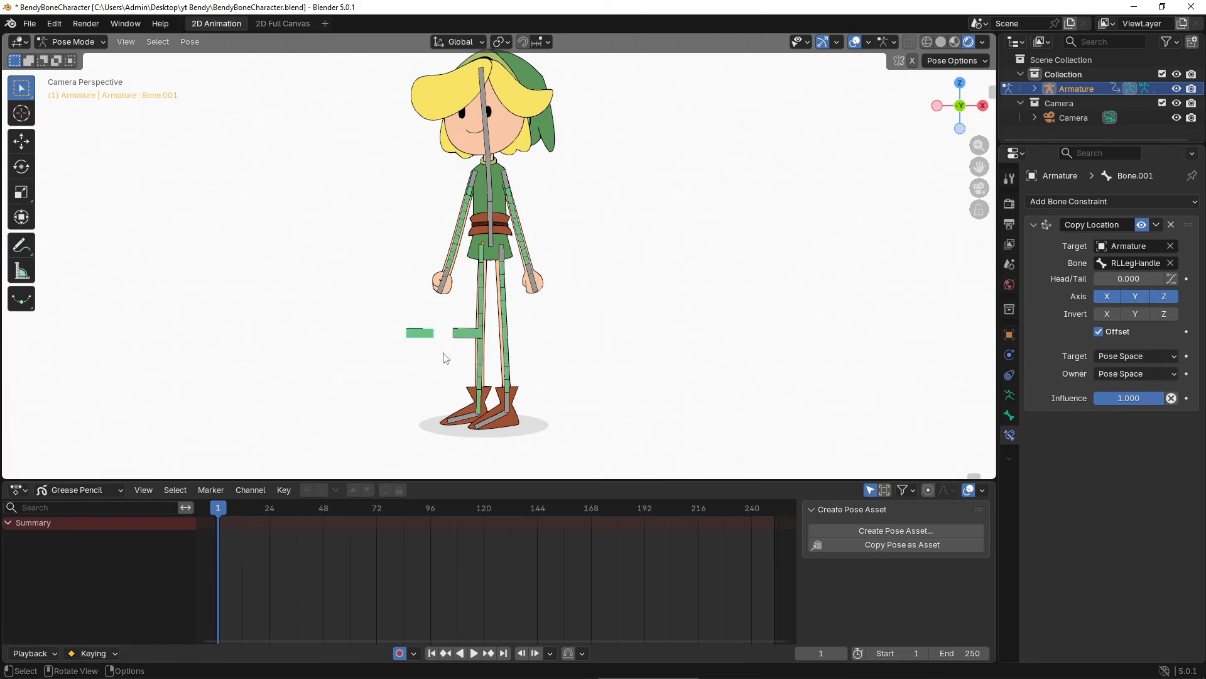
key(g)
click(443, 352)
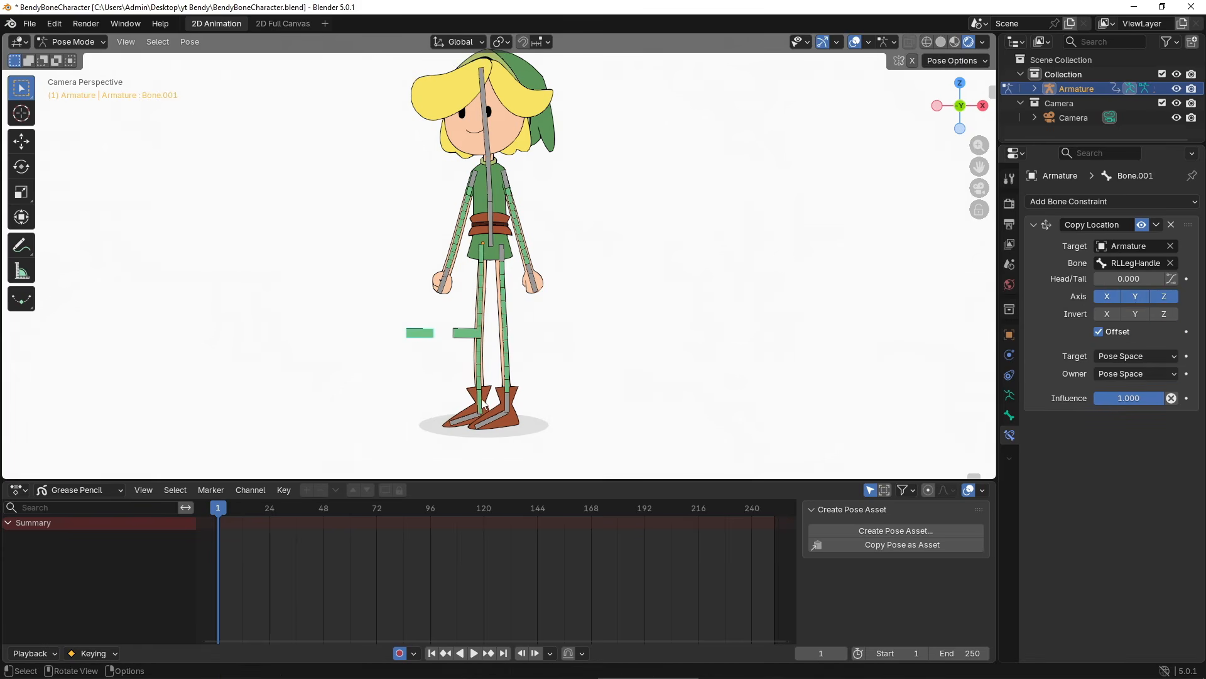
key(g)
click(446, 384)
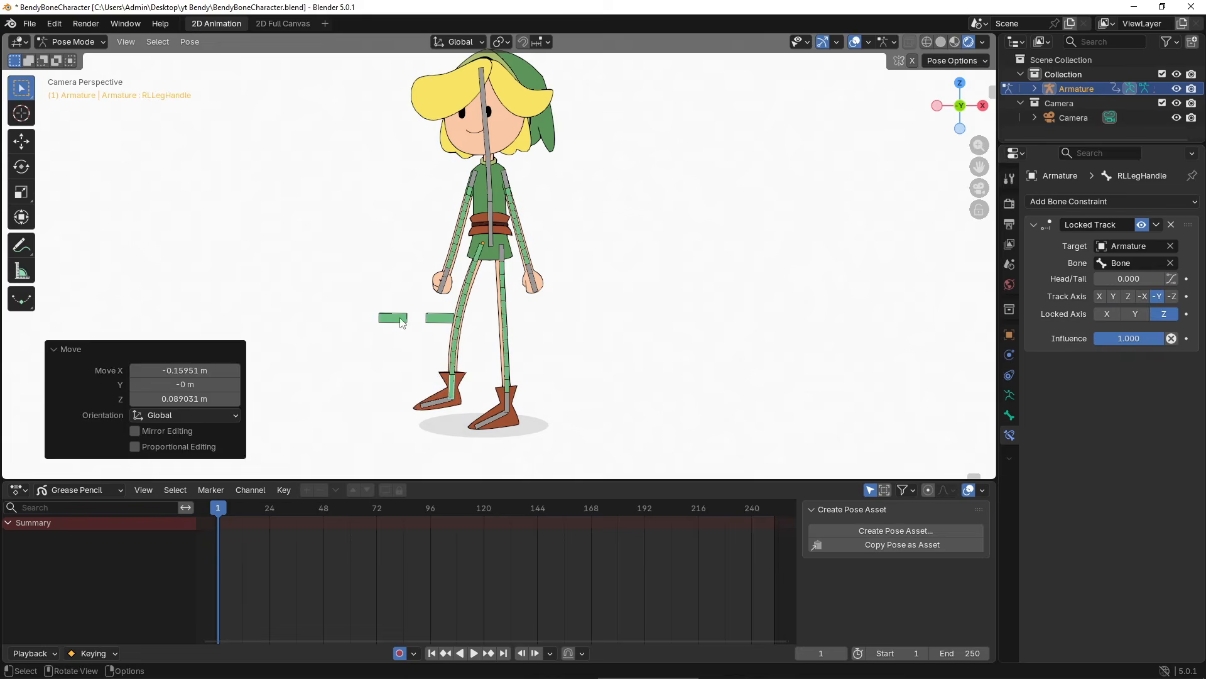
key(g)
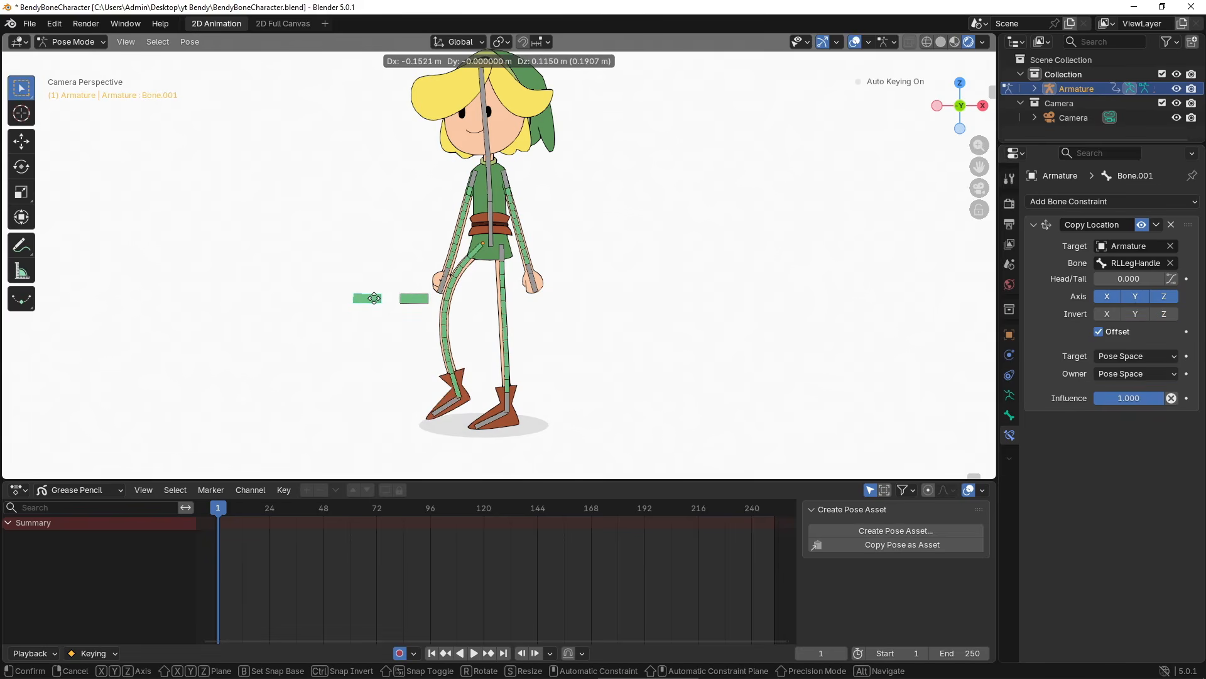
click(375, 305)
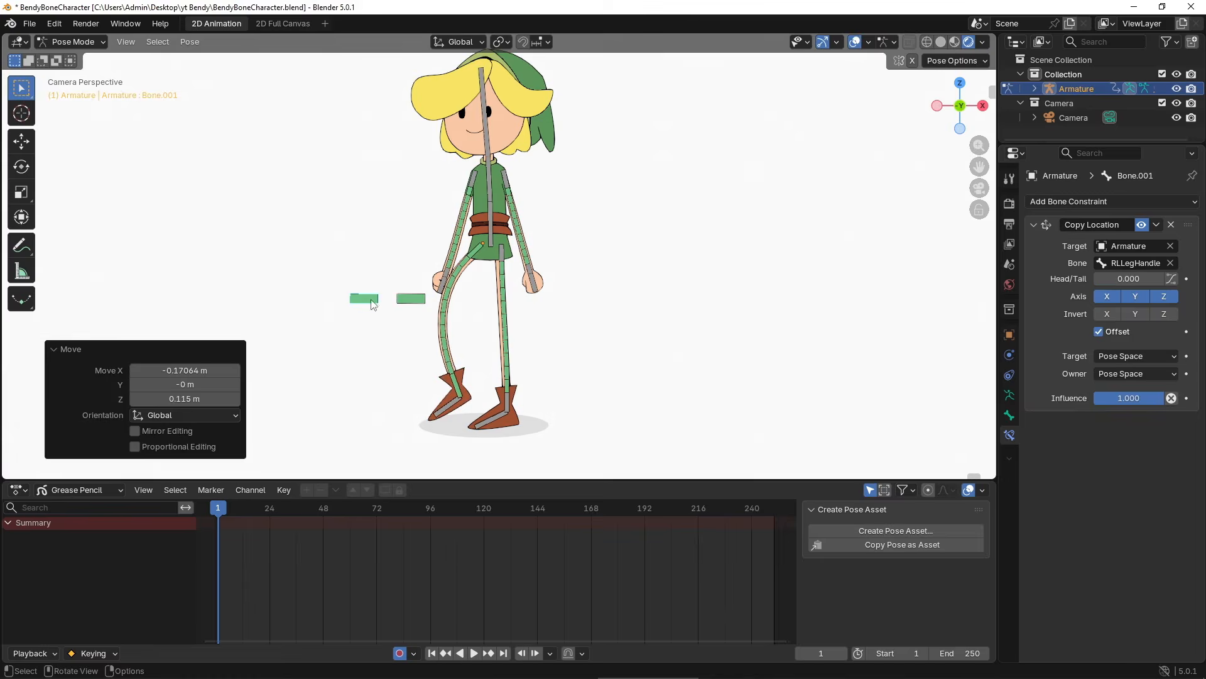
- Lower RLLegHandle about 0.09 m and move Bone.001 about 0.19 m in X toward the leg to straighten it
click(460, 387)
key(g)
click(414, 330)
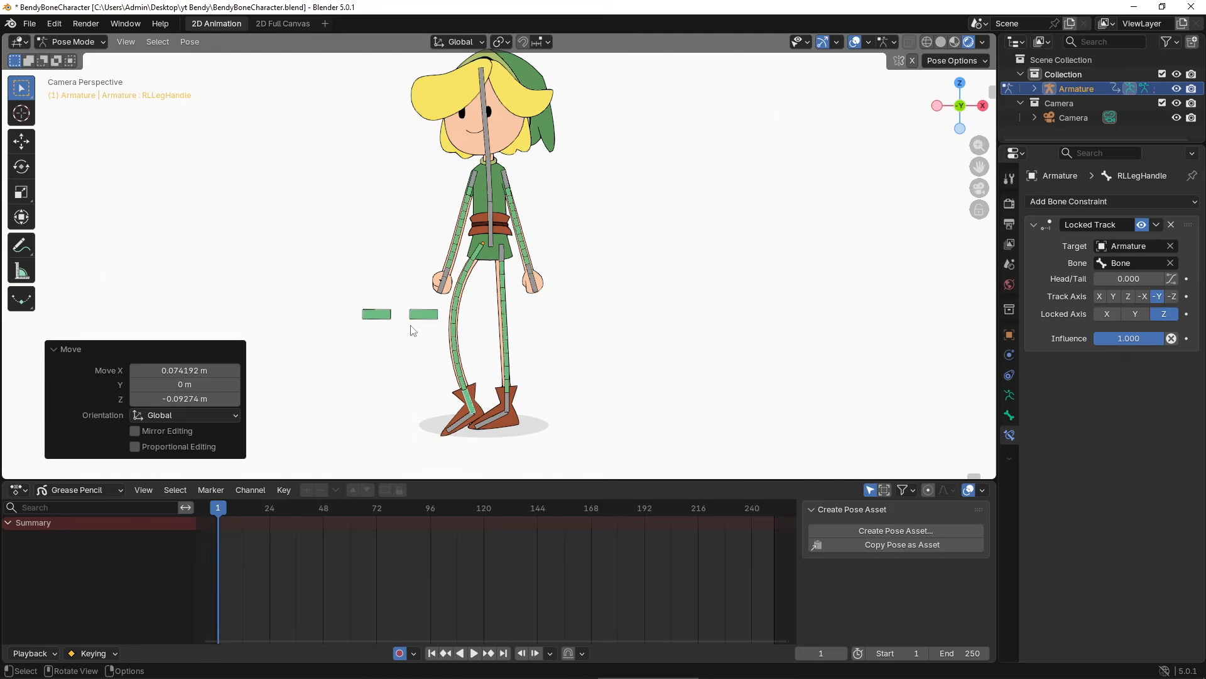
click(391, 321)
key(g)
click(421, 326)
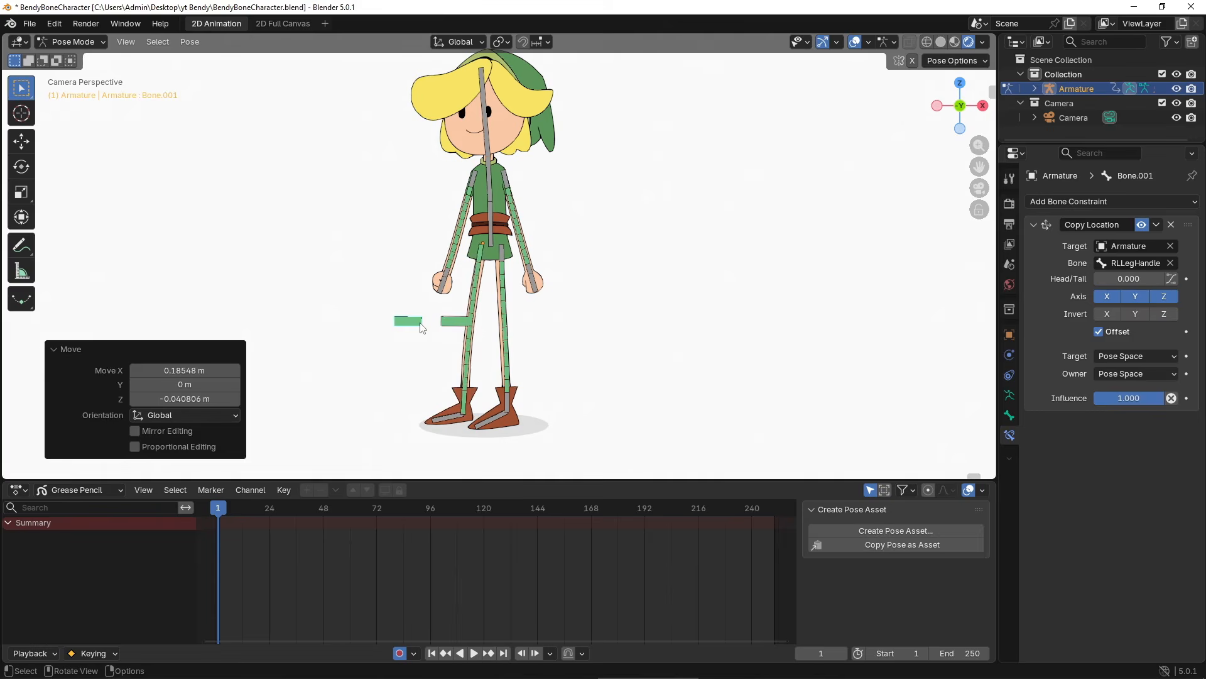
key(g)
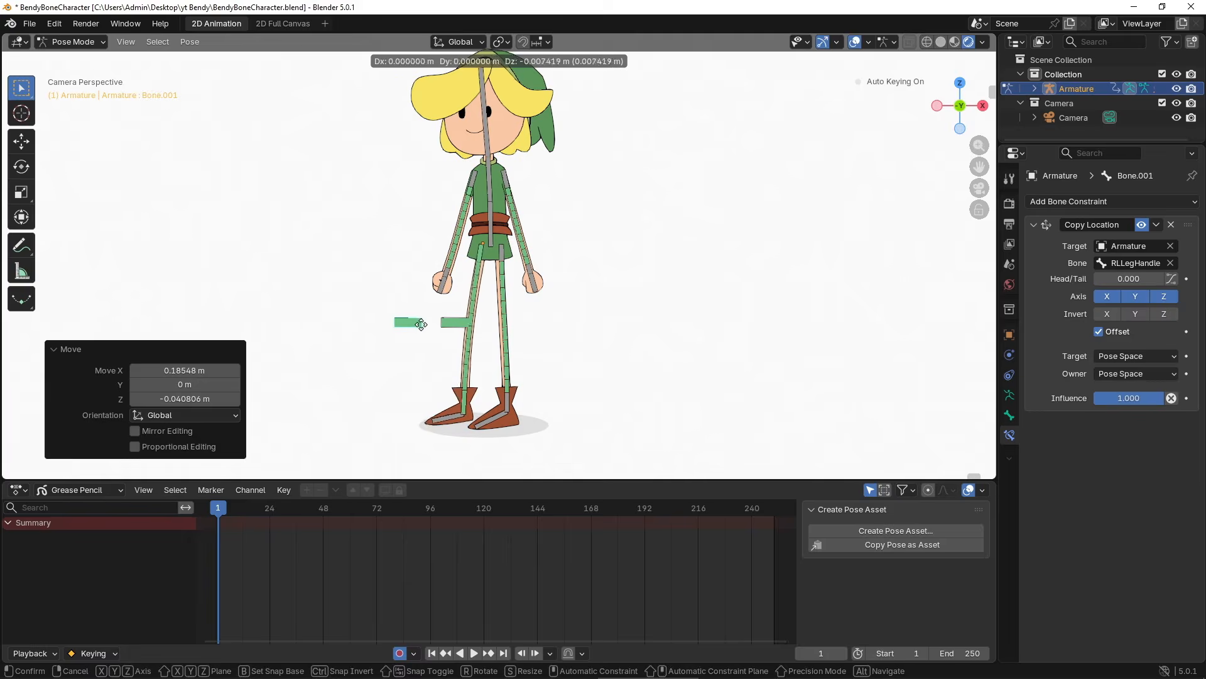
click(422, 326)
- Test the right leg by moving RLLegHandle about -0.20 m in X and 0.07 m in Z, and adjust the bend with Bone.001
click(466, 398)
key(g)
click(431, 385)
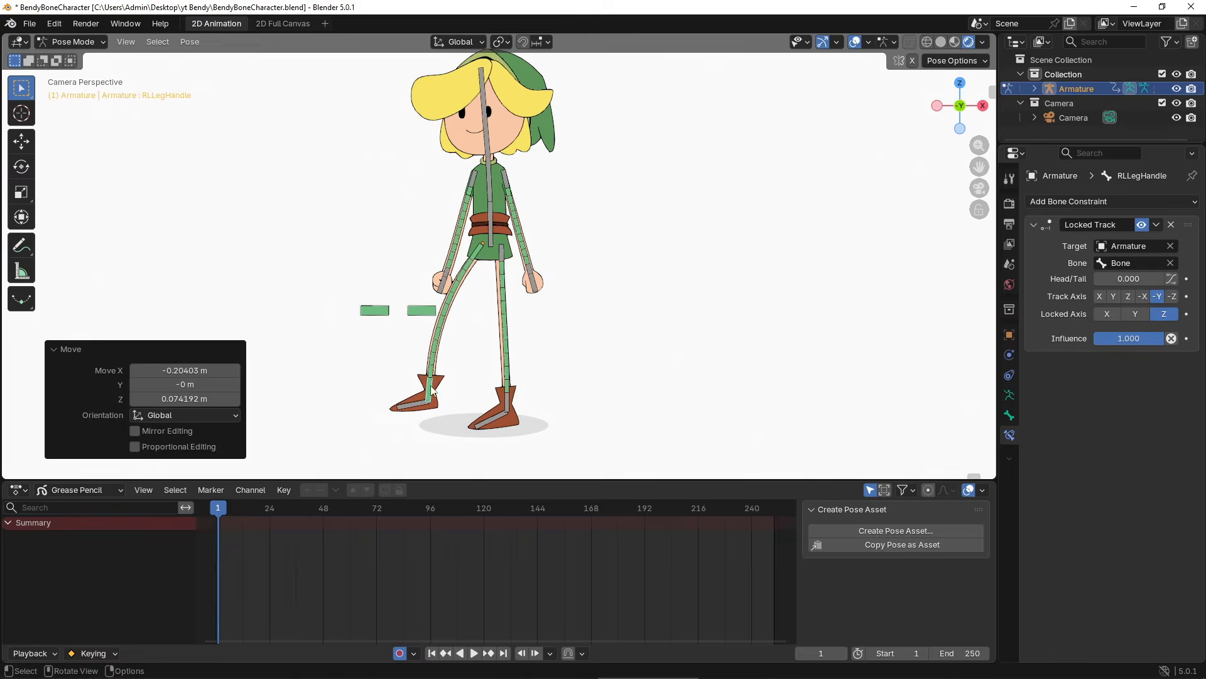
click(384, 313)
key(g)
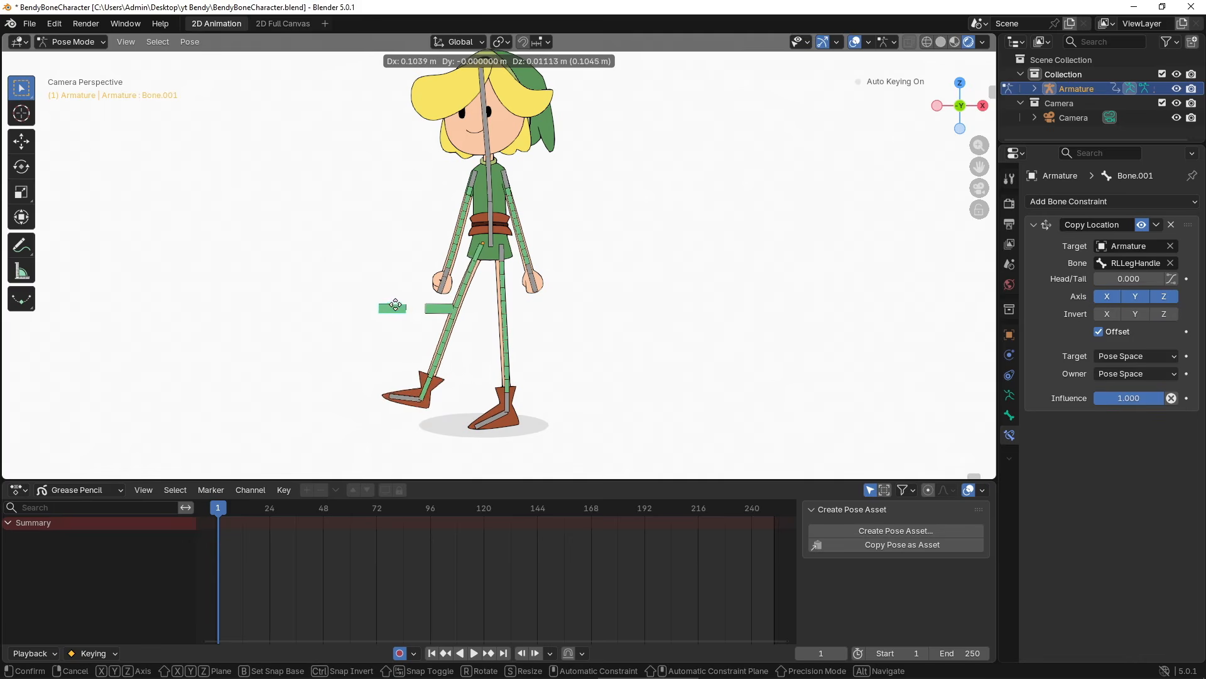
click(383, 305)
- Bring the right foot back beside the left by moving RLLegHandle about 0.22 m in X and -0.09 m in Z
click(468, 401)
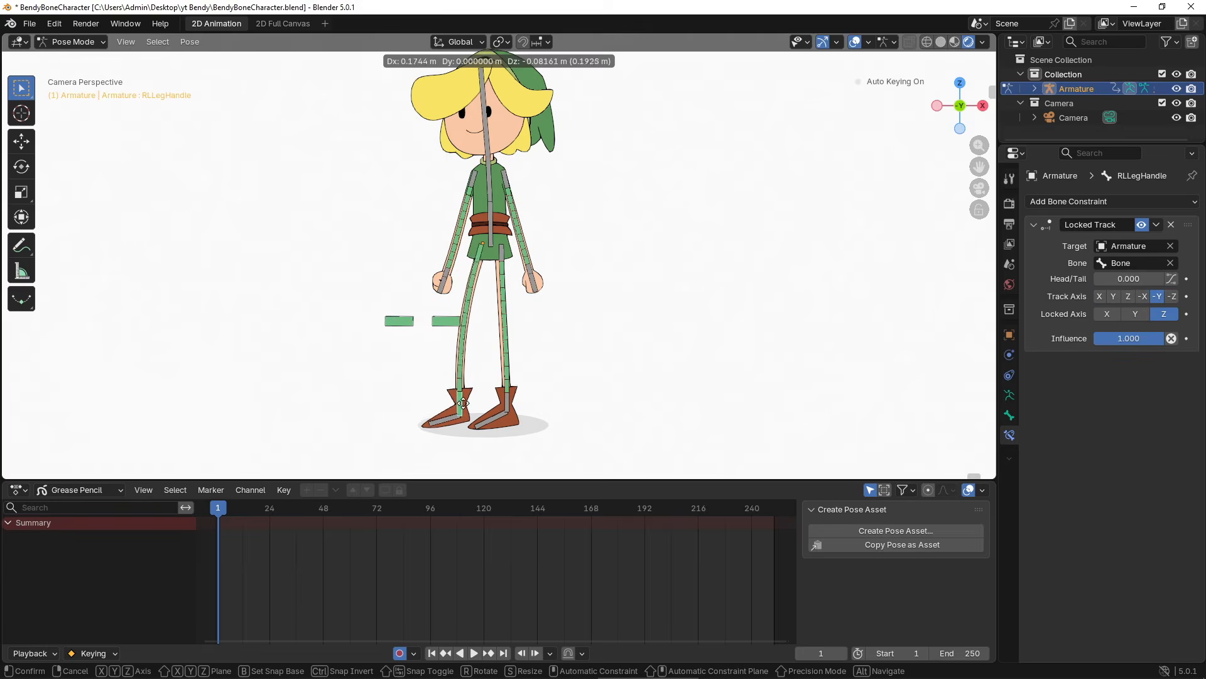
key(g)
click(470, 403)
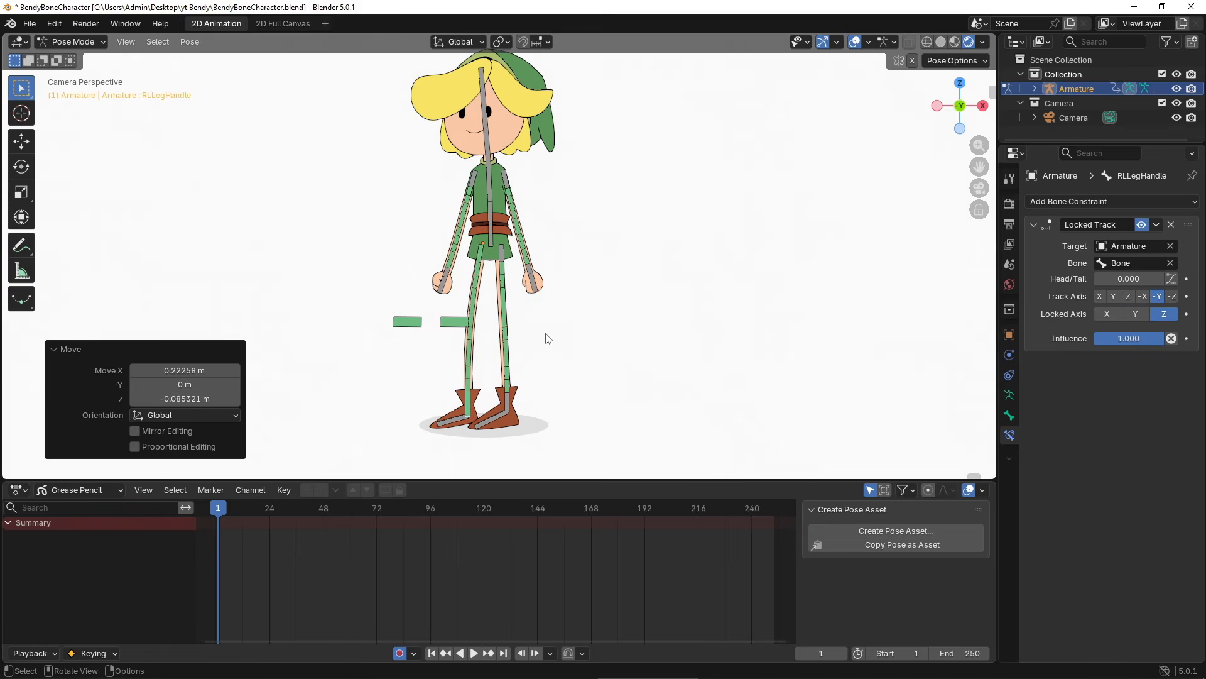
- Add a new bone to the armature in Edit Mode and move its end down beside the left knee
key(ctrl+Tab)
click(607, 327)
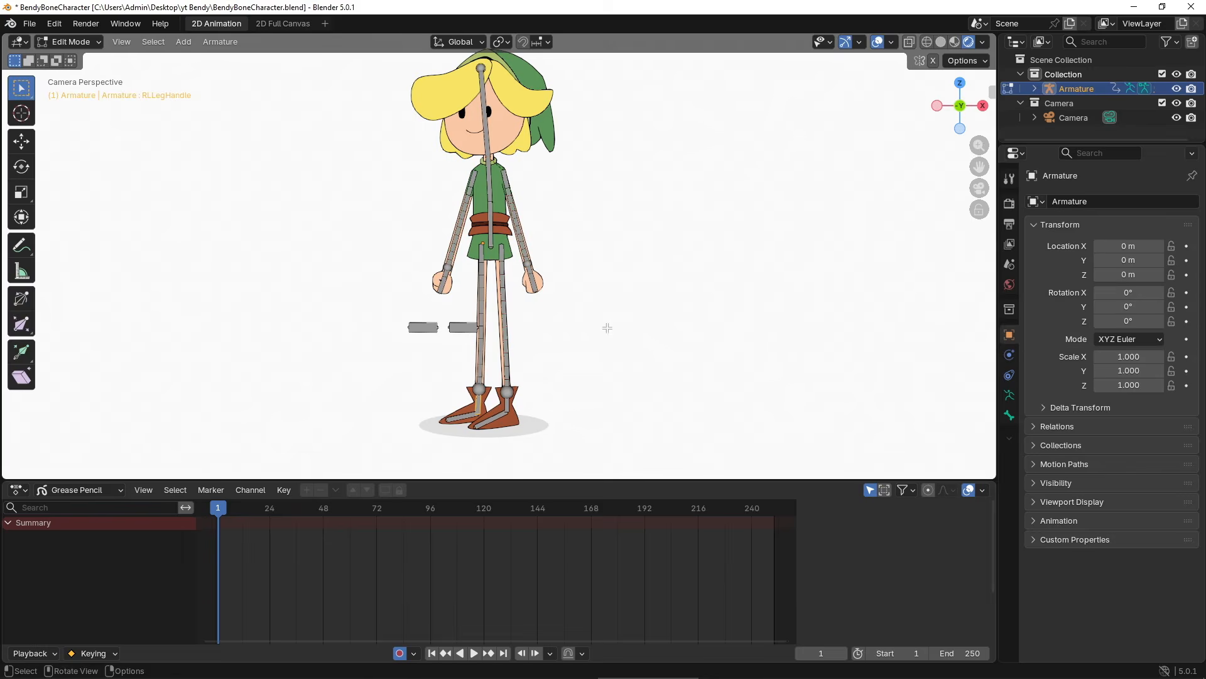
key(shift+a)
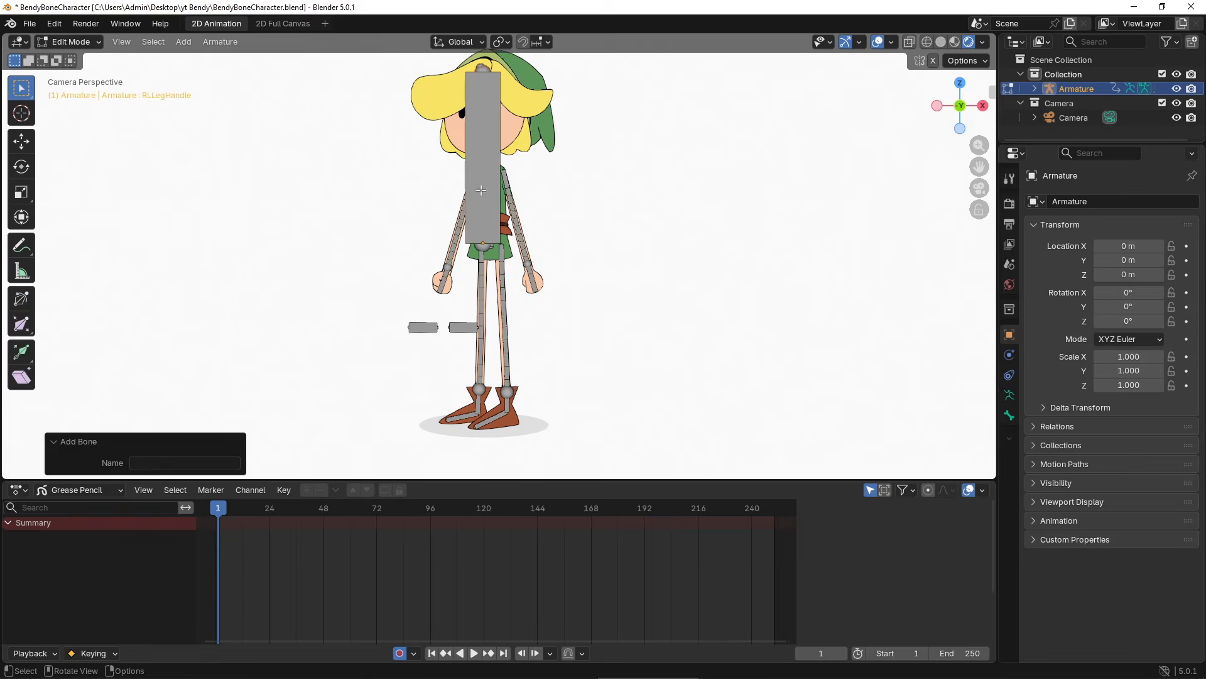
key(g)
click(582, 328)
- Position the new short bone beside the left leg, then duplicate it onto the left knee
drag(573, 178, 564, 359)
key(g)
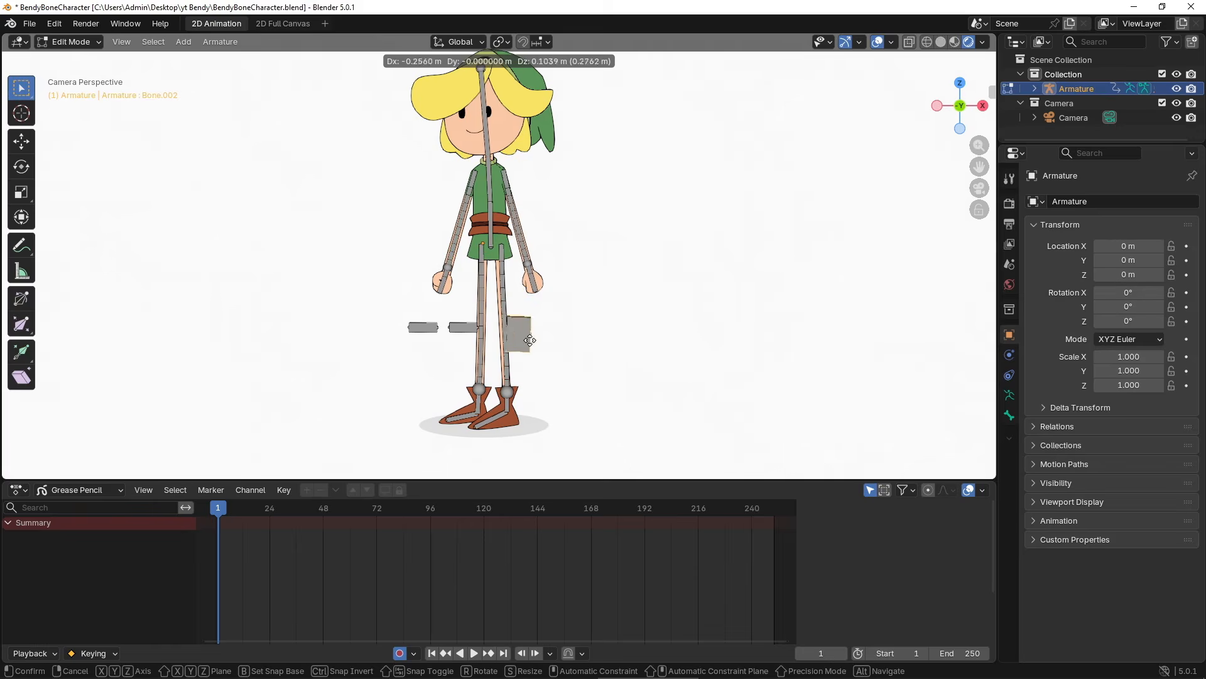
right_click(513, 335)
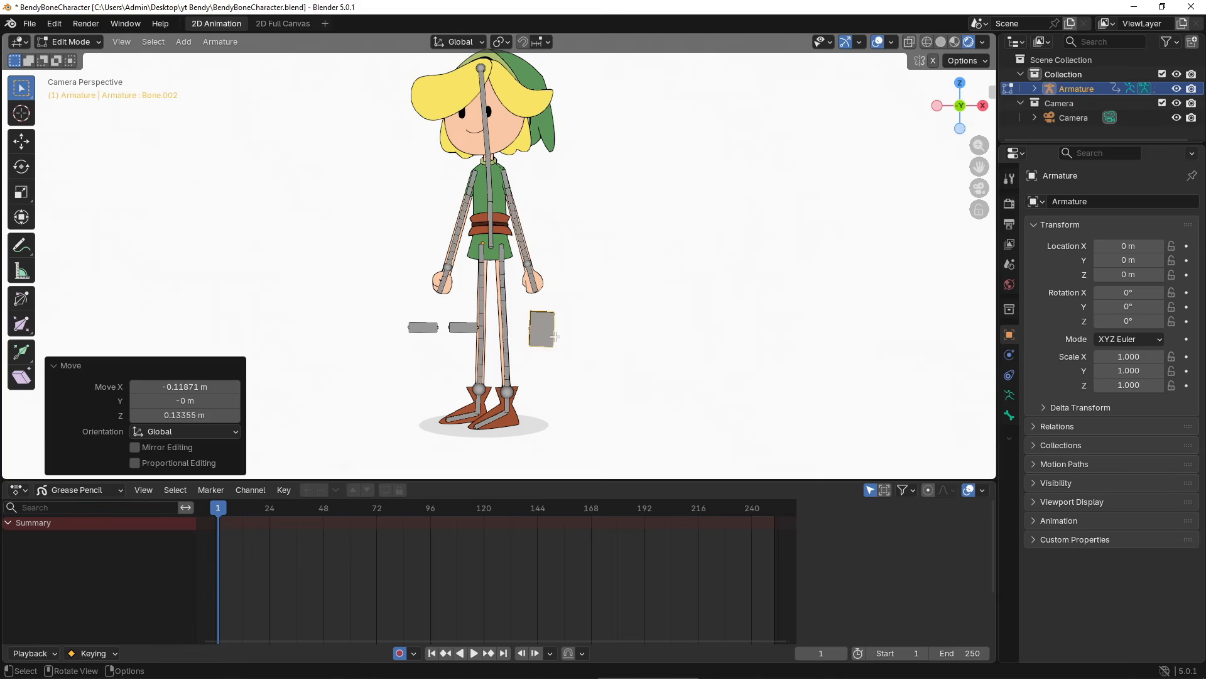
key(shift+d)
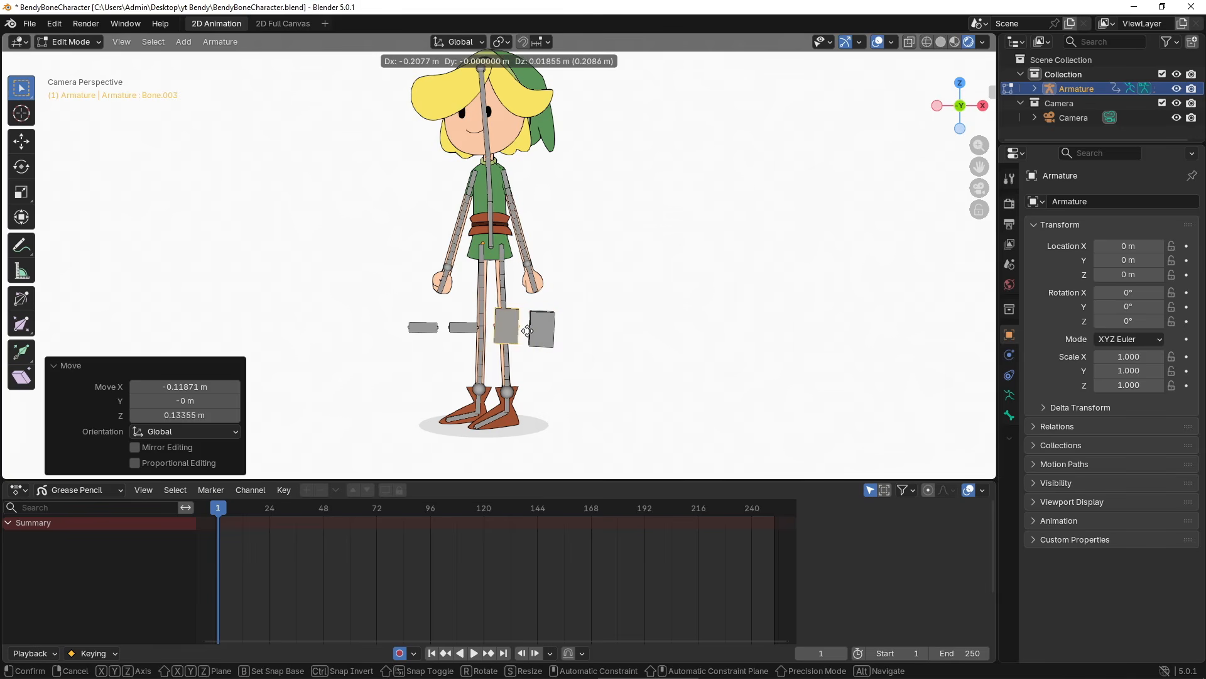
click(522, 333)
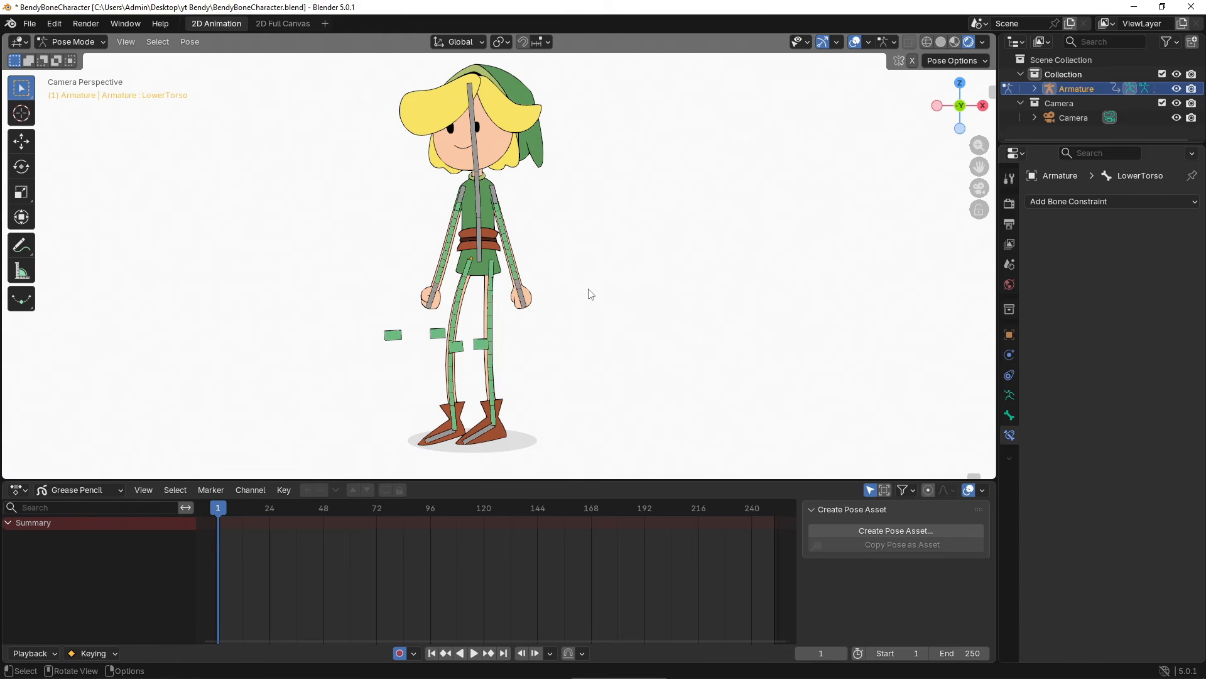
- Rename the armature's Bones collection to "Transformation Bones"
click(1009, 395)
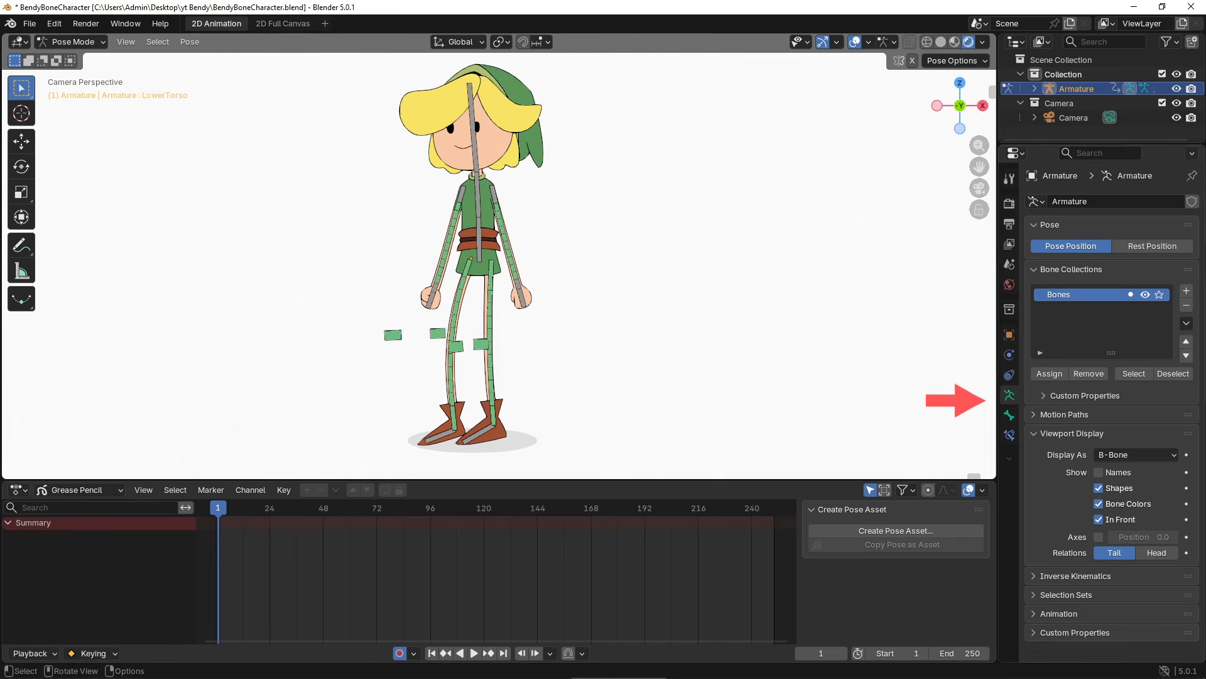
double_click(1076, 297)
text(T)
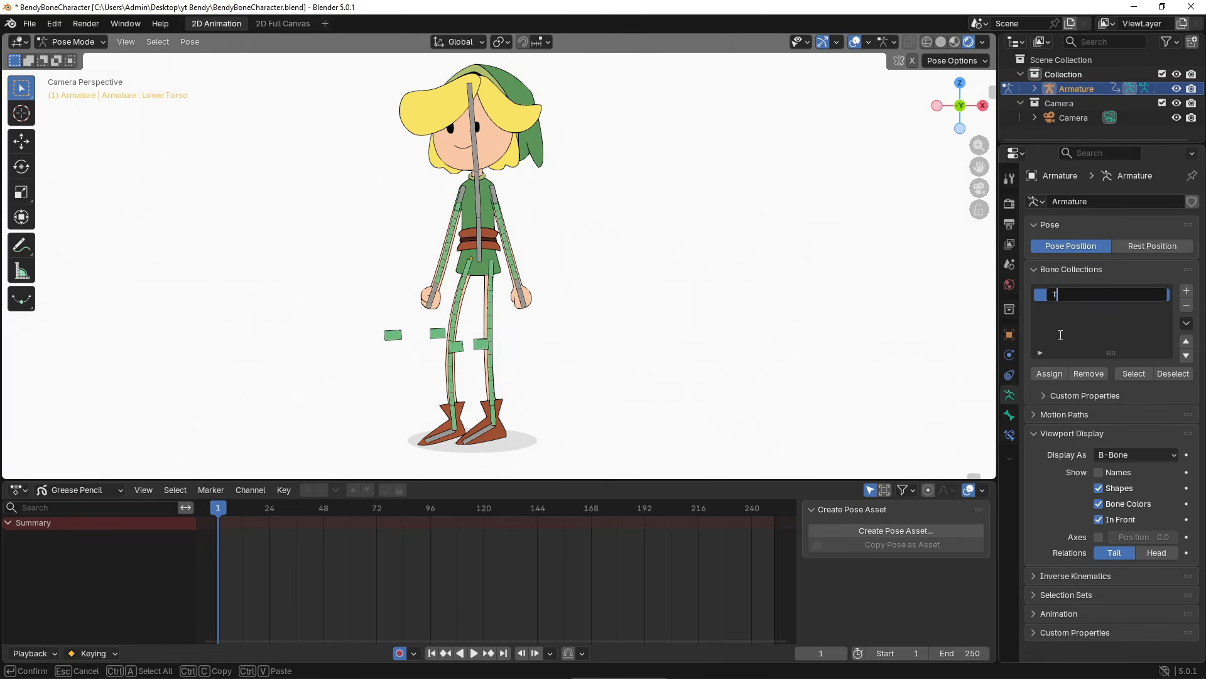
text(ransformation Bones)
key(Return)
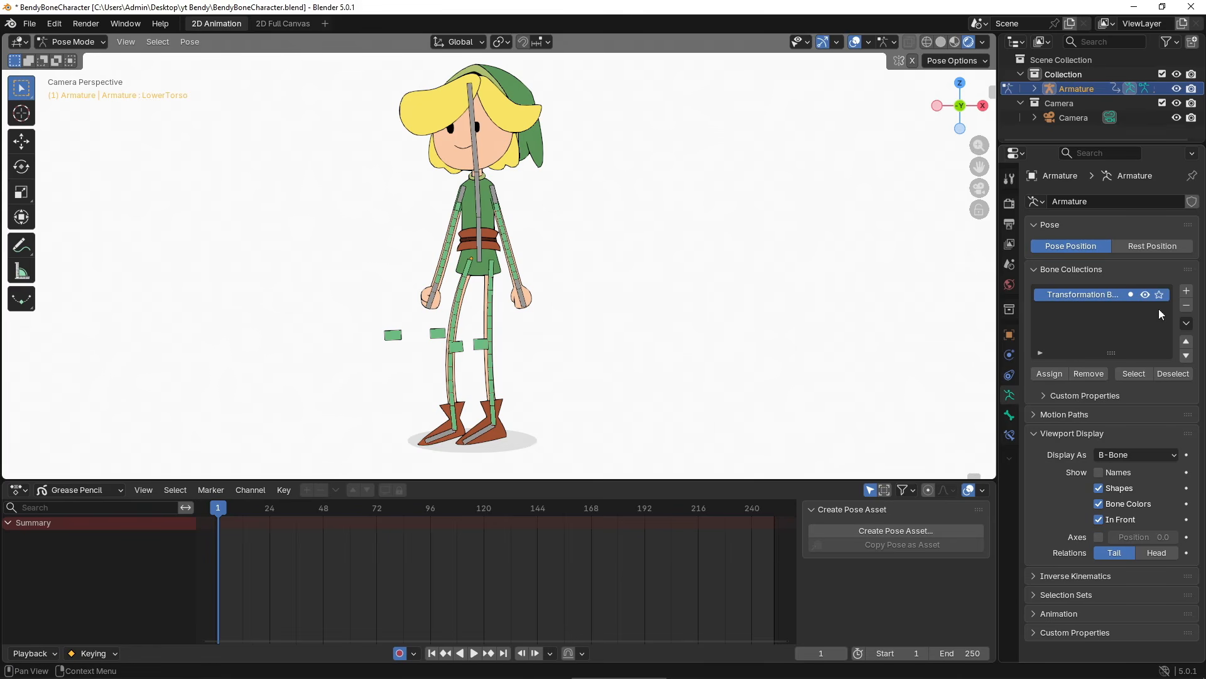
- Add a second bone collection named "Control Bones"
click(1186, 290)
double_click(1074, 314)
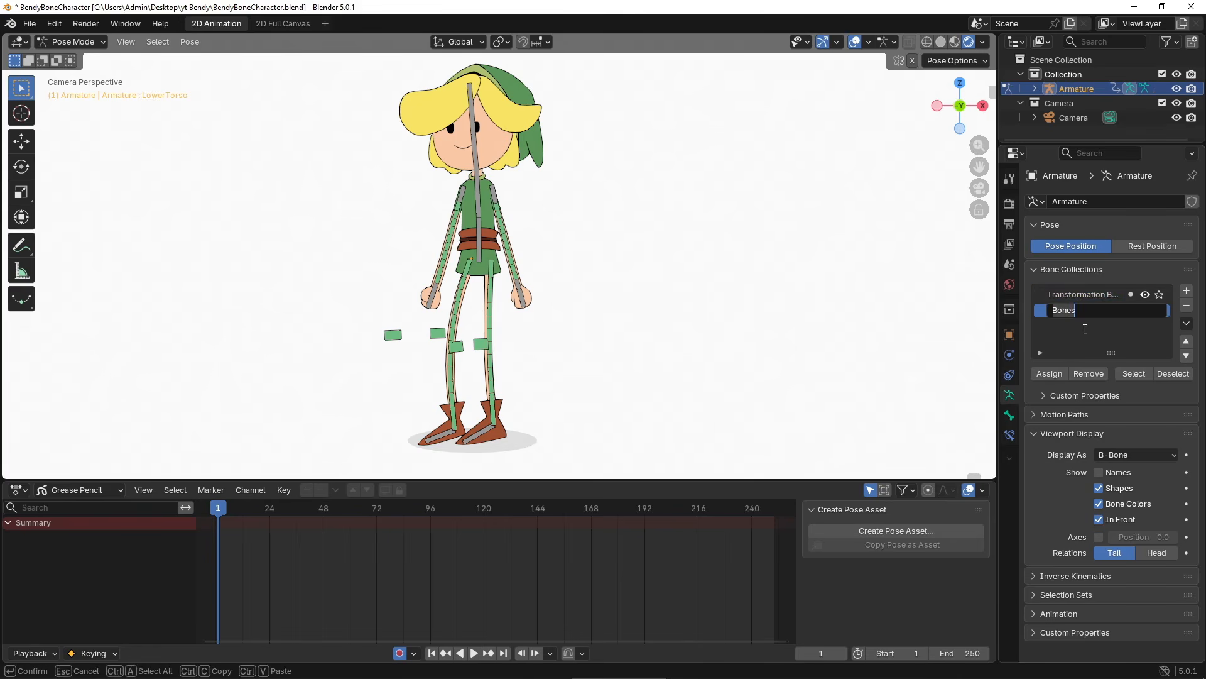
text(Control Bones)
key(Return)
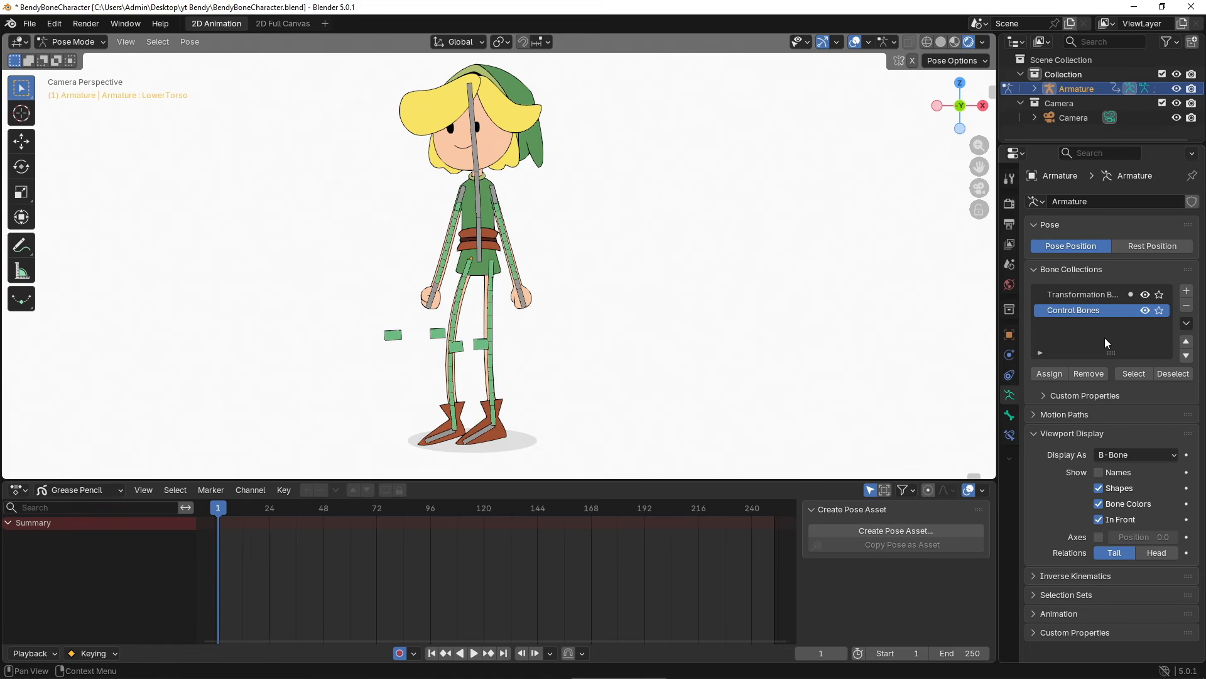
- Select every bone and move them all to the Control Bones collection in Edit Mode
key(a)
key(ctrl+Tab)
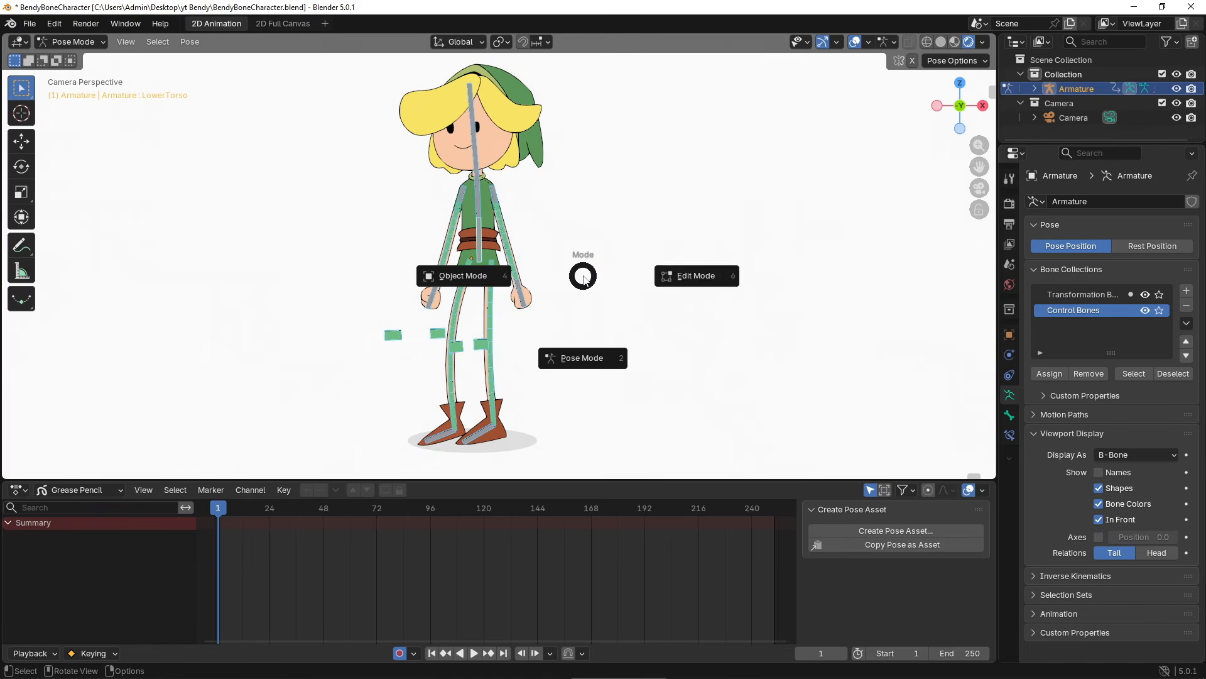
click(650, 281)
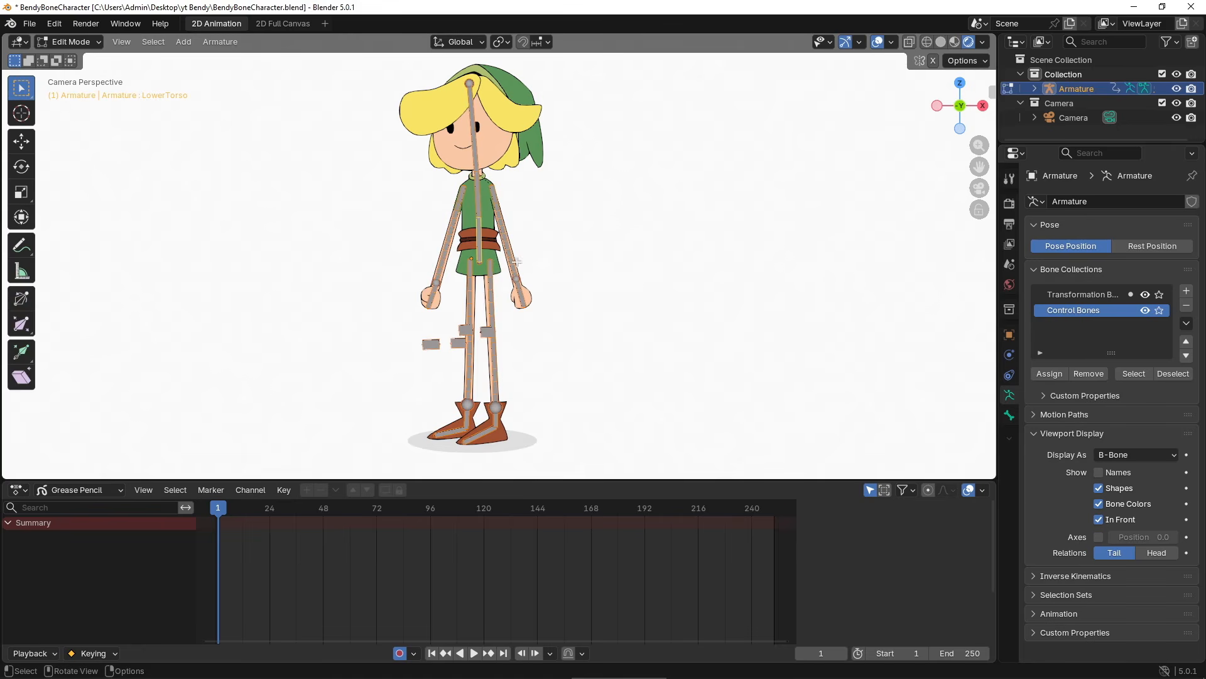
click(234, 43)
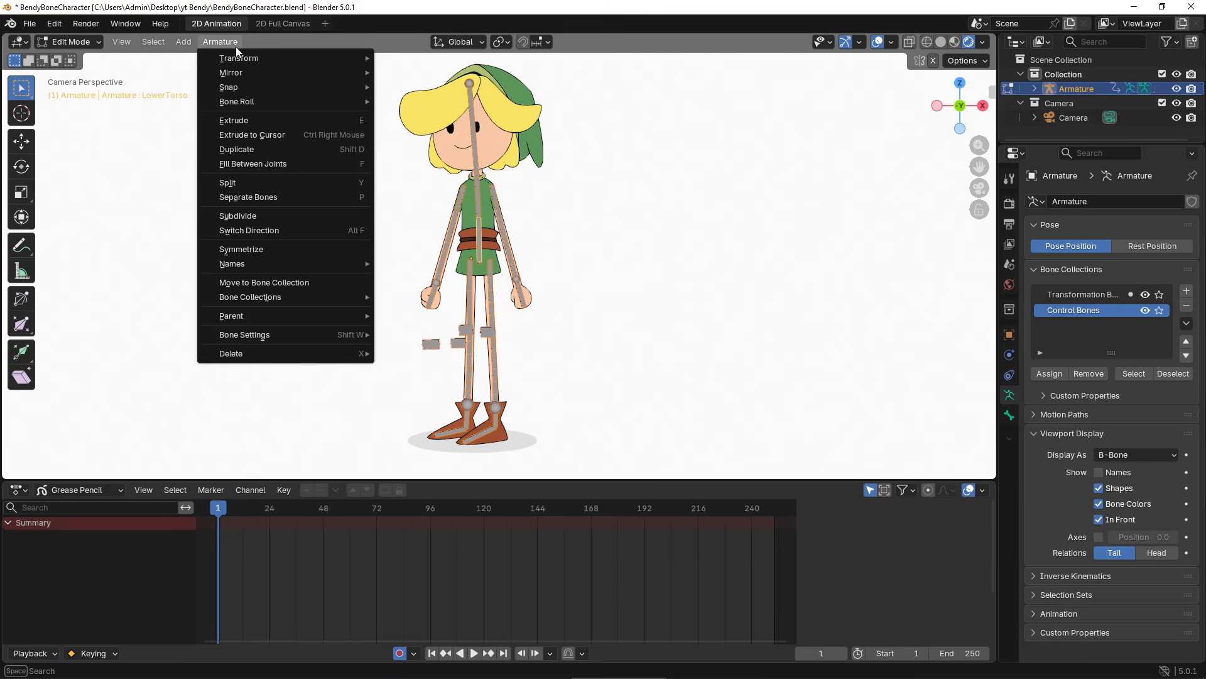
click(301, 281)
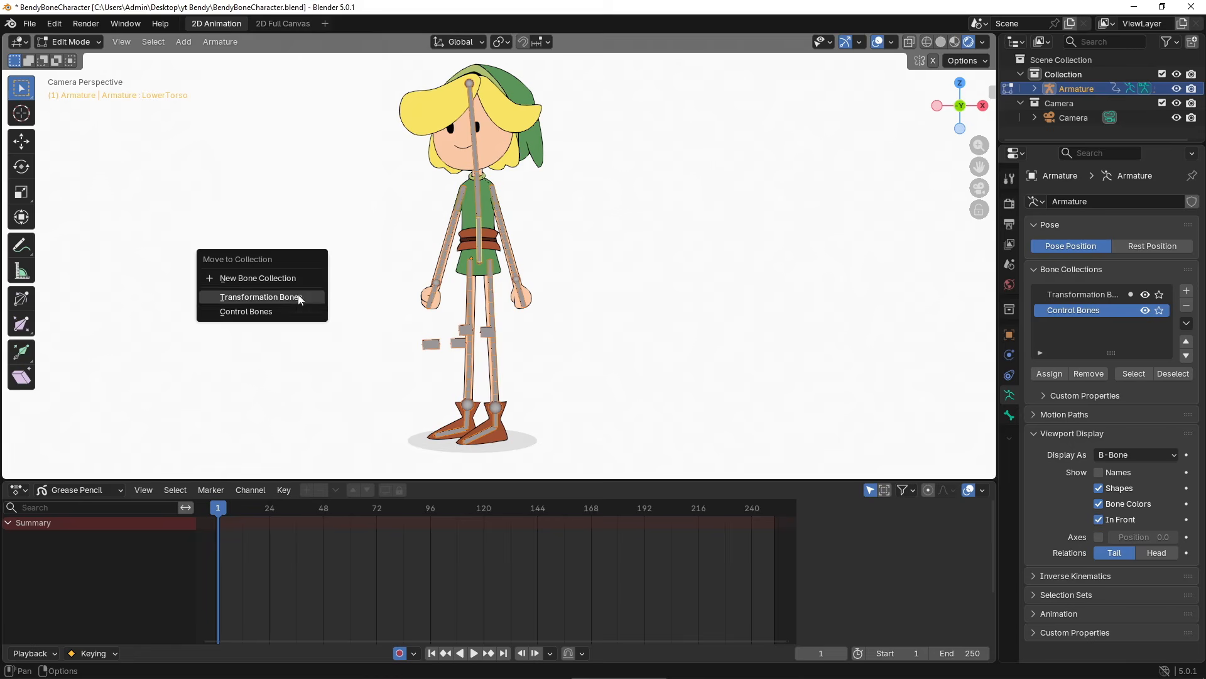
click(297, 314)
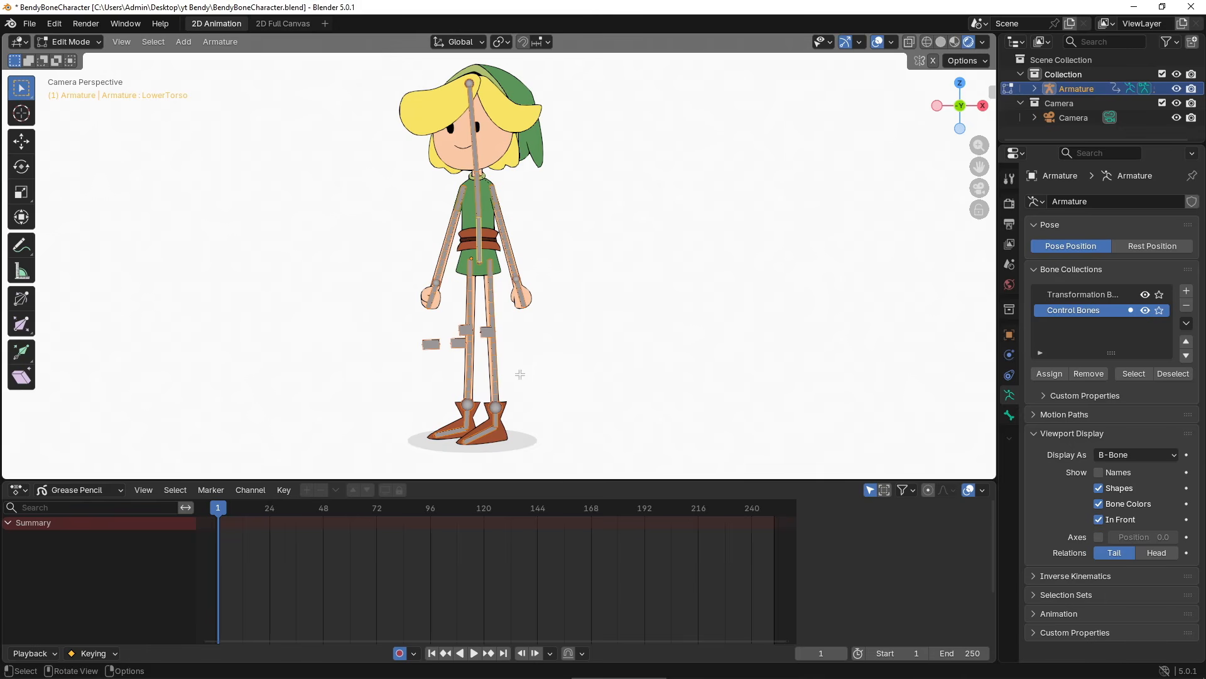
- Select the bendy arm bones and the short bones at the knees, and move them to the Transformation Bones collection
click(520, 375)
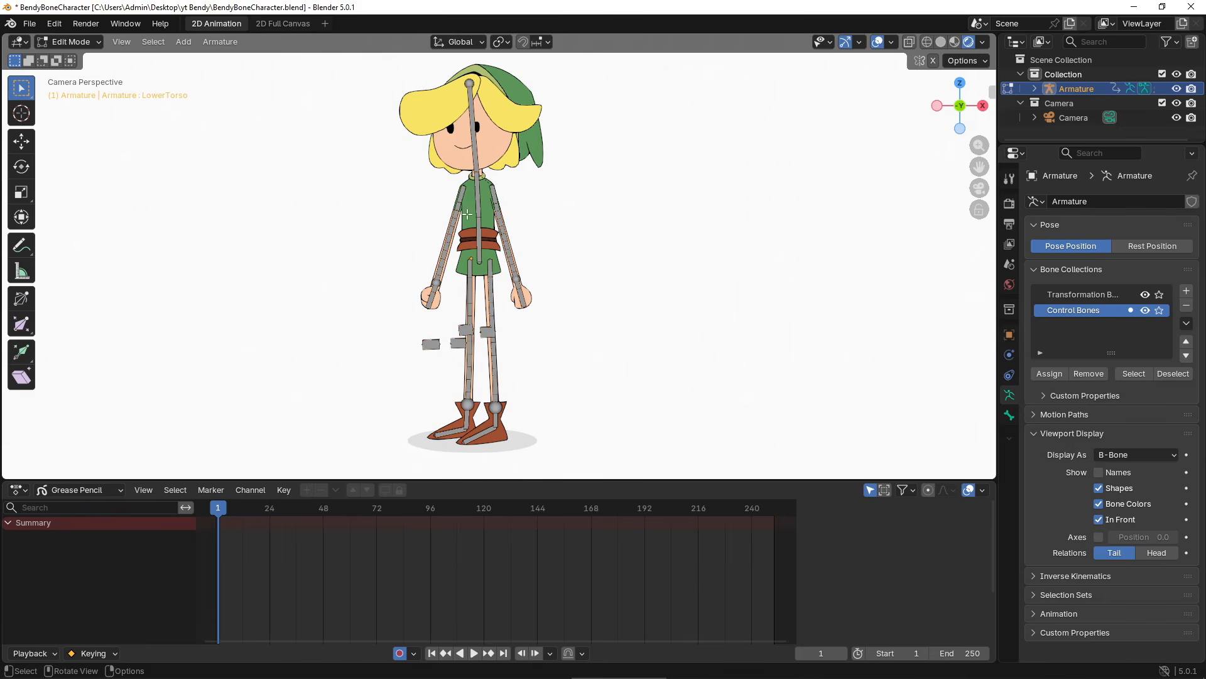
scroll(514, 326, up, 1)
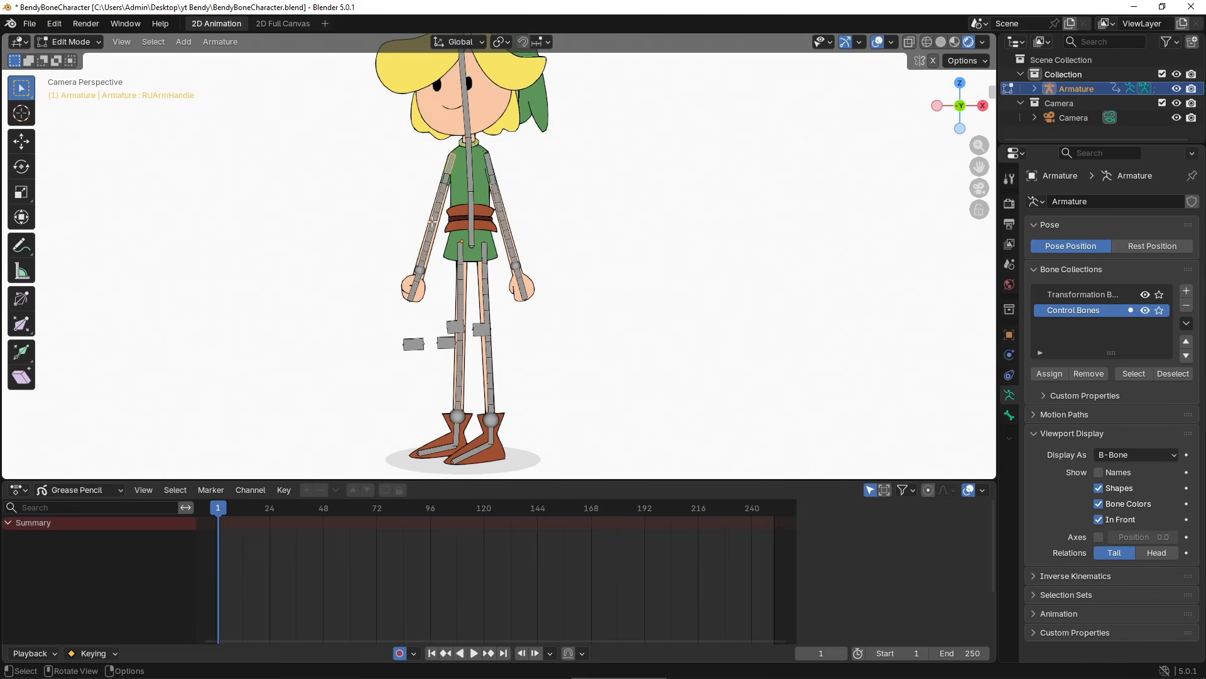
click(432, 223)
shift+click(504, 218)
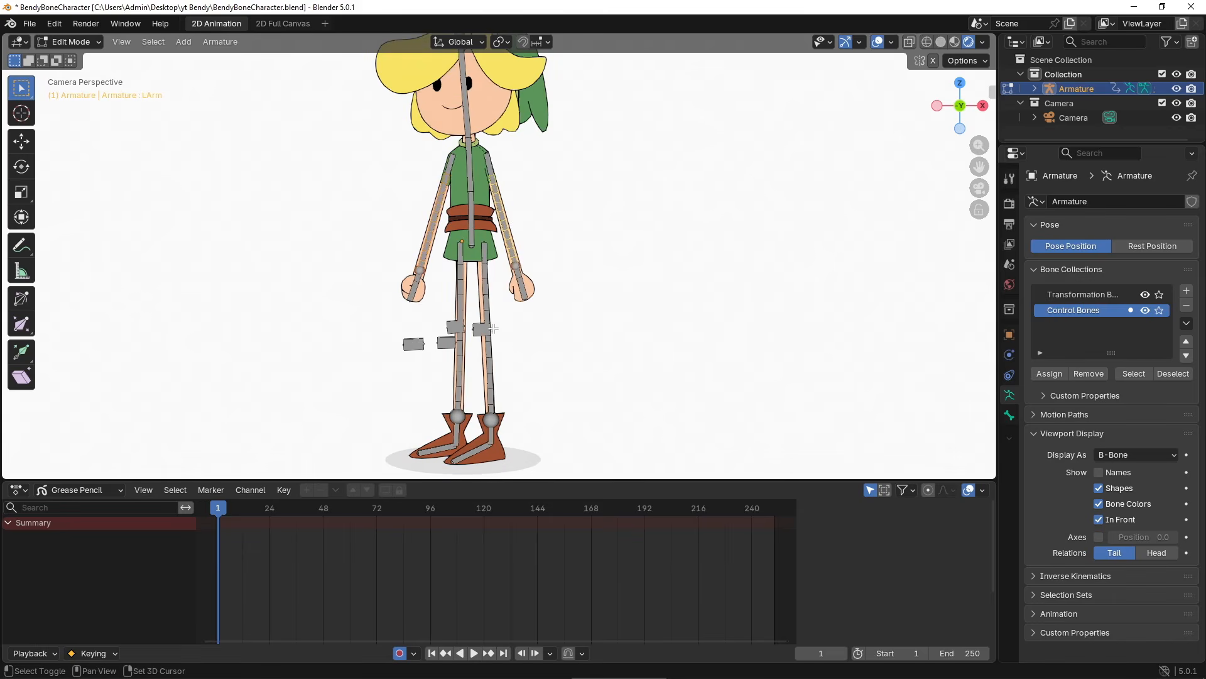
shift+click(463, 342)
shift+click(479, 329)
key(m)
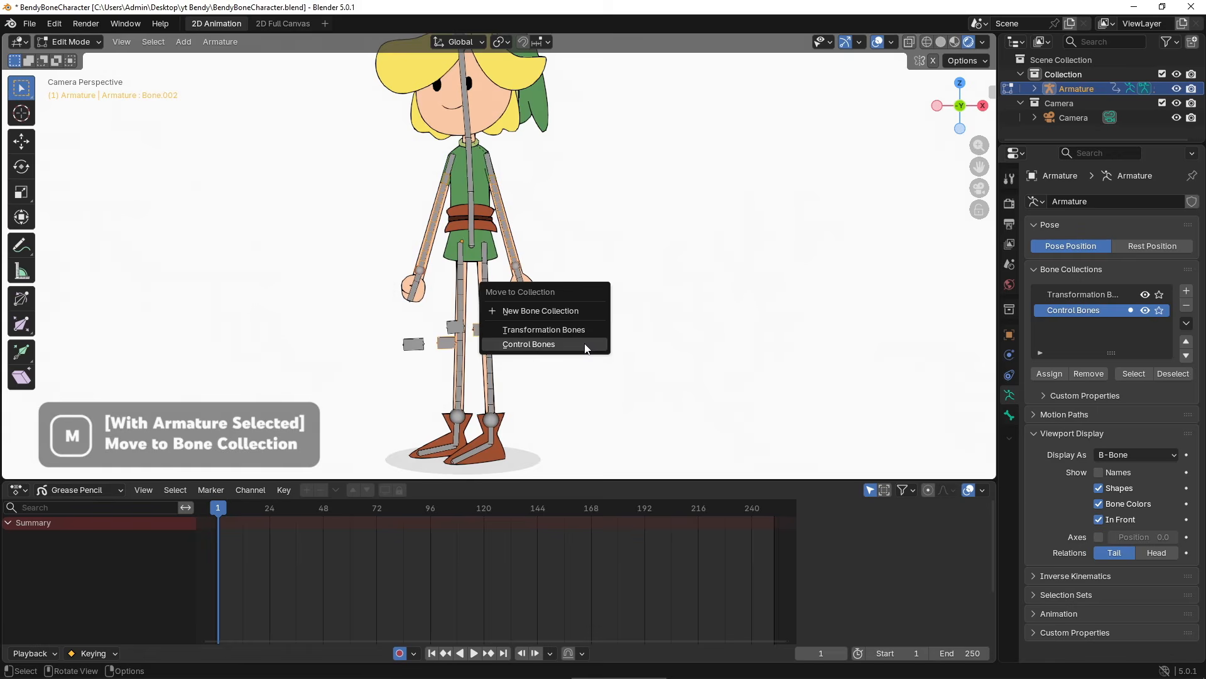
click(584, 334)
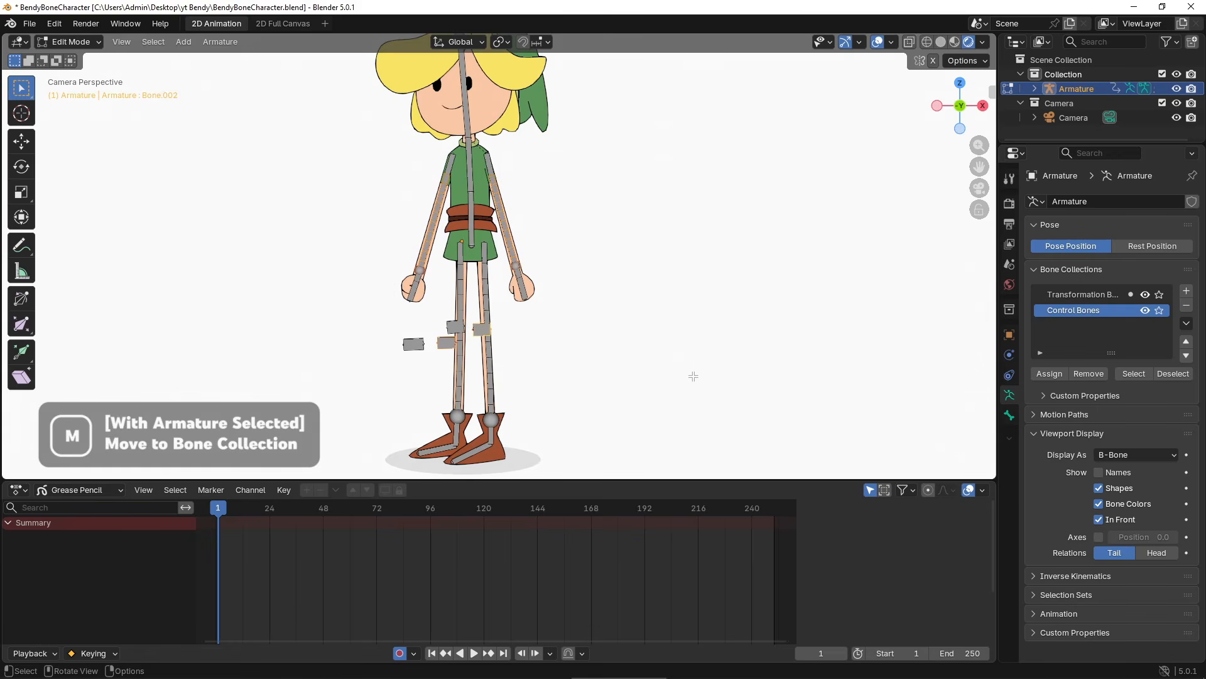
- Toggle the visibility of the Transformation Bones collection, leaving it hidden
click(1142, 297)
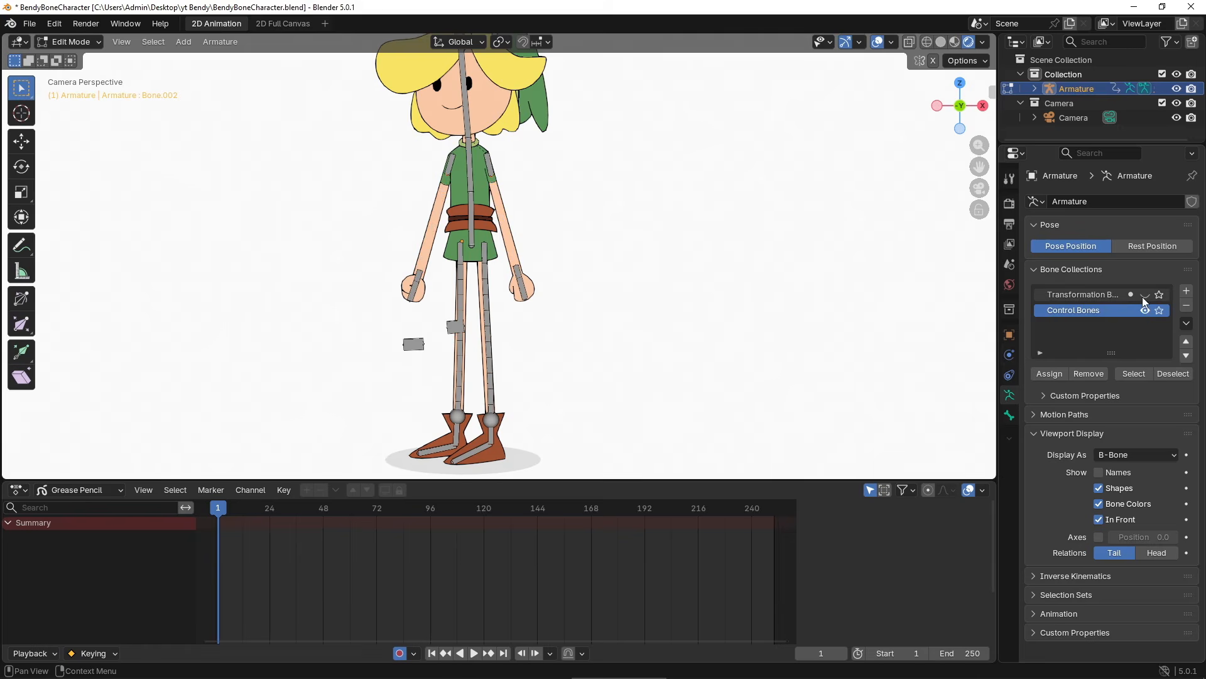
click(1142, 296)
click(1142, 296)
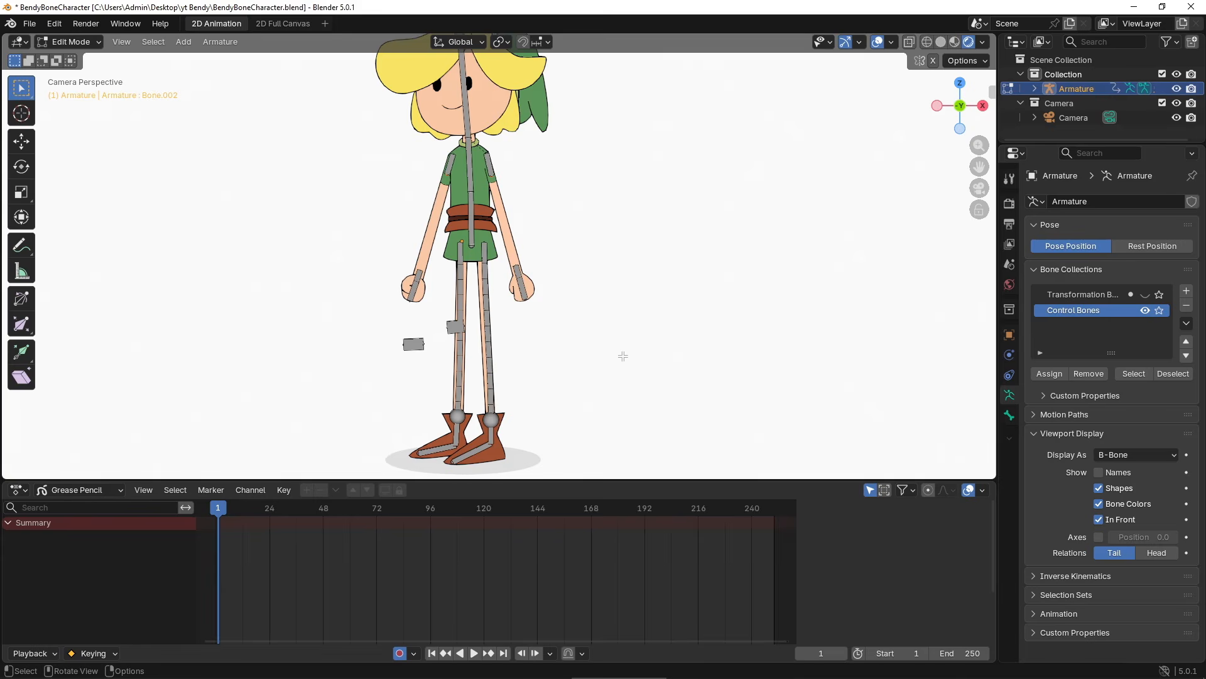
- Set the bone color of Bone.001, the short control bone beside the right leg, to 01 - Theme Color Set
click(418, 344)
click(1010, 415)
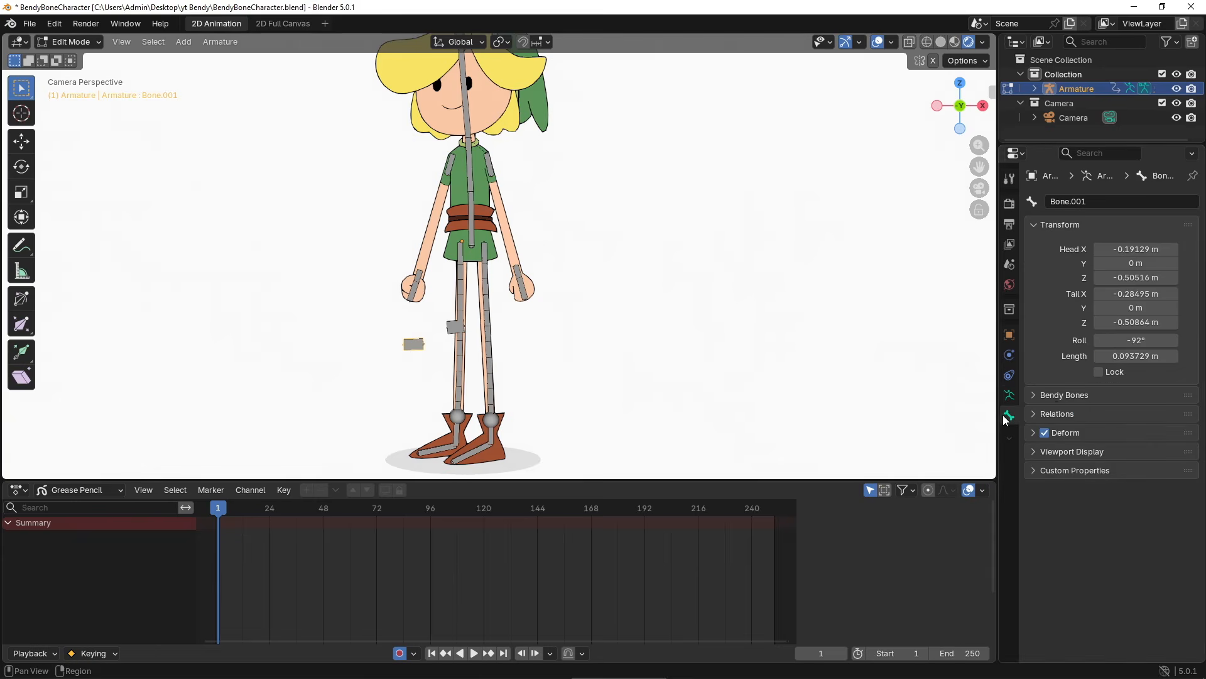
click(1059, 452)
click(1124, 522)
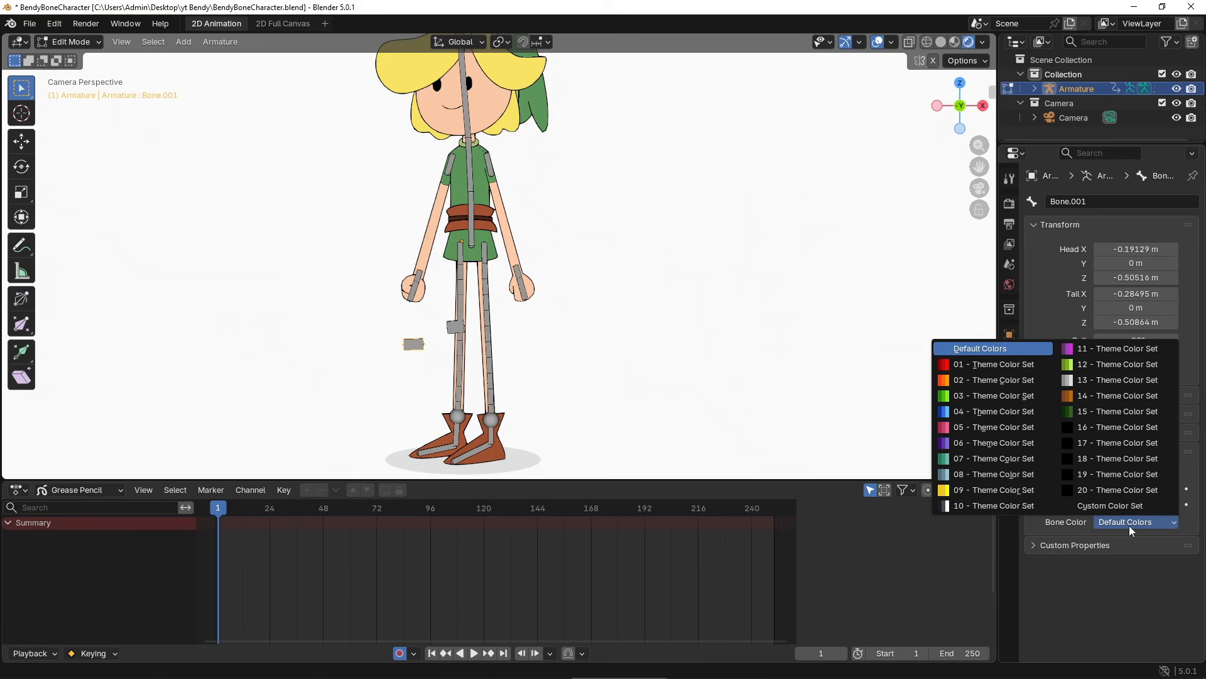
click(998, 364)
- Apply 01 - Theme Color Set to RULegHandle at the hip and the right leg's handle at the ankle
click(461, 253)
click(1131, 524)
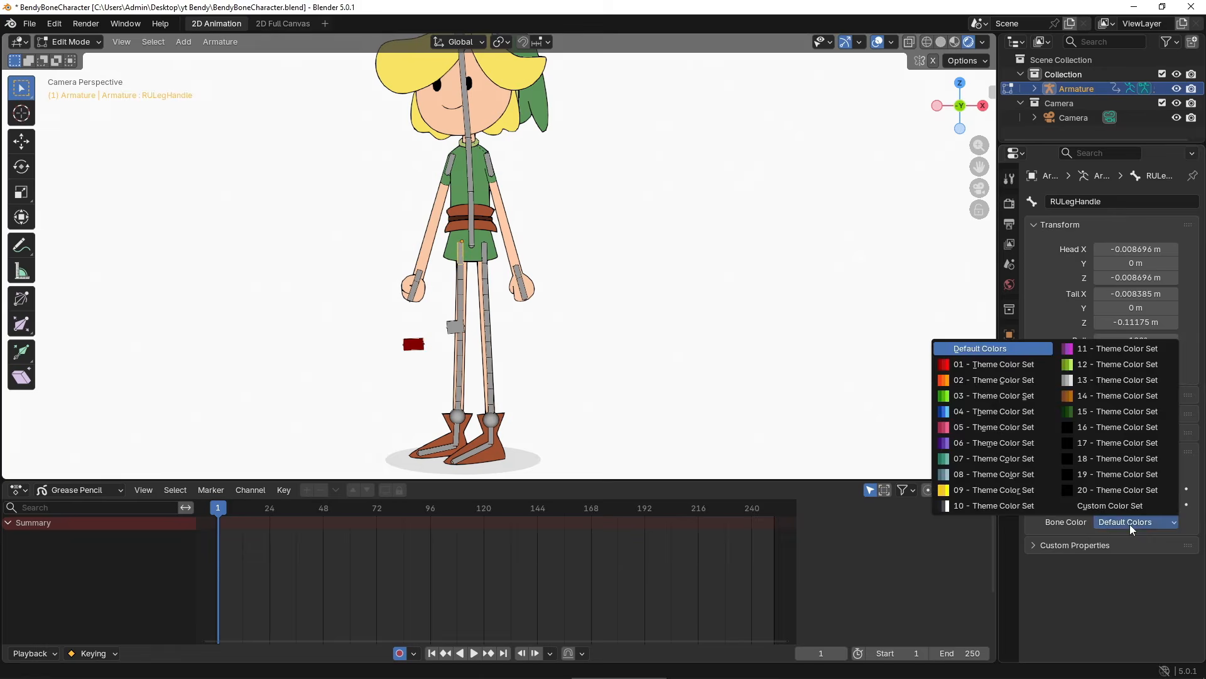
click(998, 365)
click(458, 434)
click(1131, 522)
click(998, 364)
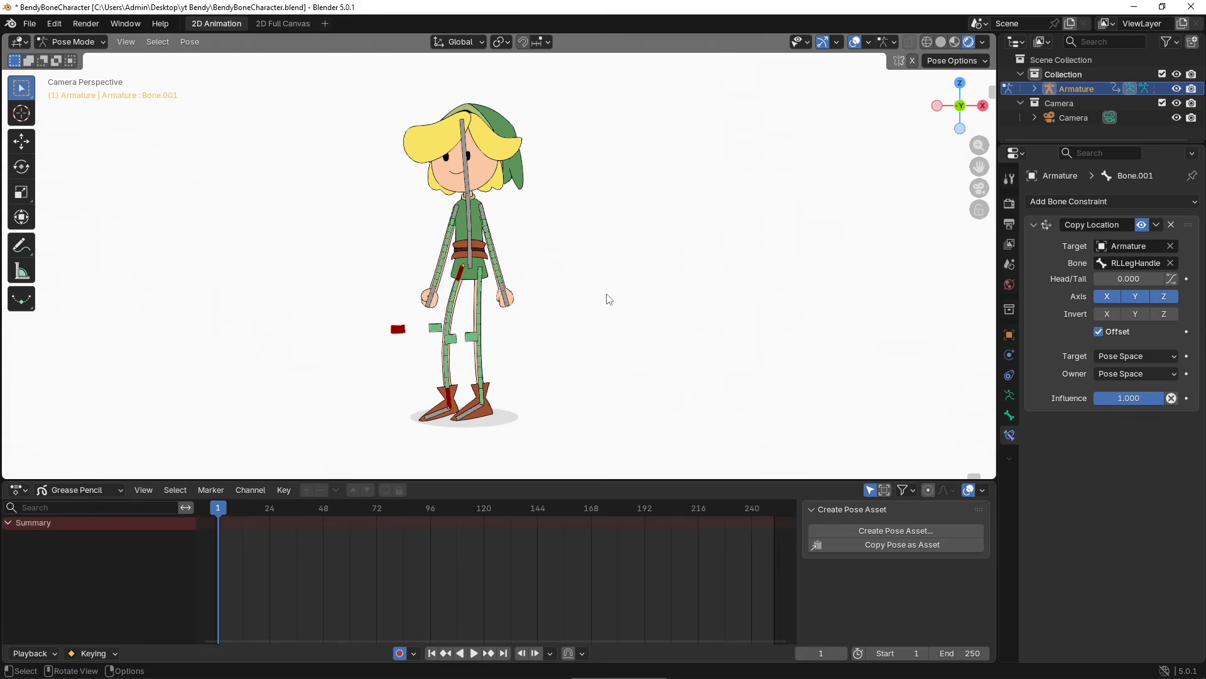
- Add a new bone to the armature in Edit Mode and move both of its ends below the feet
key(ctrl+Tab)
click(721, 291)
key(shift+a)
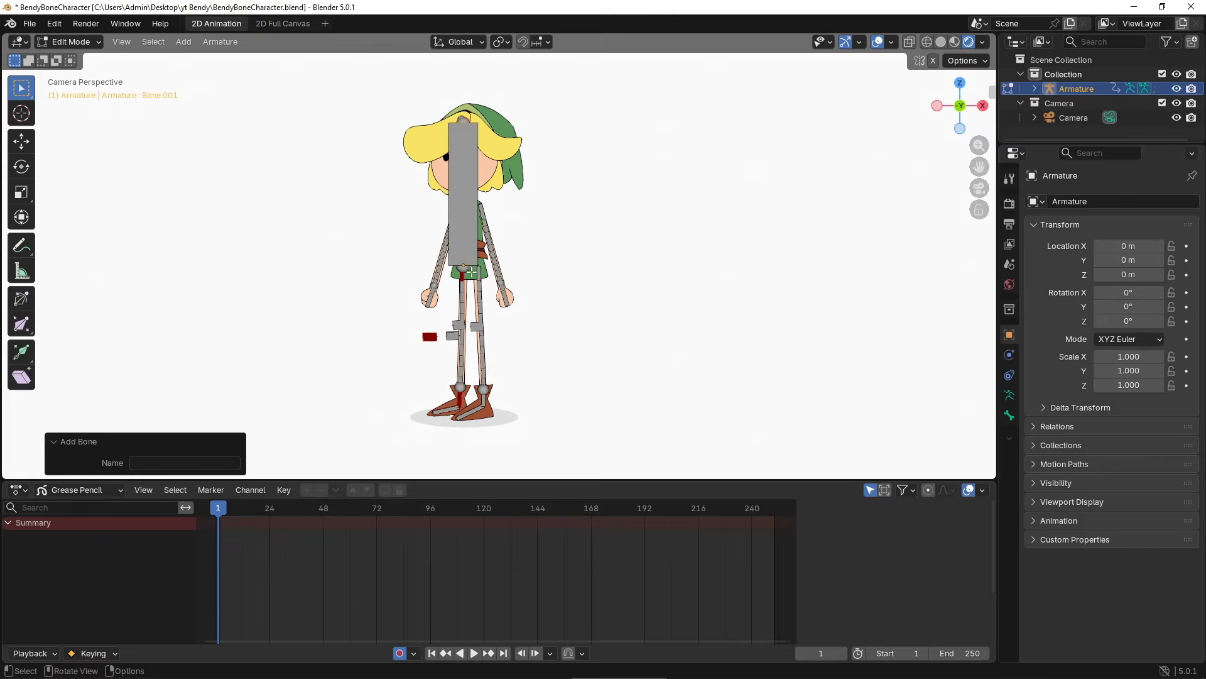
drag(472, 272, 513, 421)
click(466, 117)
key(g)
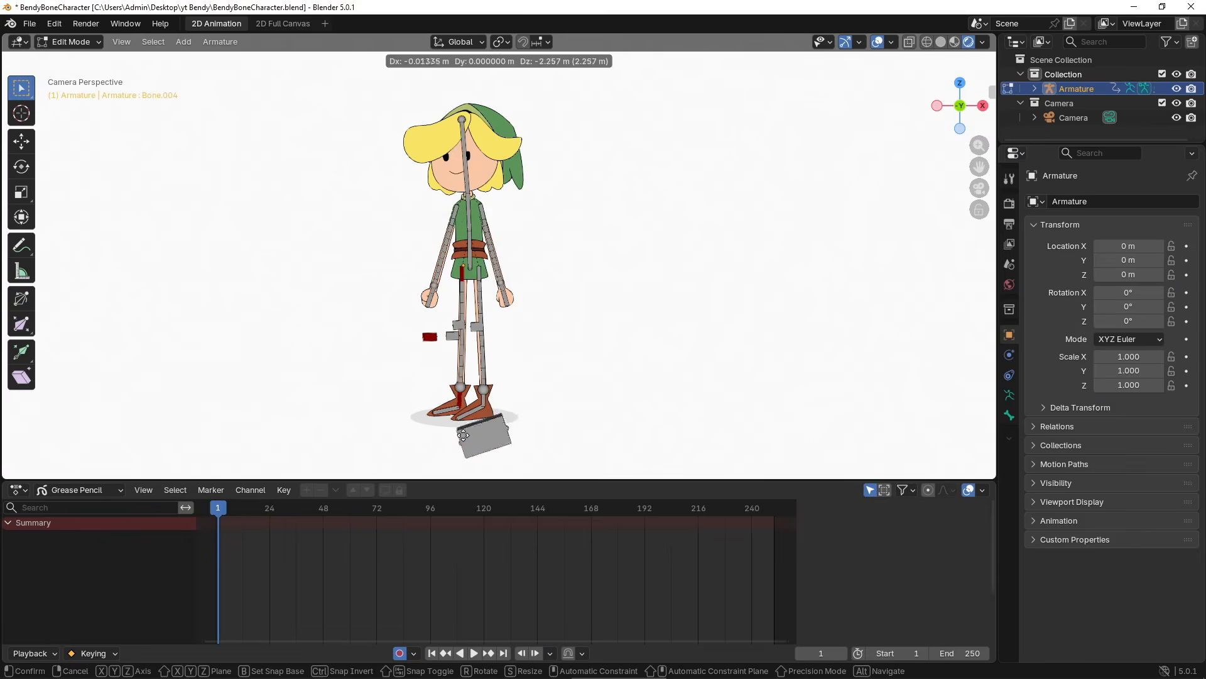
click(441, 433)
- Adjust the free end of the bone below the feet so that it lies horizontally under the character
click(446, 436)
key(g)
click(431, 451)
key(g)
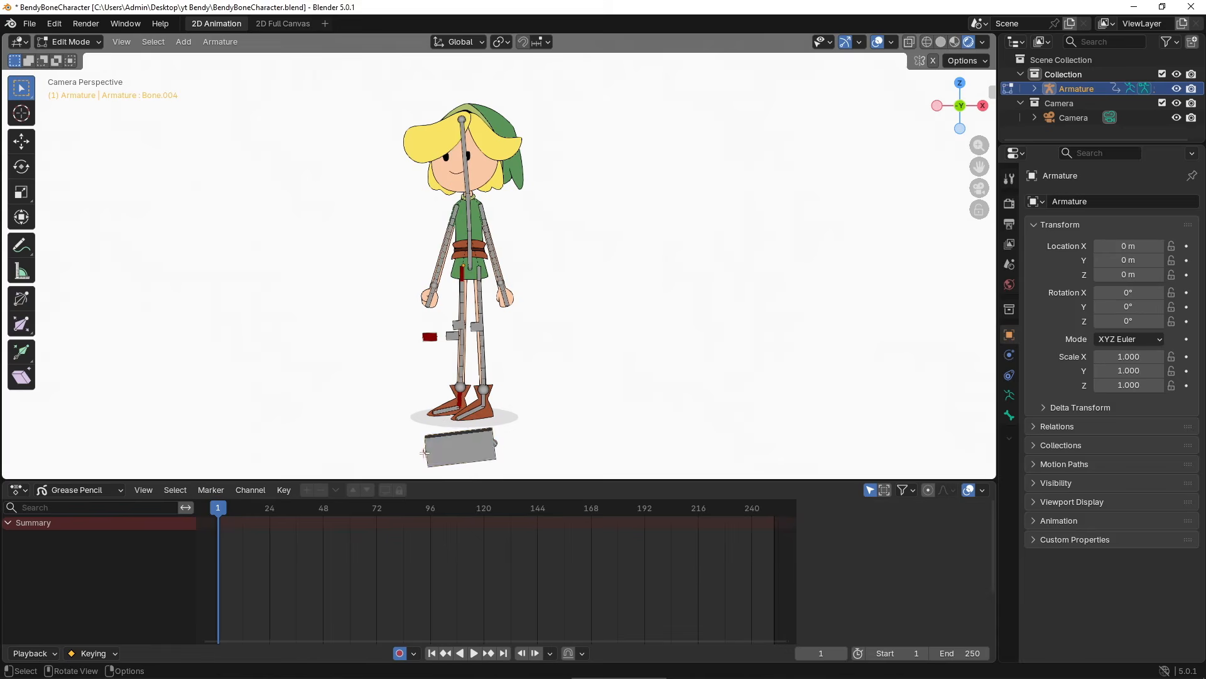
click(438, 444)
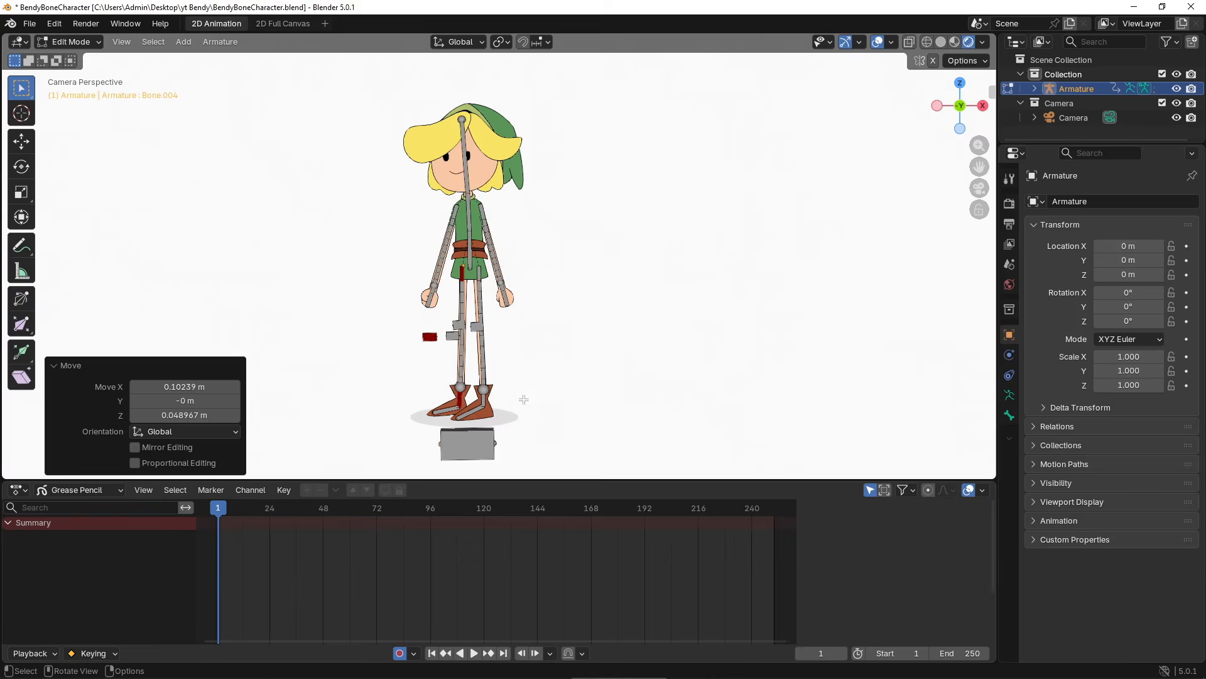
- Parent LowerTorso, both lower arm handles and both lower leg handles to the bone below the feet with Keep Offset
scroll(524, 400, up, 2)
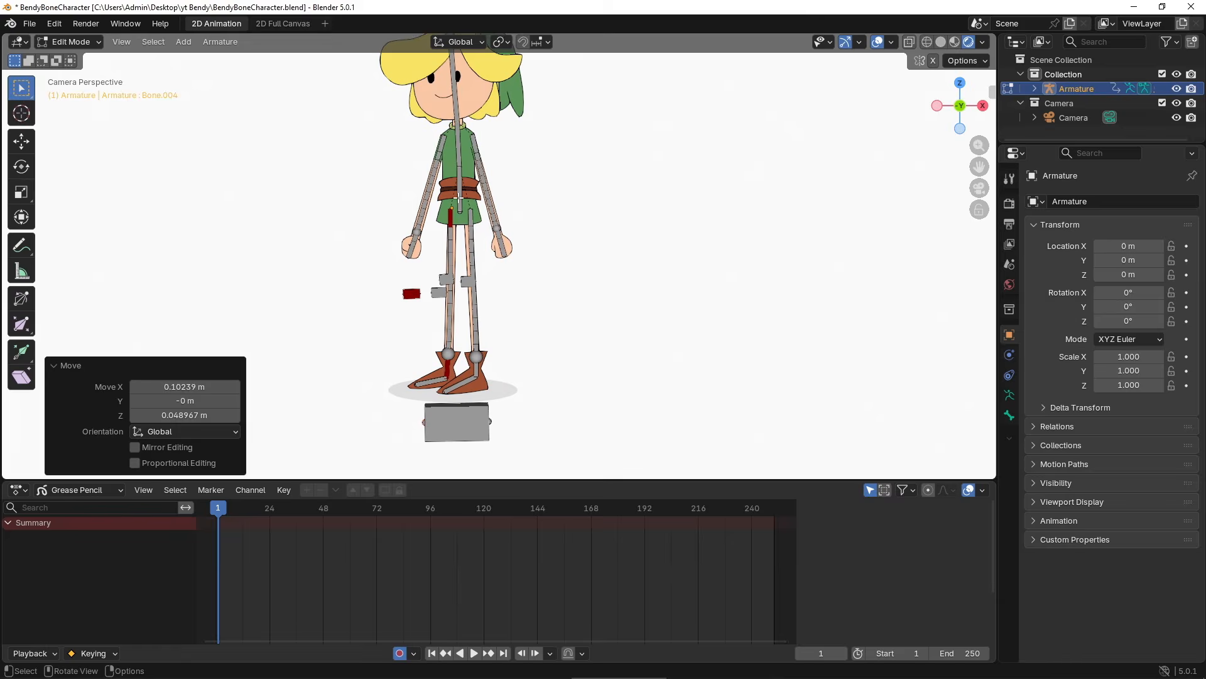
click(458, 198)
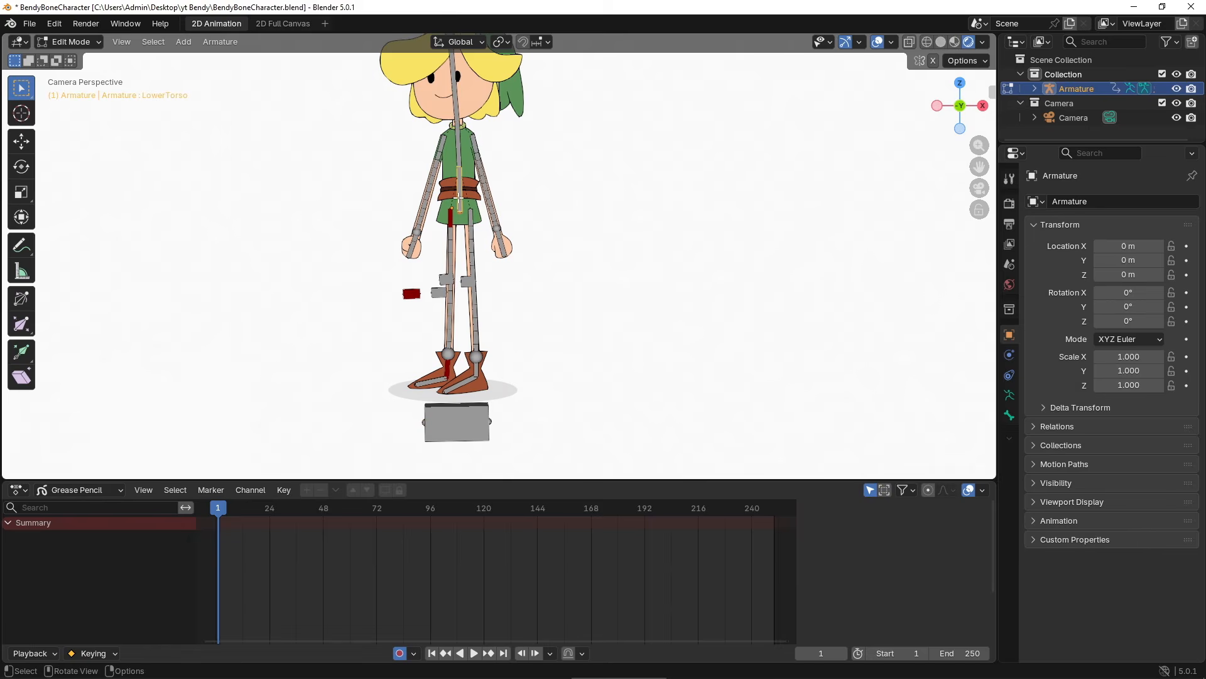
scroll(405, 285, up, 3)
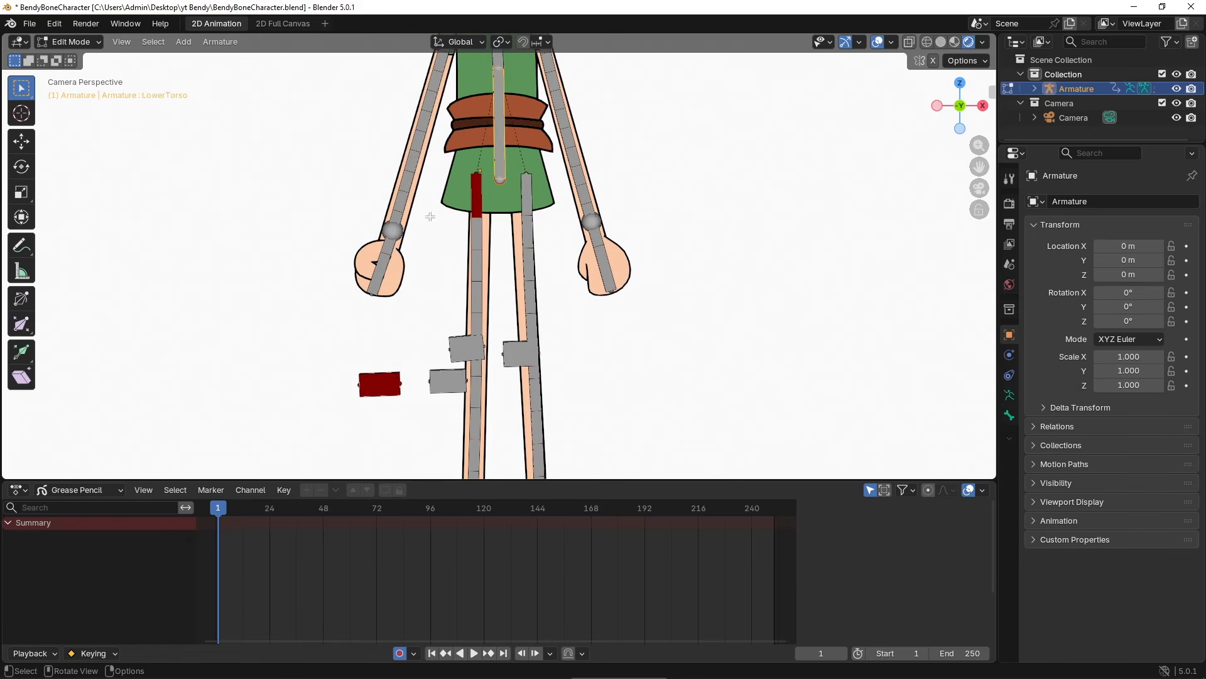
shift+click(389, 245)
shift+click(598, 239)
scroll(555, 294, down, 3)
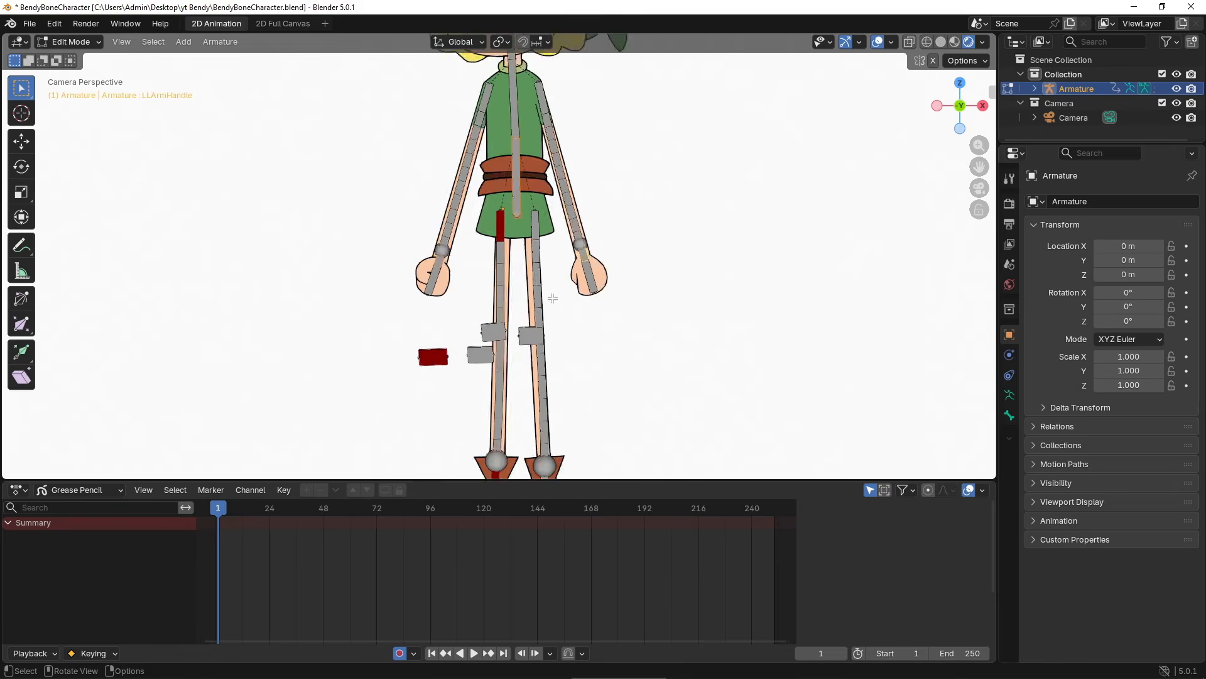
shift+middle_drag(578, 364, 582, 232)
scroll(541, 327, up, 4)
shift+click(471, 320)
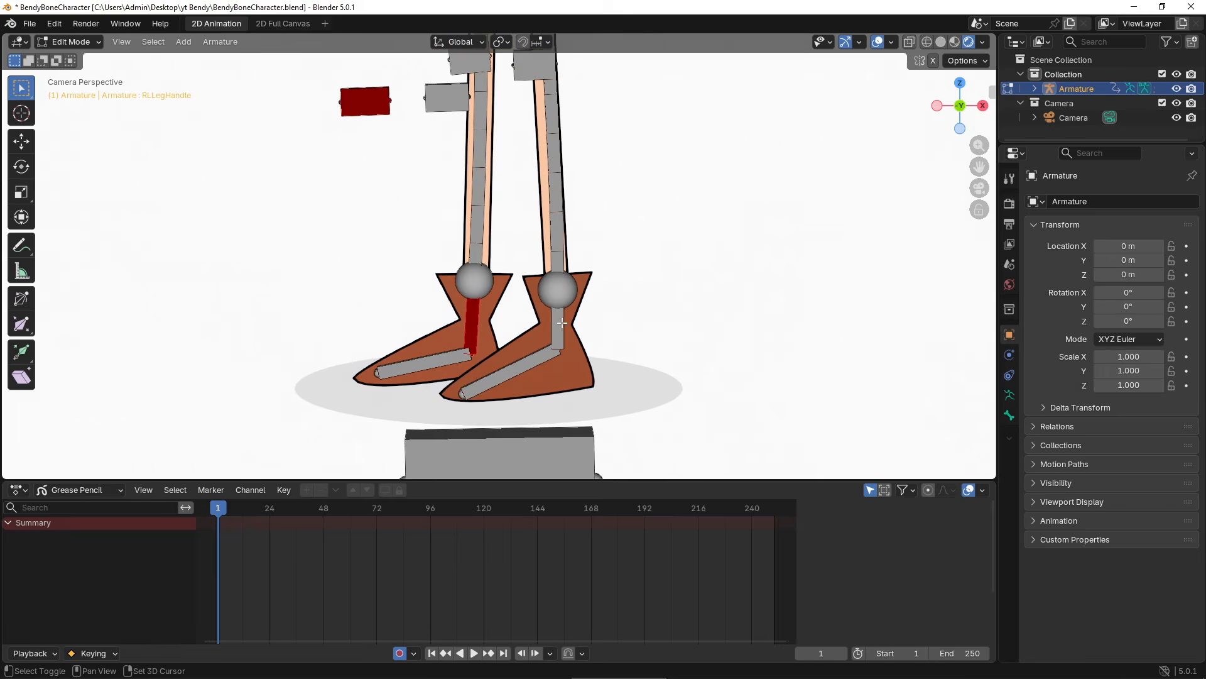
shift+click(565, 447)
scroll(644, 326, down, 5)
shift+middle_drag(739, 241, 695, 266)
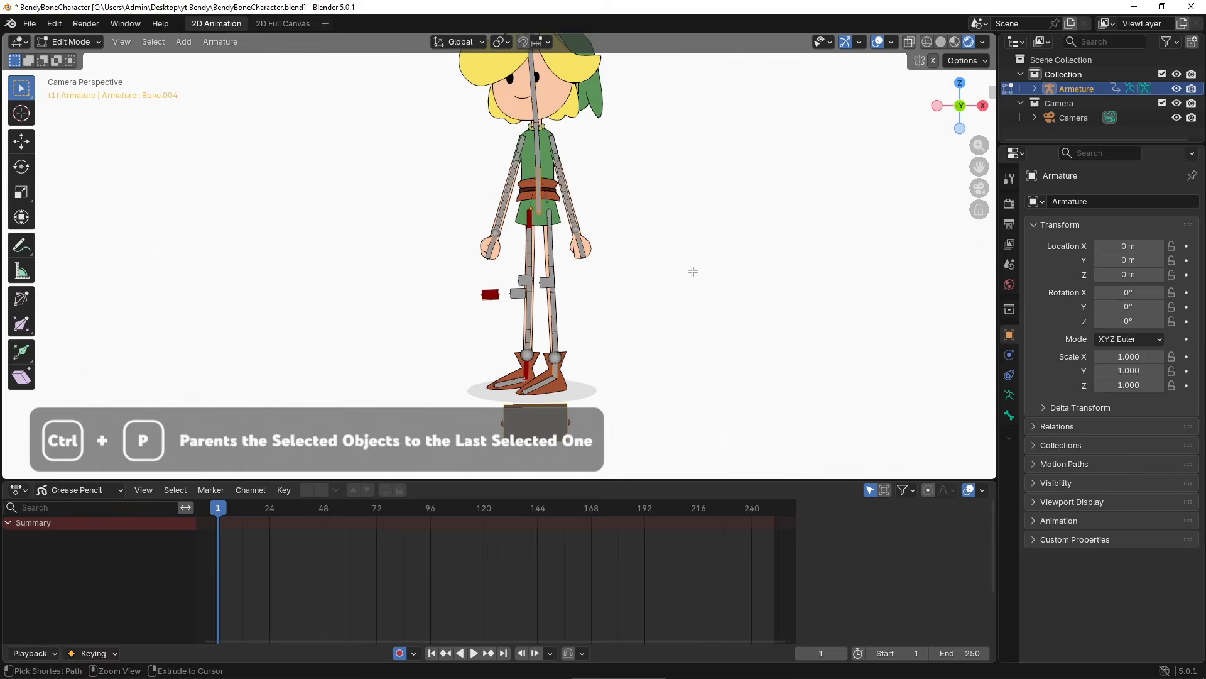
key(ctrl+p)
click(695, 272)
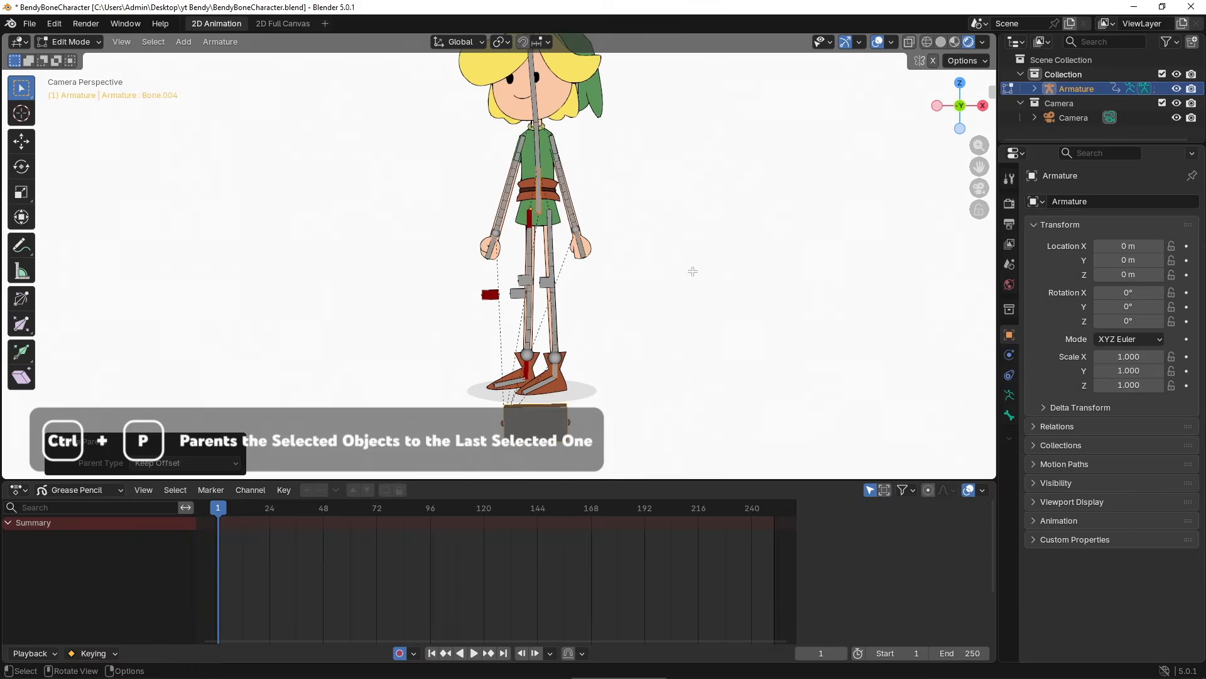
- Switch the armature to Pose Mode, then move and scale the bone below the feet to test the whole rig
key(ctrl+Tab)
click(654, 404)
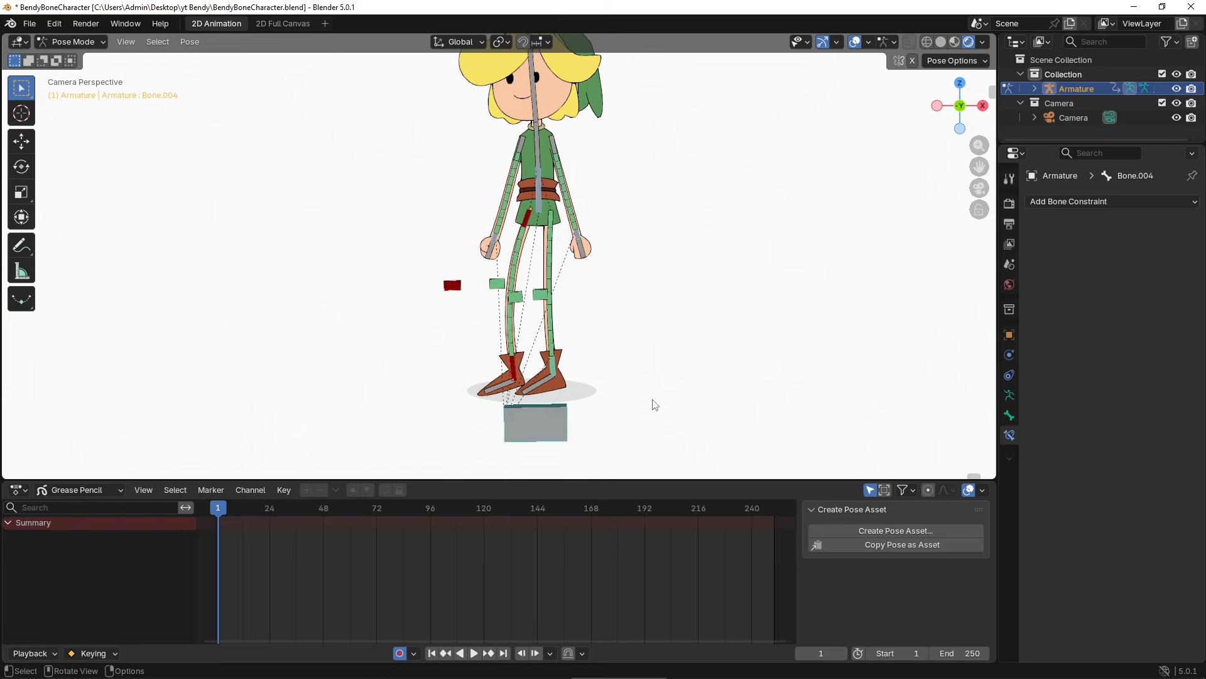
scroll(646, 372, down, 1)
shift+middle_drag(692, 331, 671, 346)
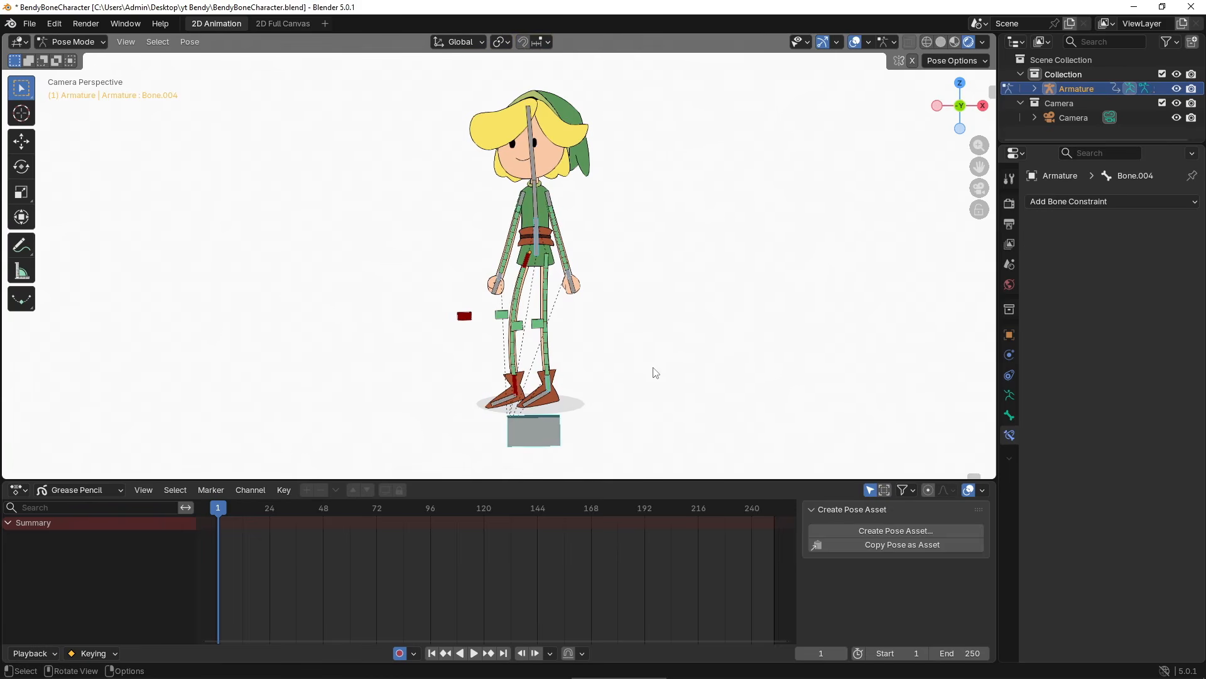
click(549, 424)
key(g)
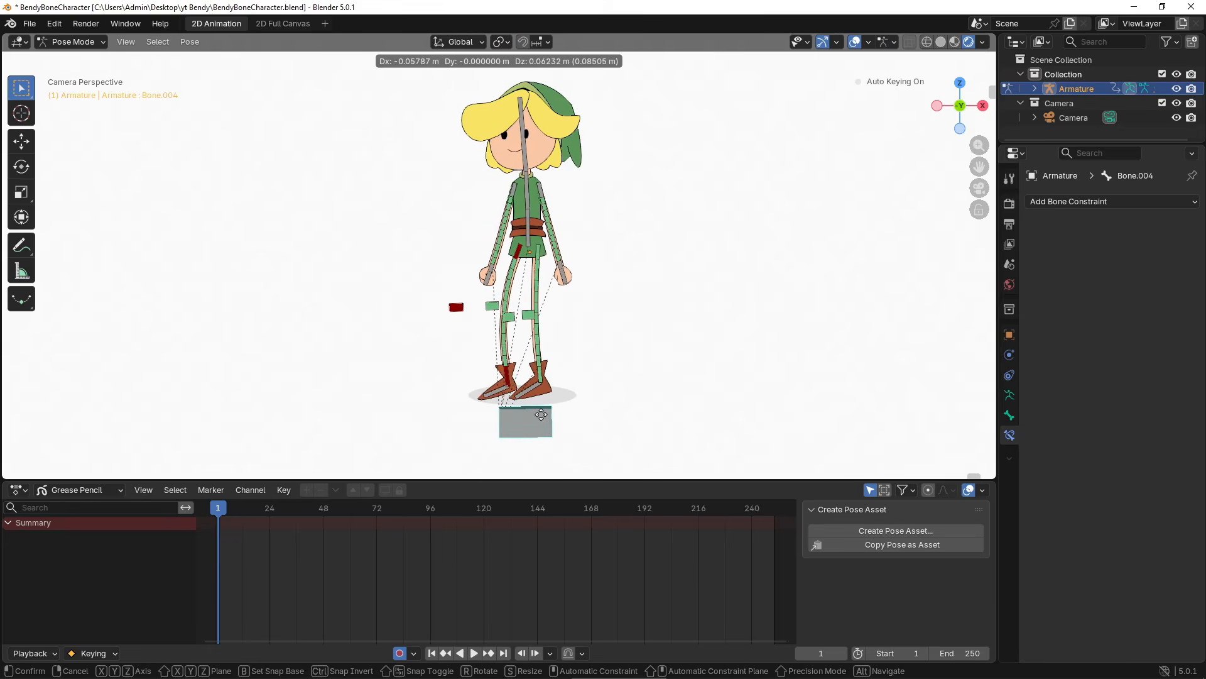
click(607, 419)
key(s)
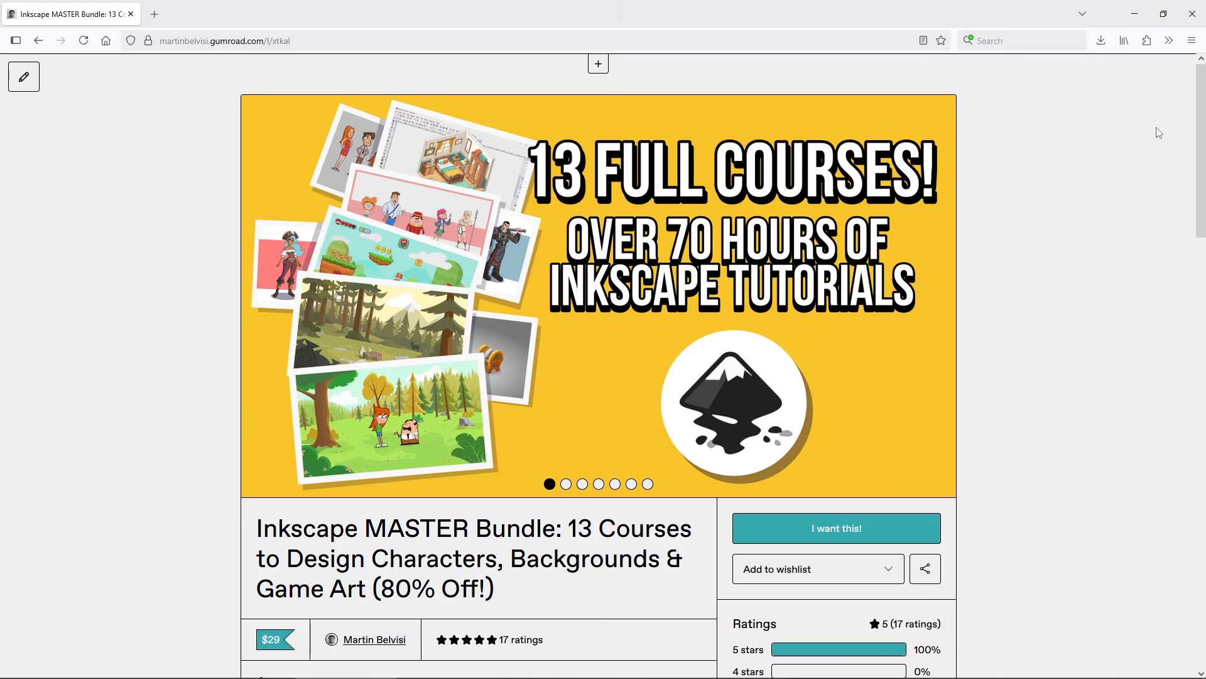
- Examine the course descriptions, reviews and preview images on the Inkscape MASTER Bundle page in the web browser
scroll(1159, 132, down, 10)
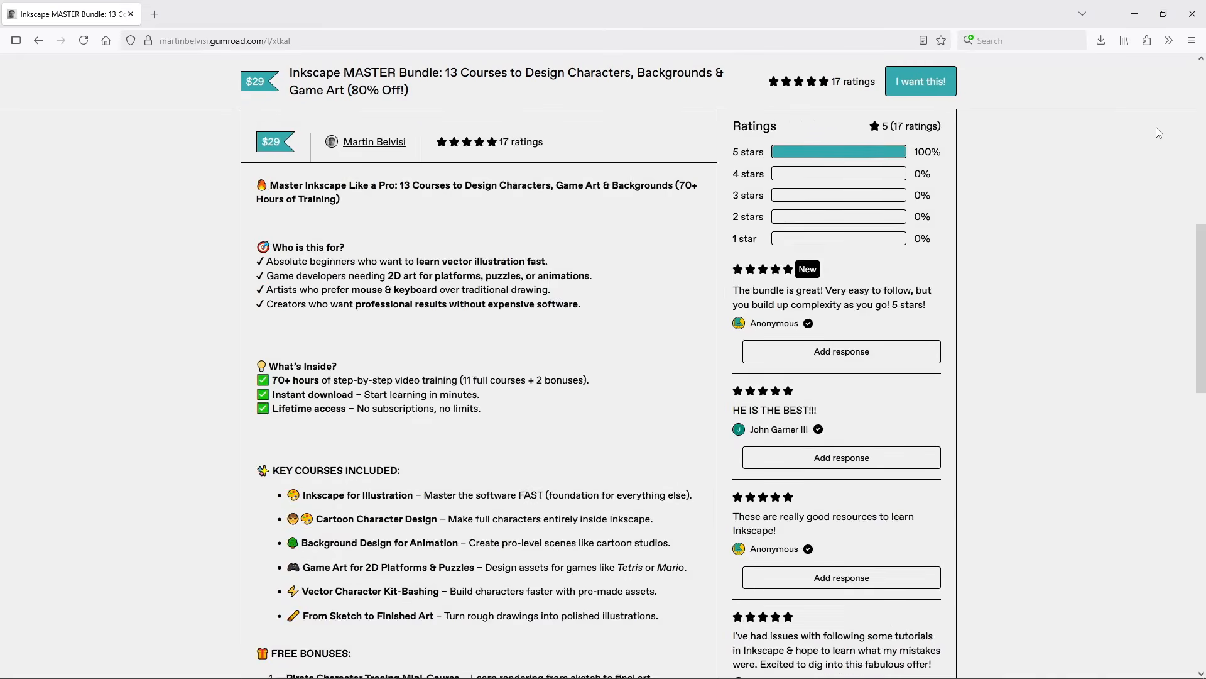
scroll(1159, 133, down, 10)
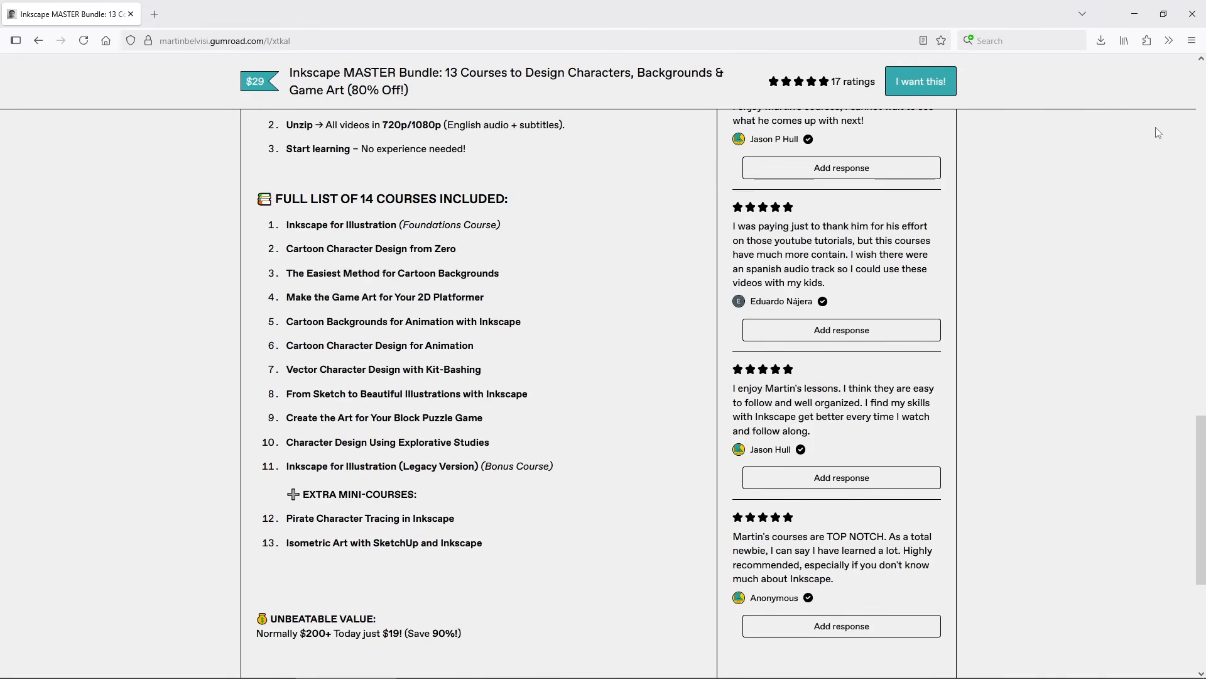
scroll(1159, 133, down, 2)
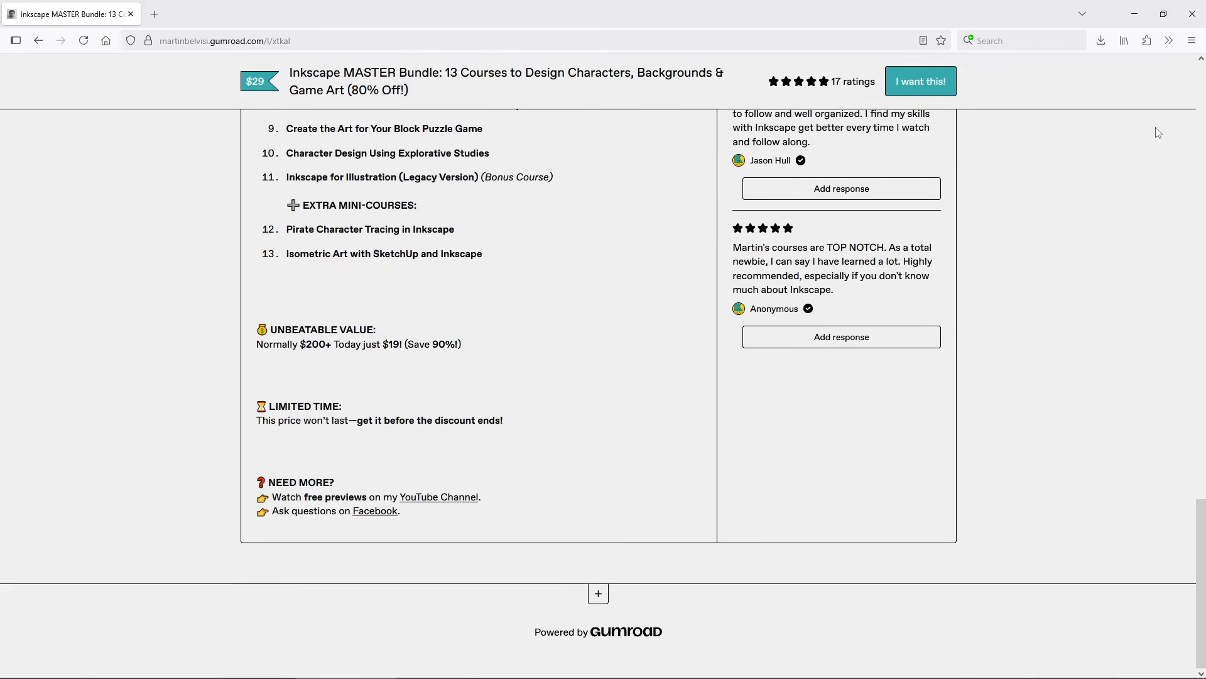
scroll(1159, 133, up, 12)
scroll(1158, 133, up, 10)
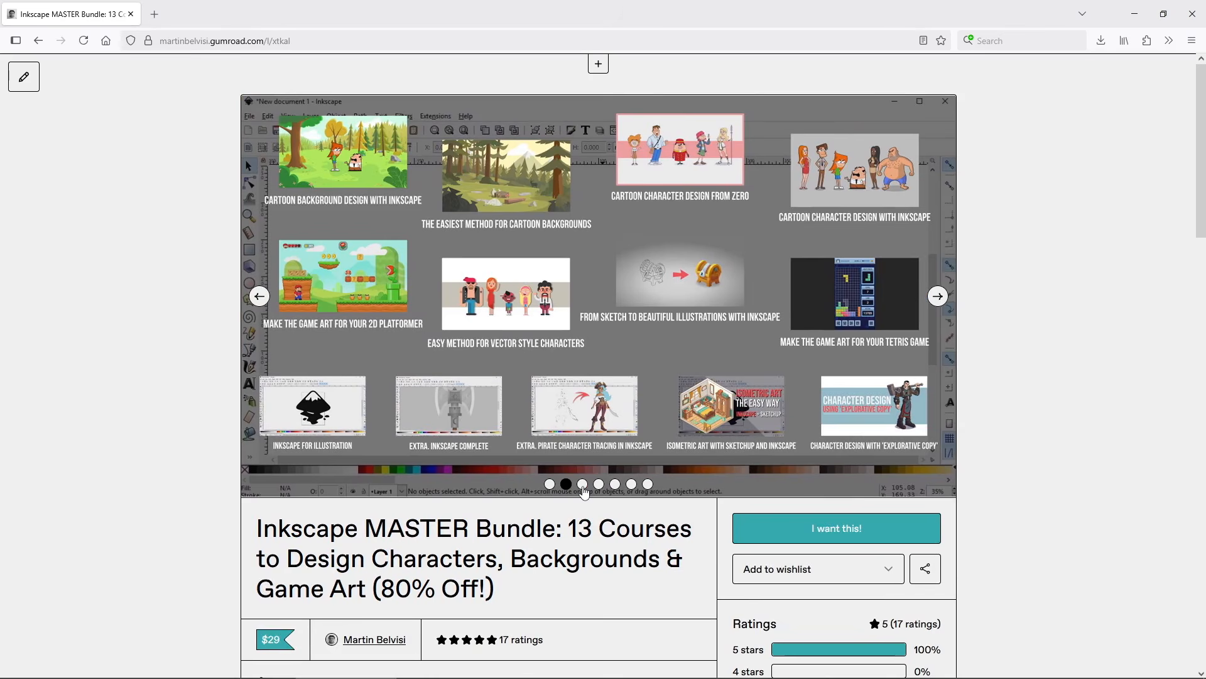
click(582, 485)
click(599, 485)
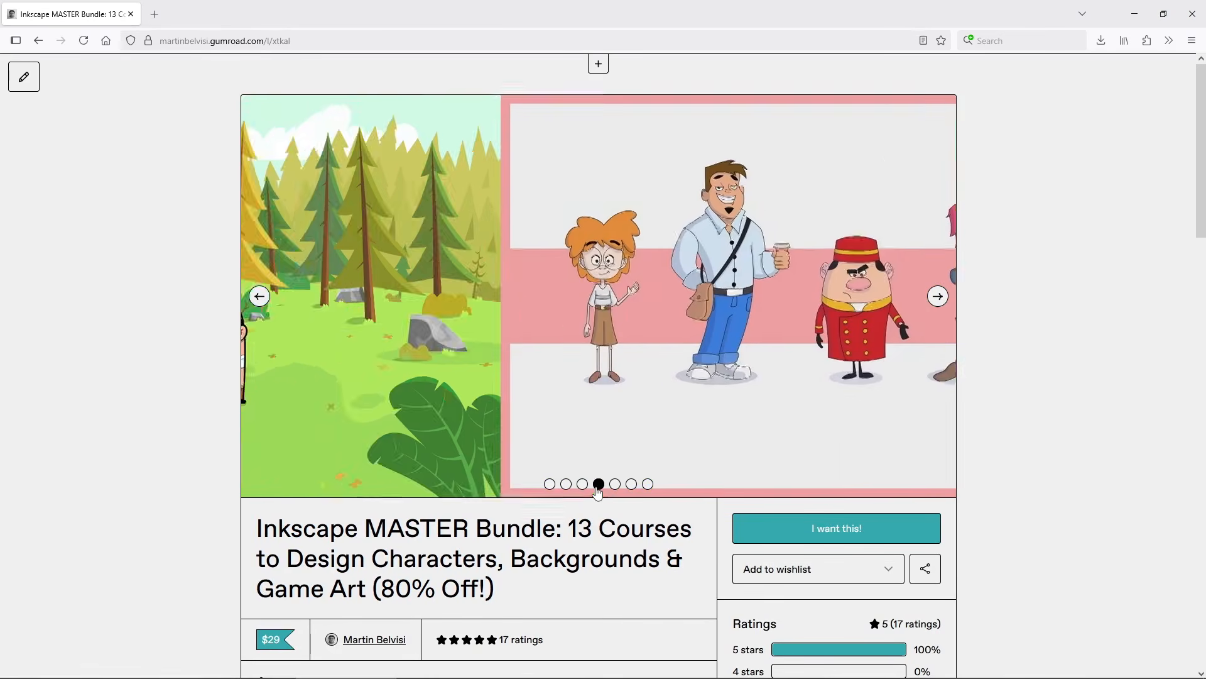